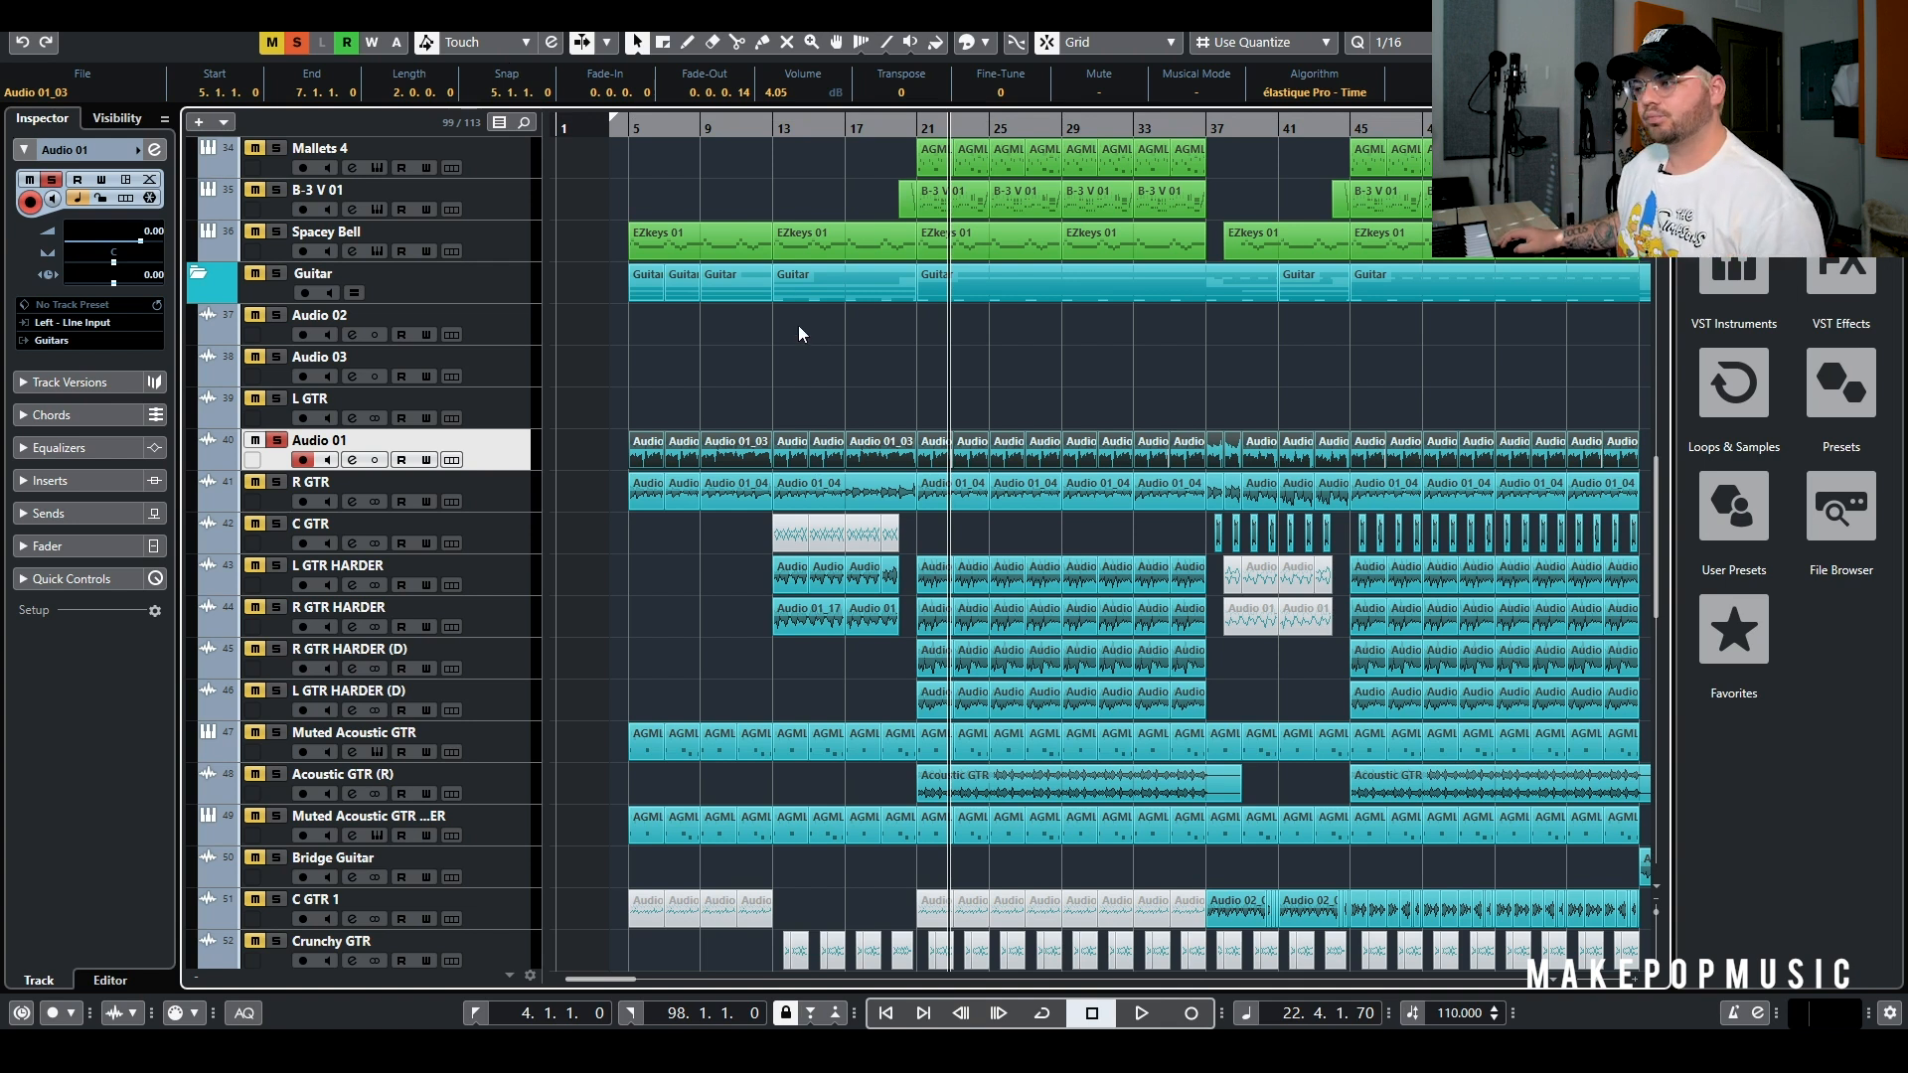
Play the soloed Audio 01 guitar track from bar 5, showing more of the arrangement
click(804, 373)
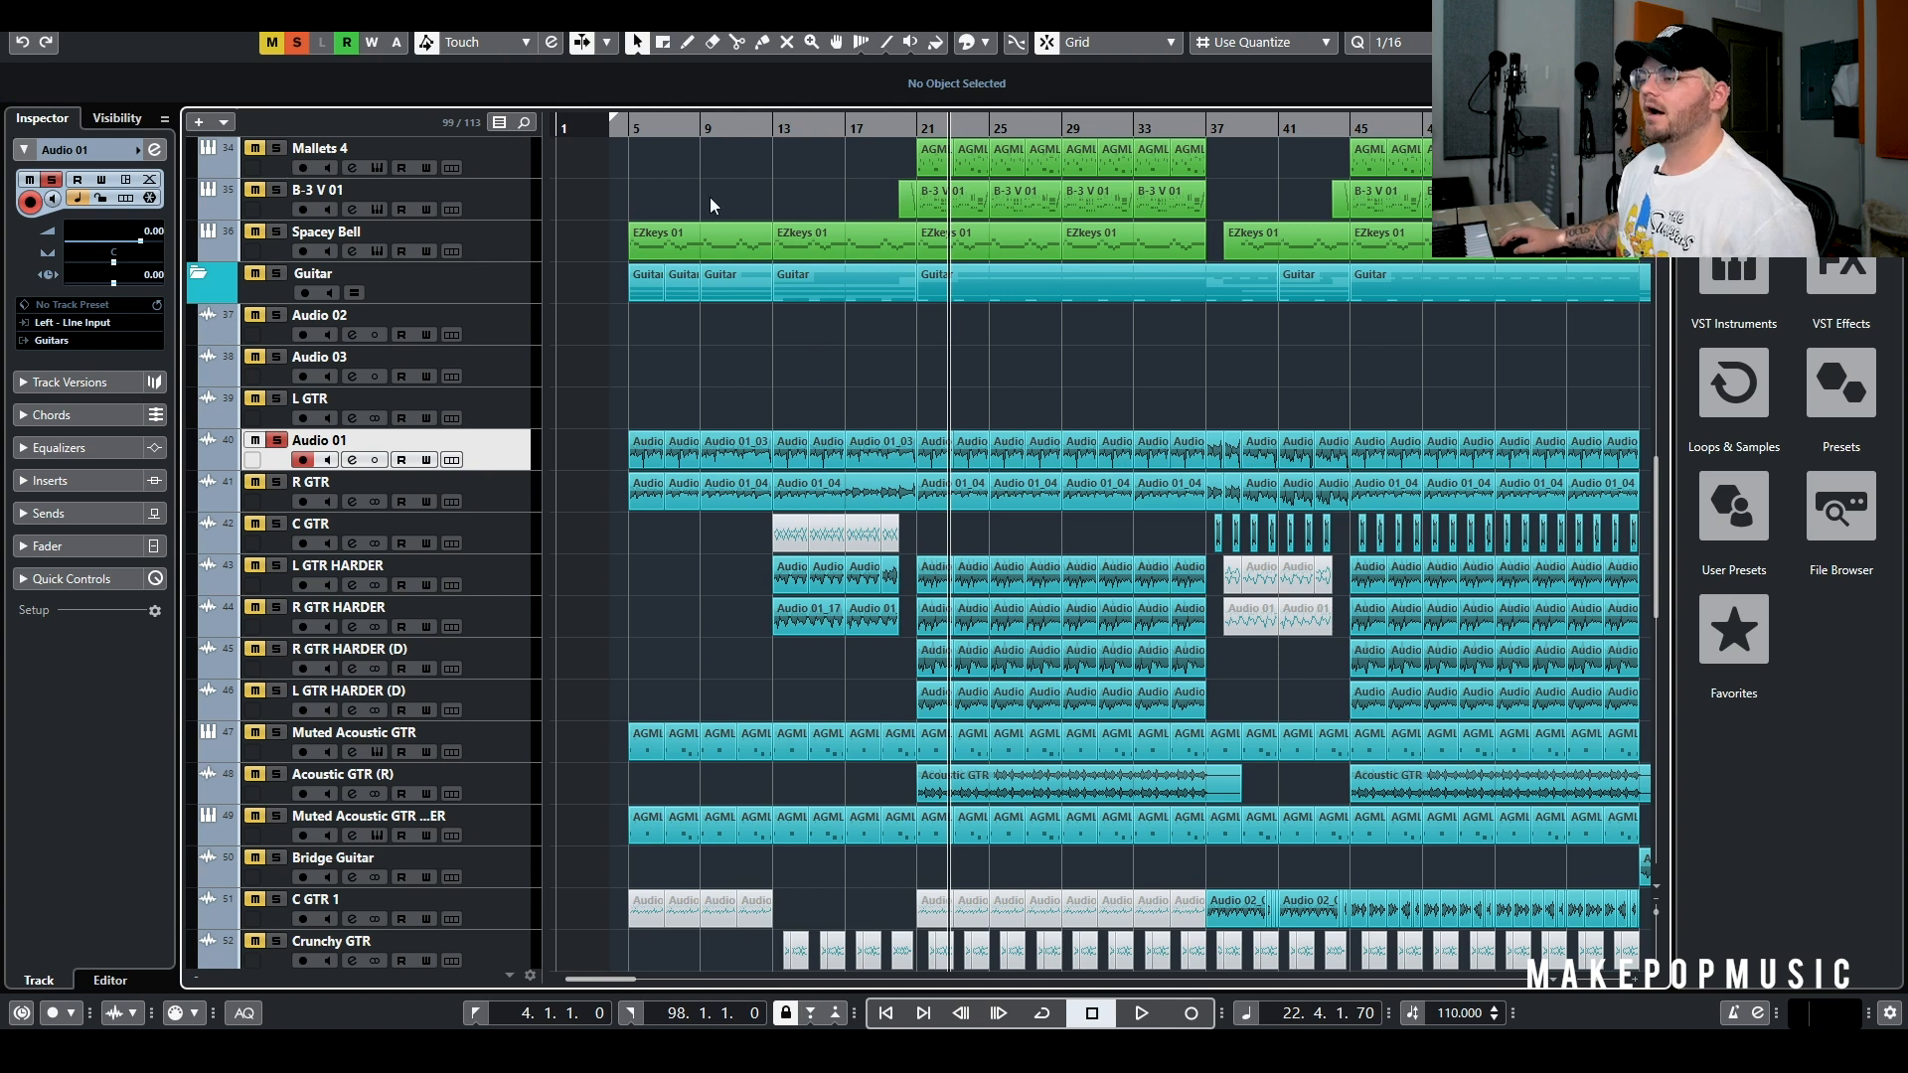
click(629, 127)
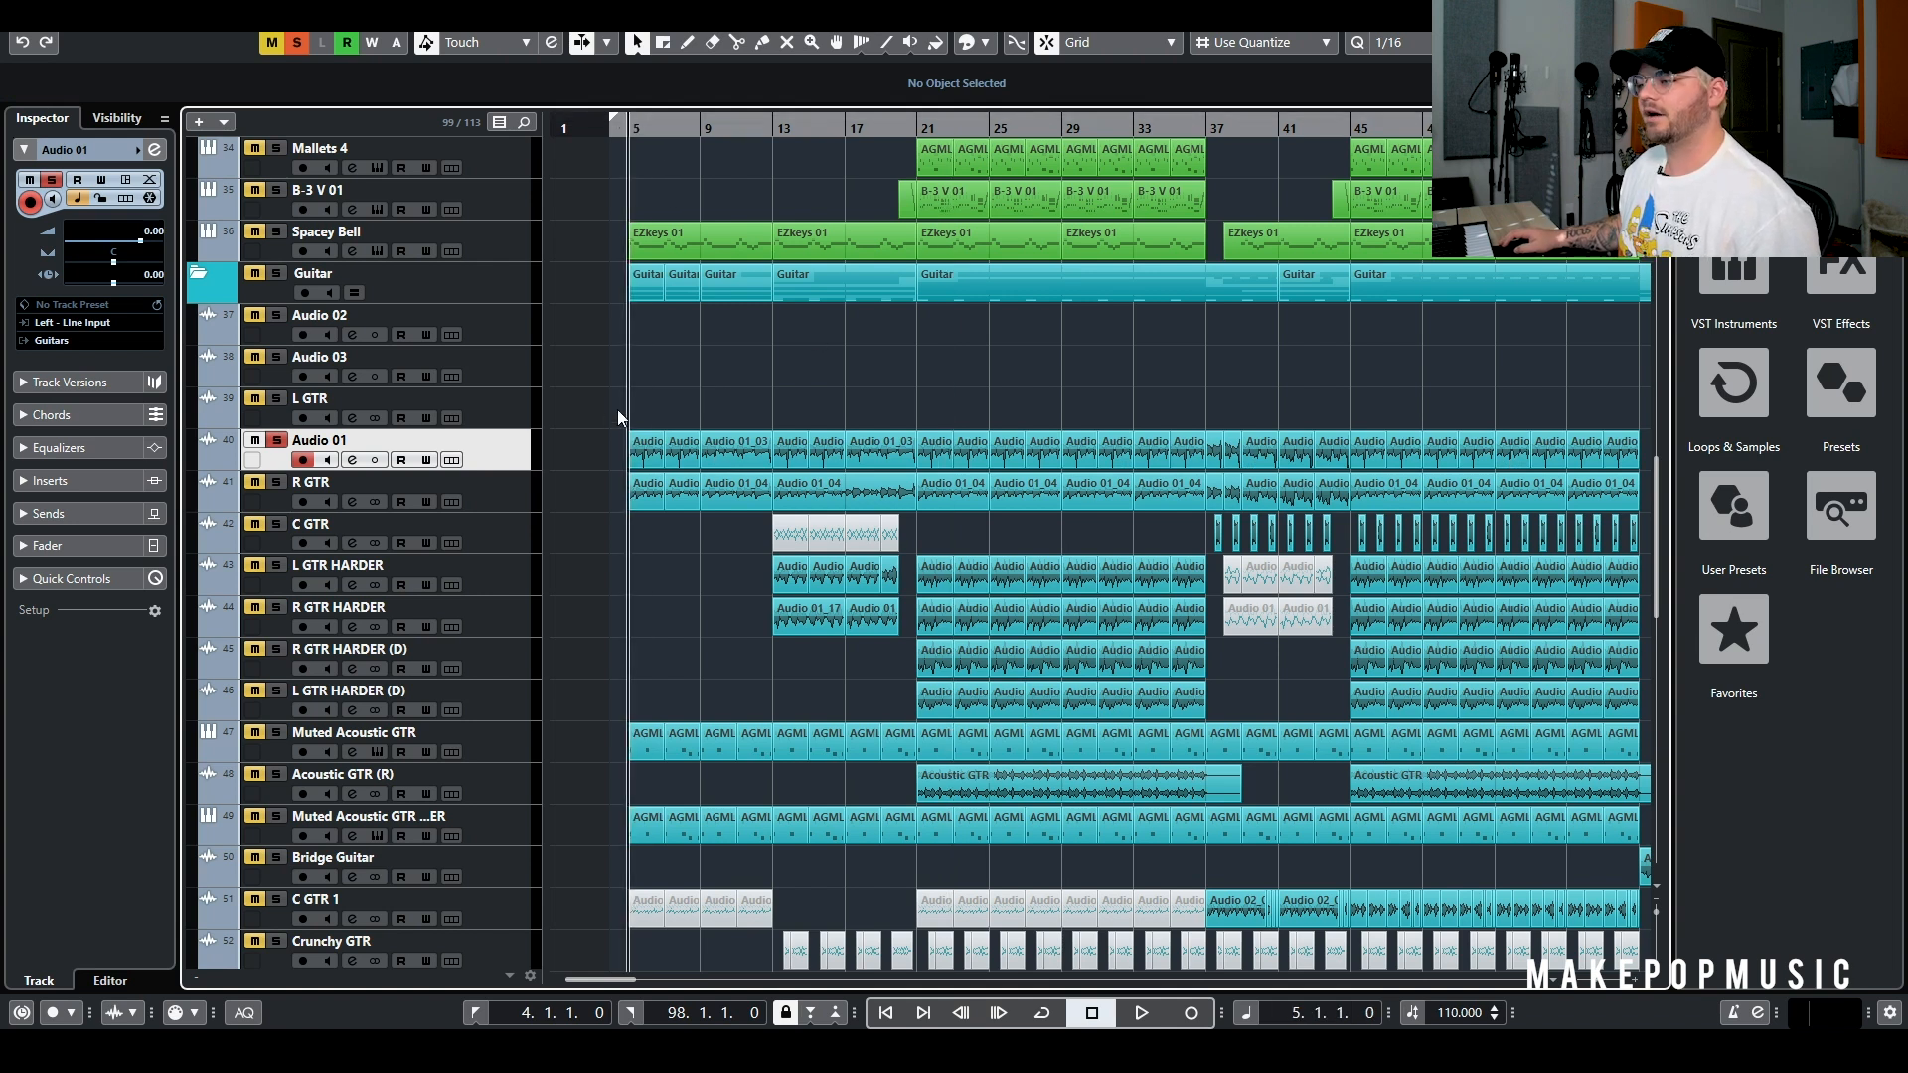
key(space)
key(g)
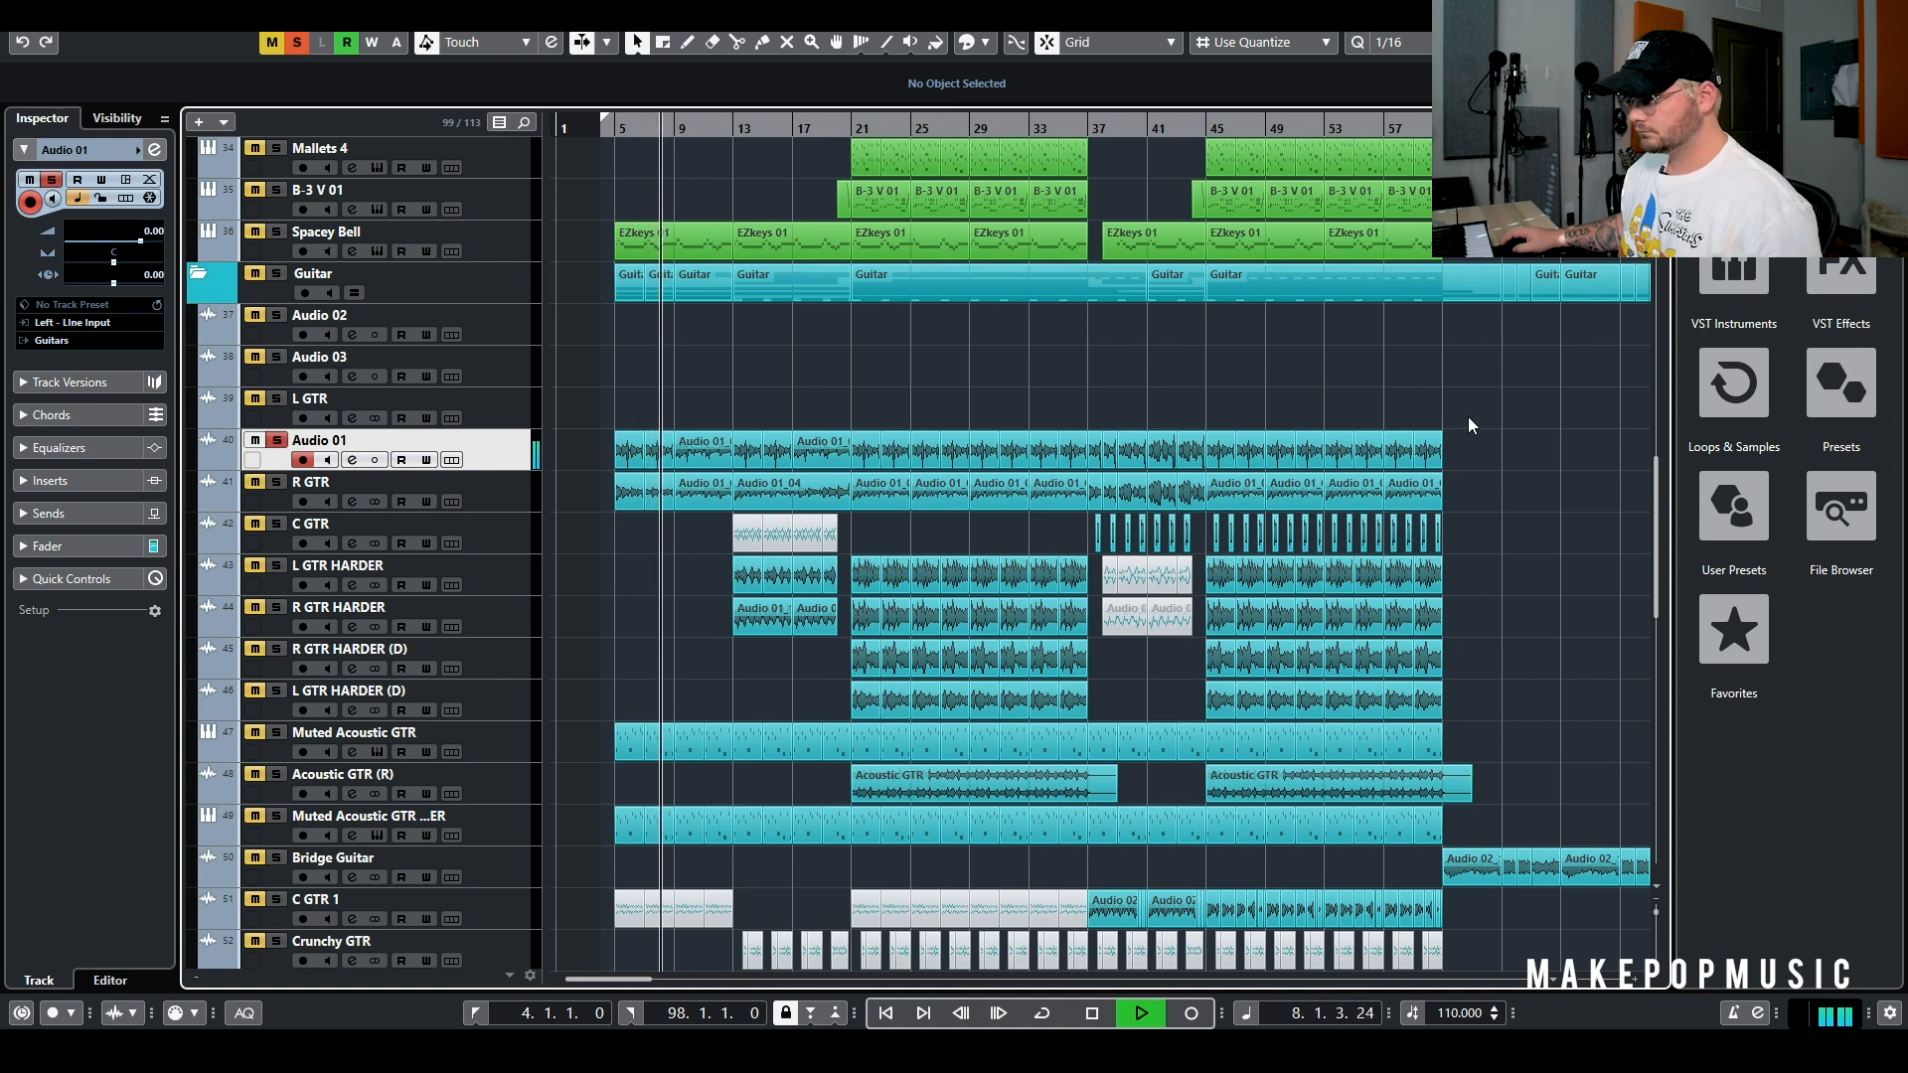
key(space)
Move the Audio 01 guitar clips onto the L GTR track, remove the Audio 01 track and audition L GTR from bar 5
drag(1466, 411, 626, 452)
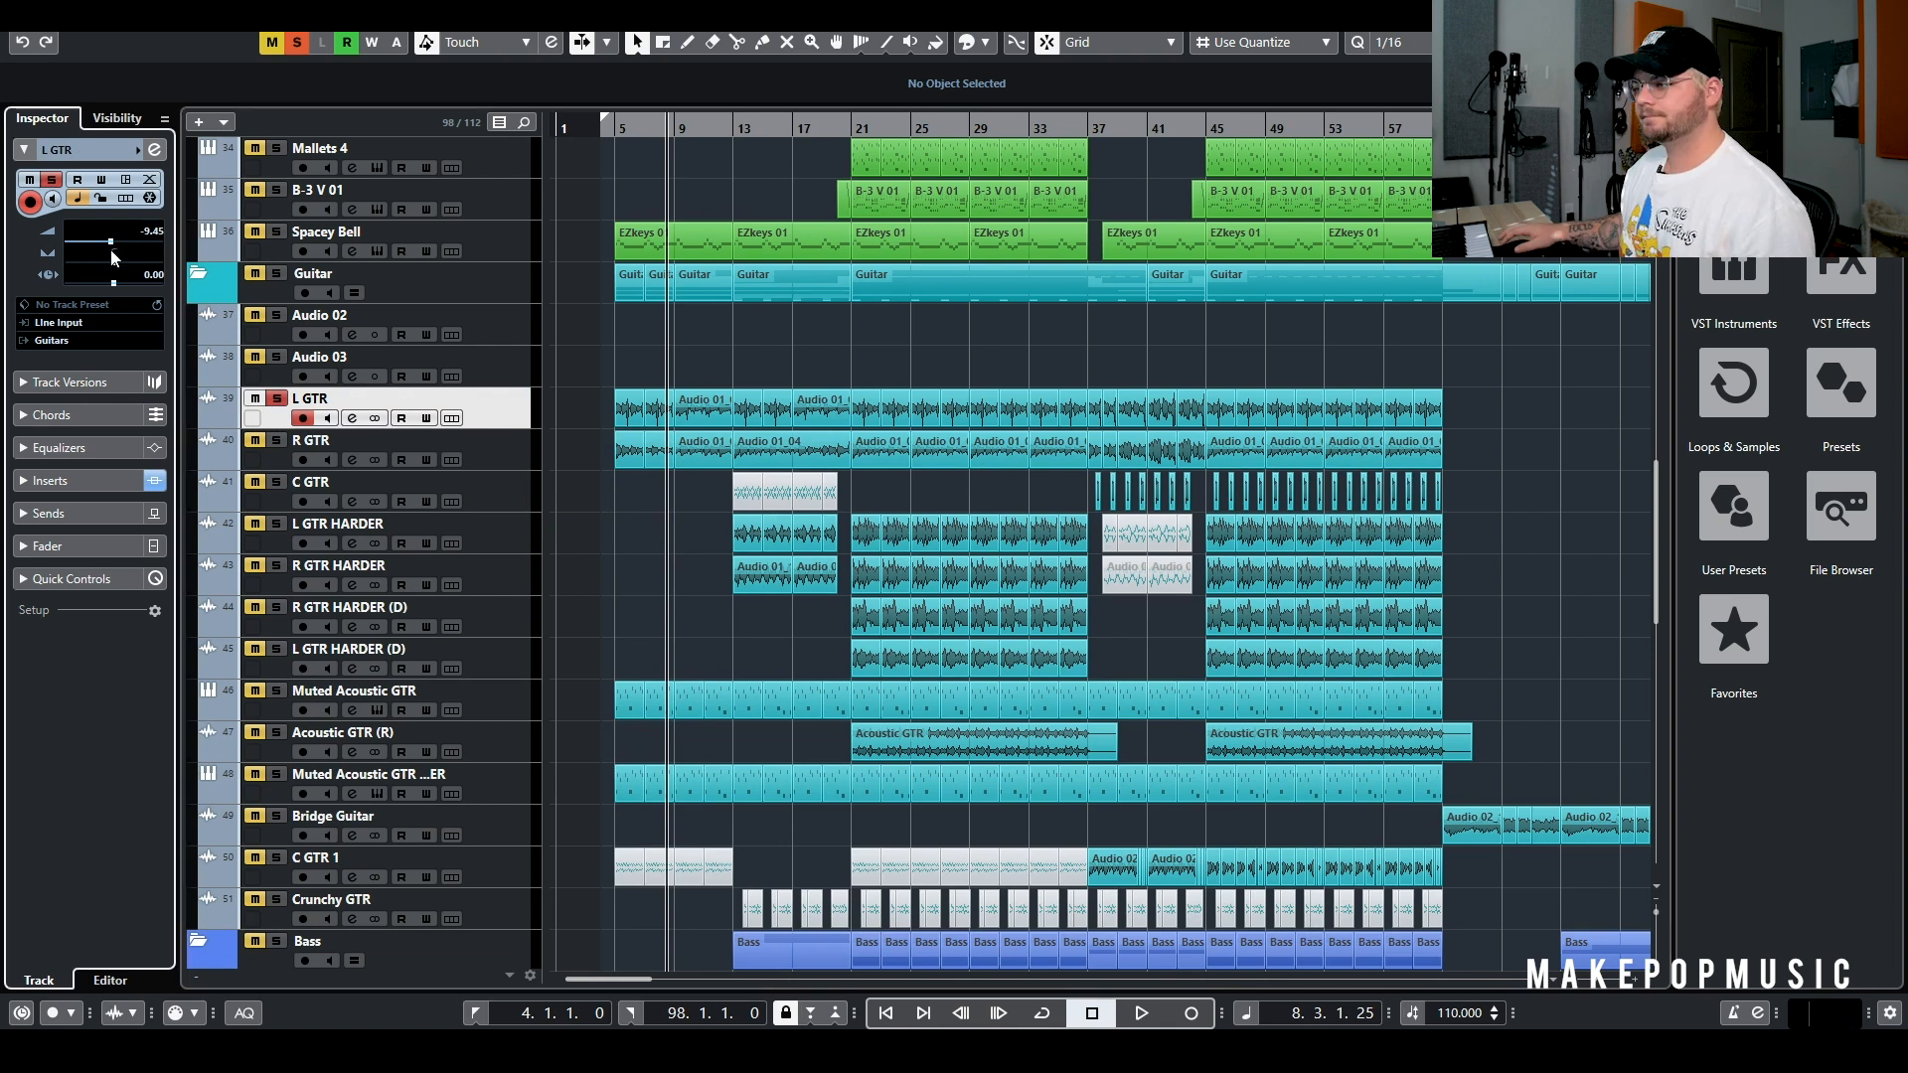
click(611, 131)
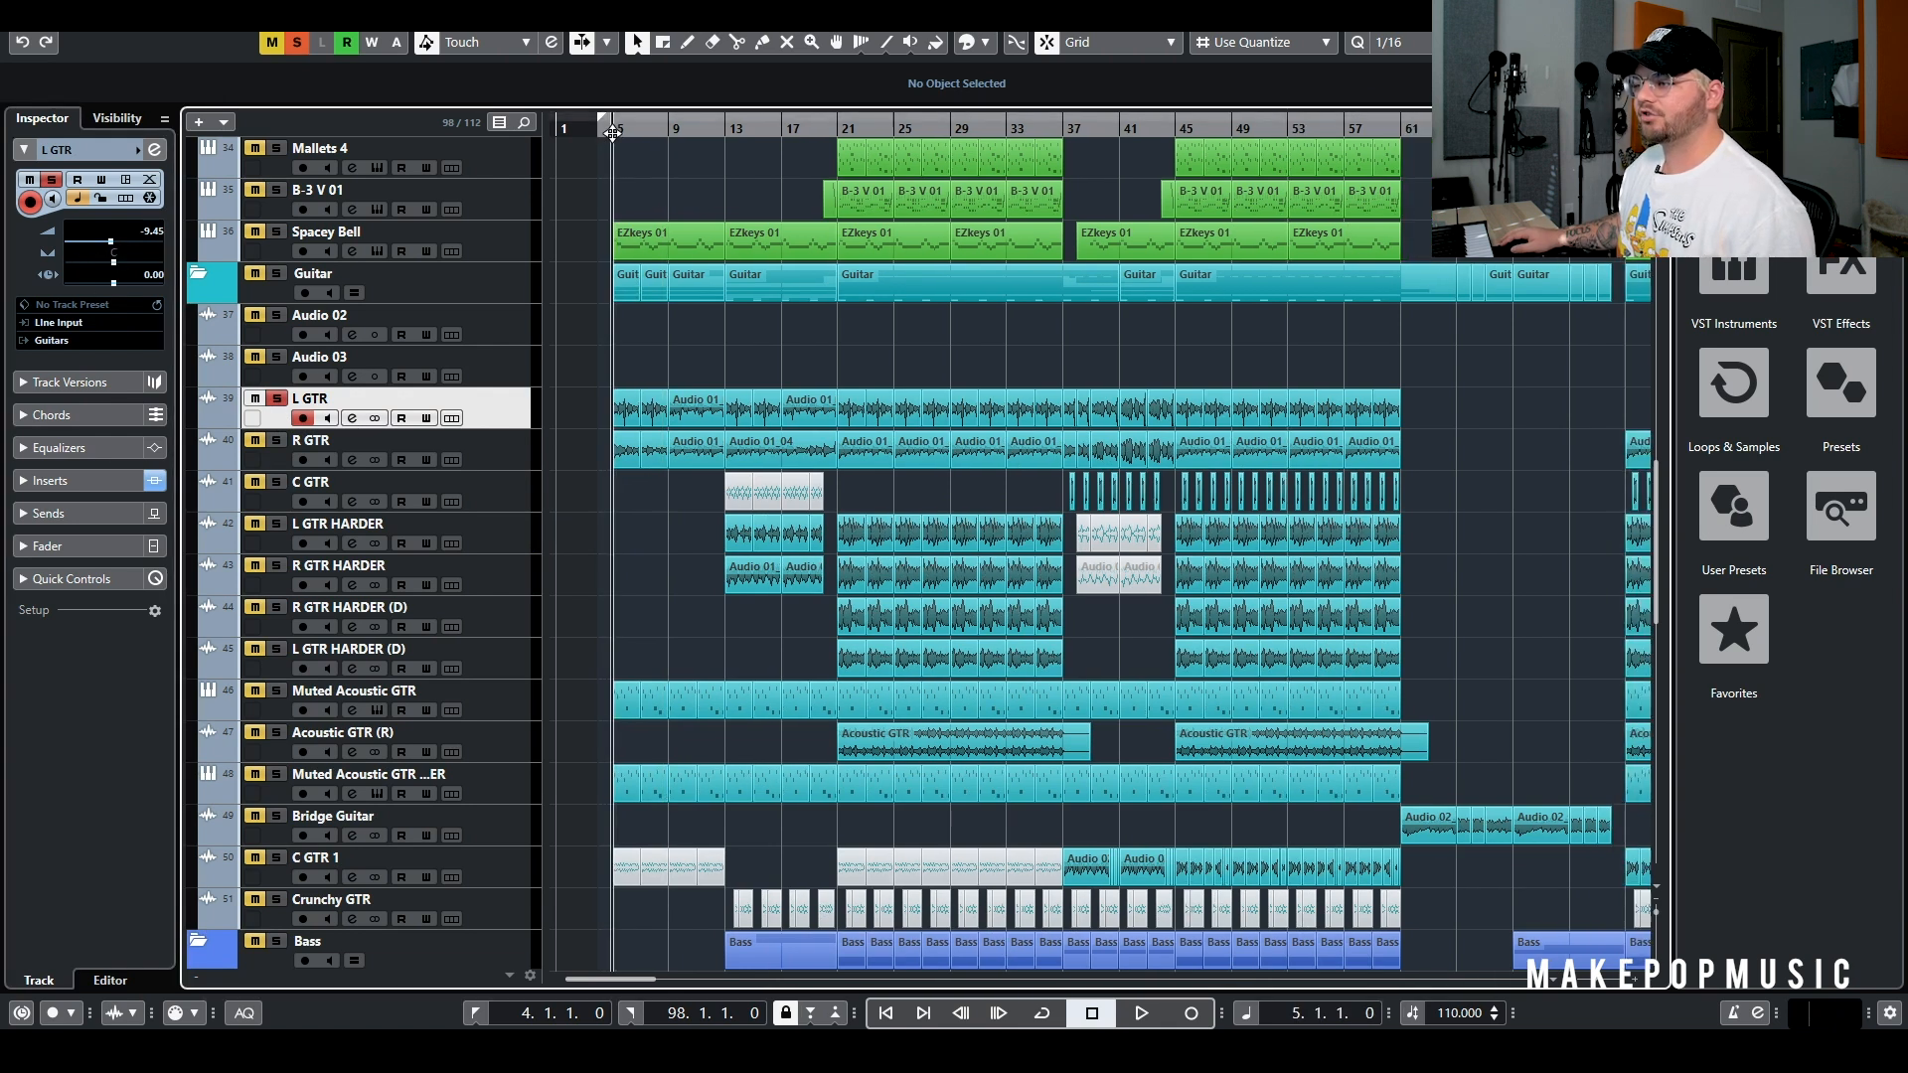
key(space)
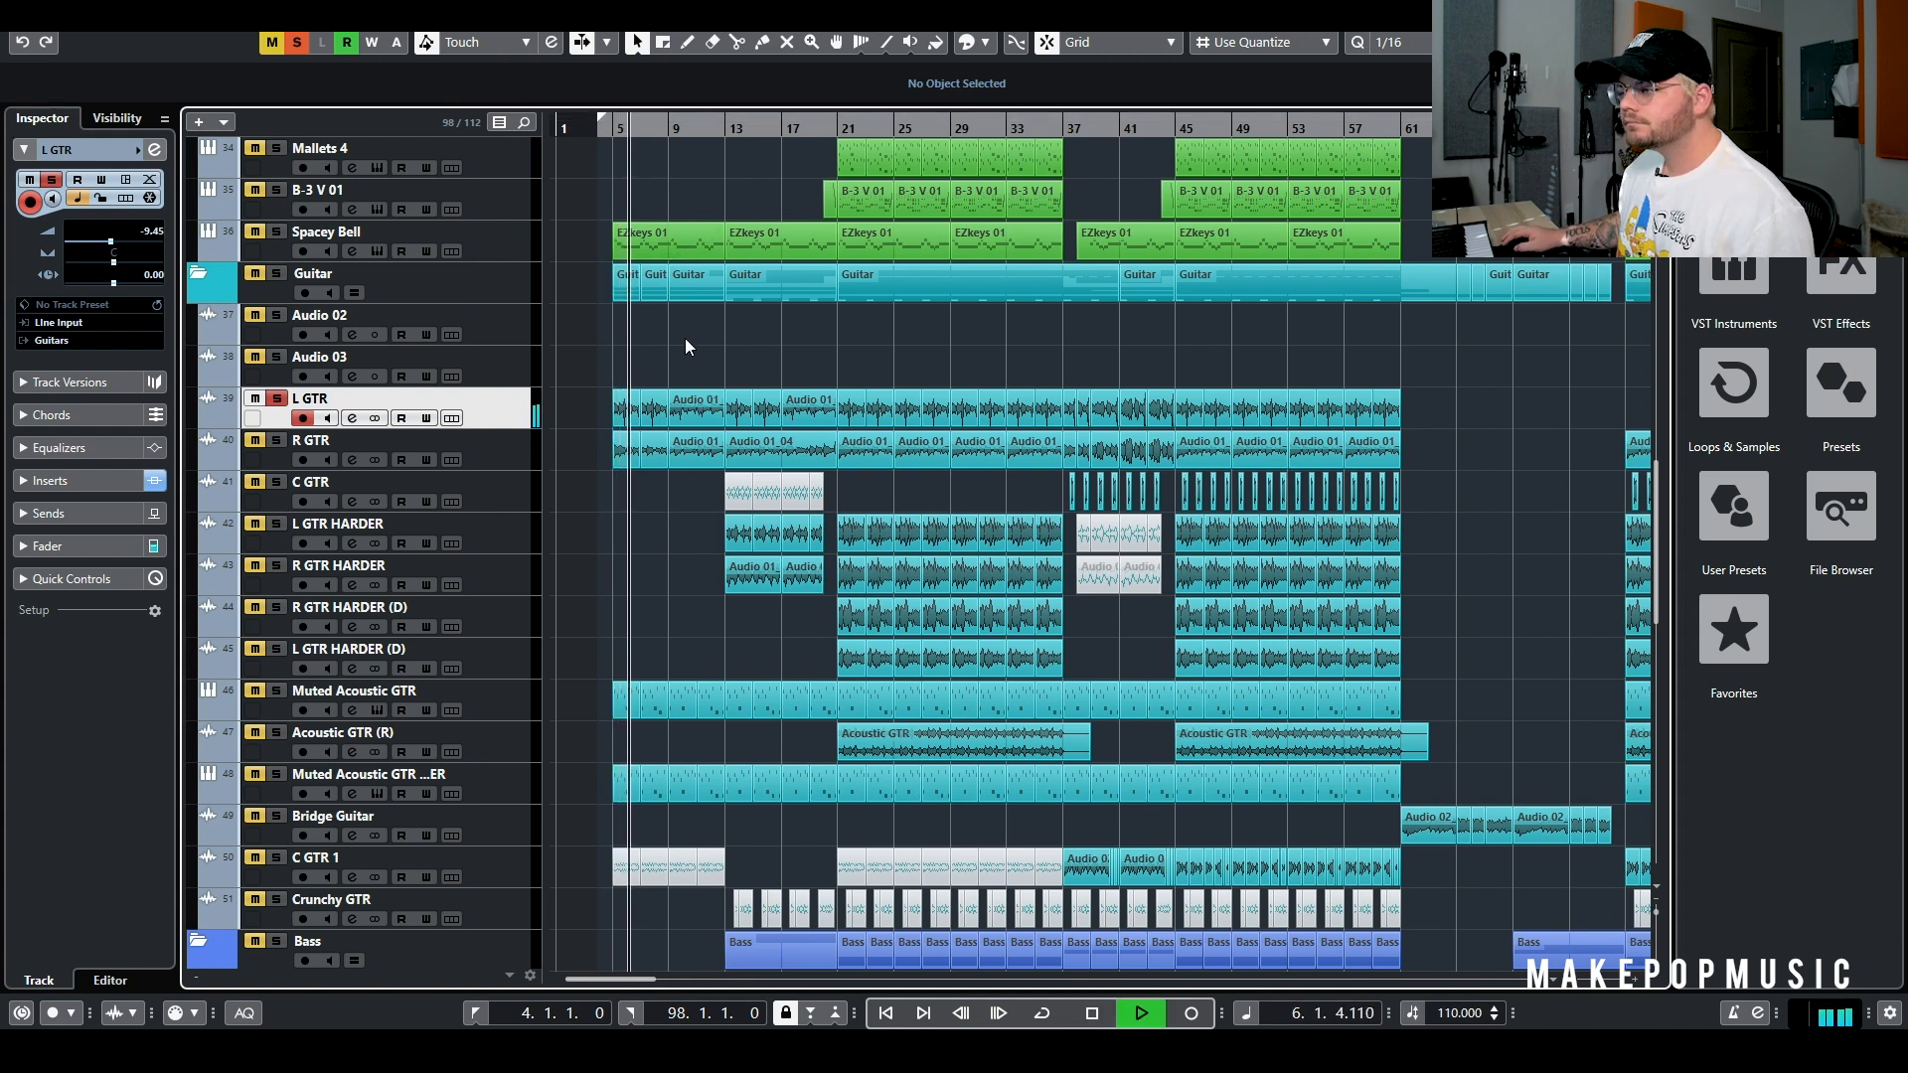
key(space)
Open the Guitar Rig 5 insert on the L GTR channel and reposition its window so the whole rig is in view
click(353, 418)
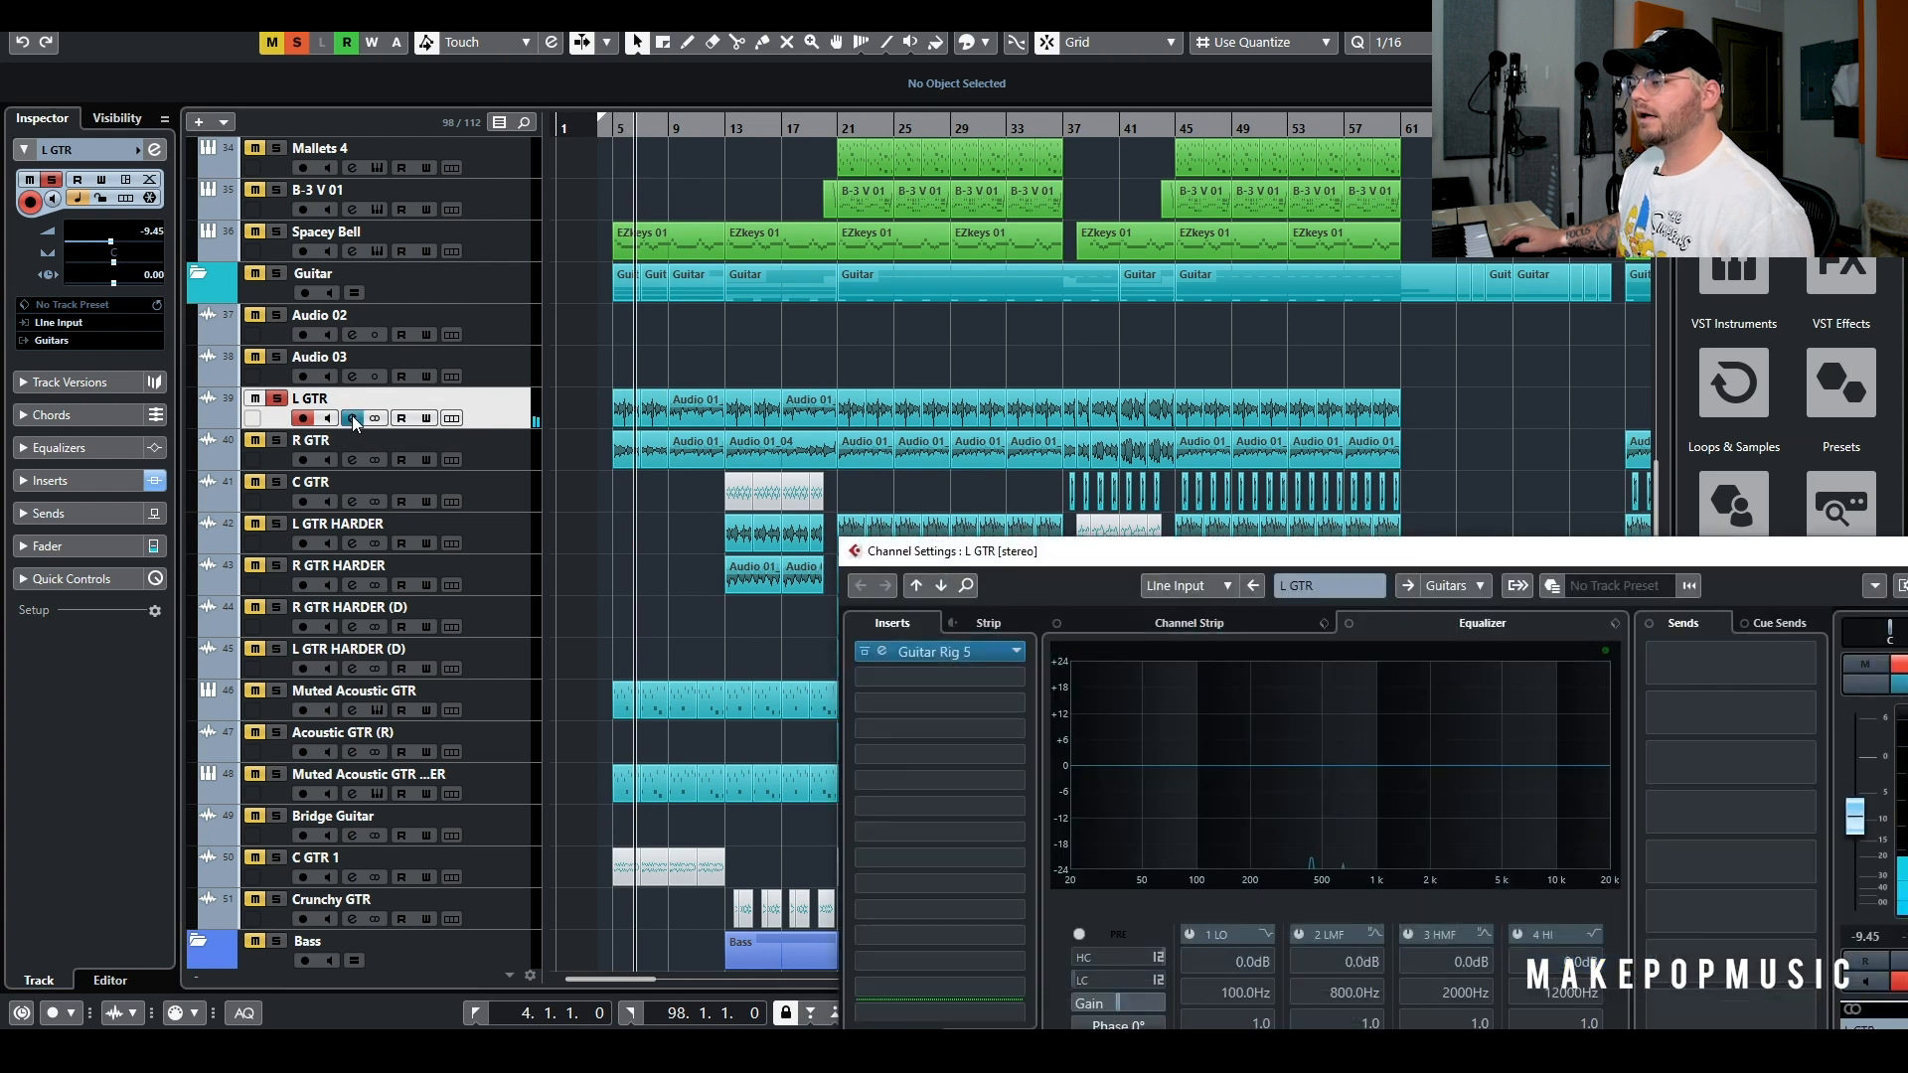
click(988, 650)
drag(1158, 44, 579, 319)
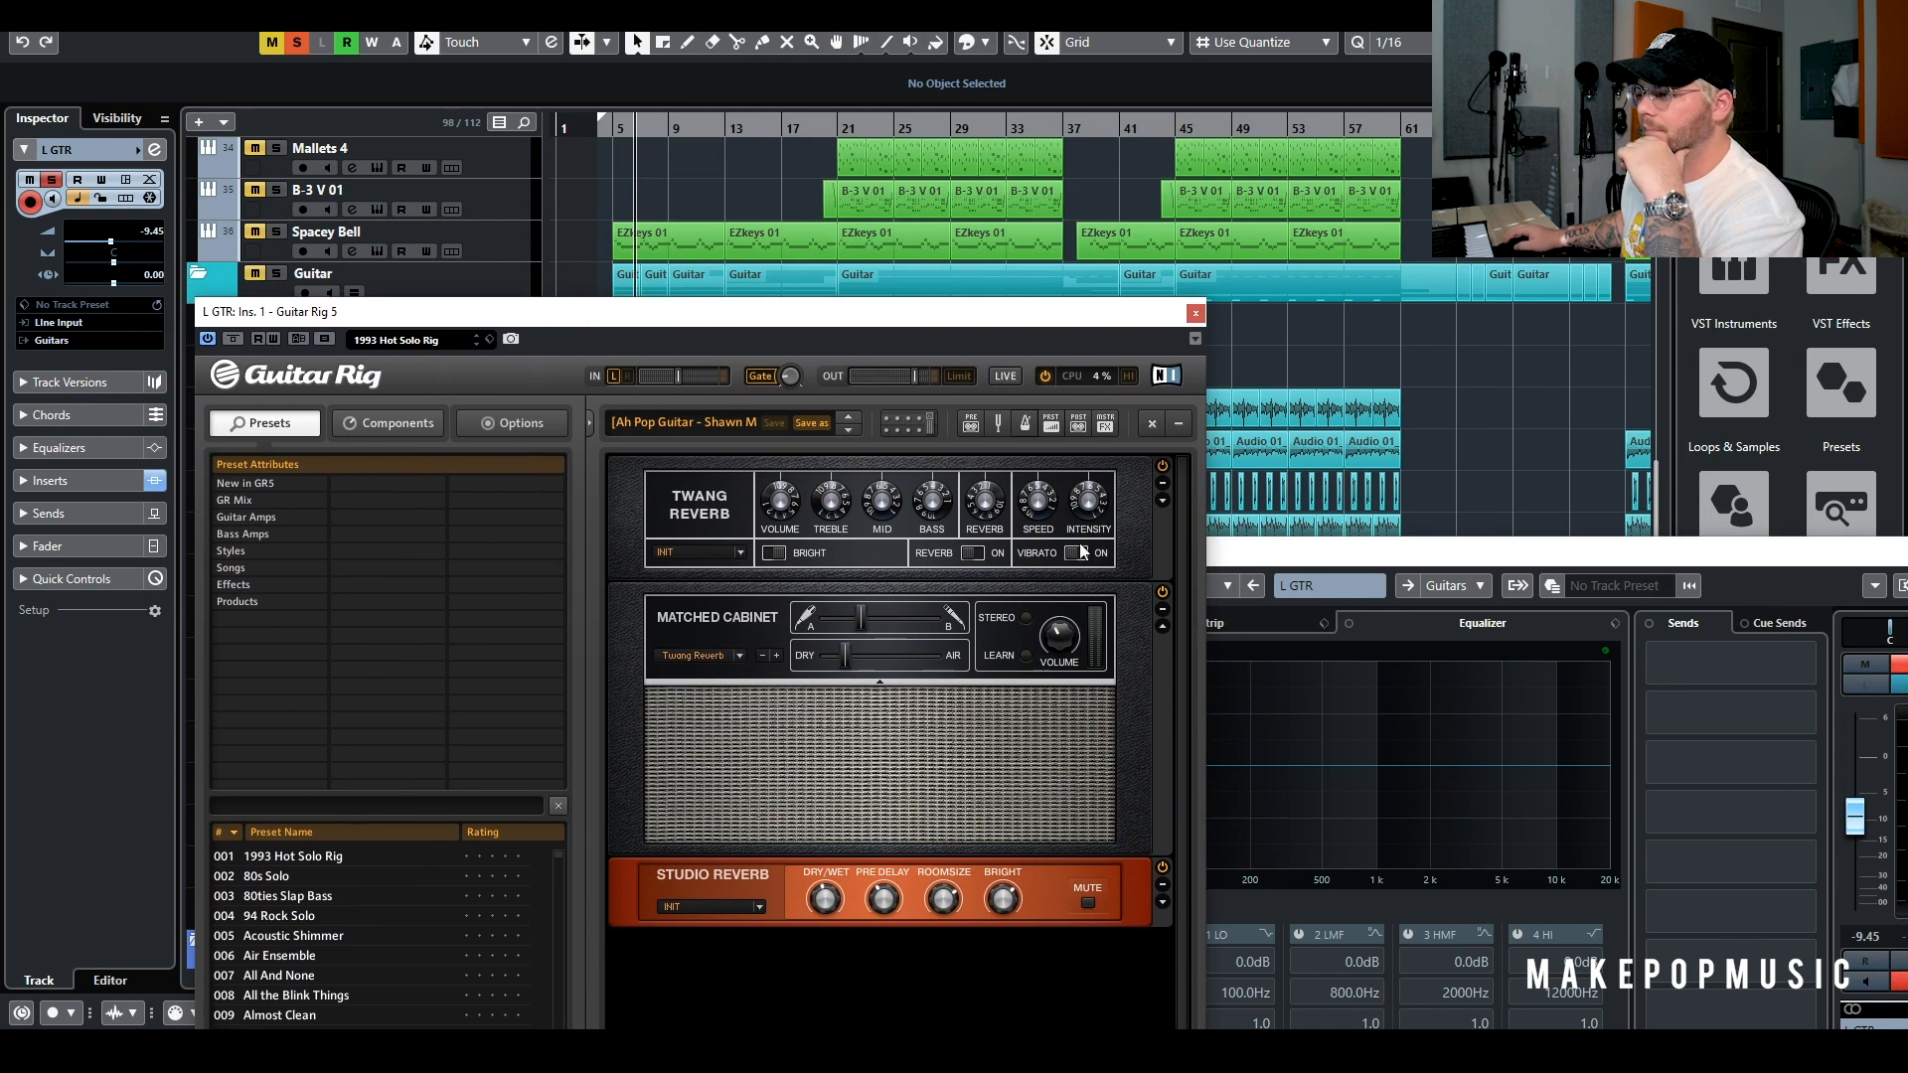
Examine the Twang Reverb amp's tone knobs and the Matched Cabinet's microphone A/B crossfade
click(709, 518)
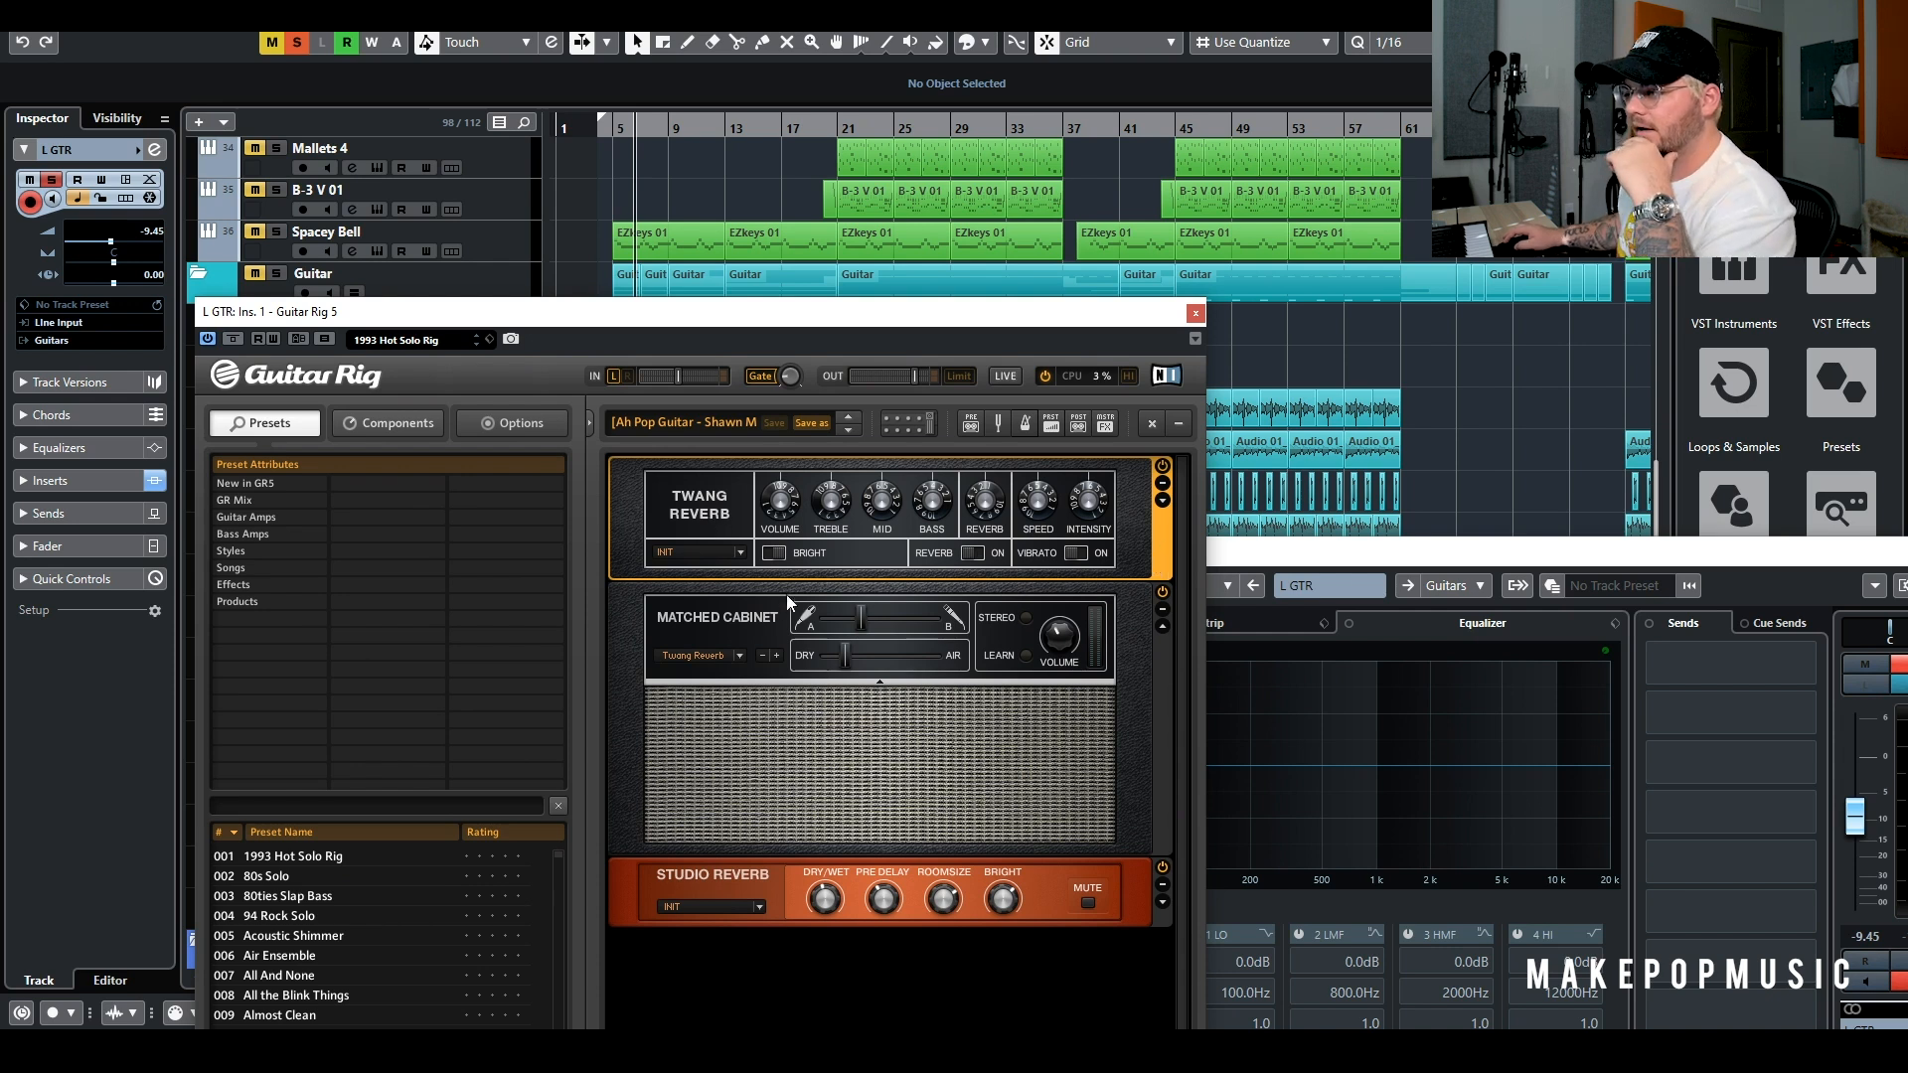
mouse_move(838, 522)
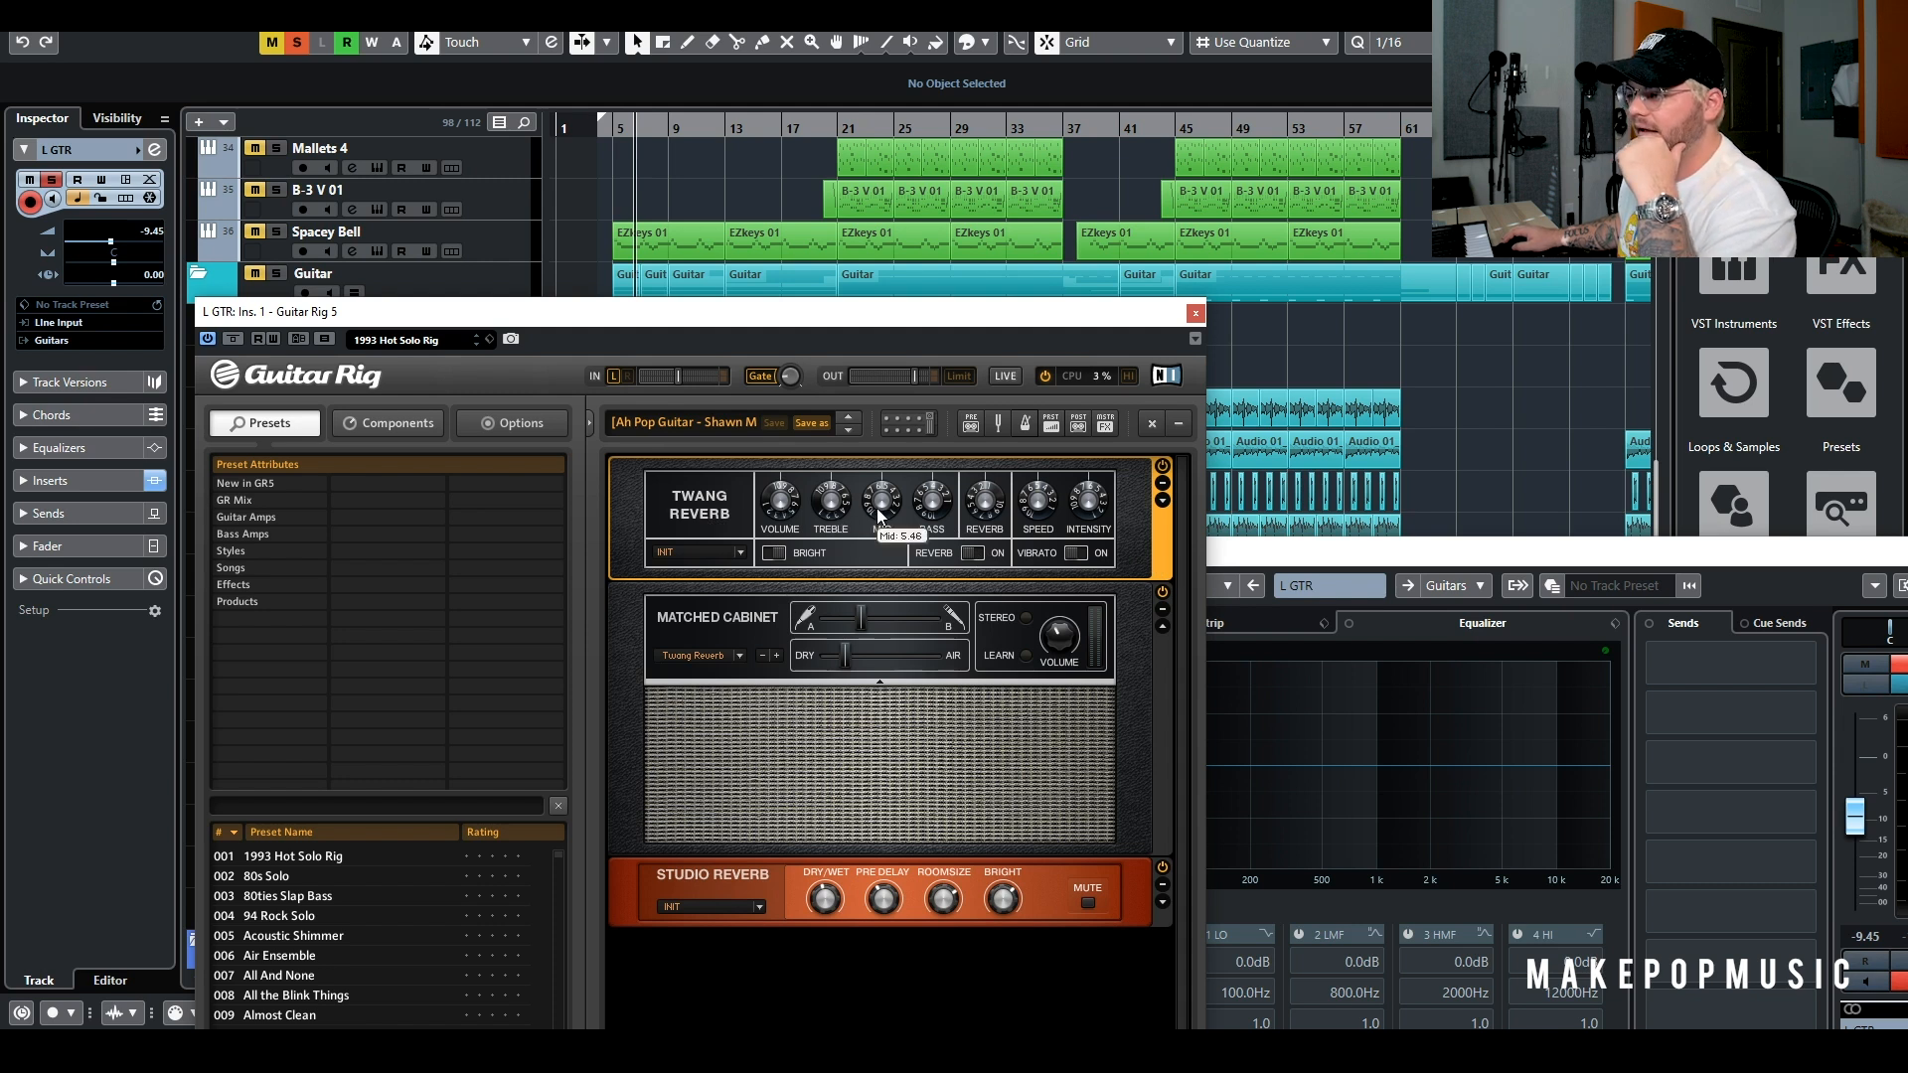
mouse_move(924, 518)
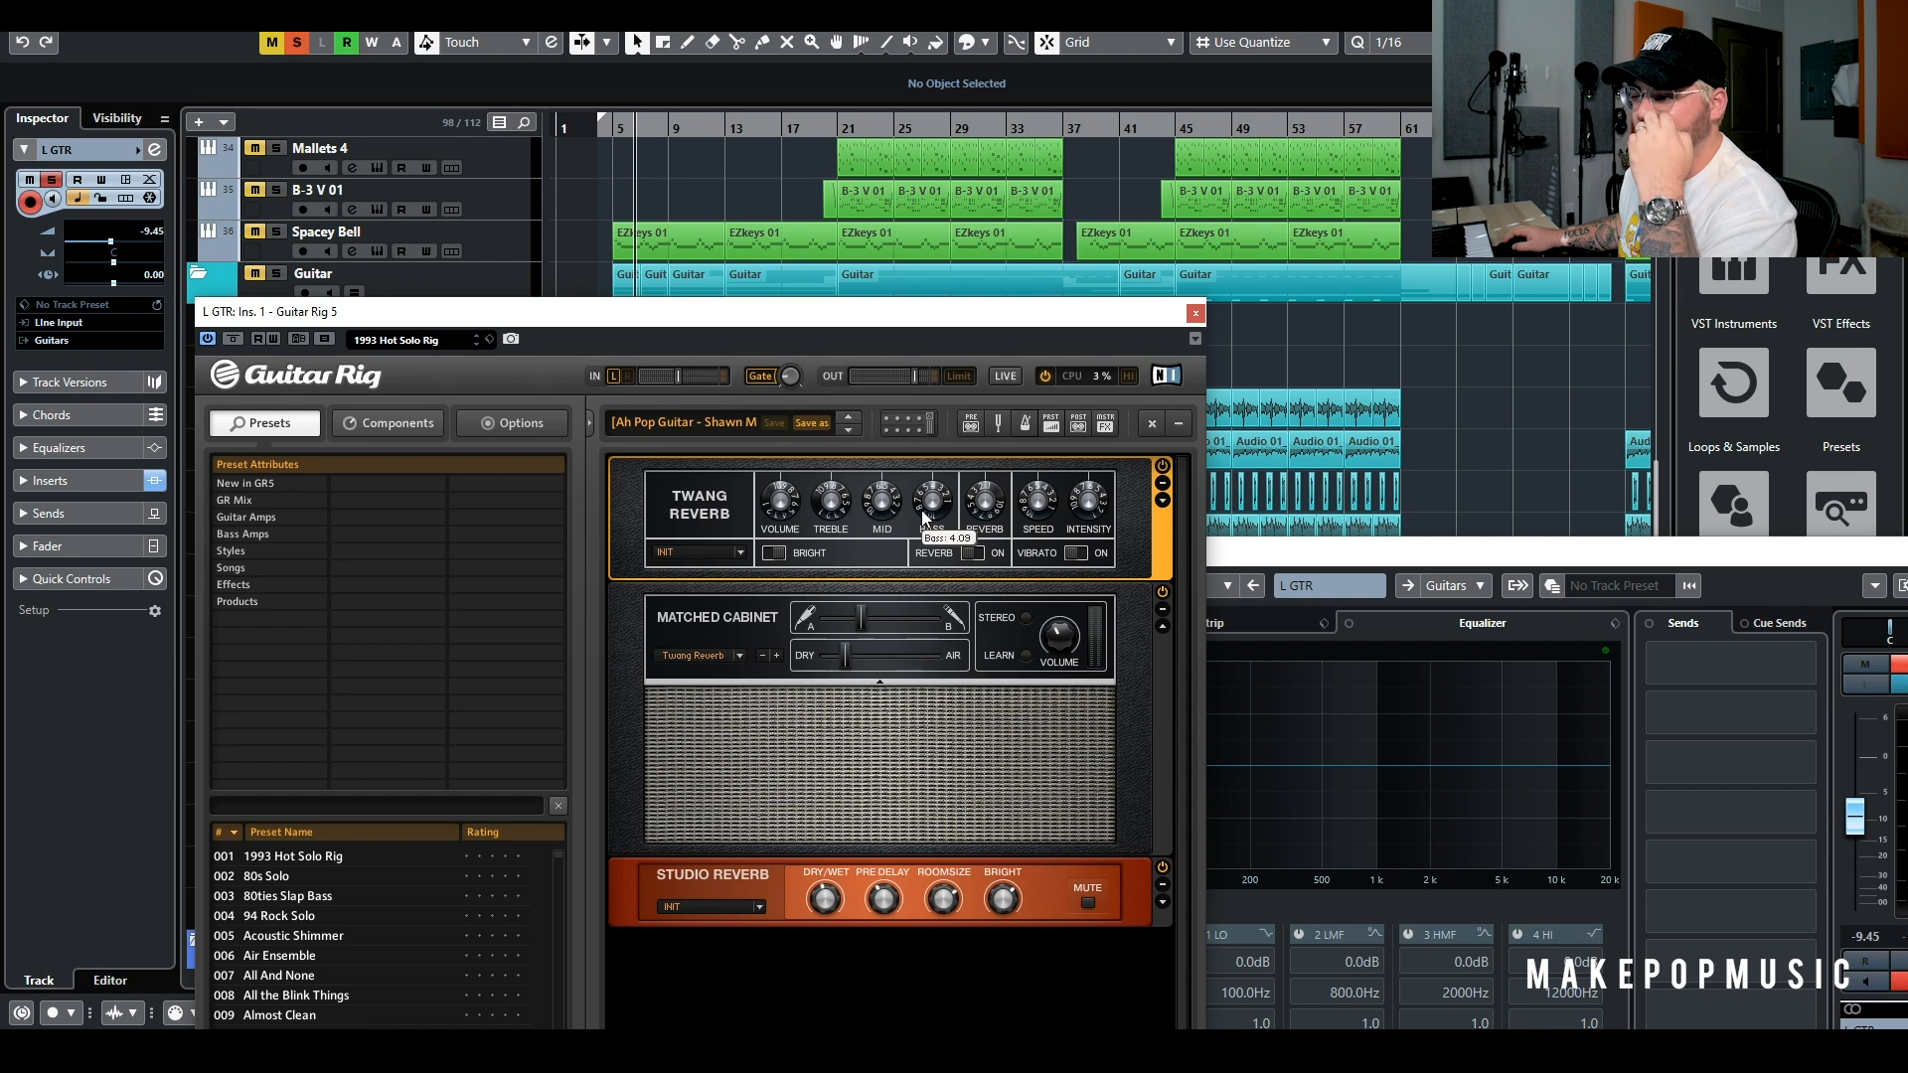
mouse_move(1000, 517)
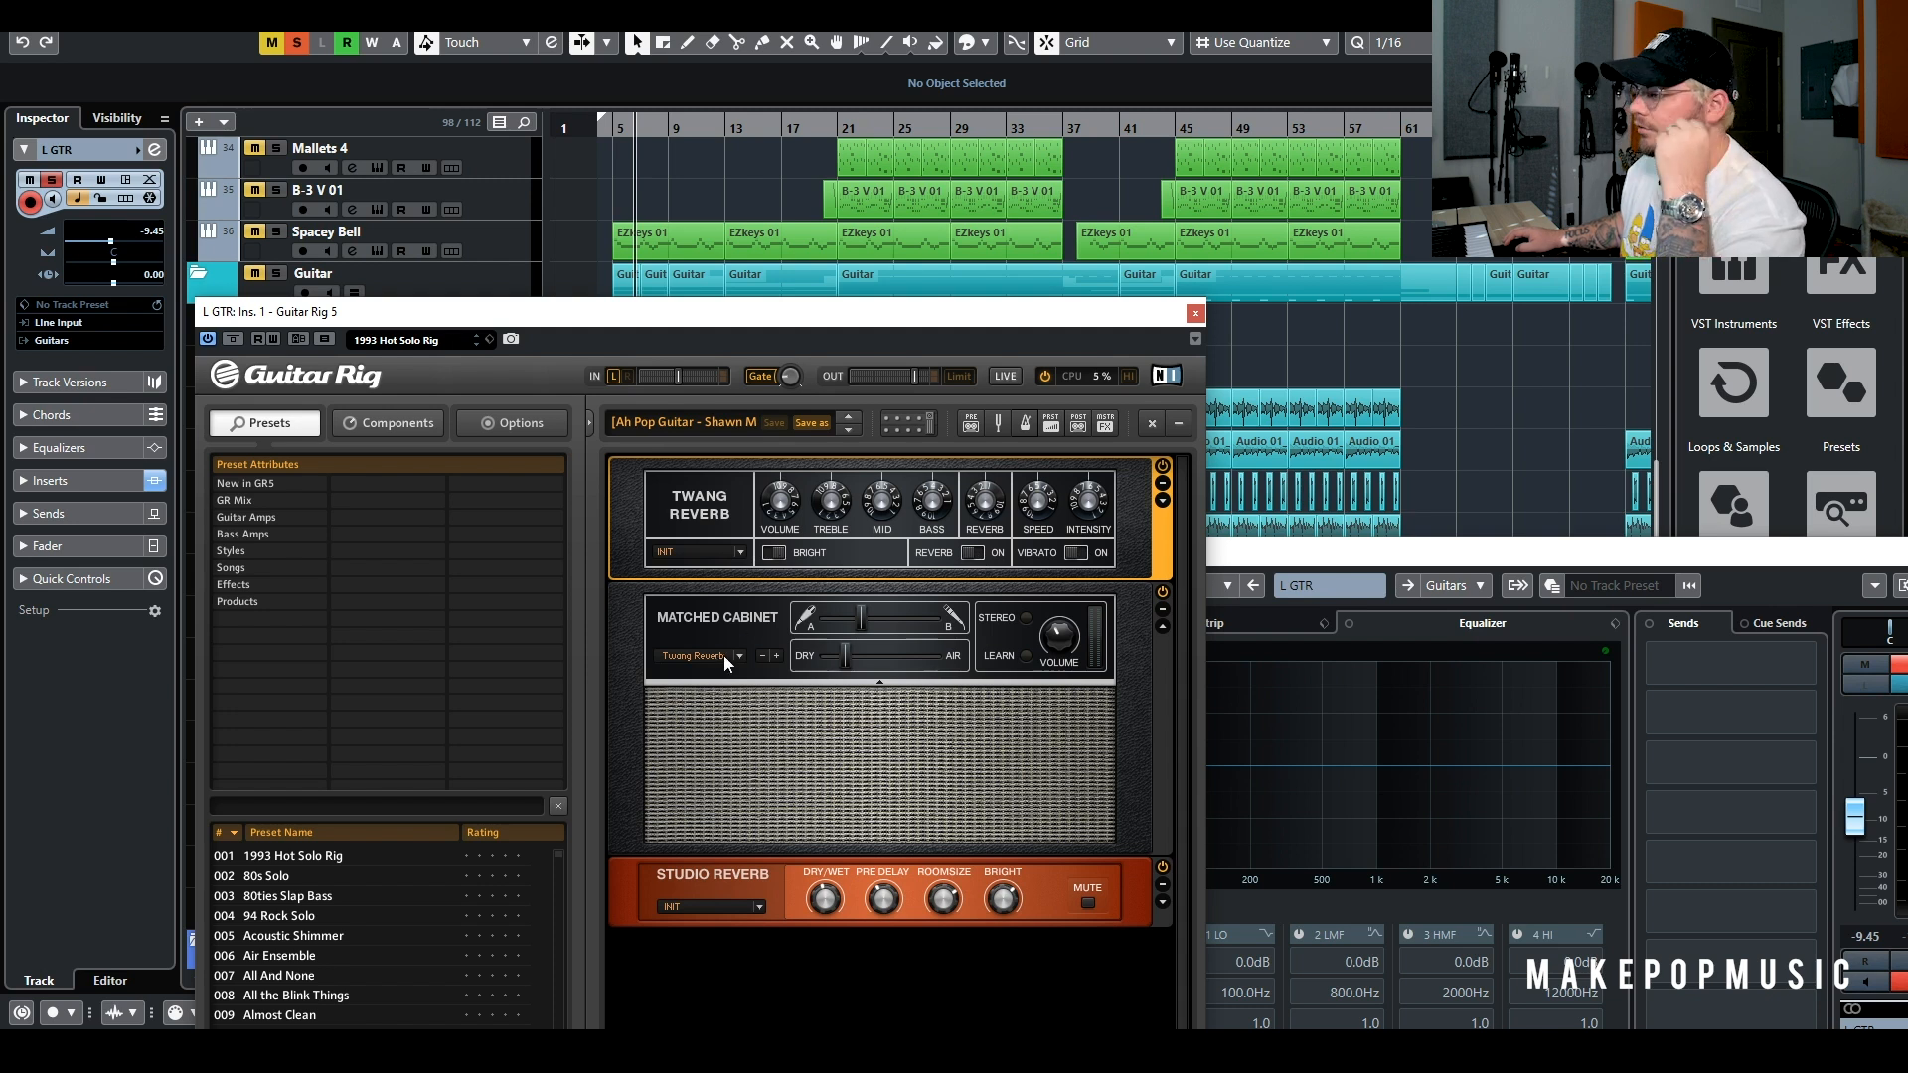
mouse_move(814, 618)
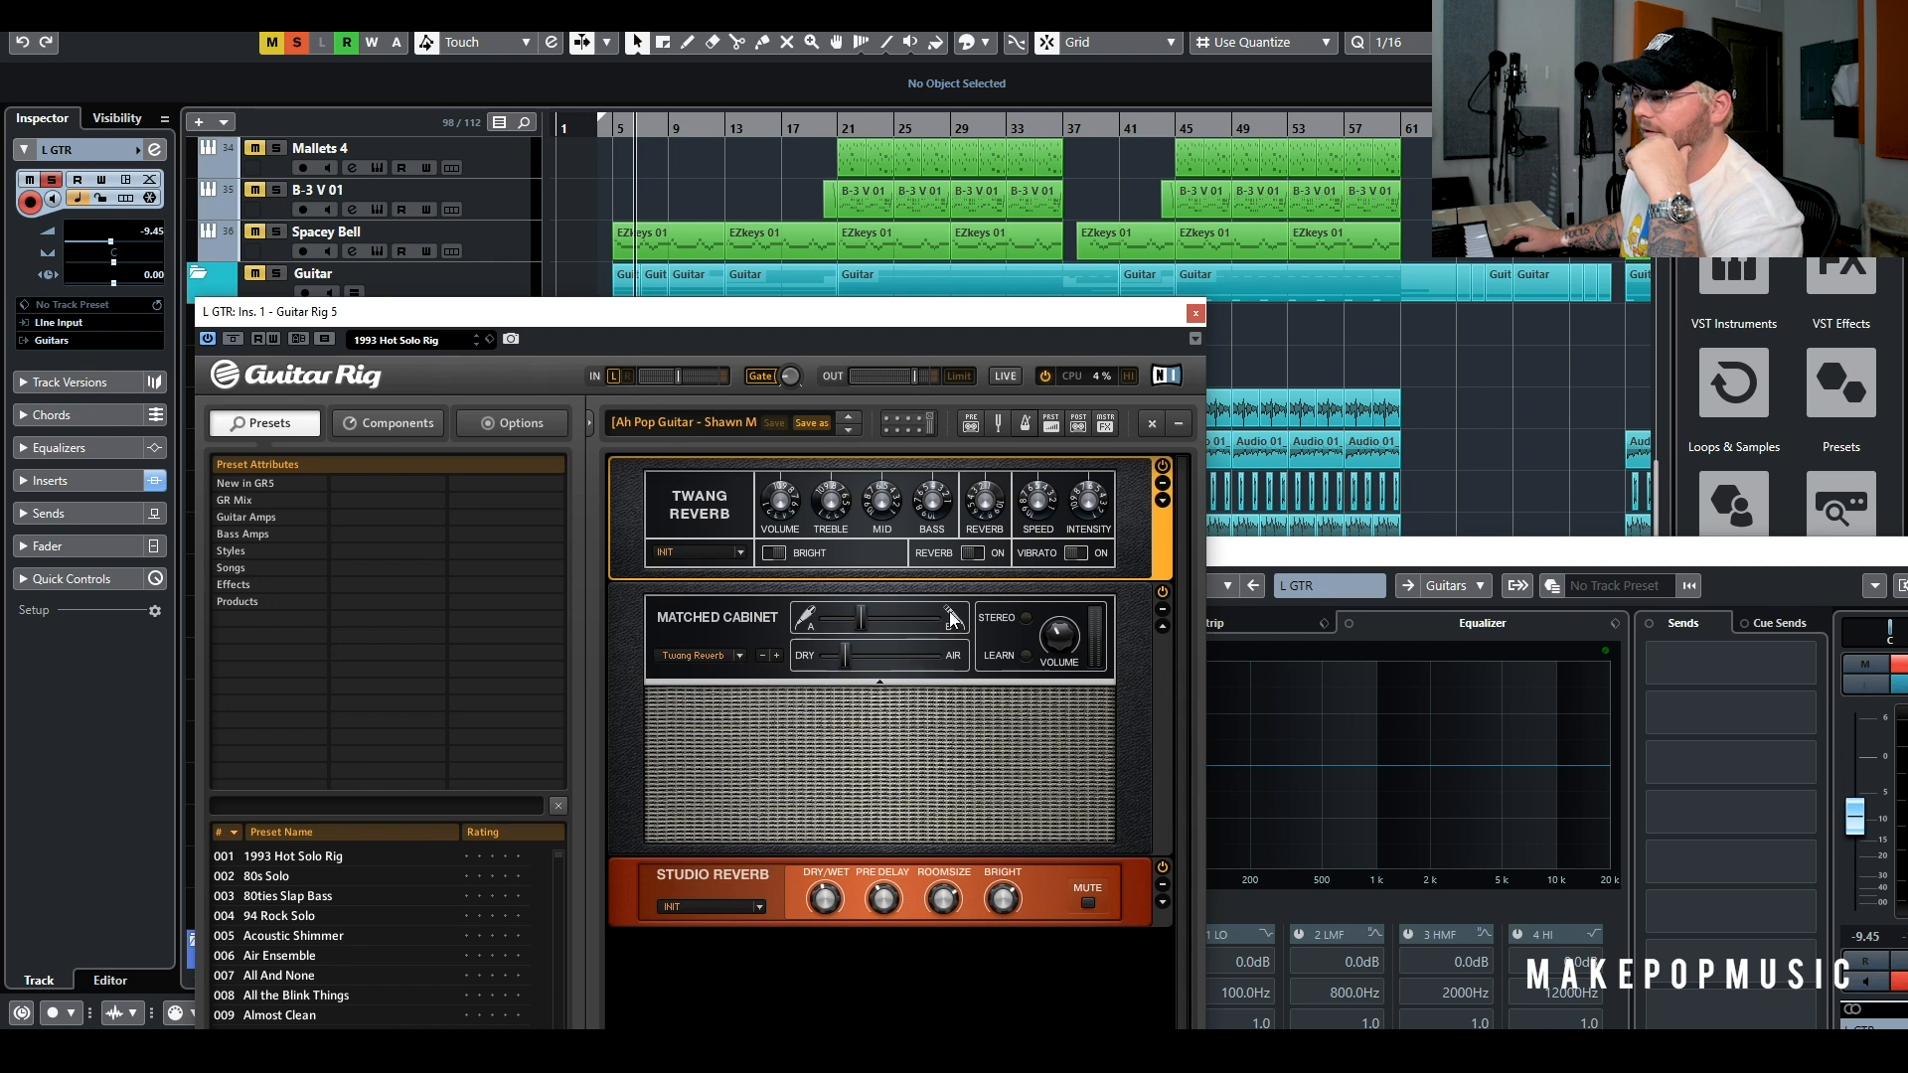
click(872, 612)
mouse_move(815, 610)
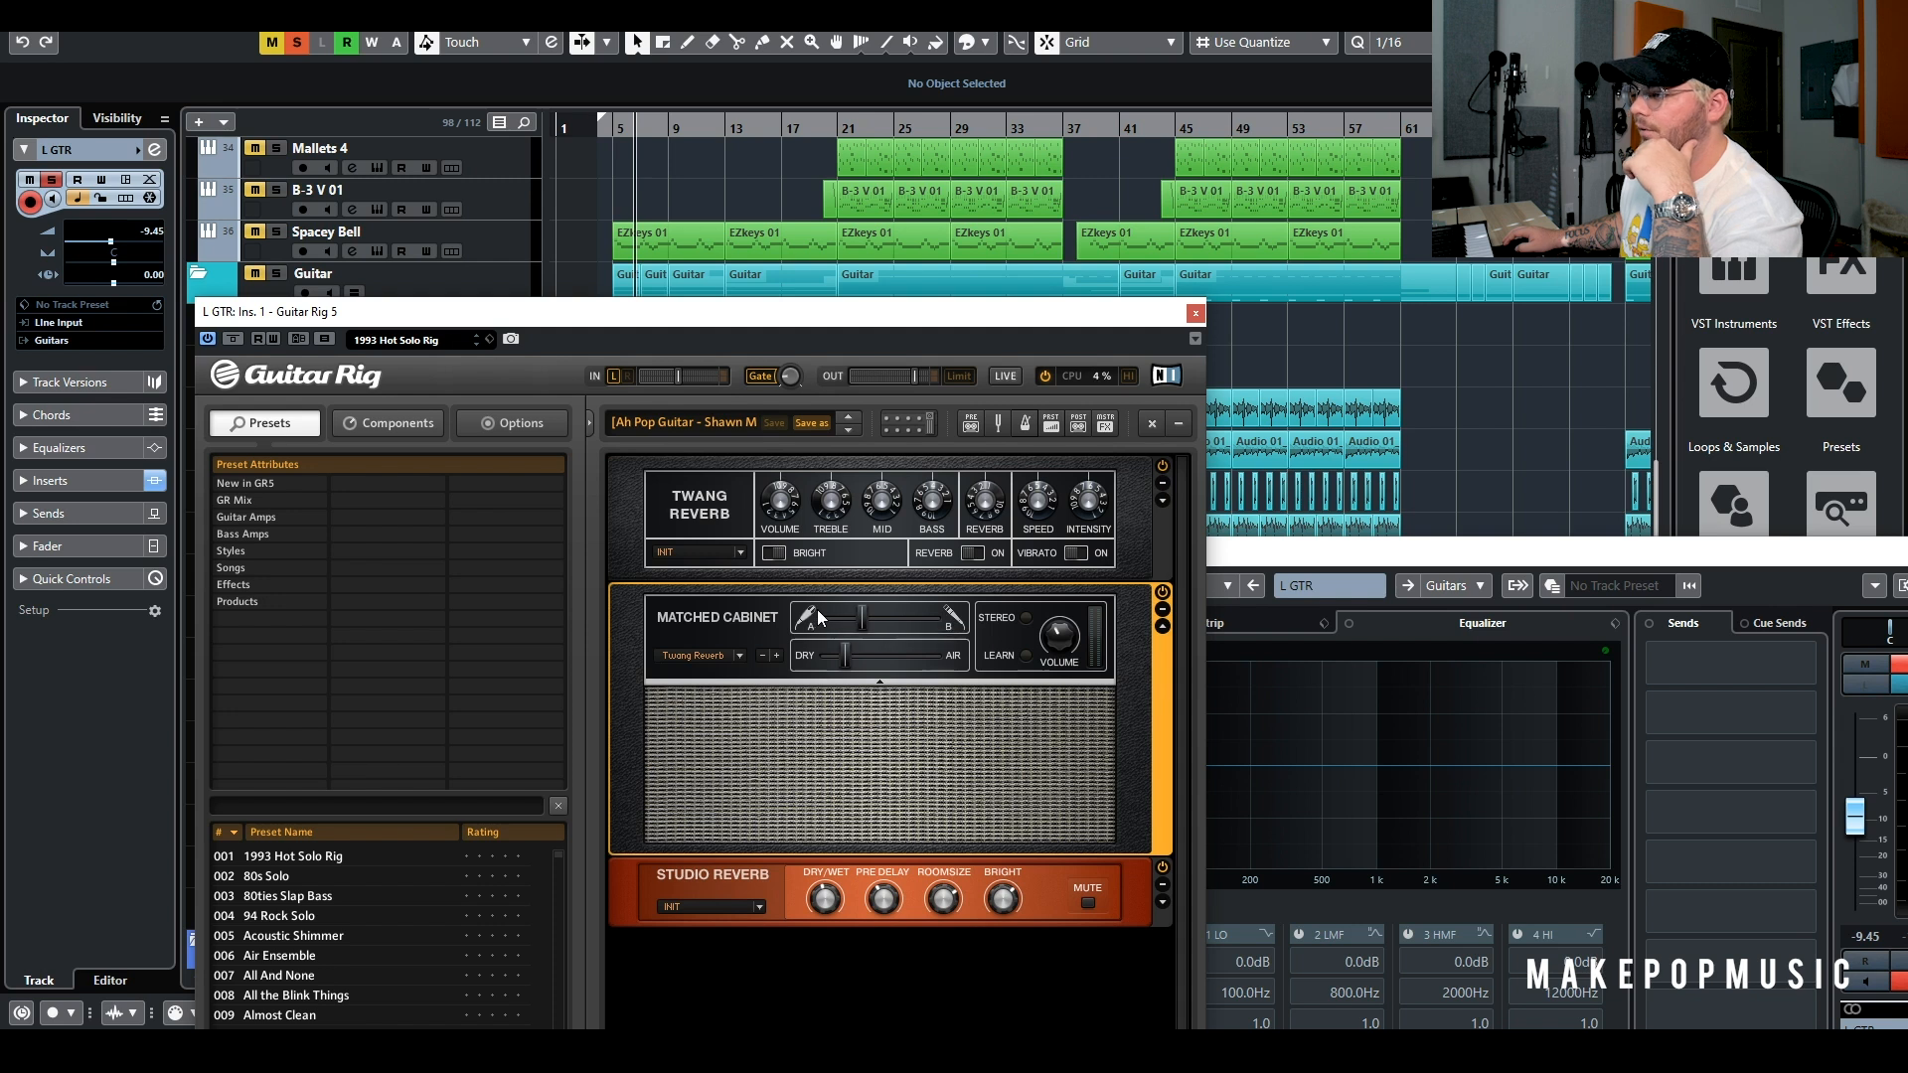
Compare cabinet mics A and B by sweeping the Matched Cabinet crossfade during playback from bar 5, ending back at the middle
click(612, 133)
drag(612, 134, 612, 138)
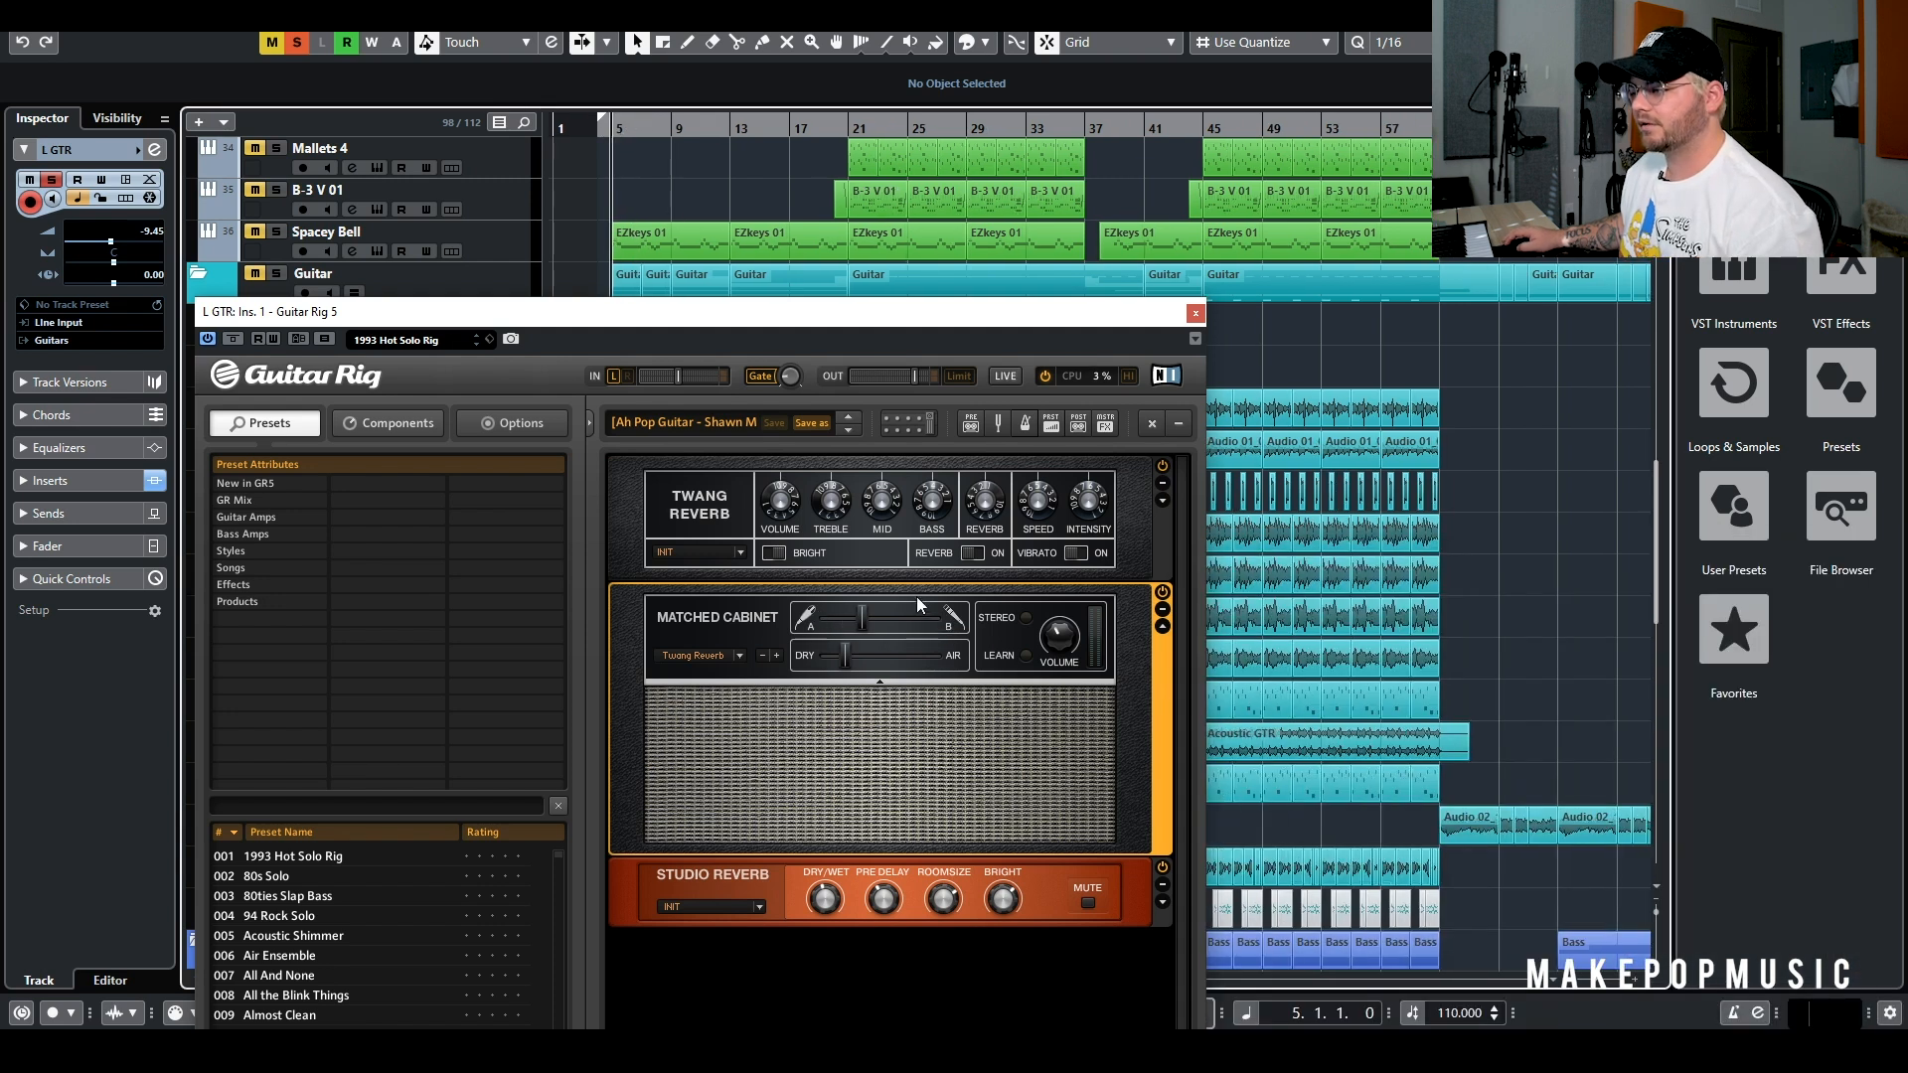
key(space)
drag(860, 617, 814, 626)
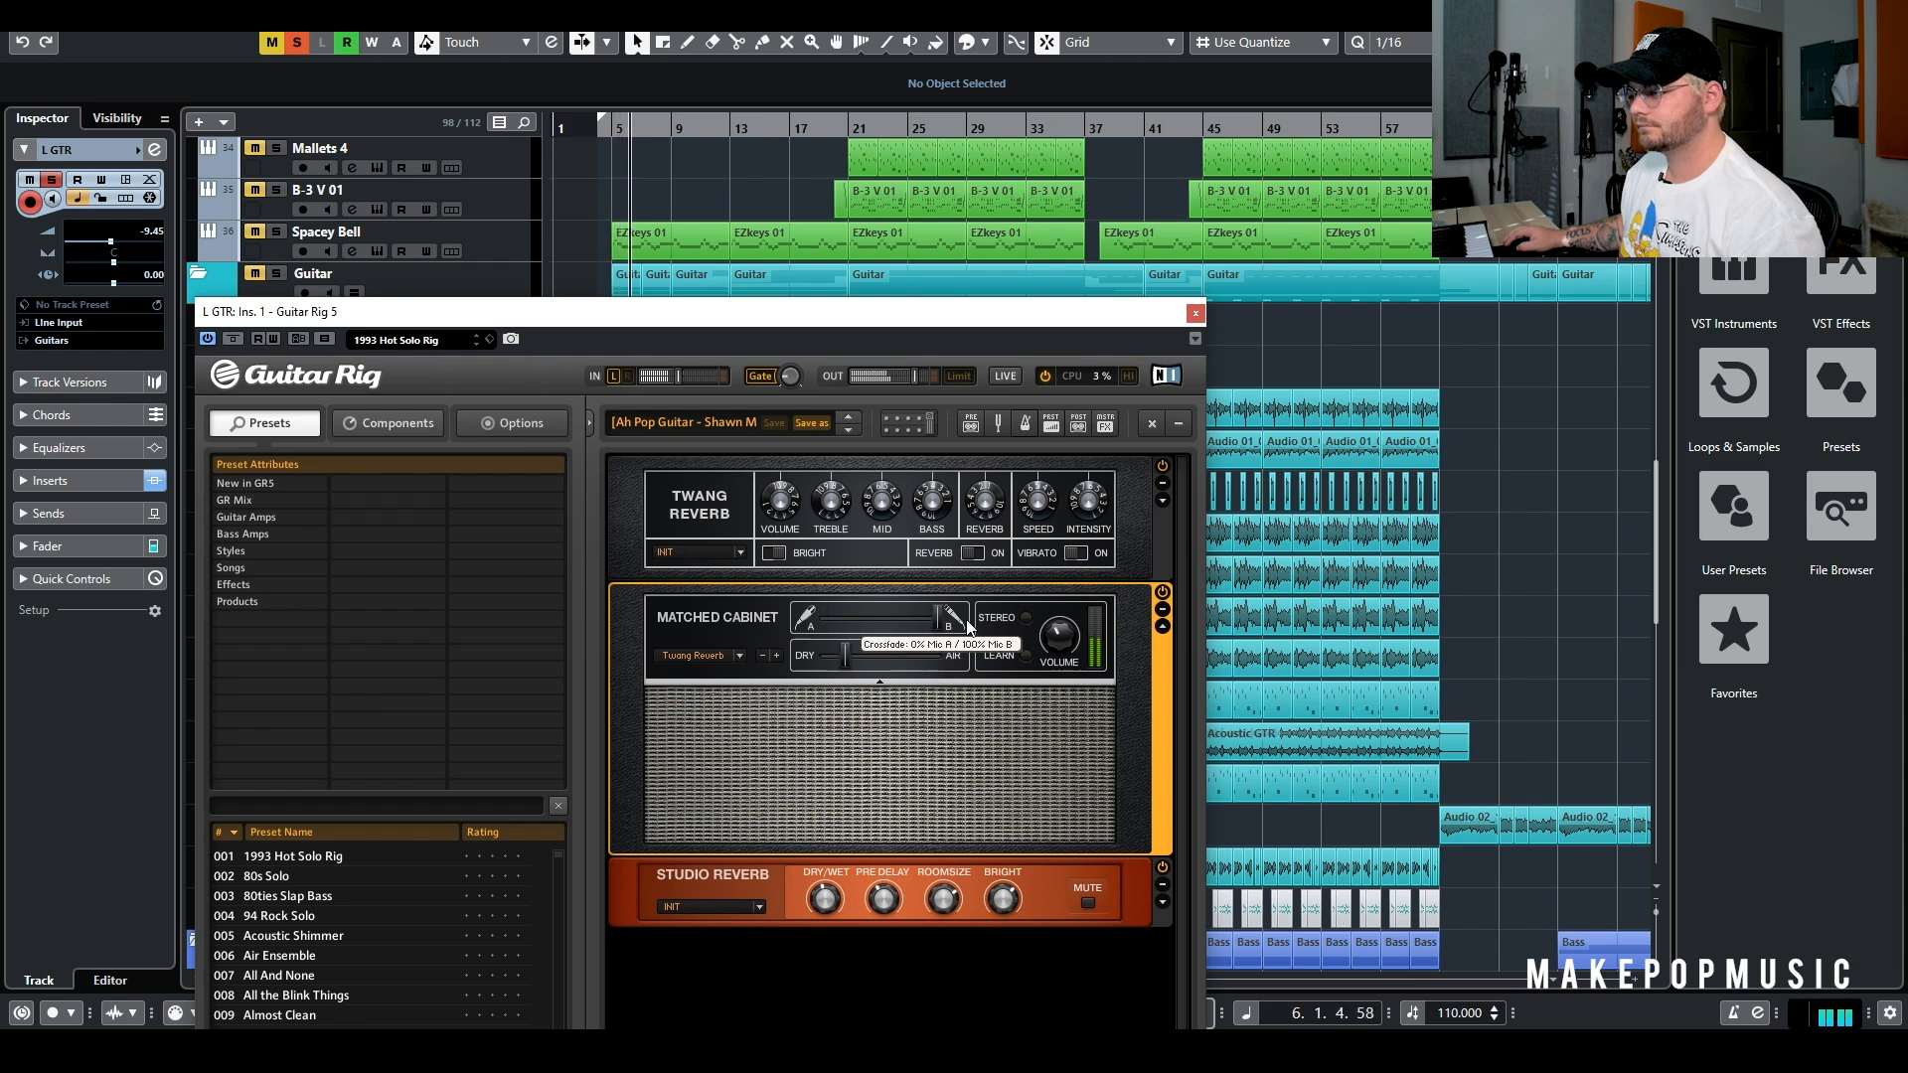
drag(821, 617, 938, 617)
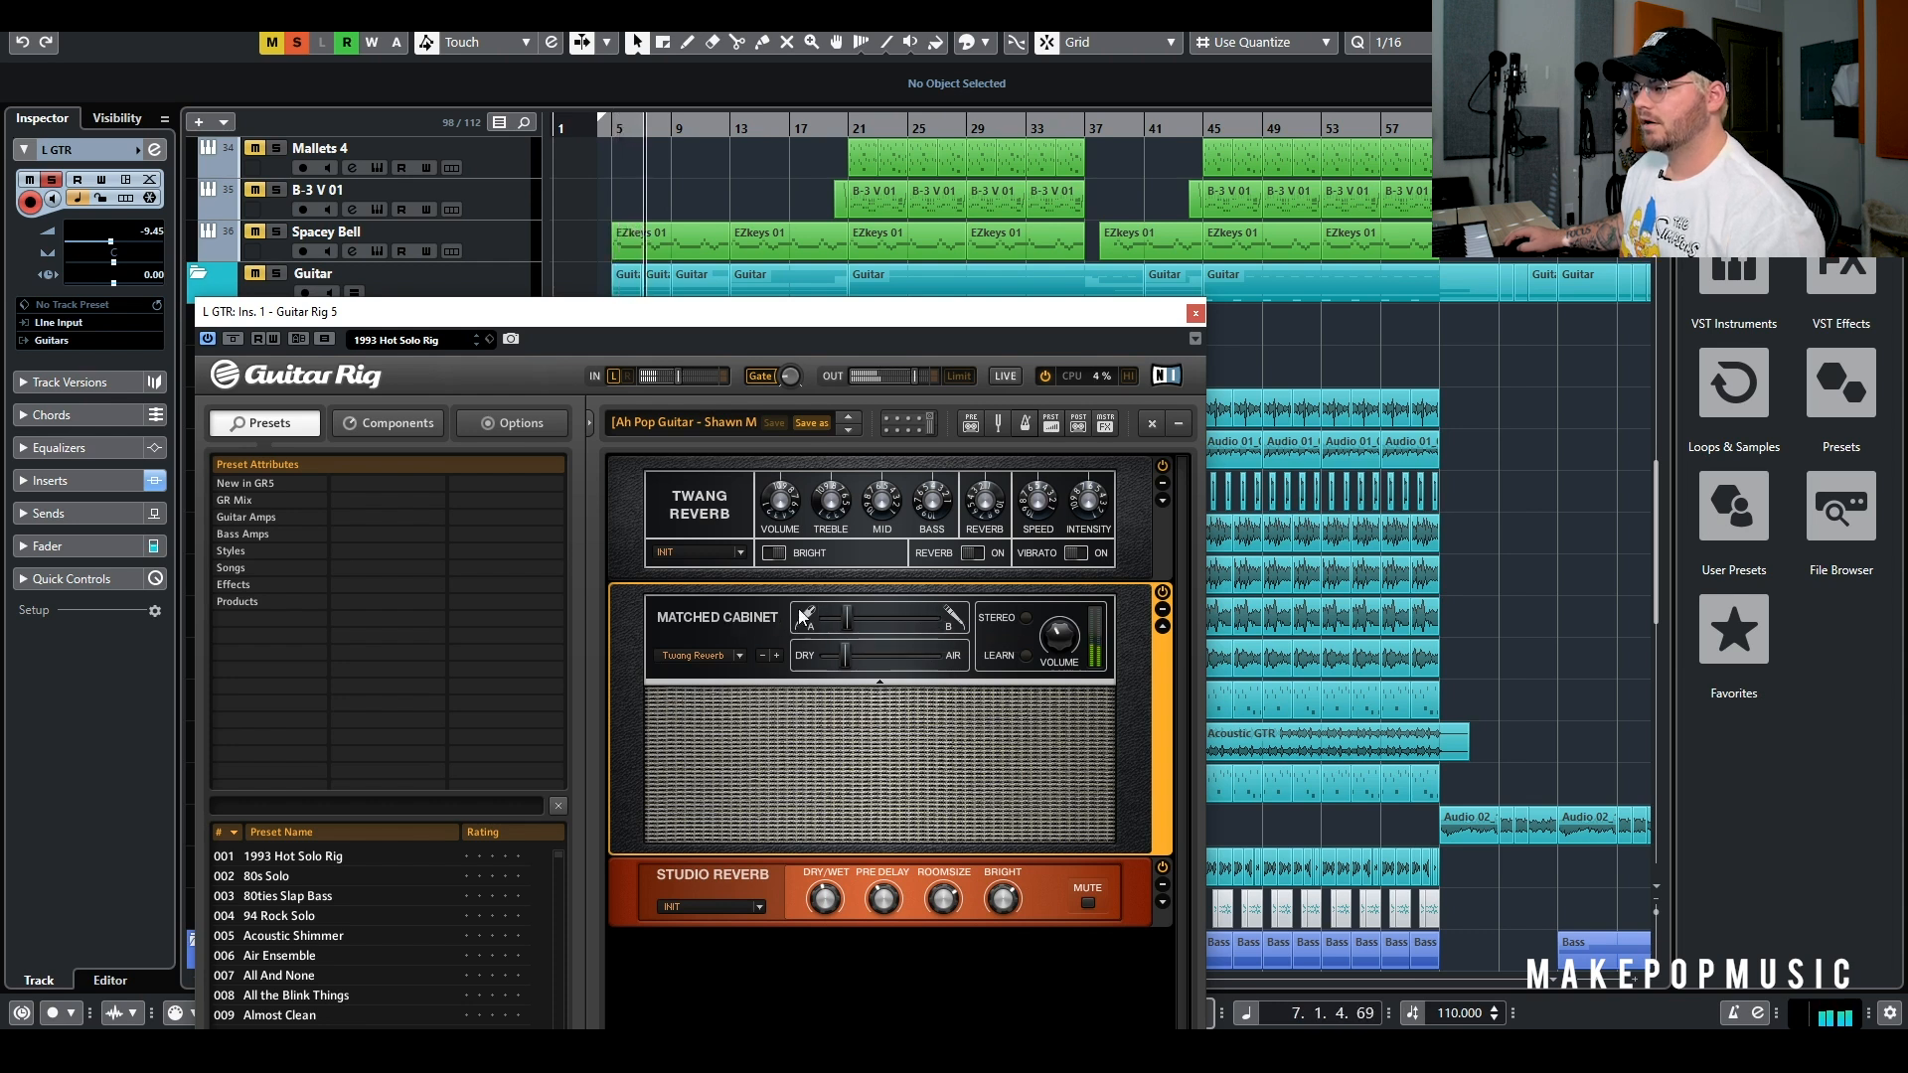
click(806, 618)
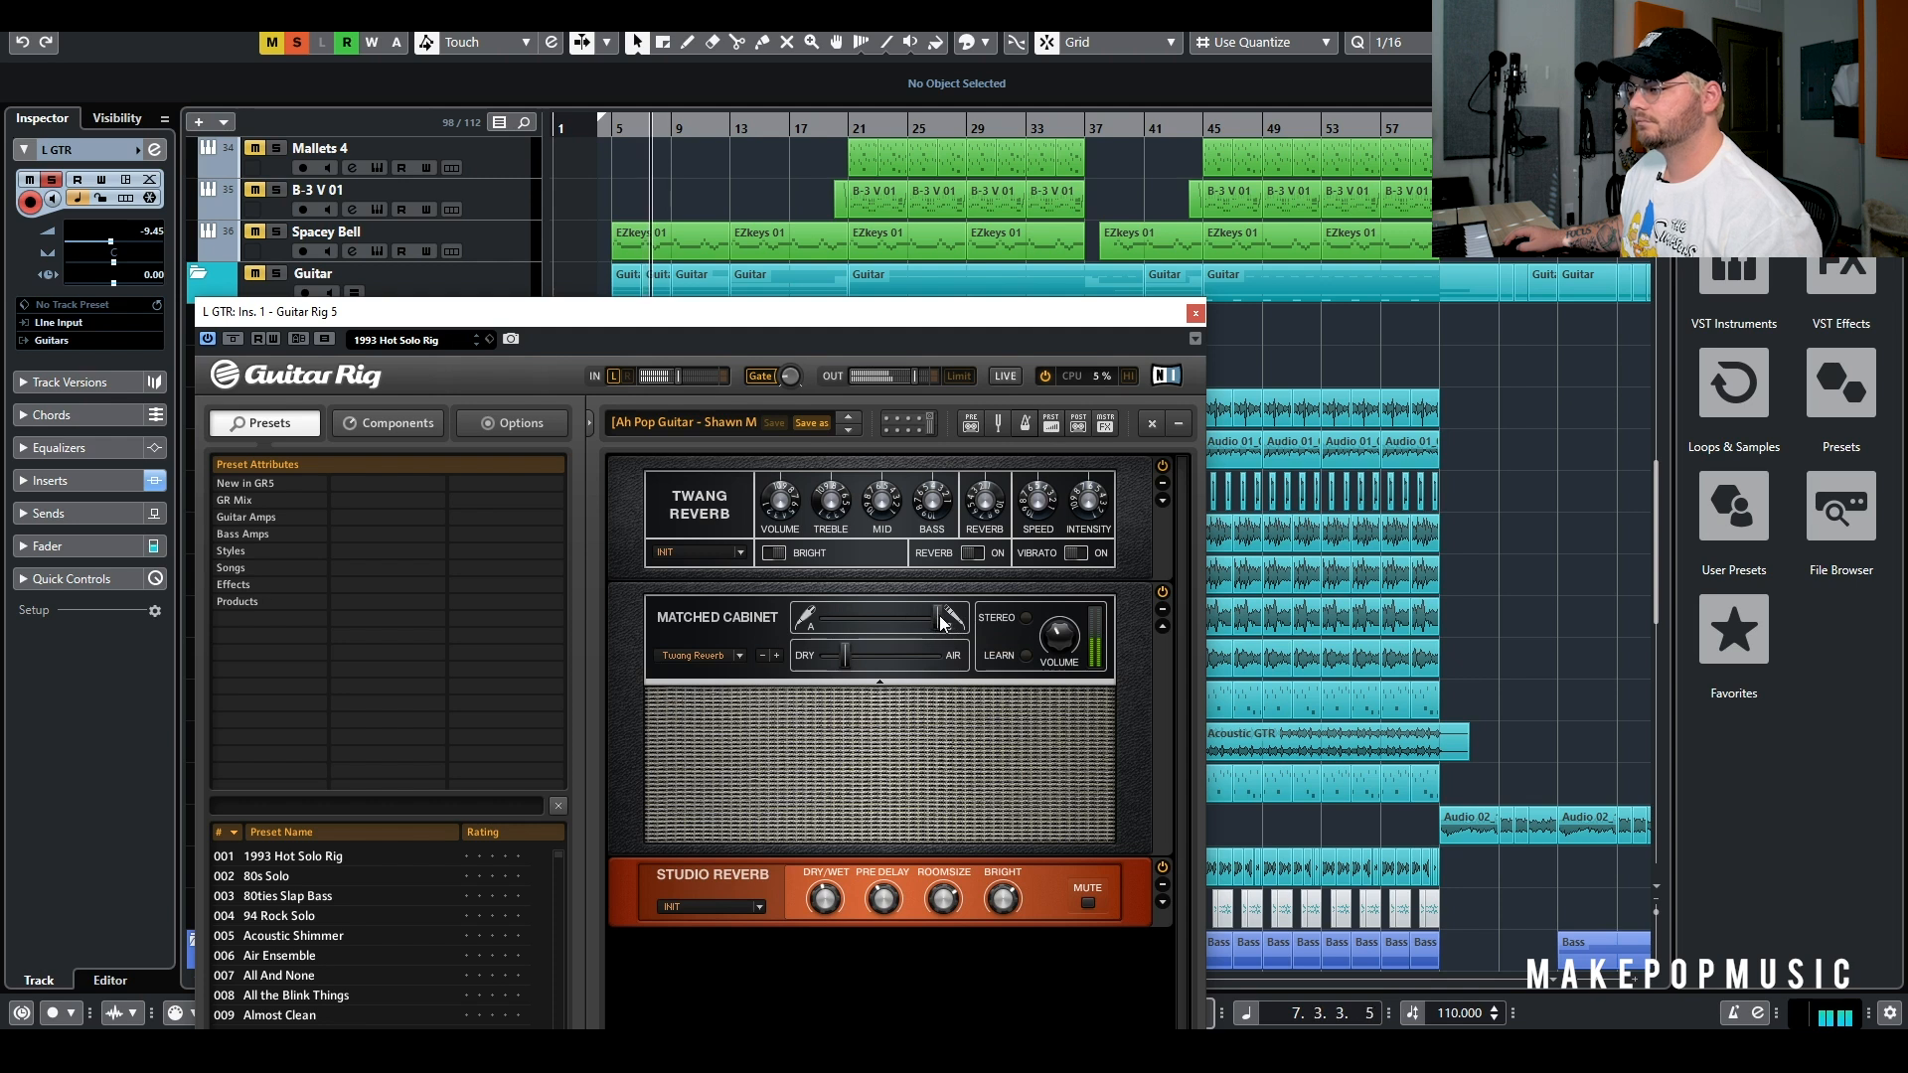
drag(940, 616, 861, 617)
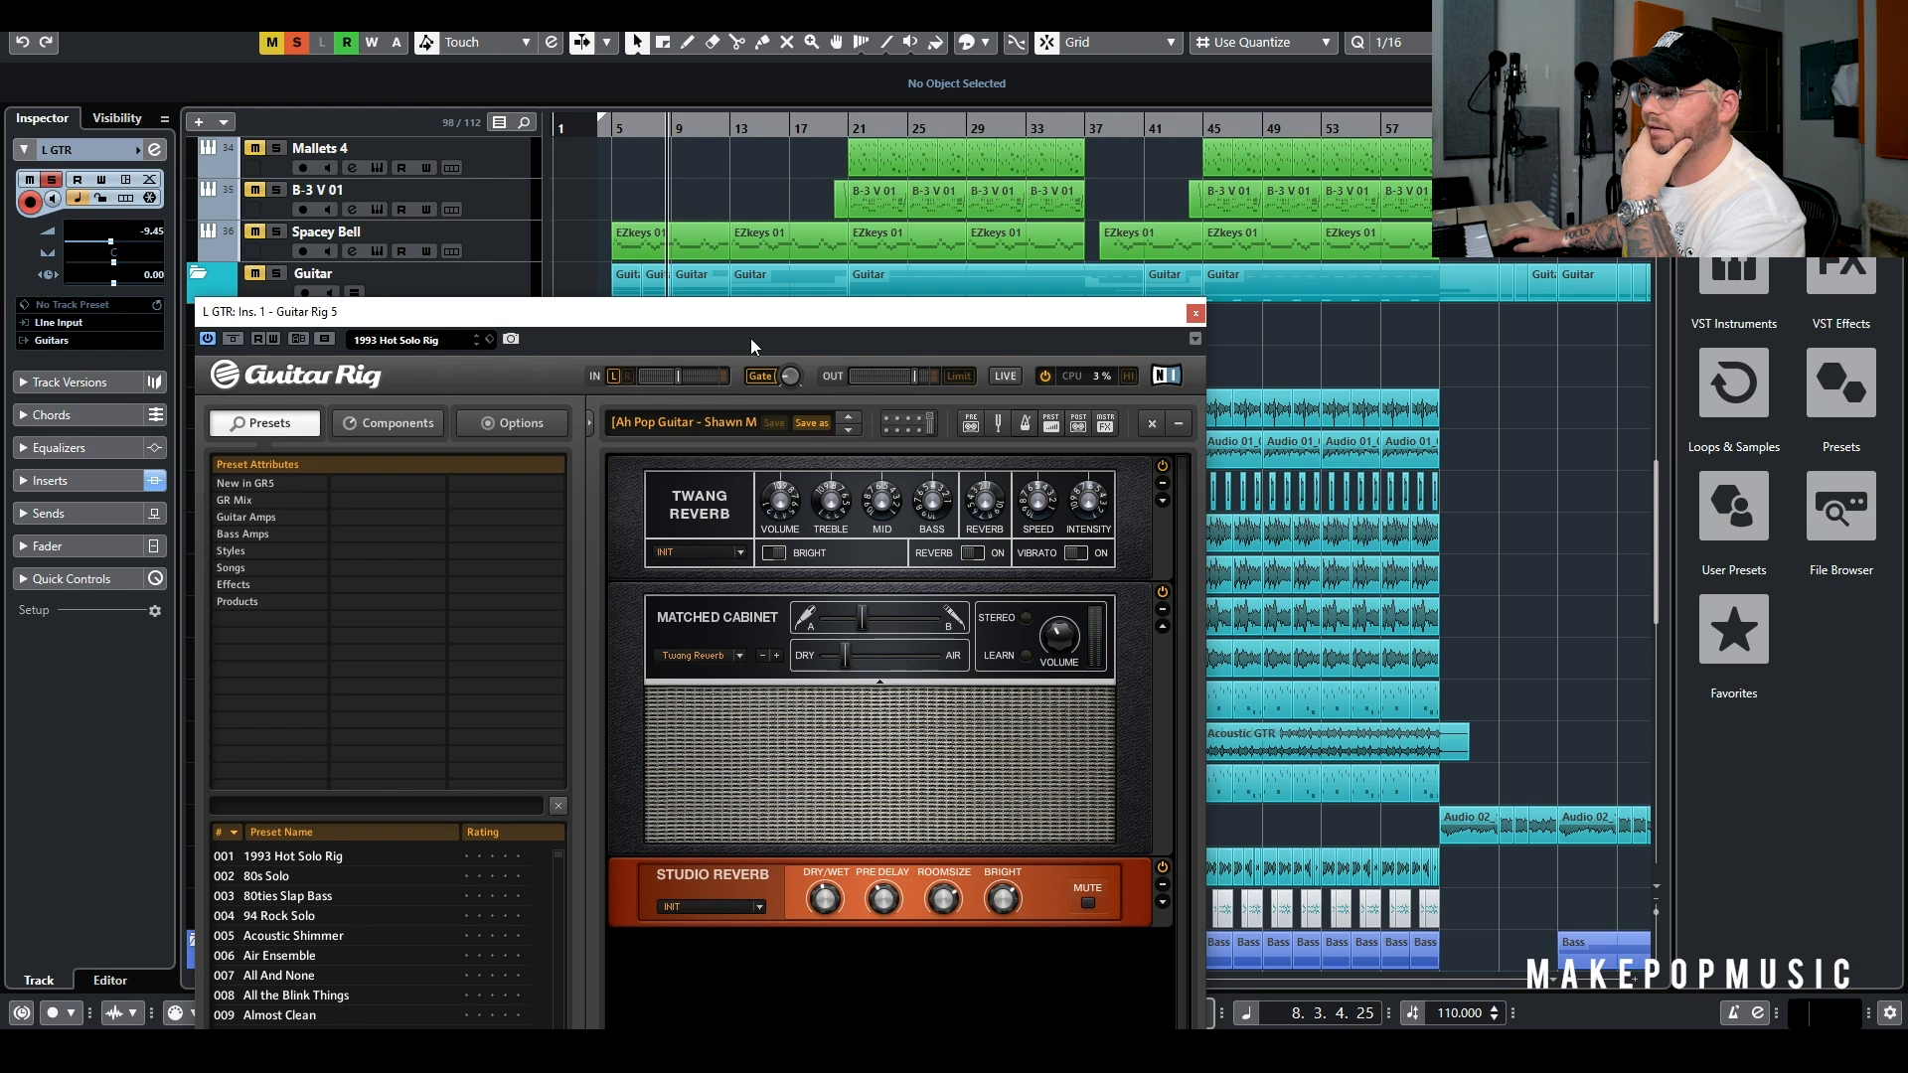
Bypass the Studio Reverb module and re-enable it during playback to compare the guitar with and without it
click(1162, 868)
key(space)
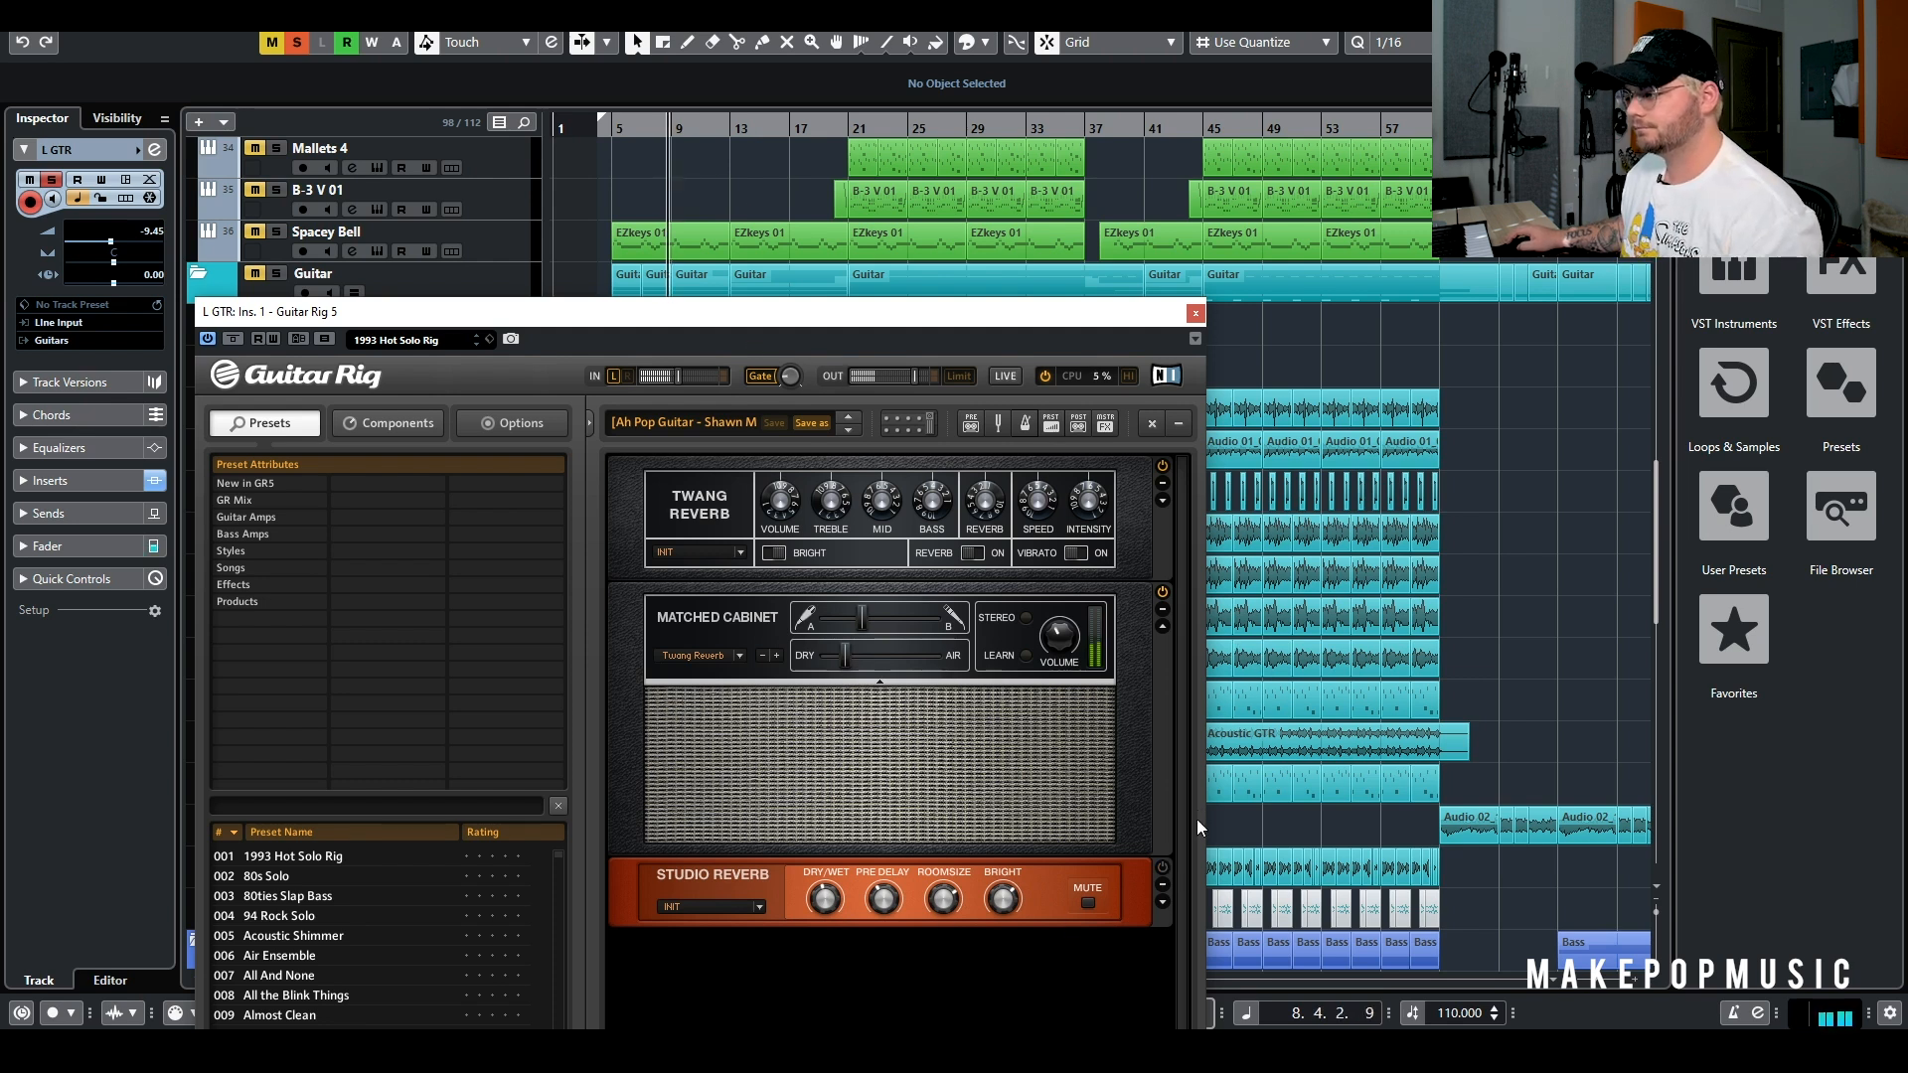
click(1163, 867)
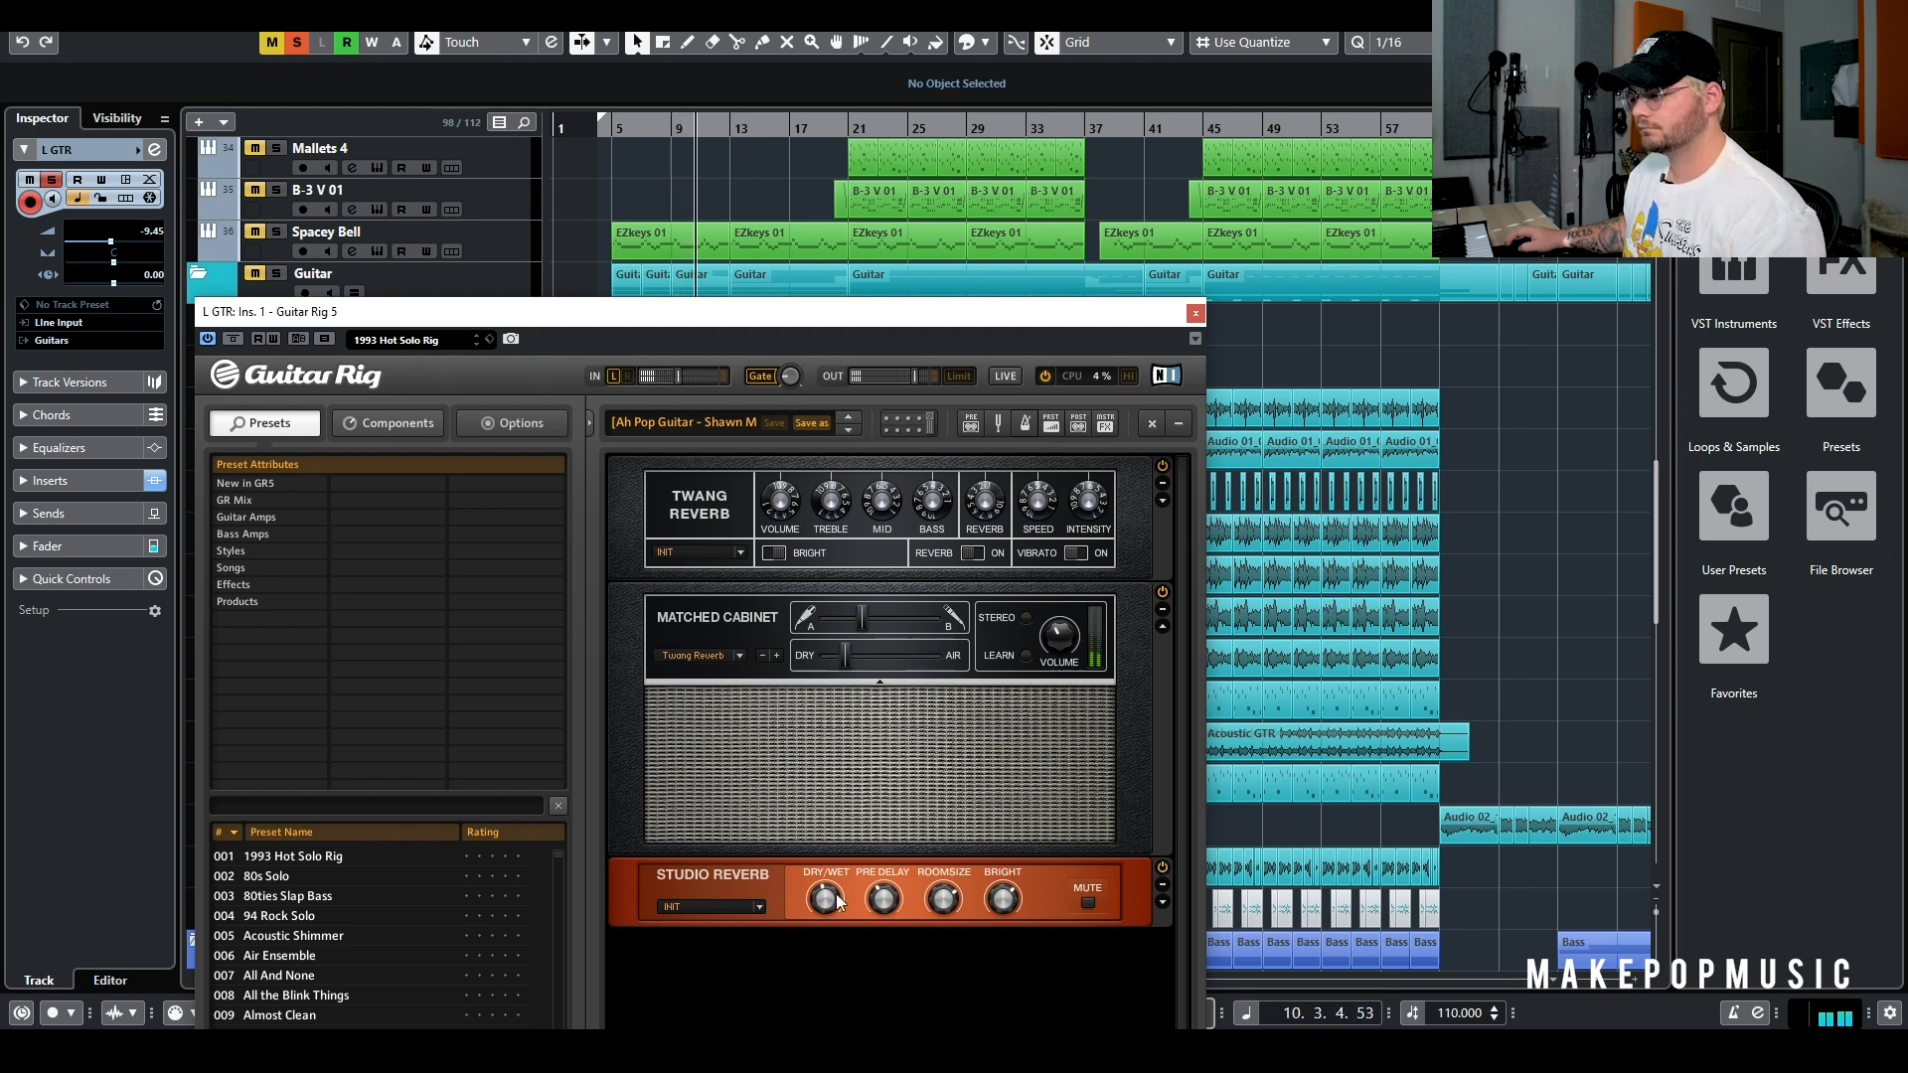
Adjust the Studio Reverb's dry/wet mix to about 35.9% wet while the guitar plays
mouse_move(890, 902)
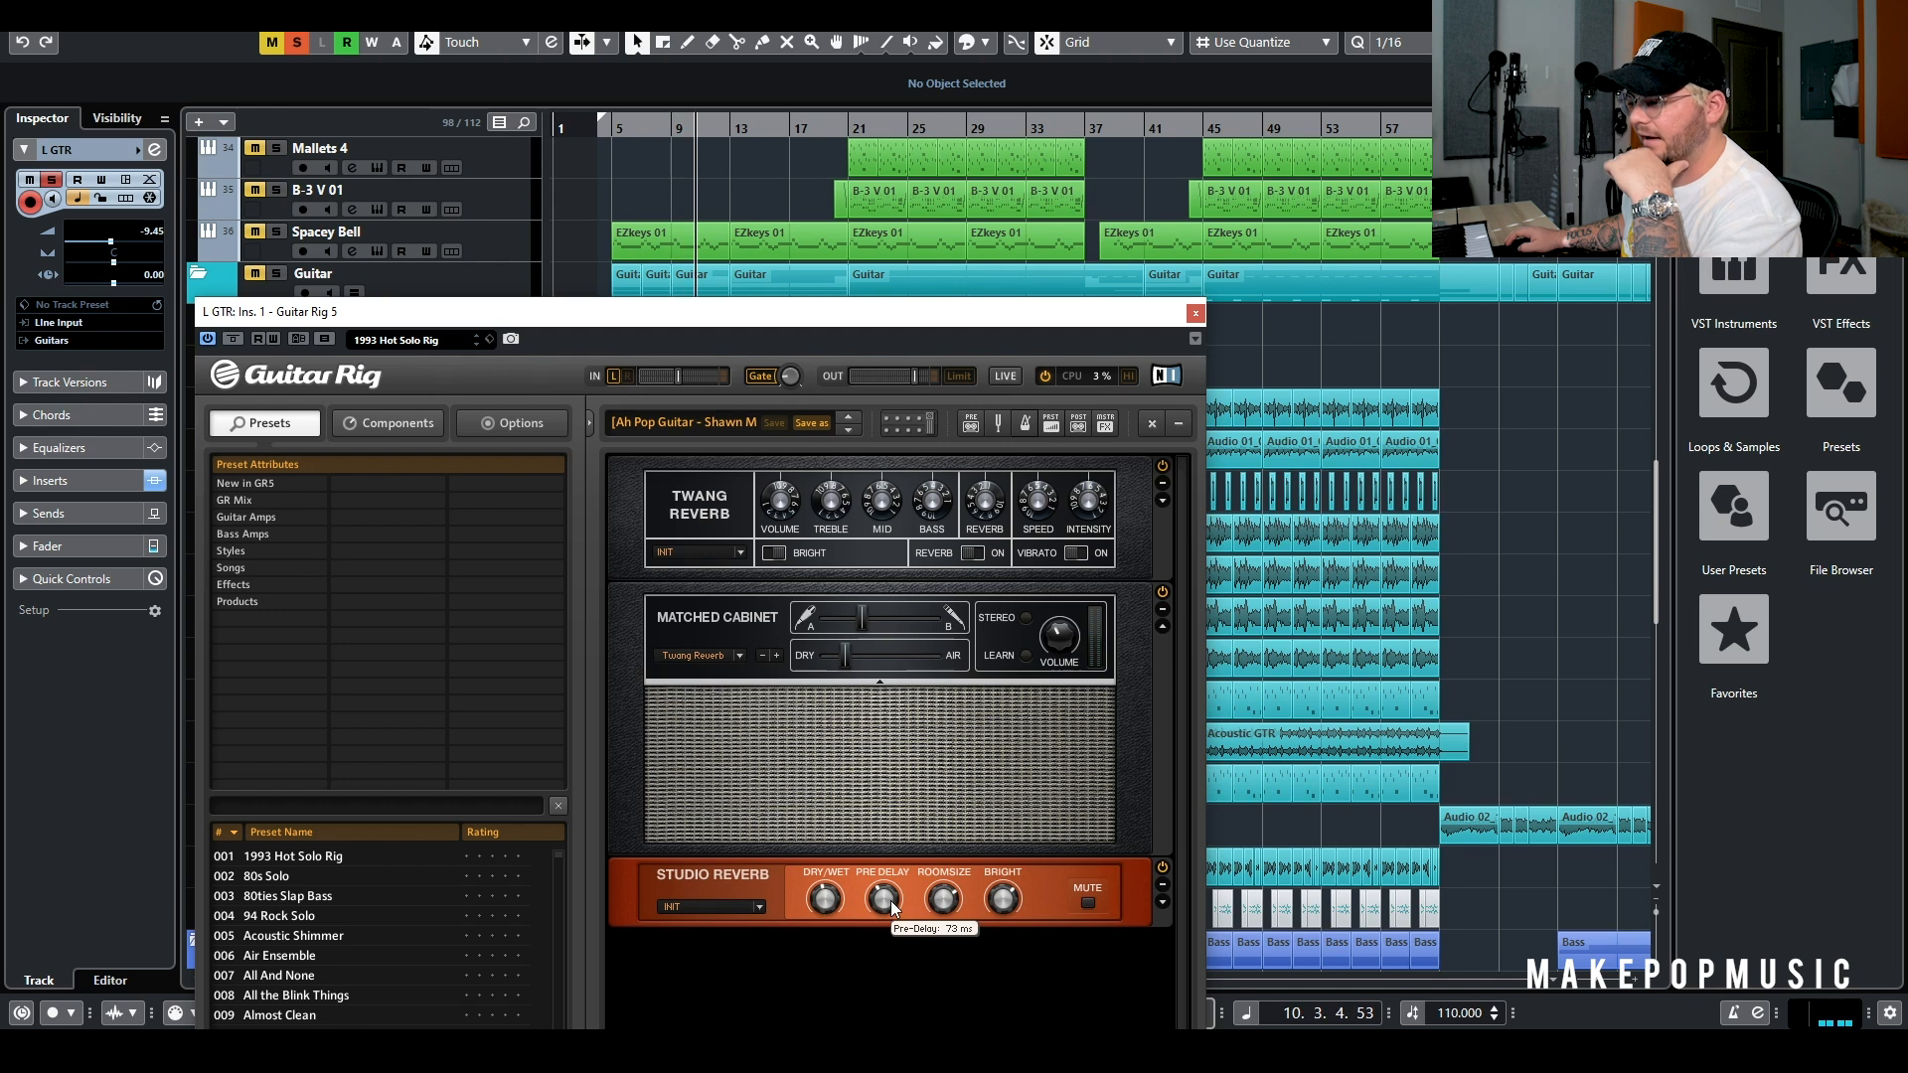
mouse_move(960, 905)
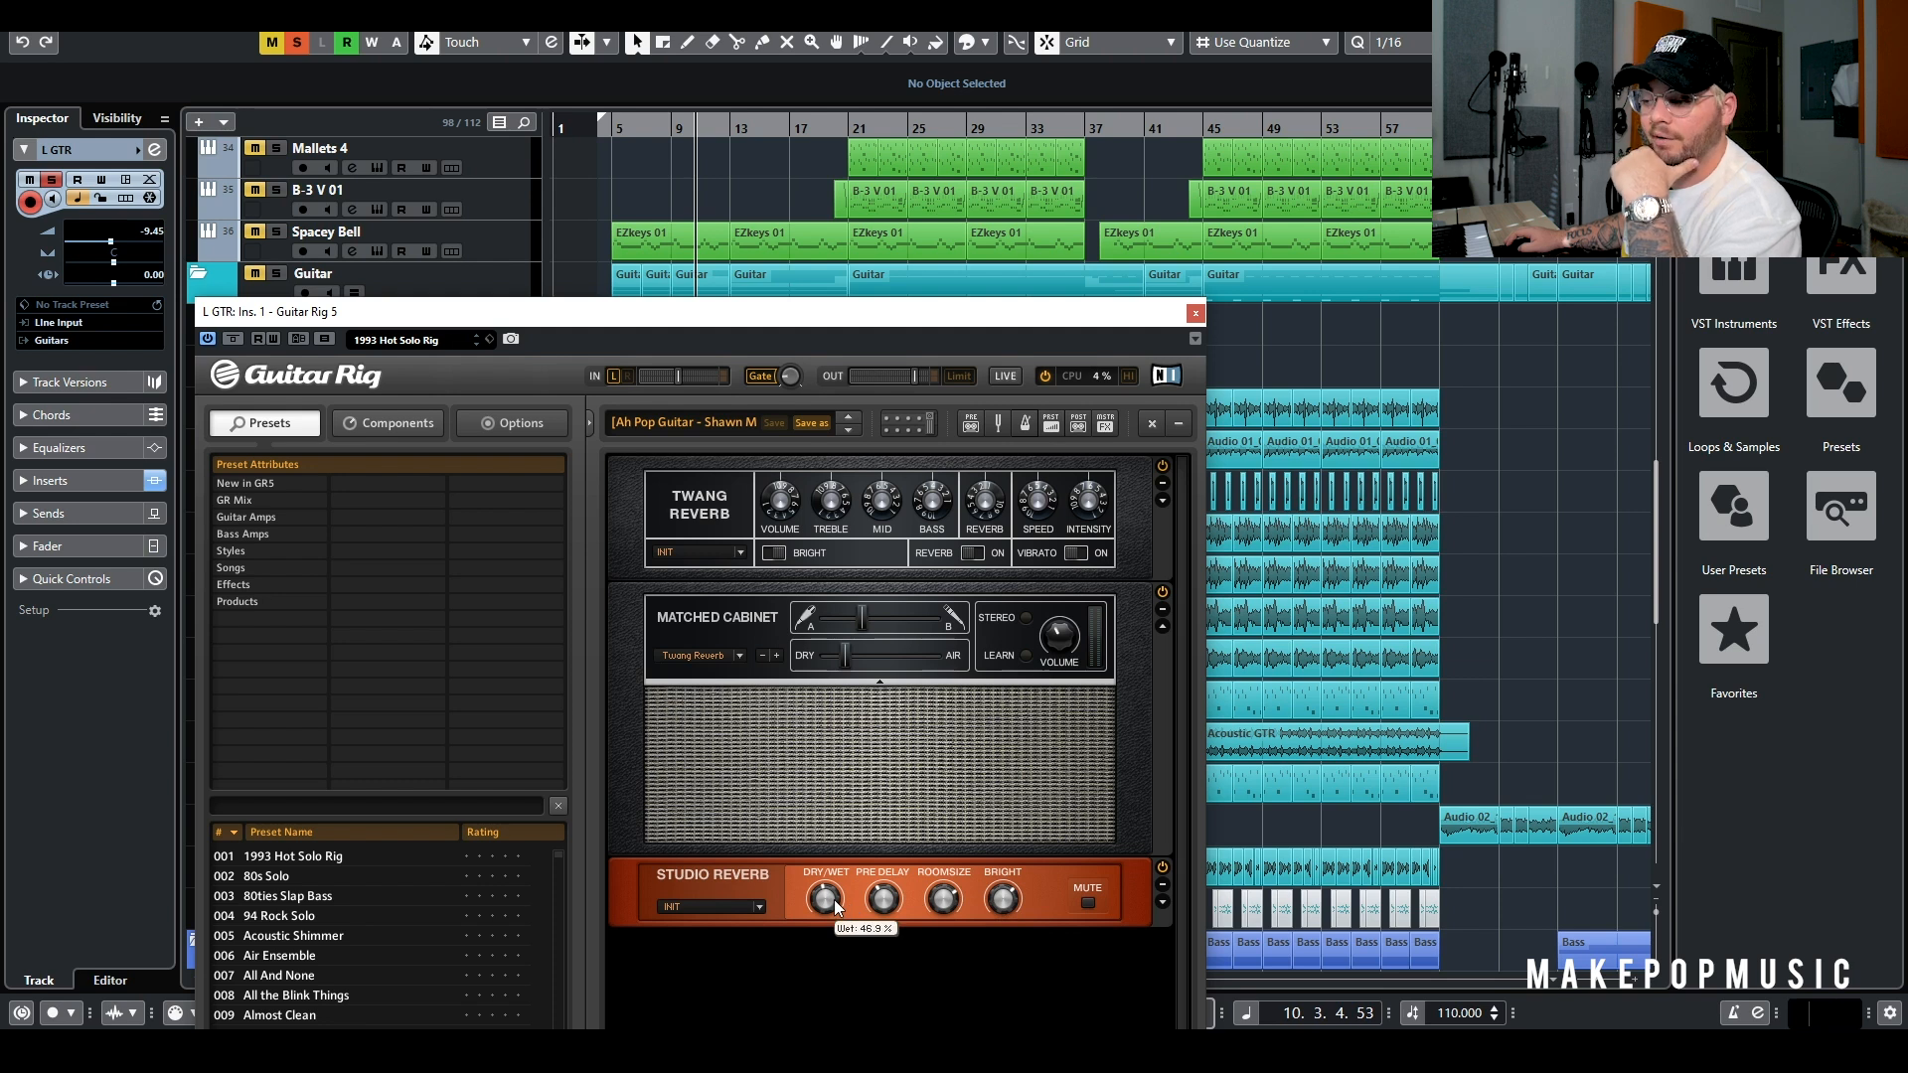
click(638, 126)
key(space)
mouse_move(828, 906)
drag(828, 906, 851, 801)
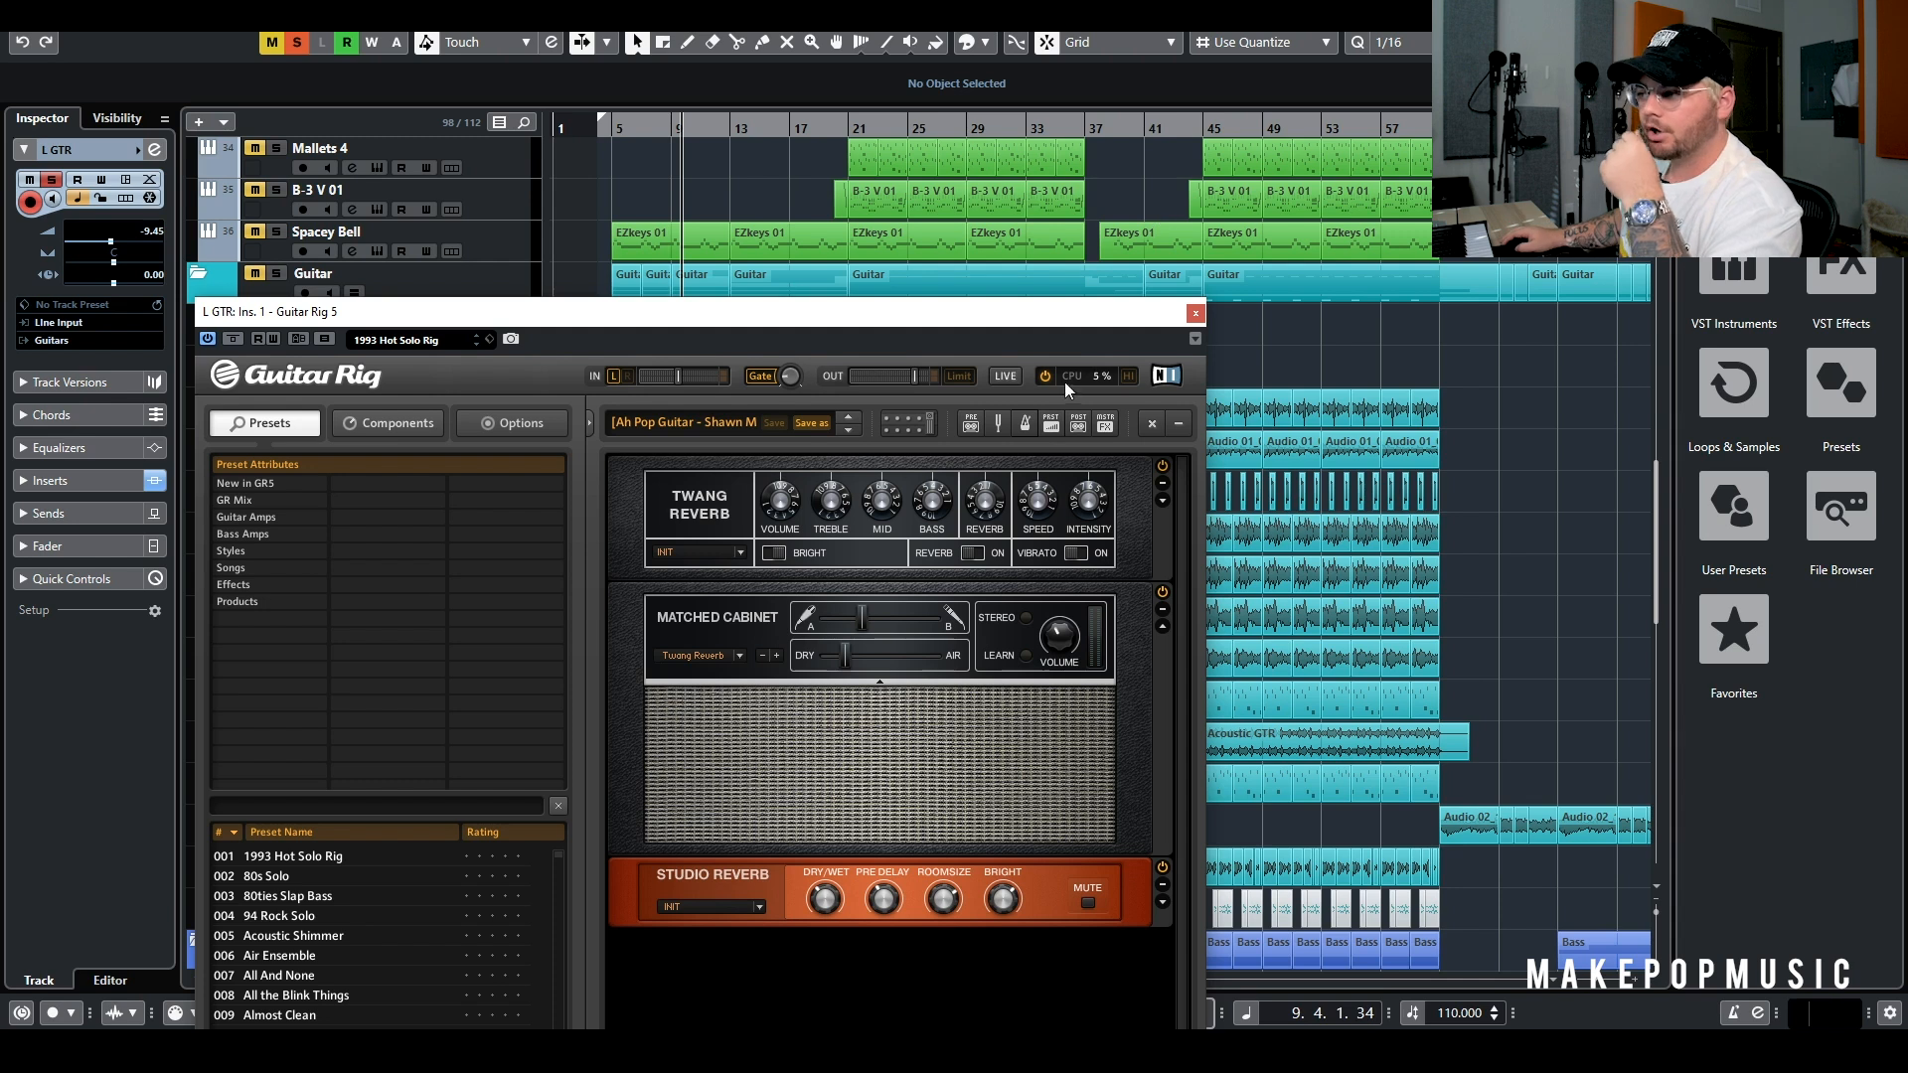
Review the cabinet and Studio Reverb wet setting with the full Guitar Rig window in view, and close the plug-in
drag(1063, 316, 1281, 112)
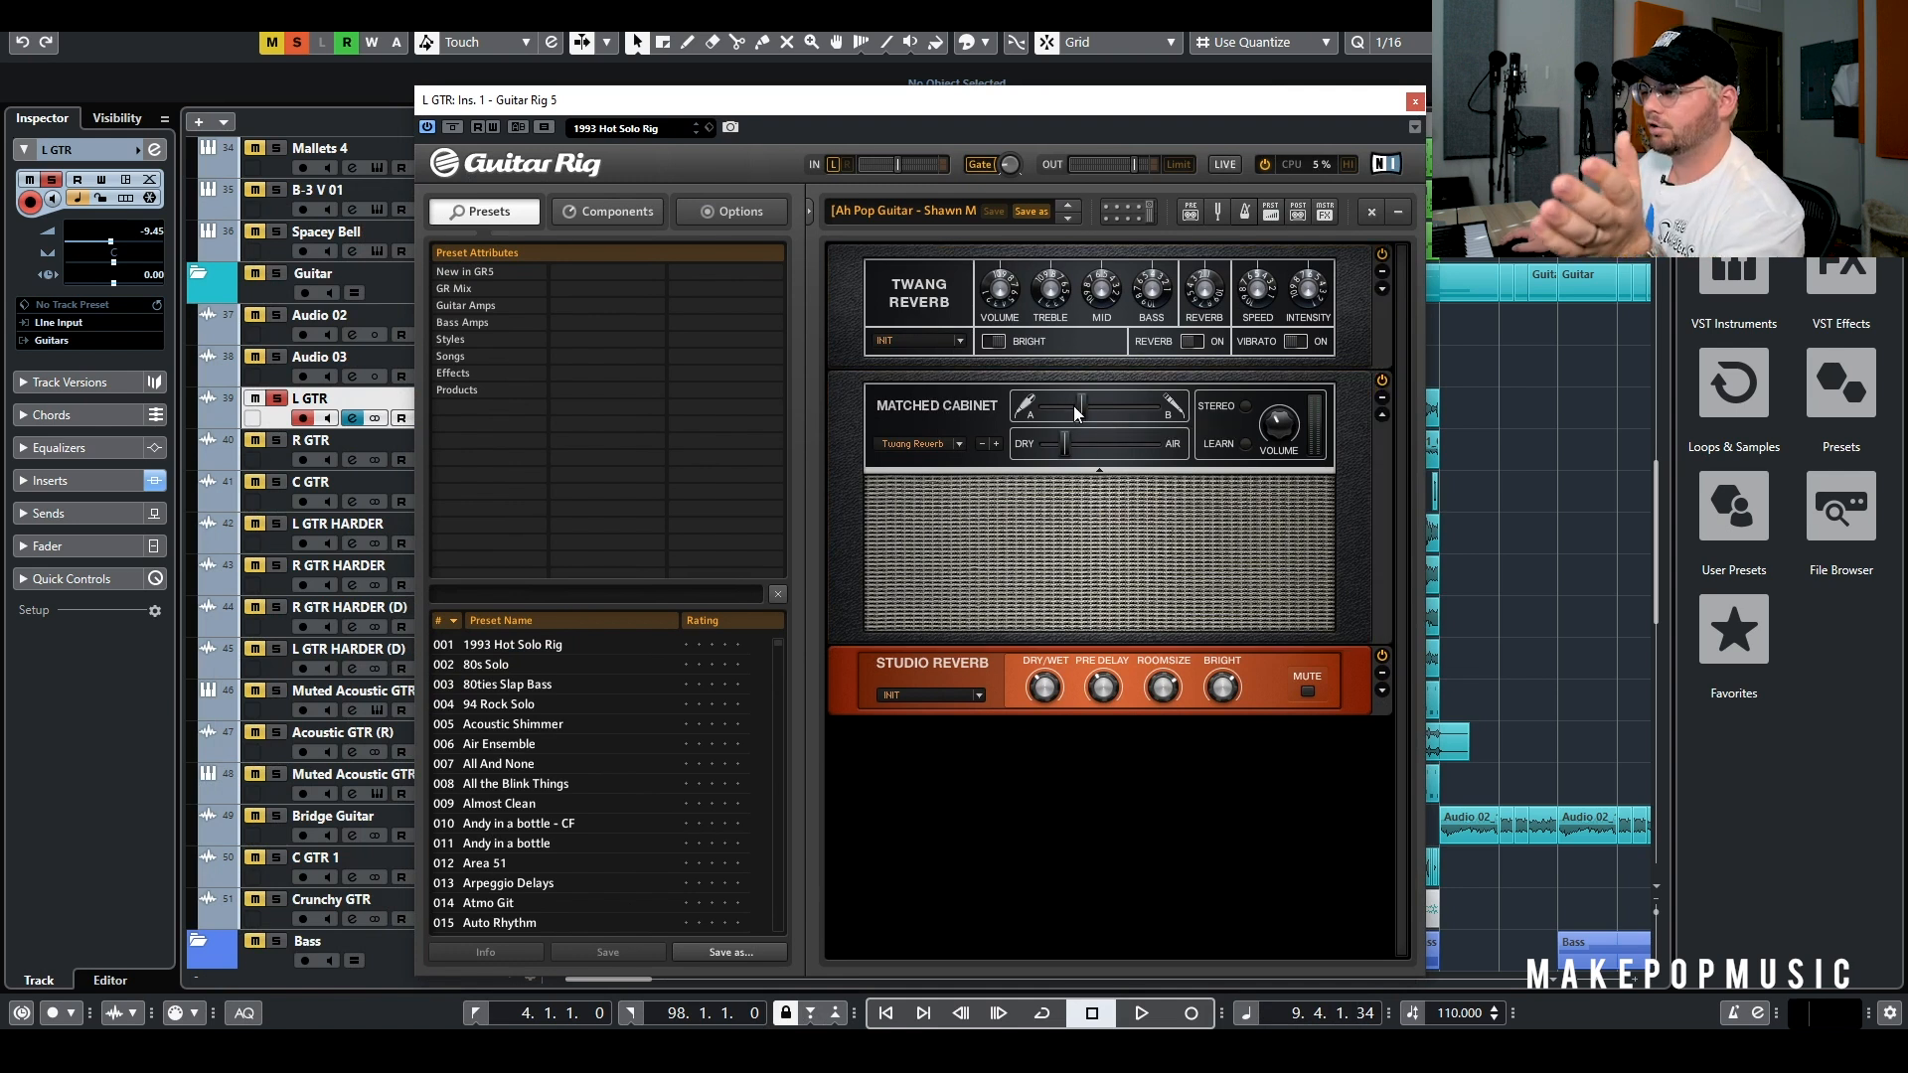
click(1168, 411)
mouse_move(1053, 692)
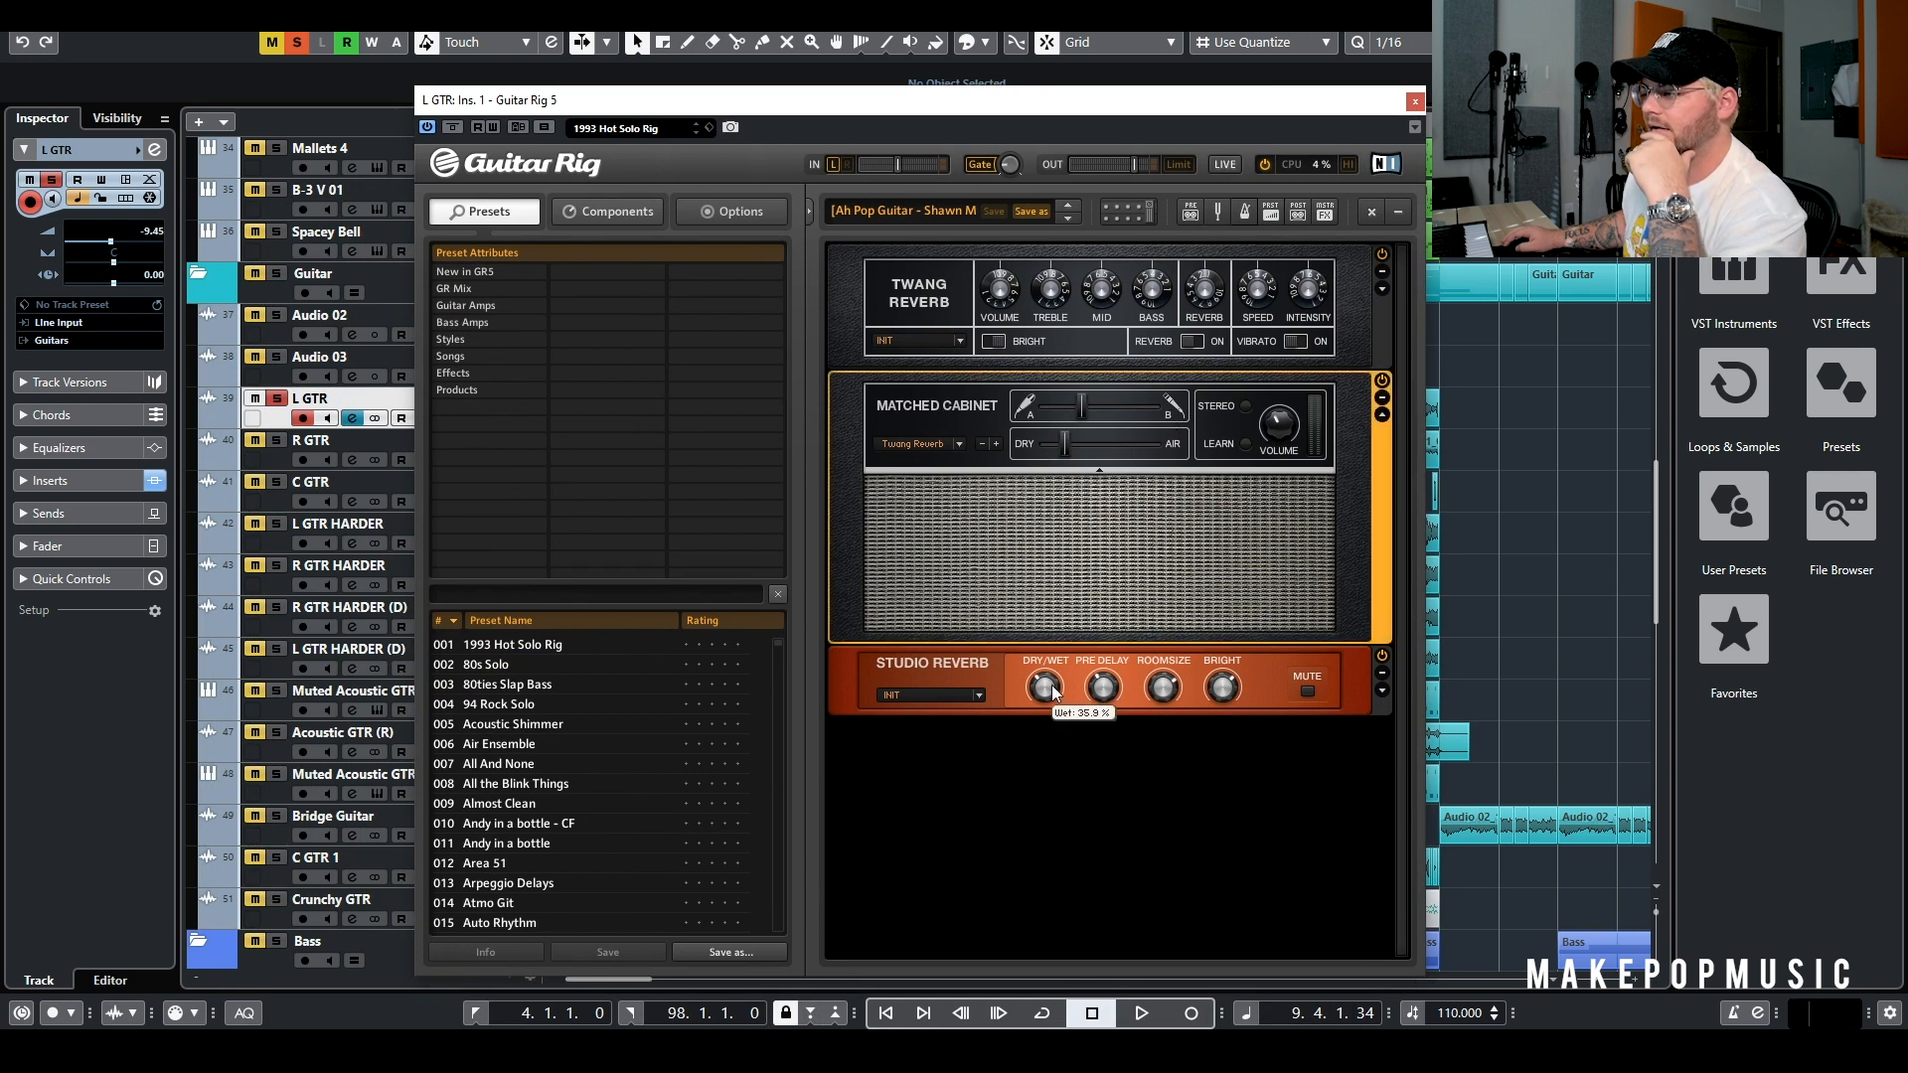
click(1413, 101)
Play the soloed L GTR track with its channel settings and spectrum in view
click(354, 417)
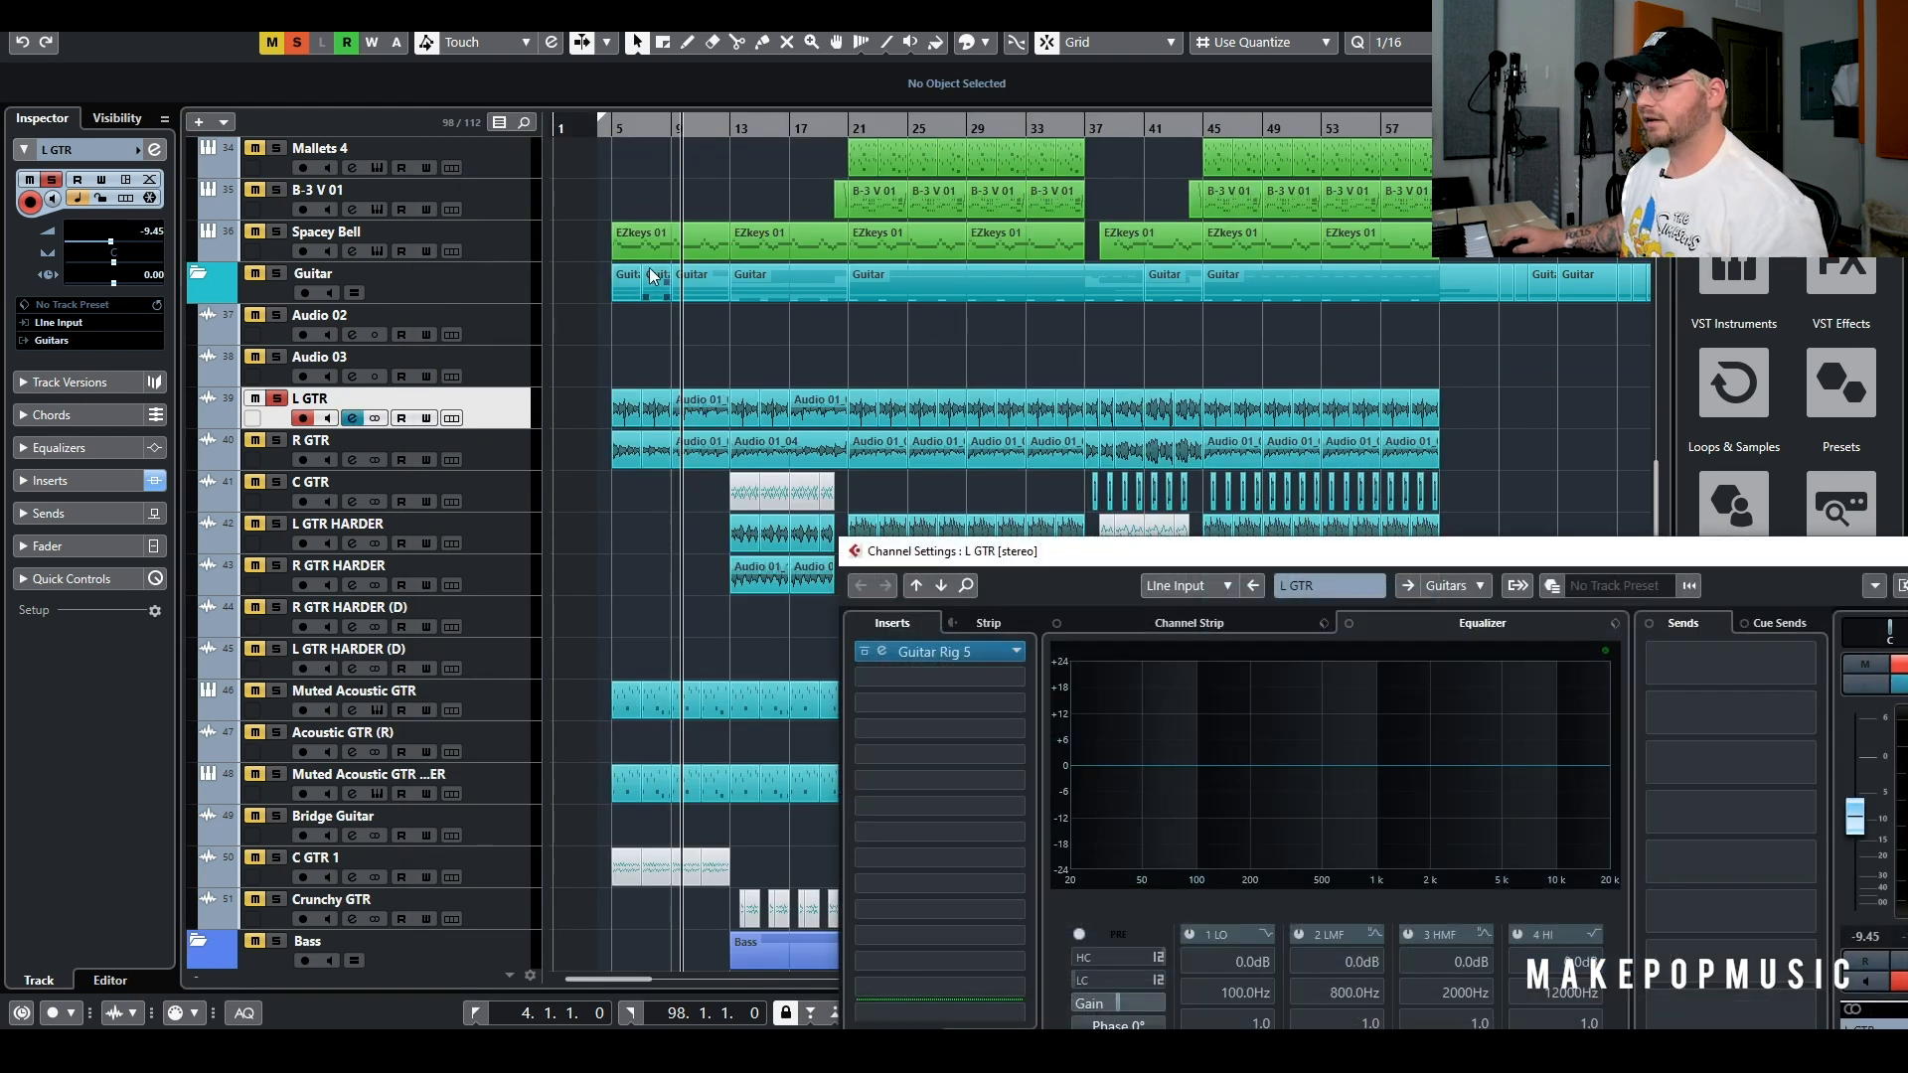
key(space)
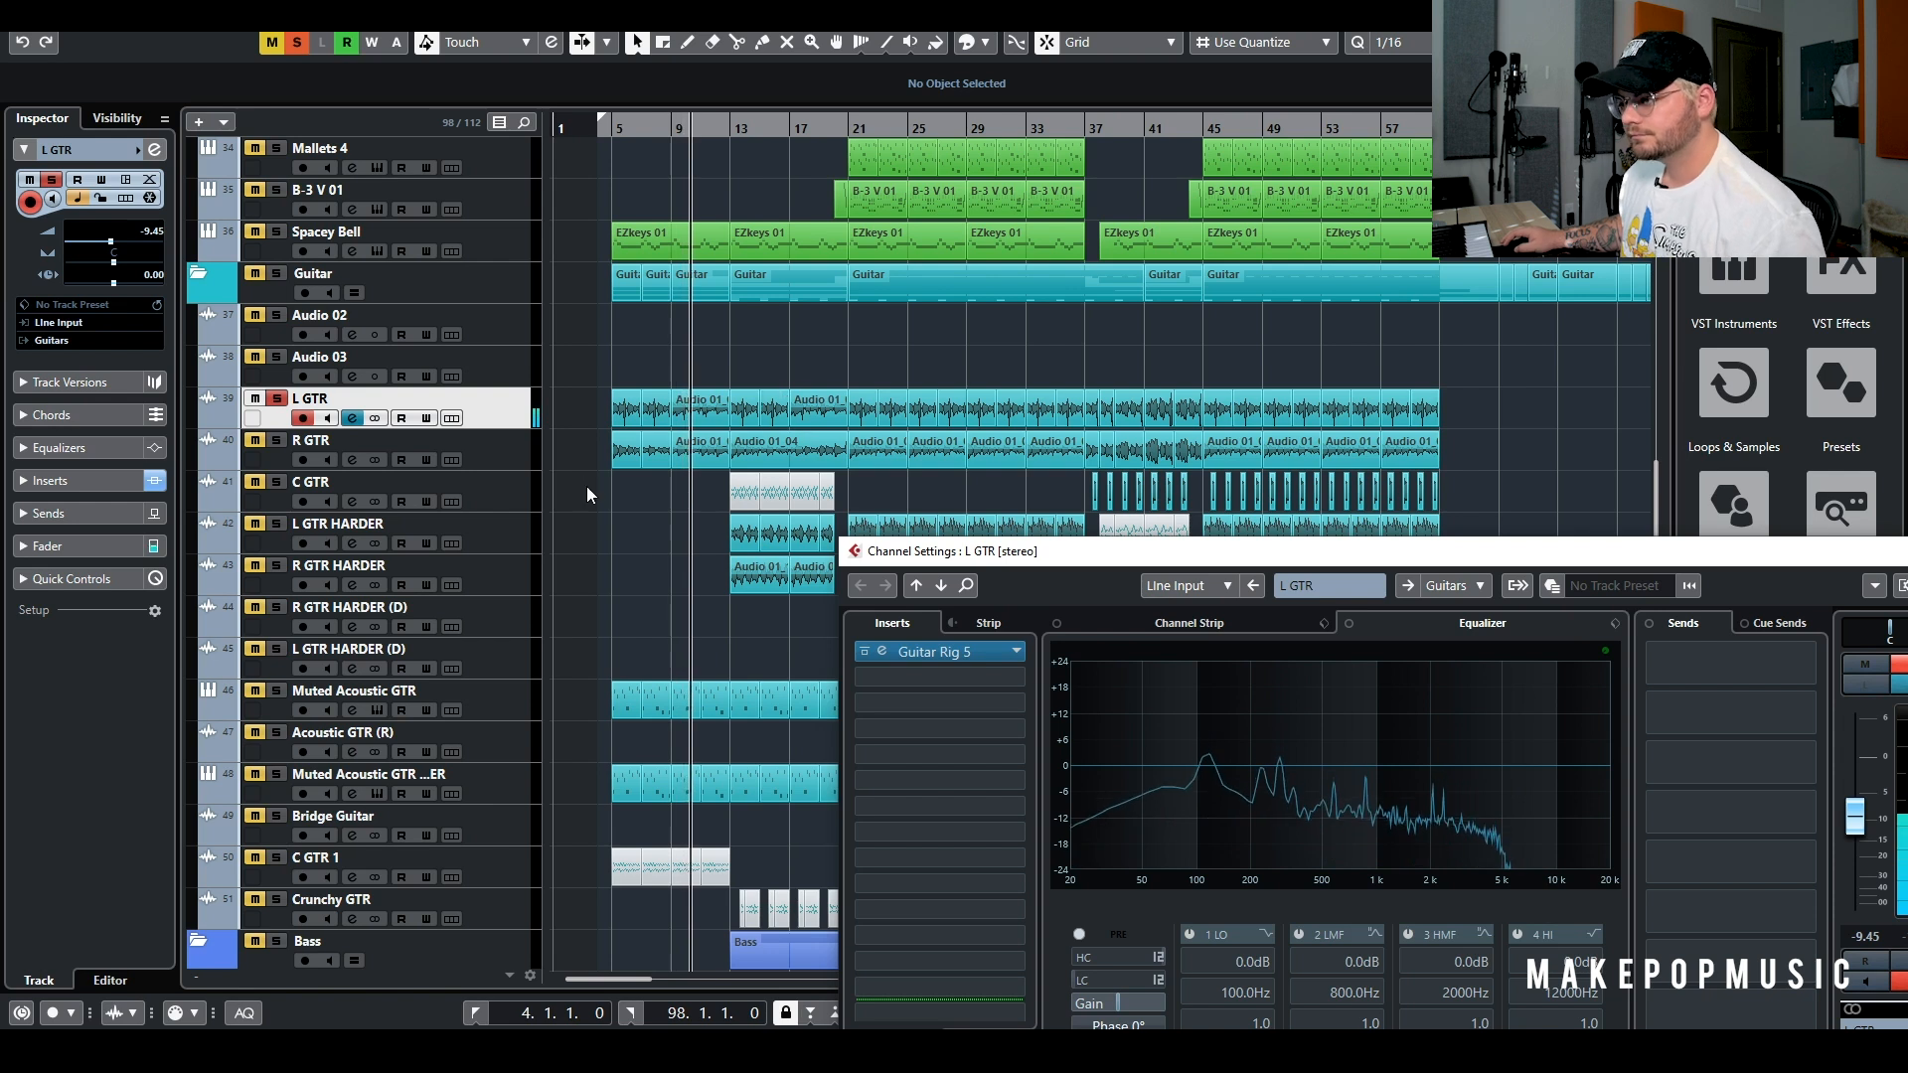
key(space)
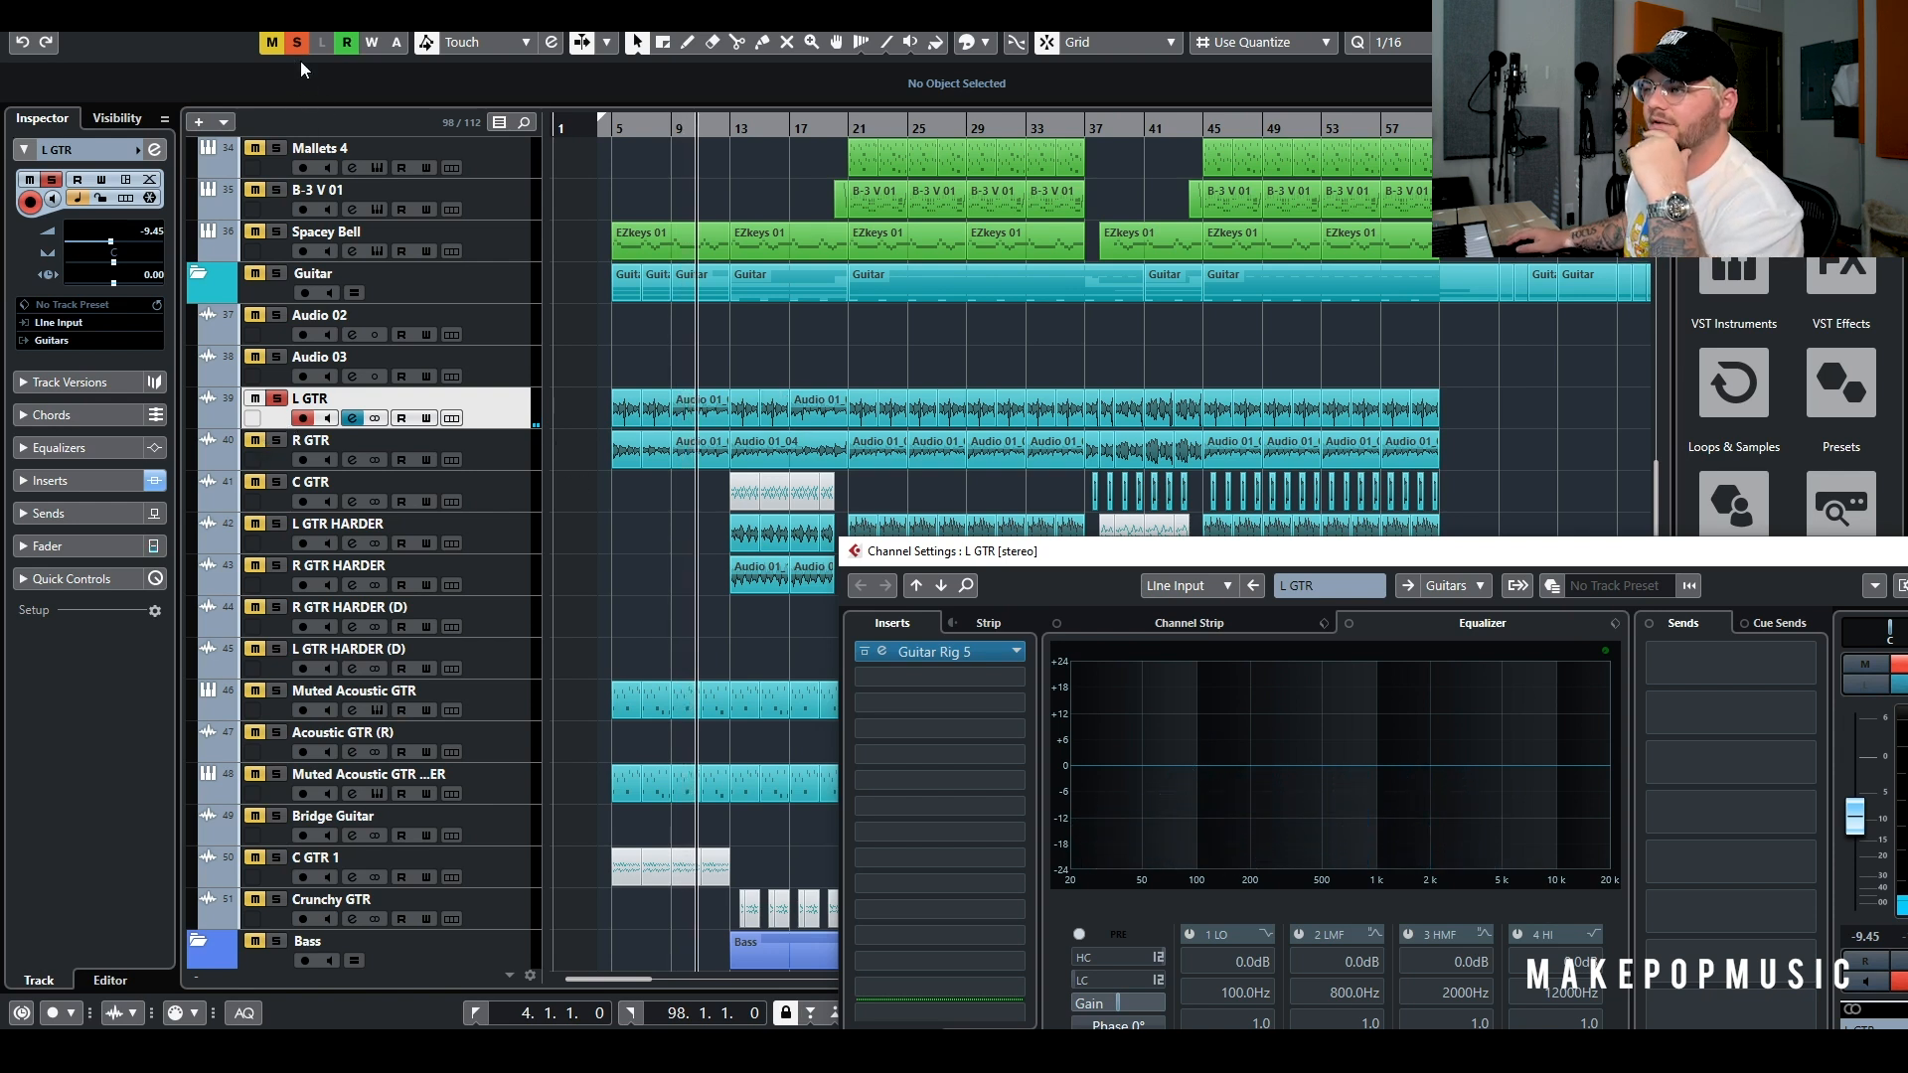
Clear all solos, unmute the L GTR and R GTR tracks and play the guitars together from just before bar 5
click(296, 42)
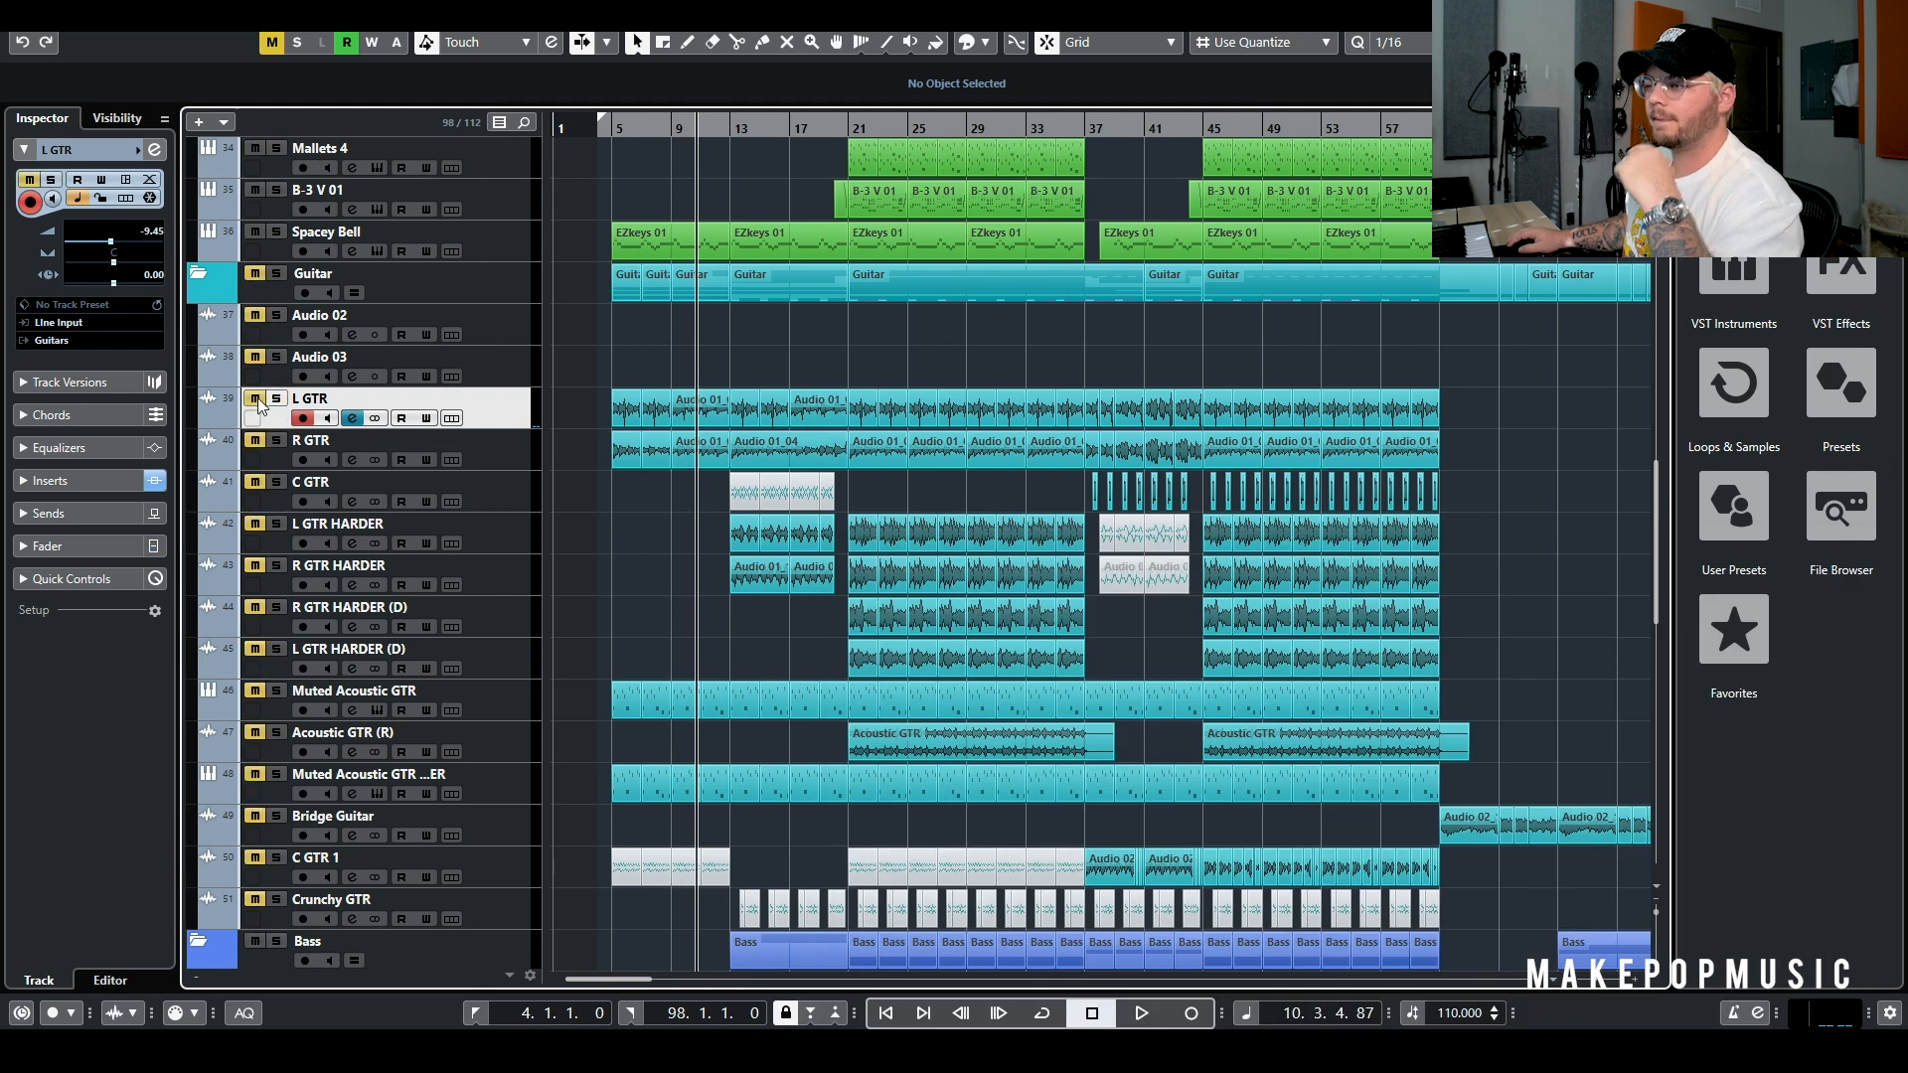
click(608, 124)
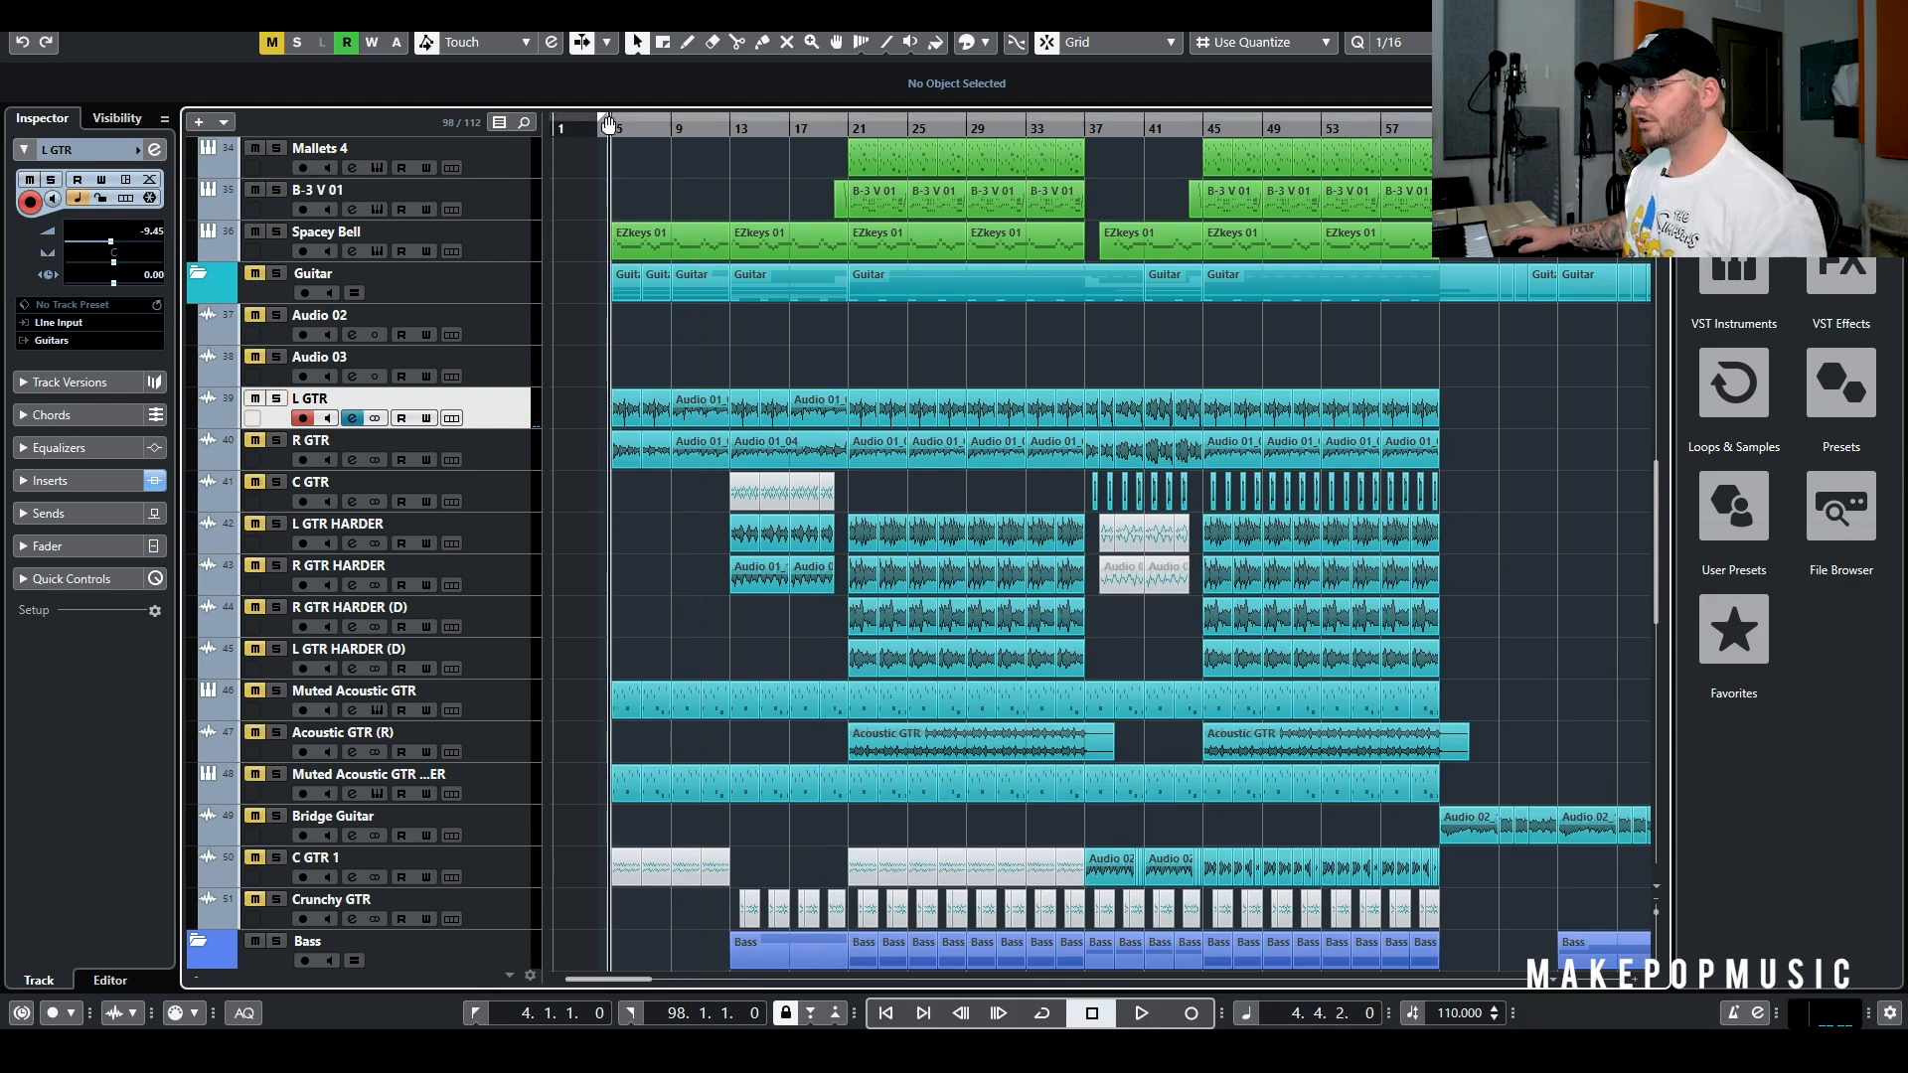
key(space)
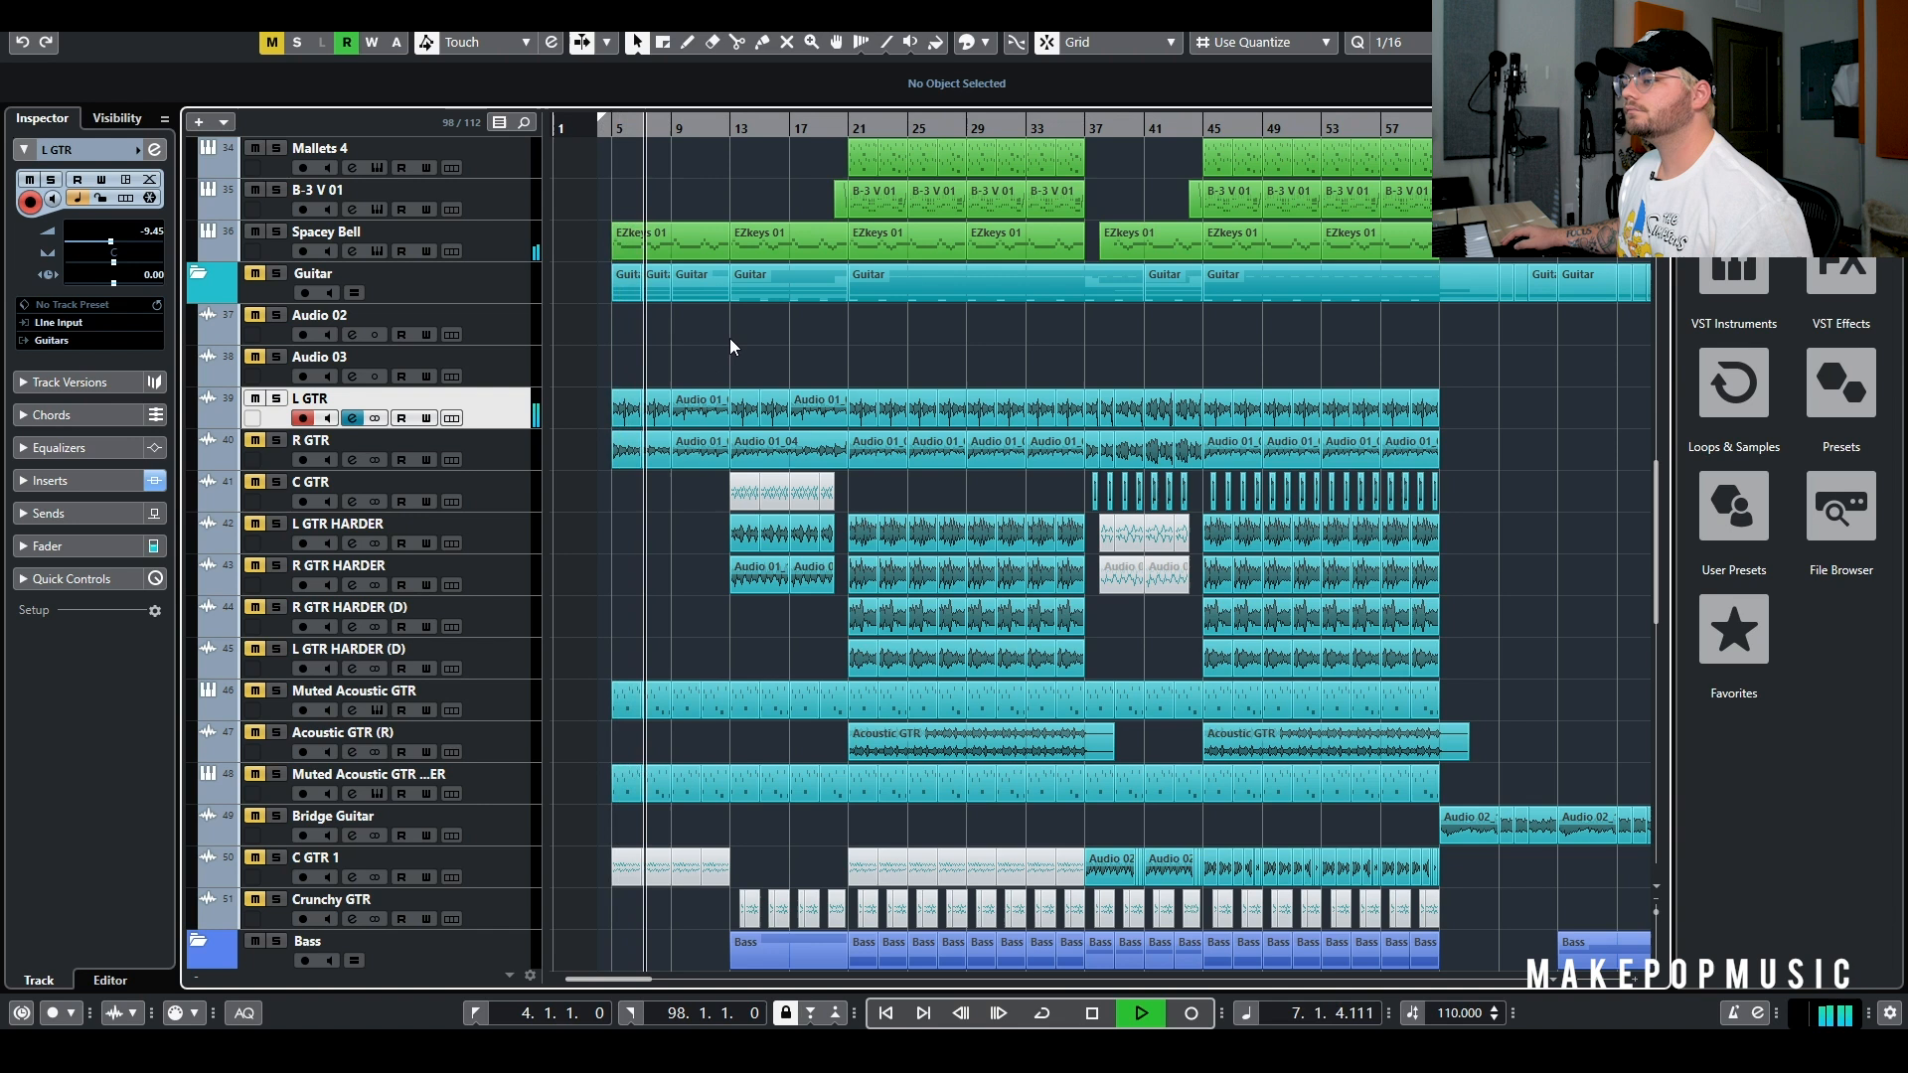
key(space)
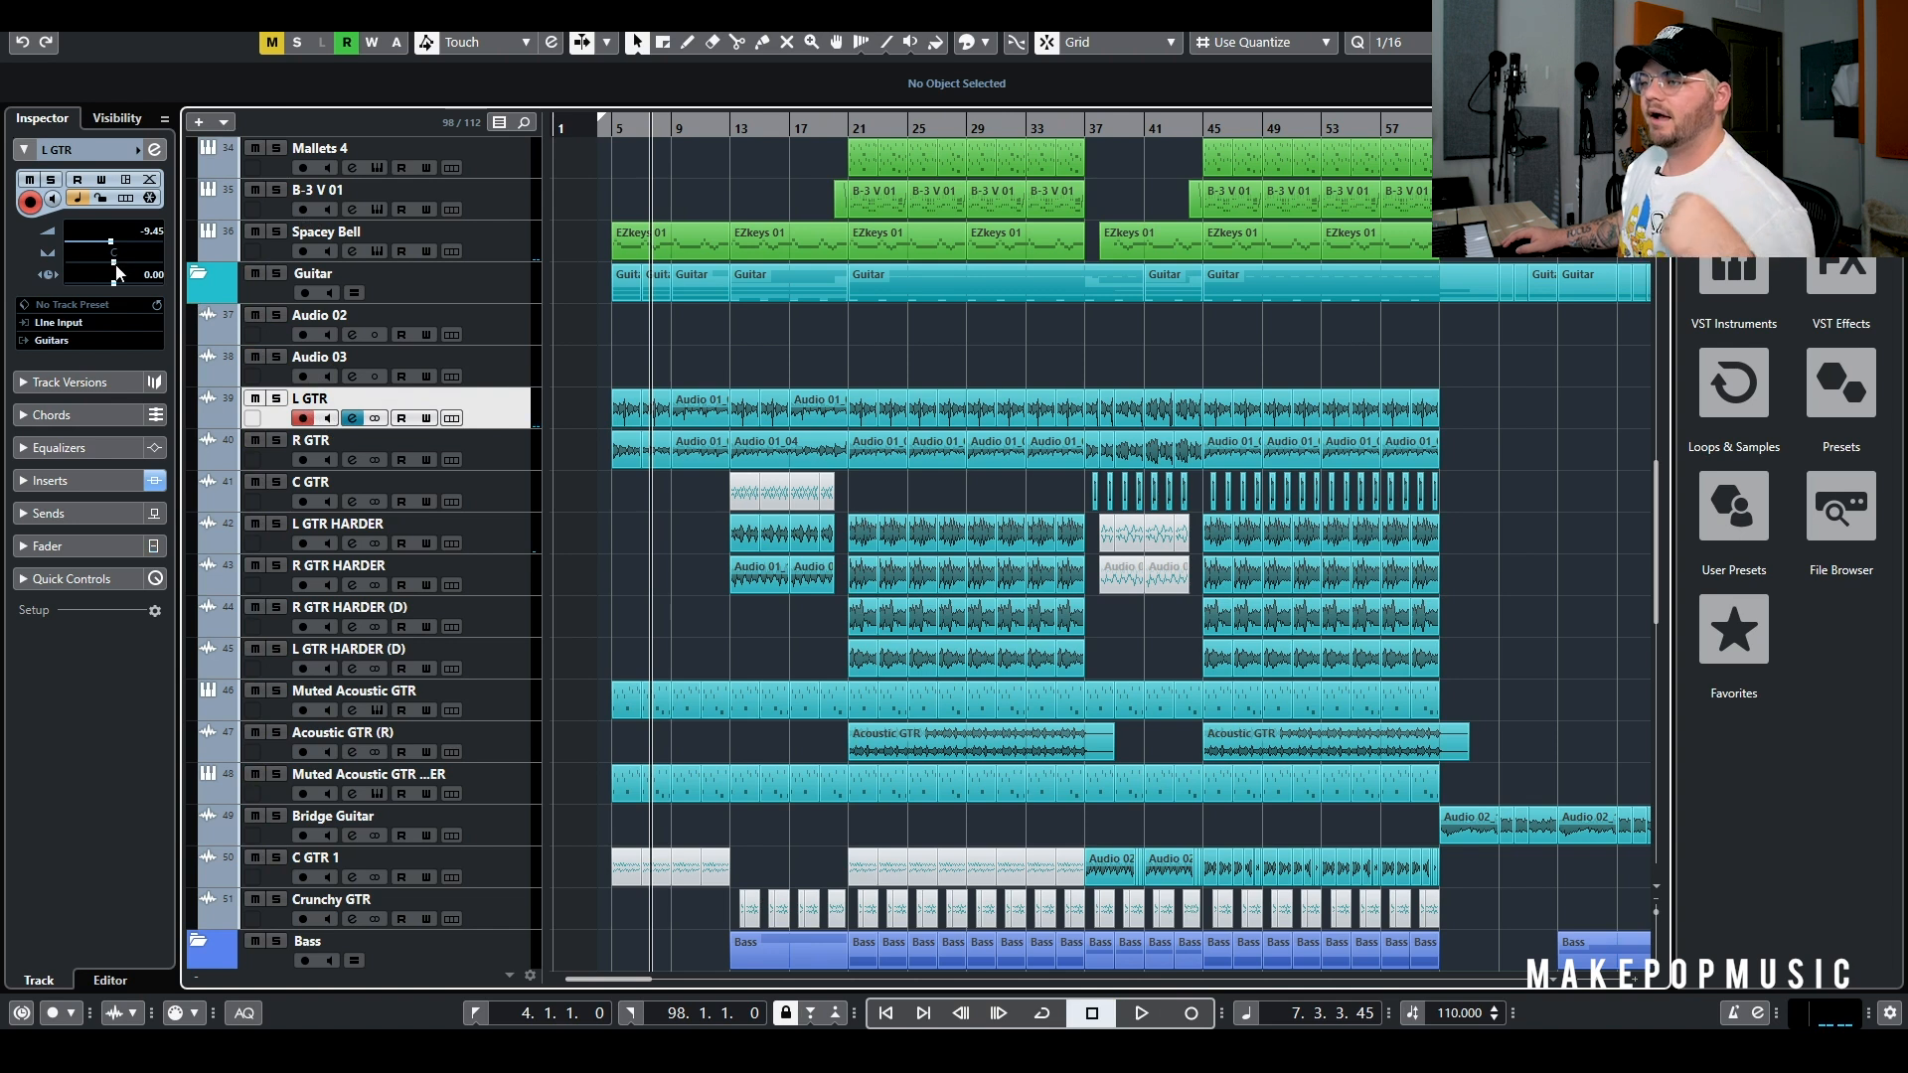
Compare the panning of the R GTR and L GTR tracks
click(466, 445)
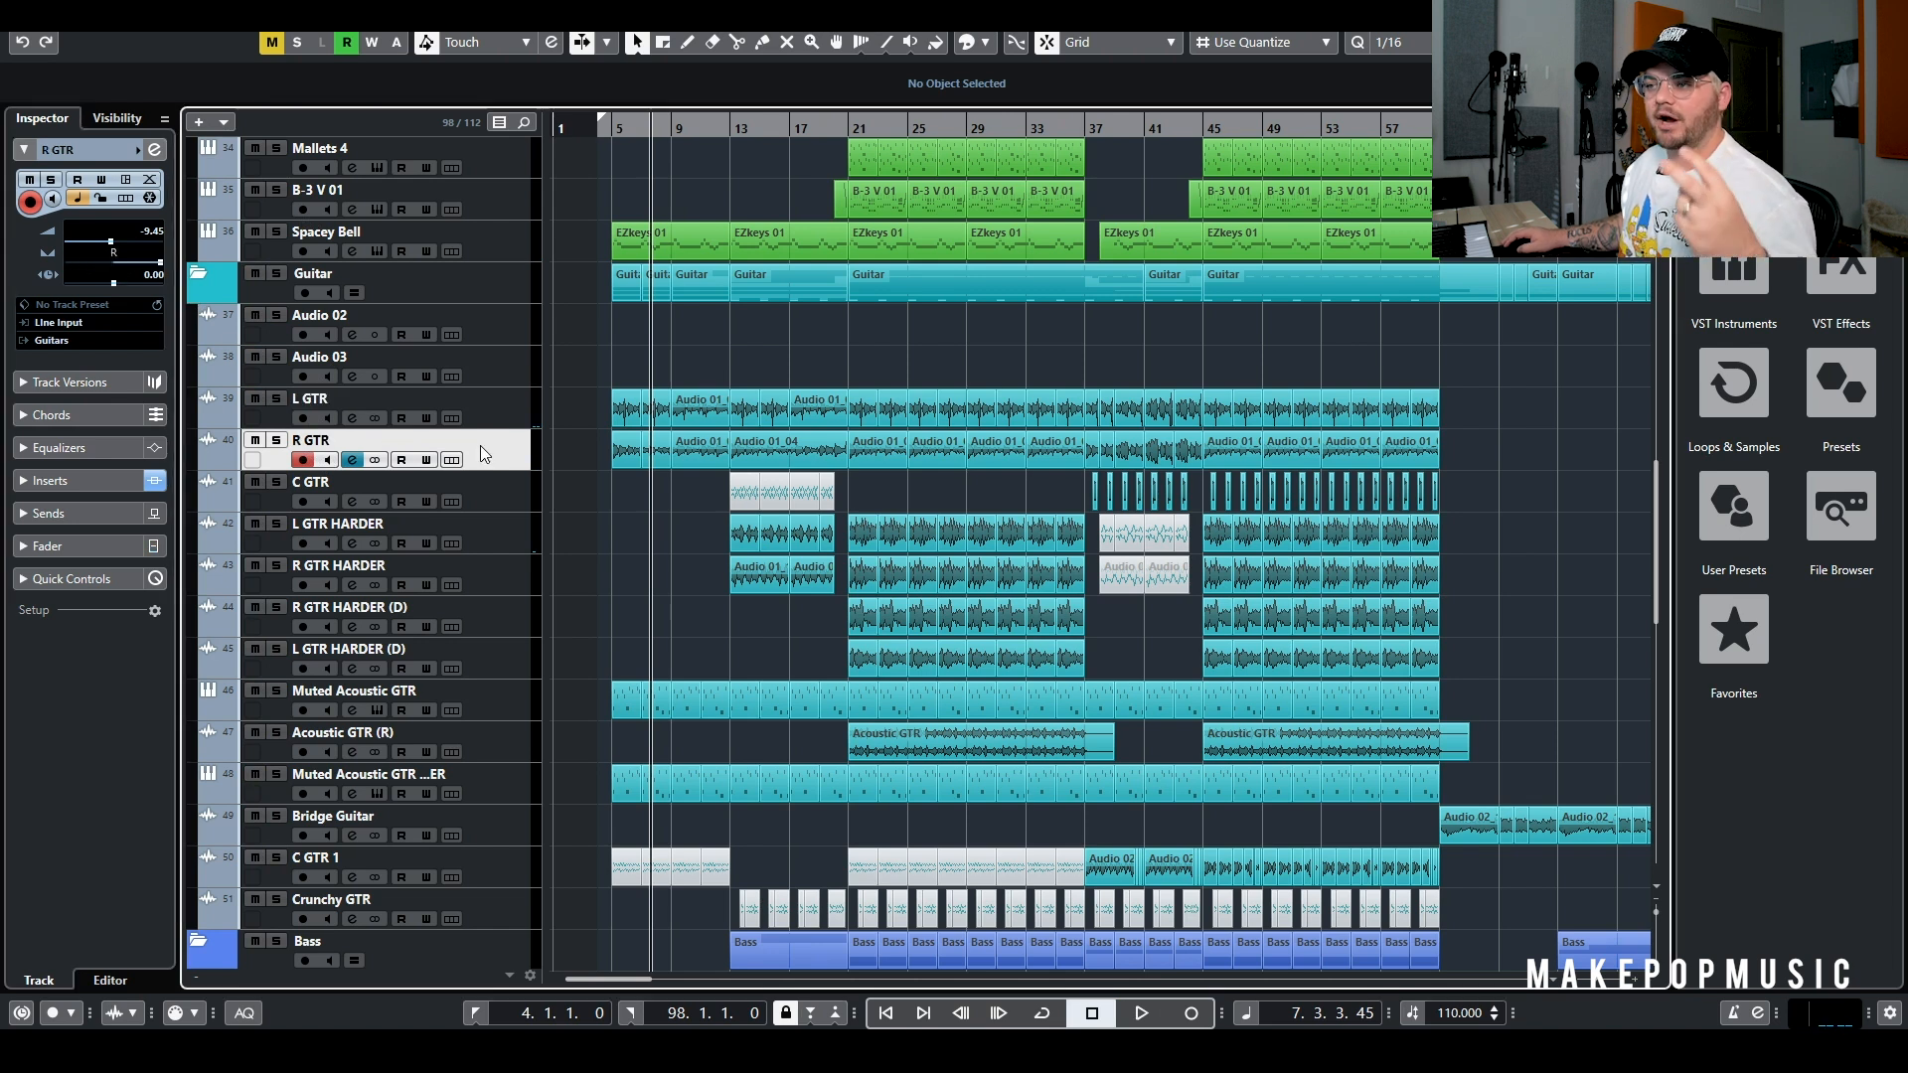
click(502, 422)
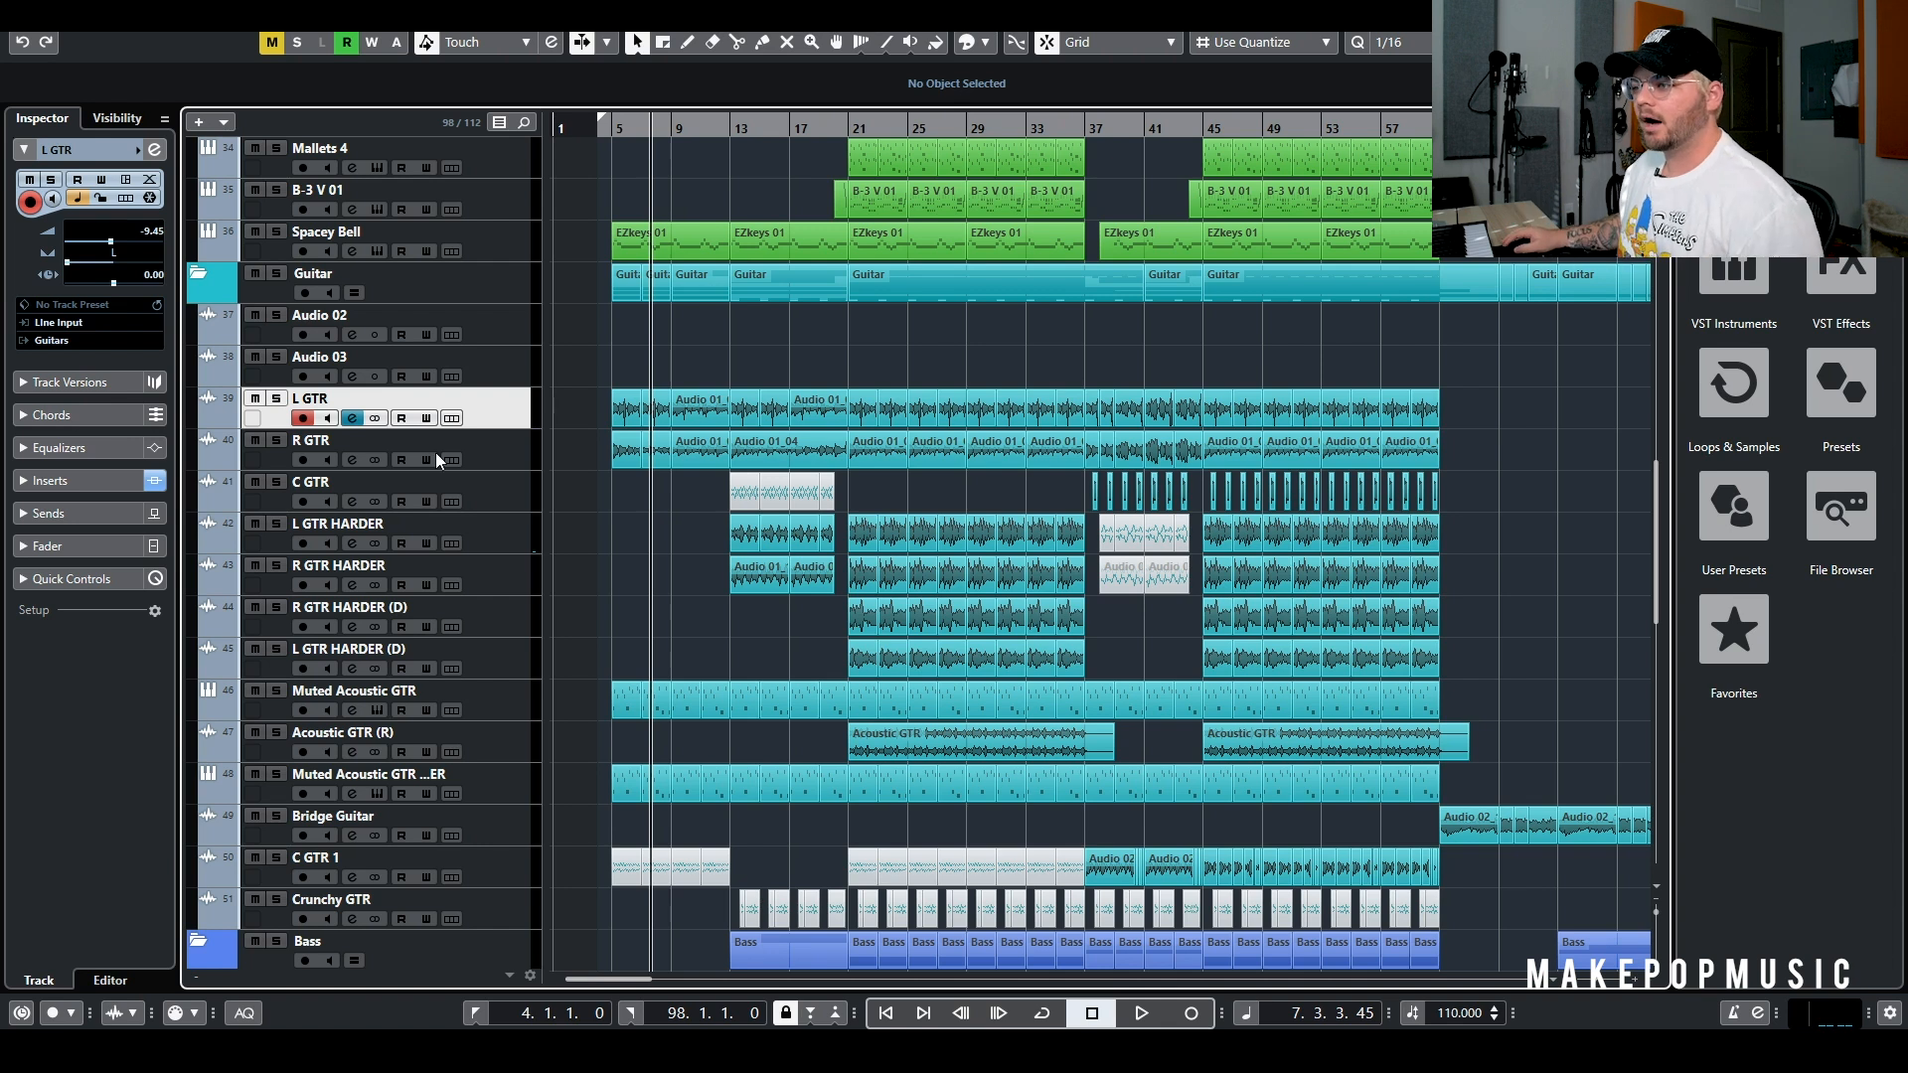
Solo the R GTR track, review the amp, cabinet and reverb in its Guitar Rig 5 insert, and close the plug-in
click(277, 441)
scroll(586, 472, up, 3)
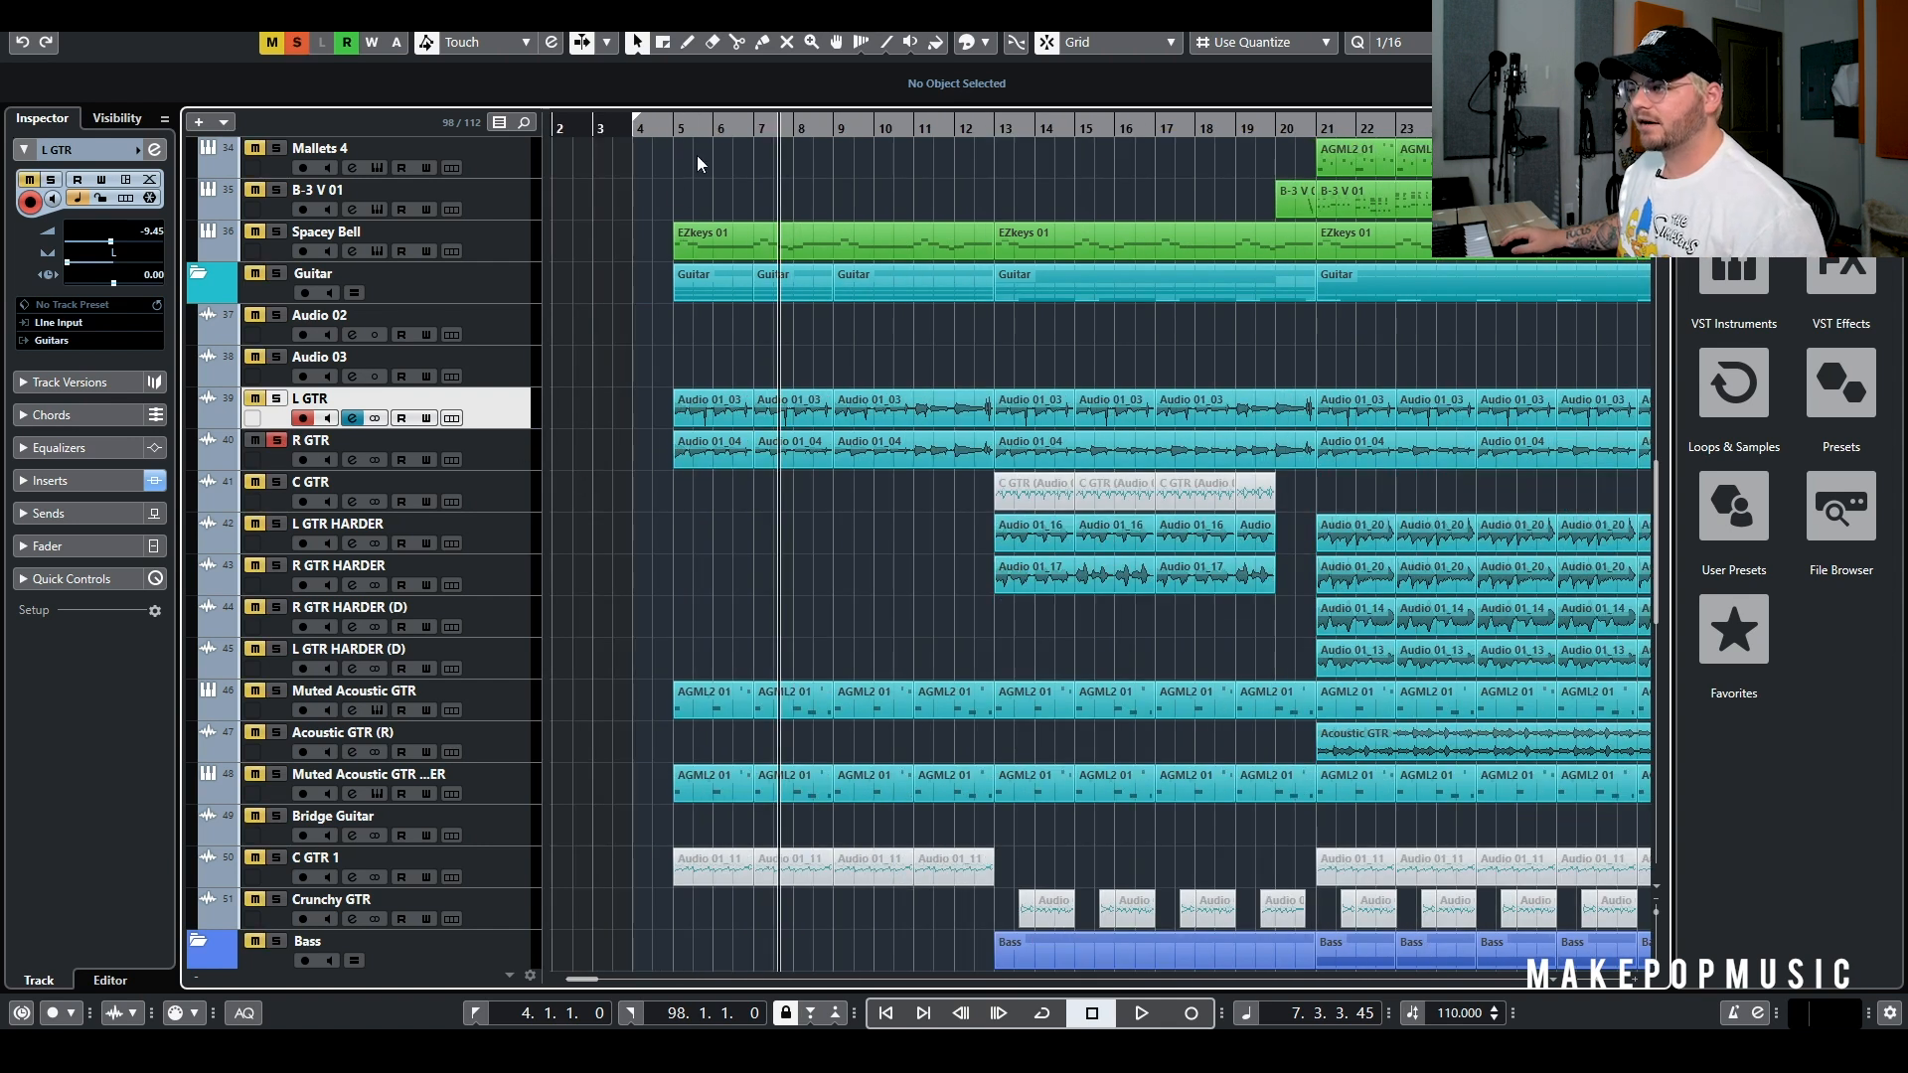
click(354, 460)
click(933, 652)
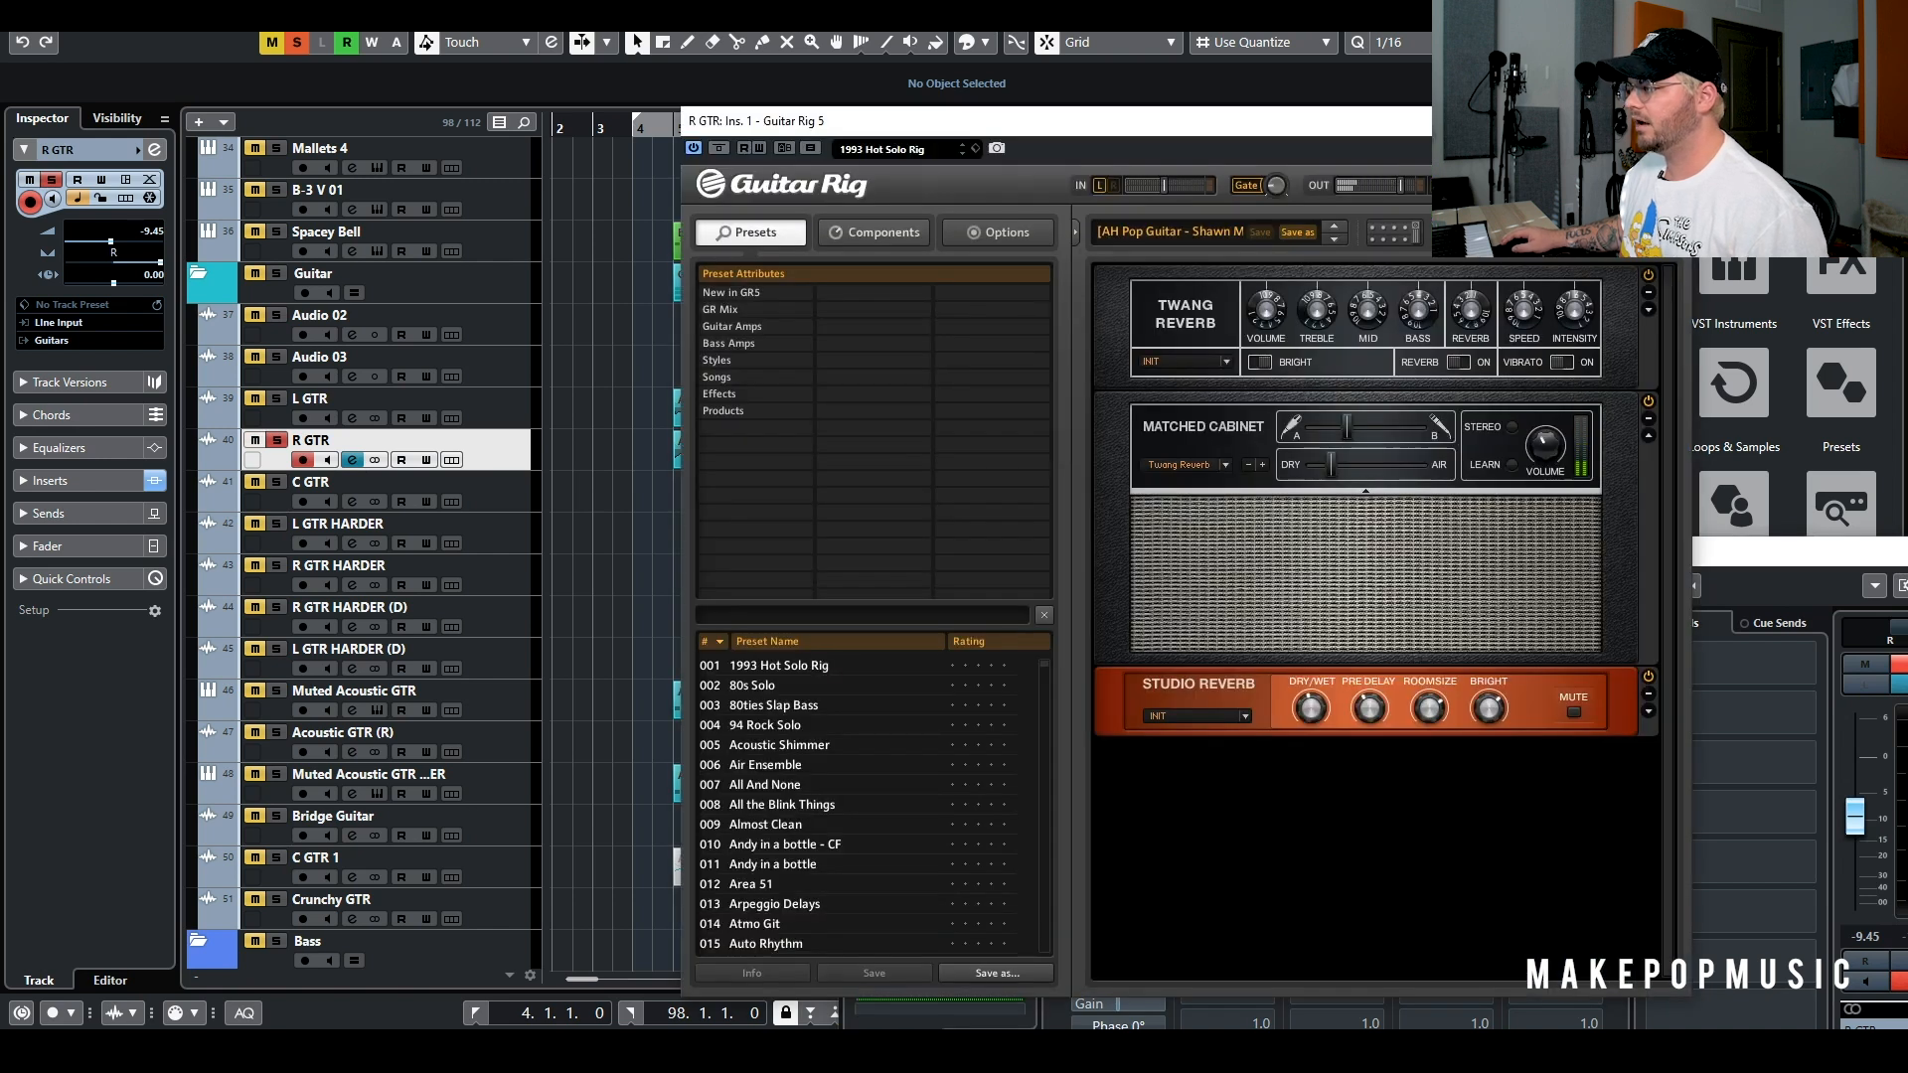
click(1670, 120)
Play the soloed R GTR from just before bar 5, add L GTR to the solo and stop playback
click(676, 128)
key(space)
scroll(845, 329, down, 8)
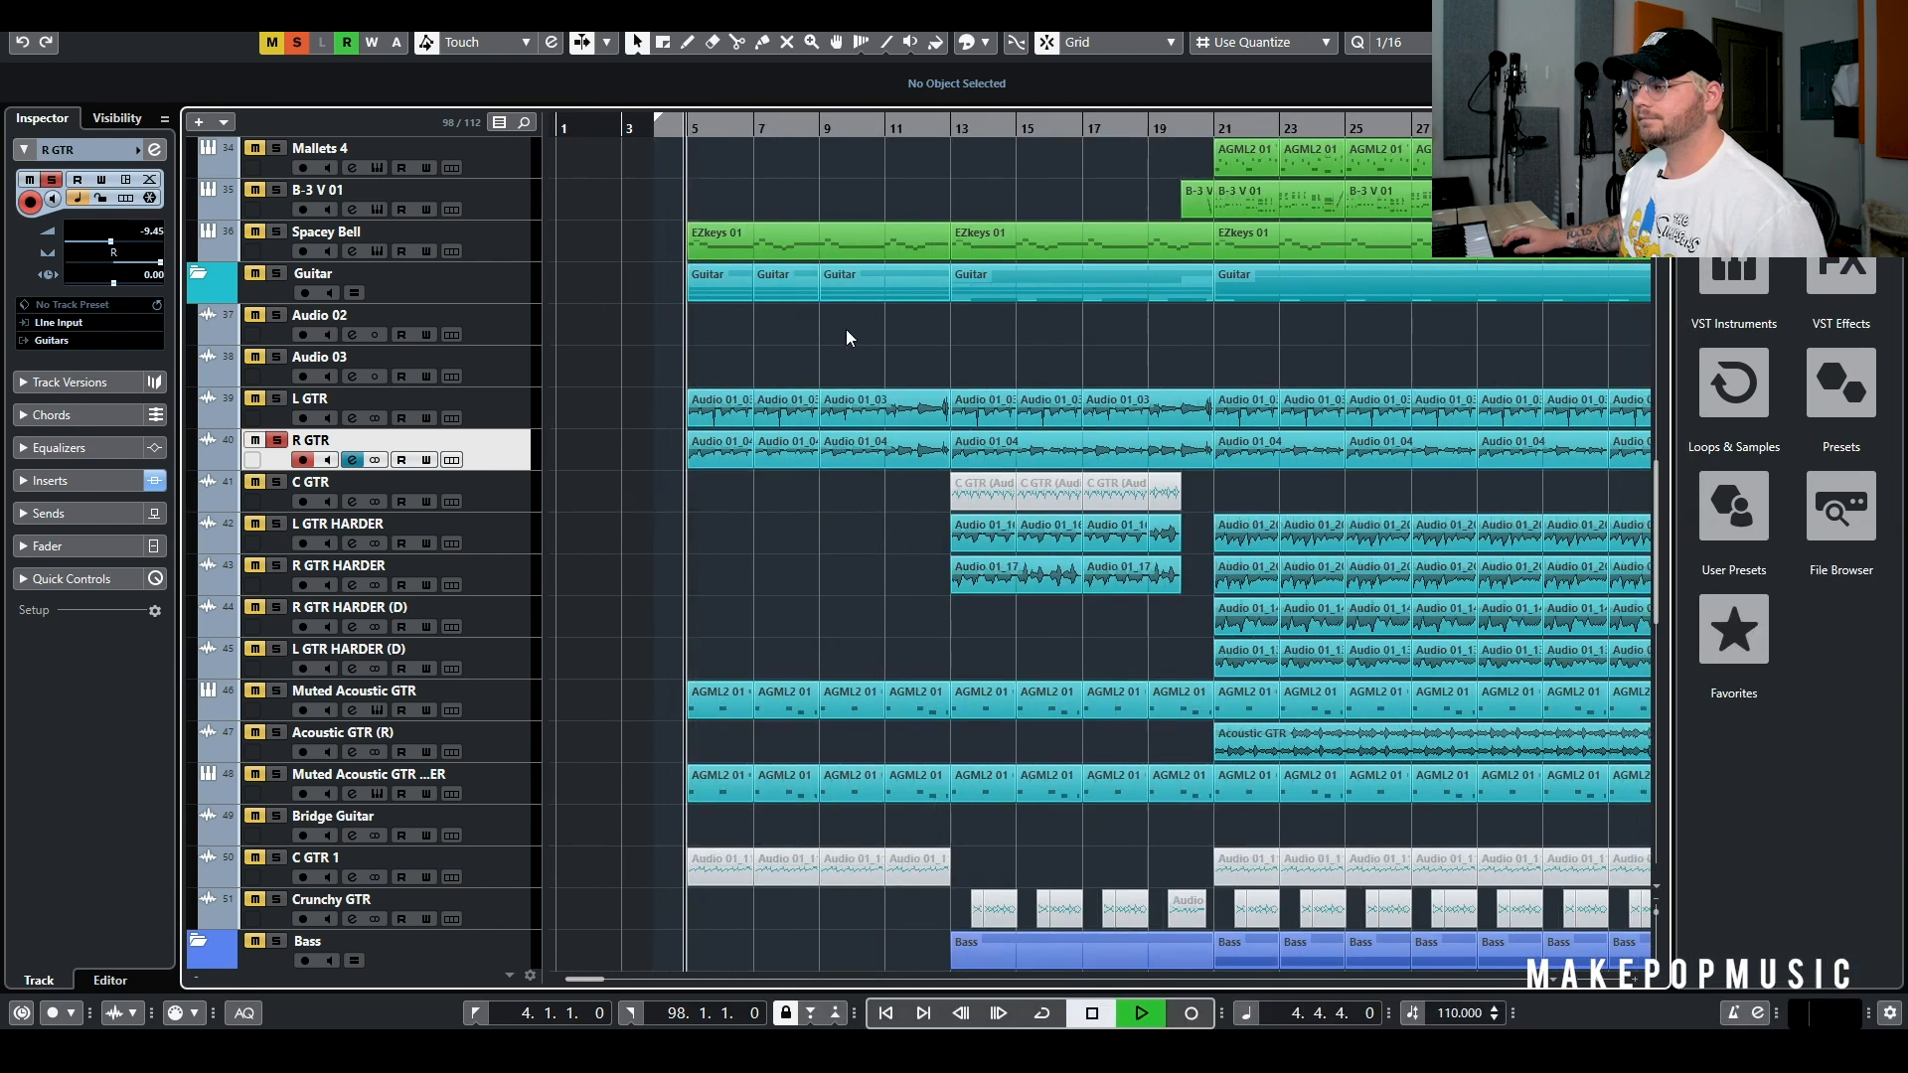
click(276, 398)
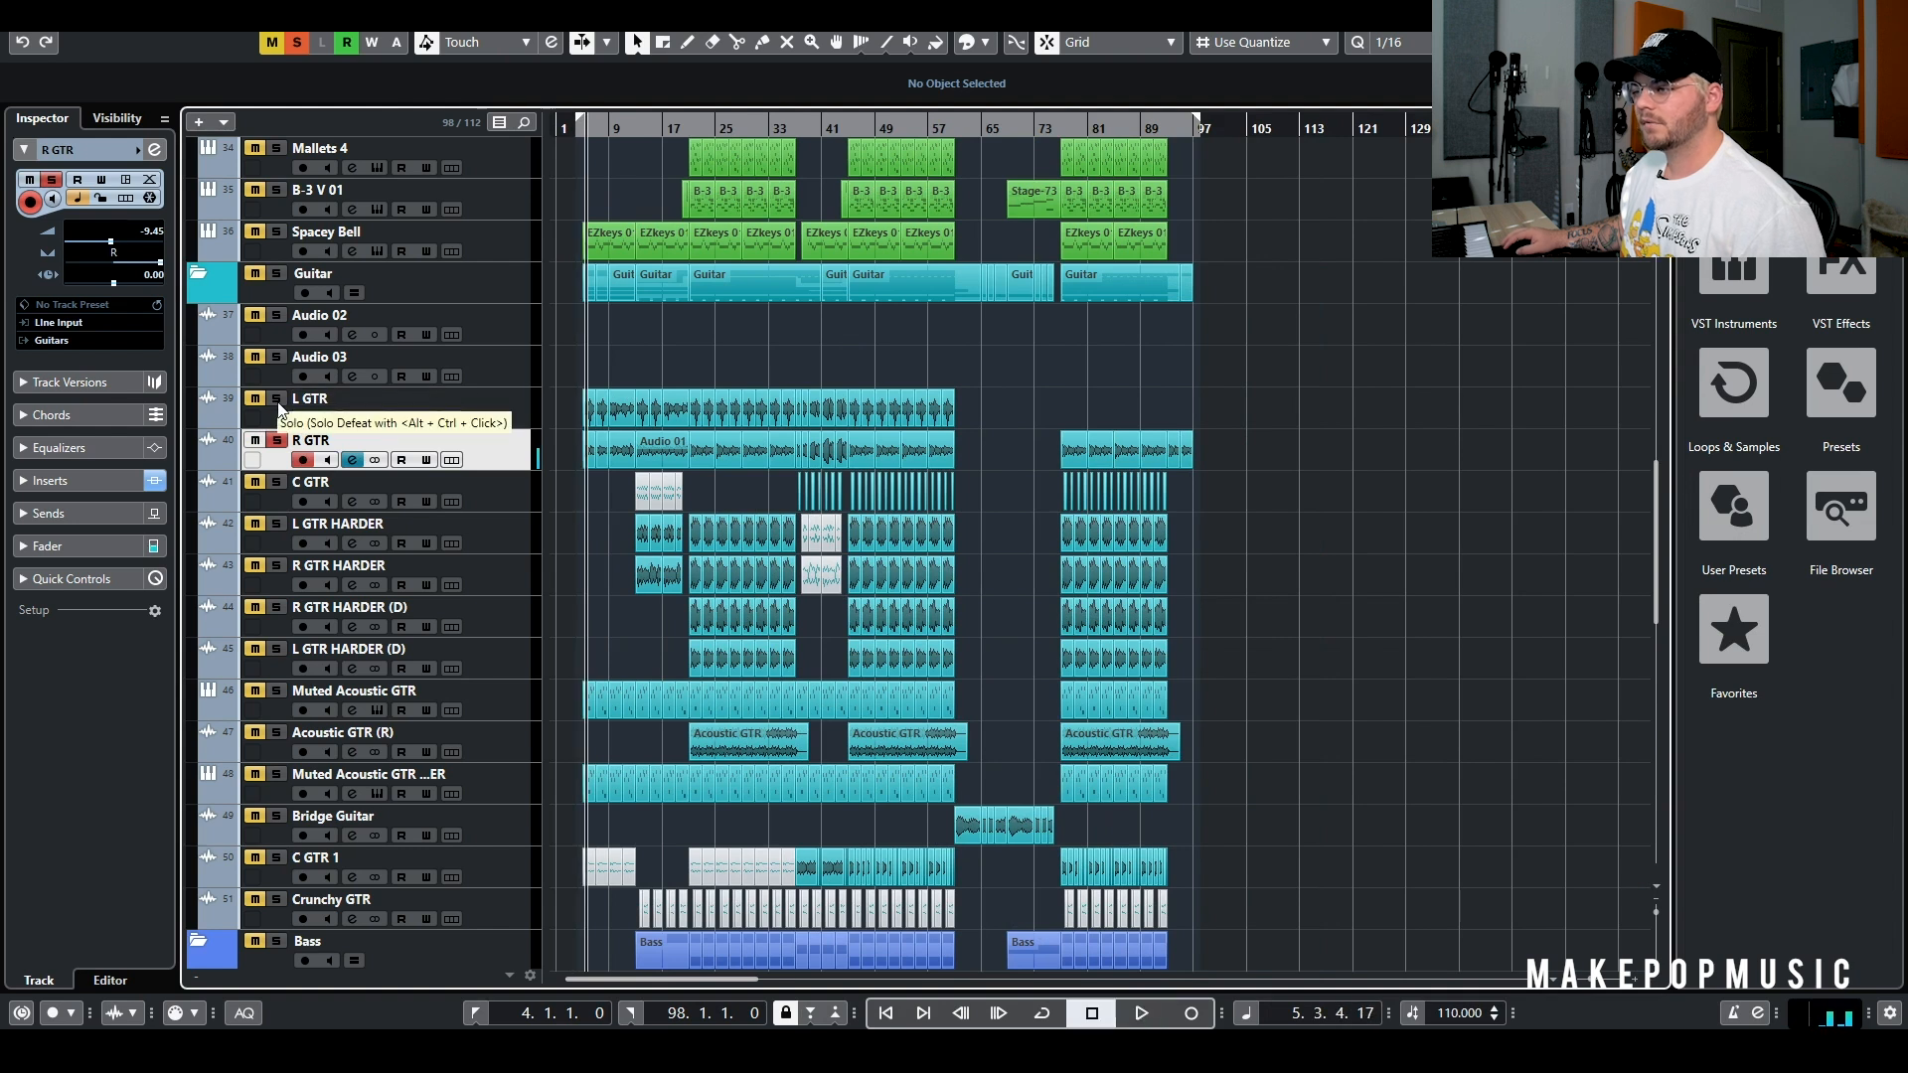
key(space)
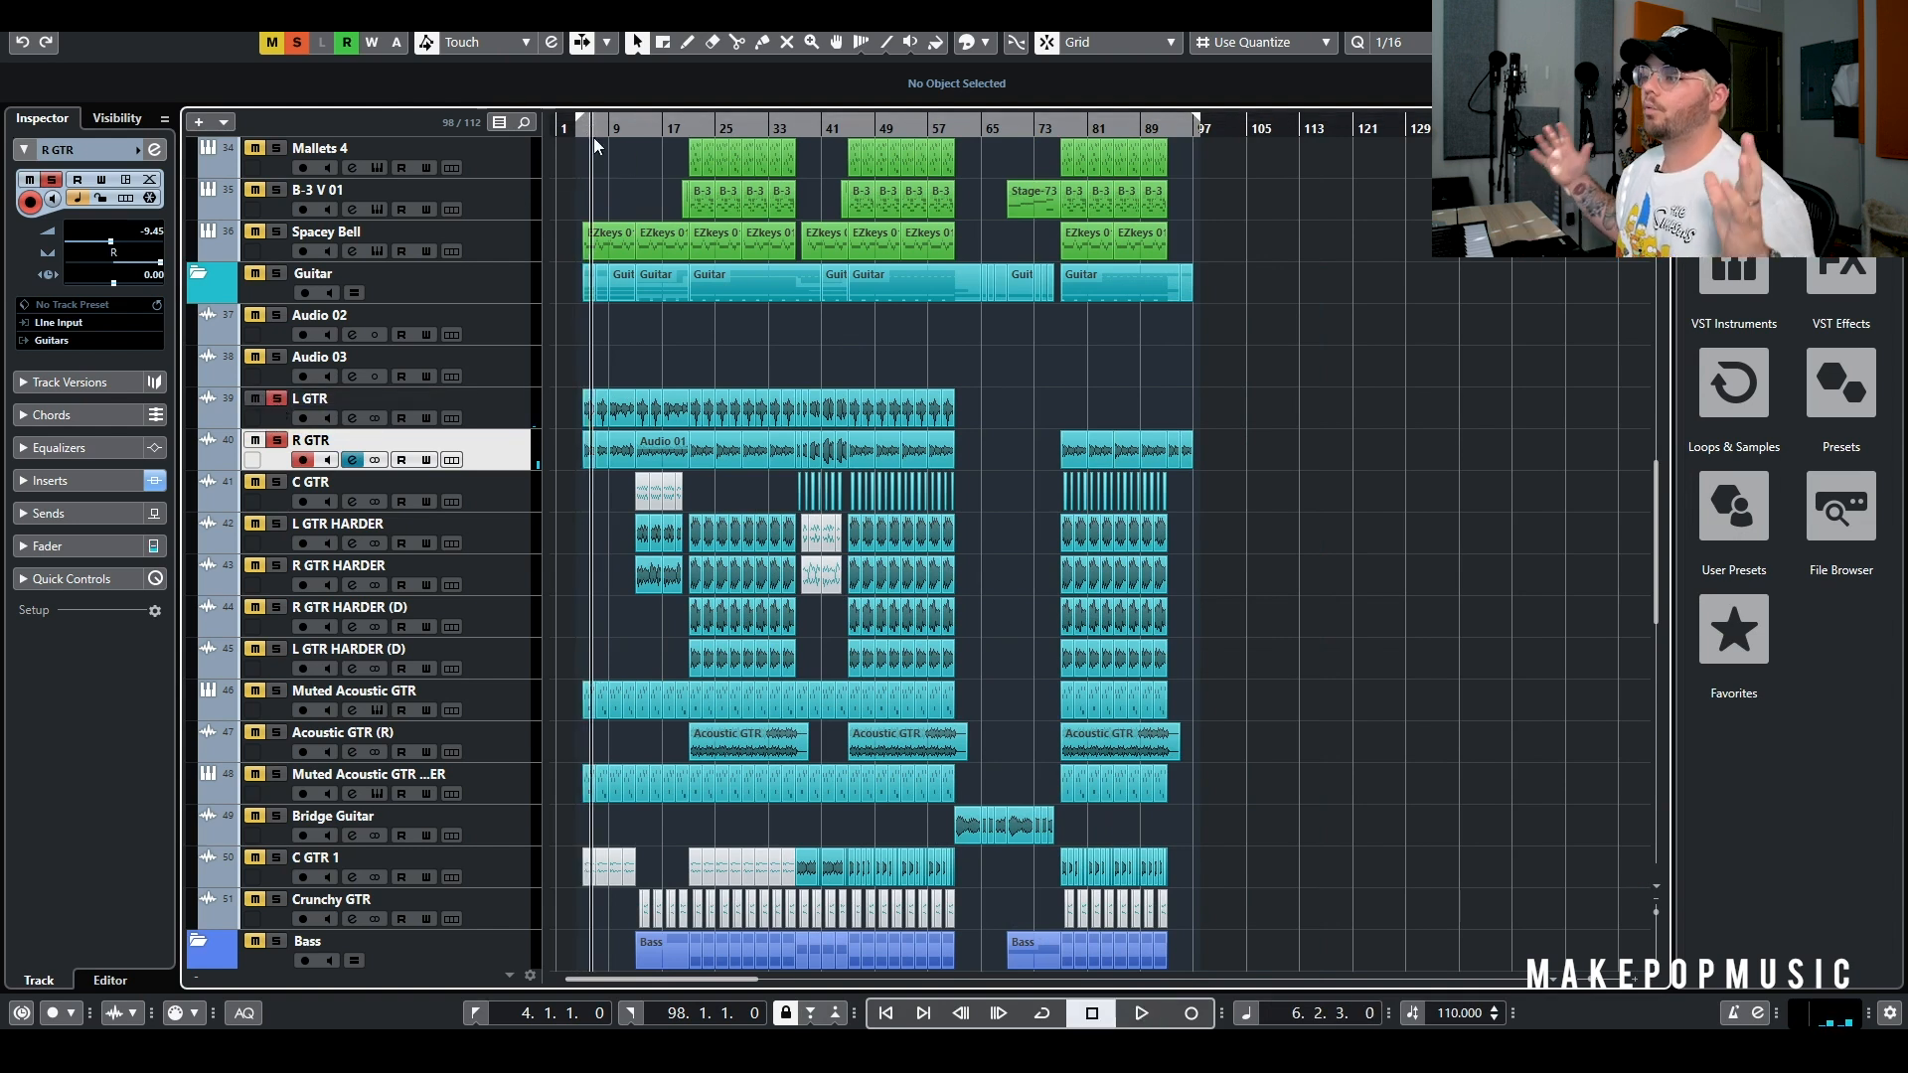
Resume playback, clear all solos to hear the guitars in the full mix, and stop around bar 10
key(space)
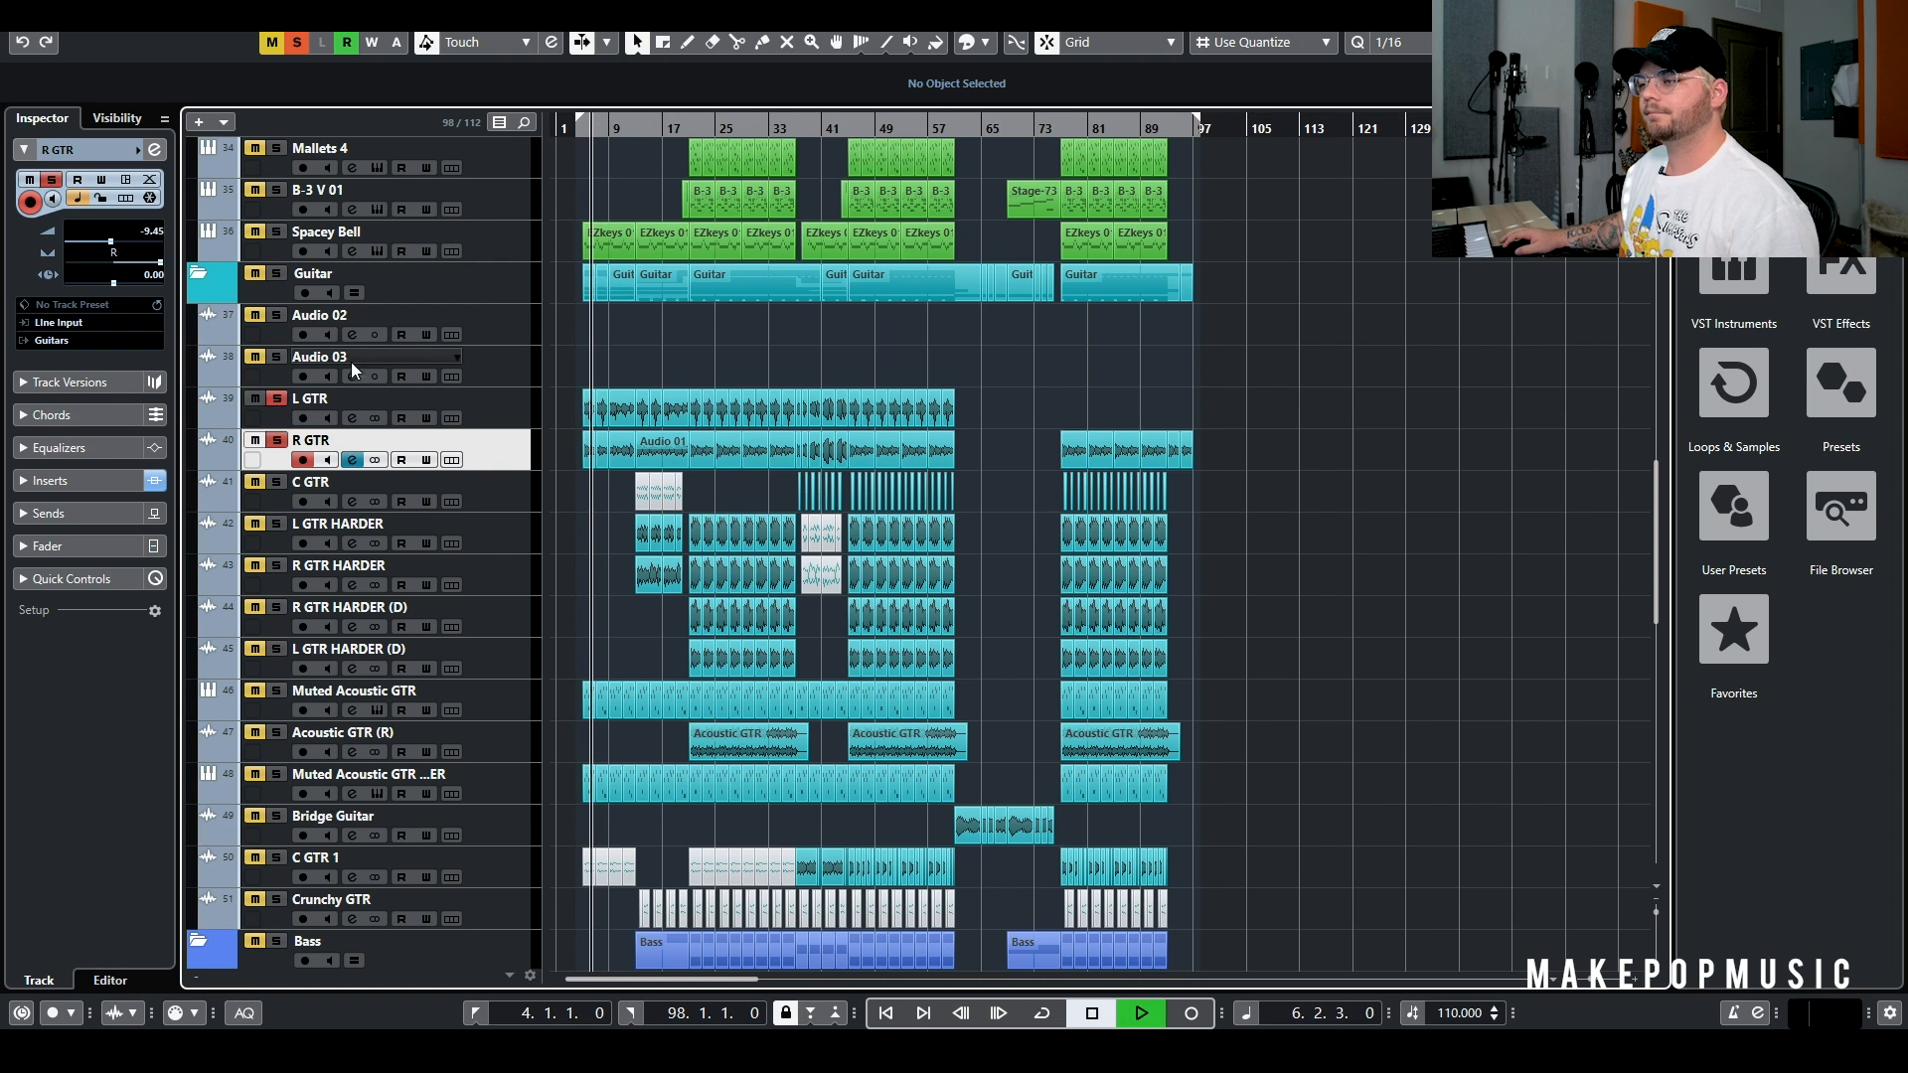
click(296, 44)
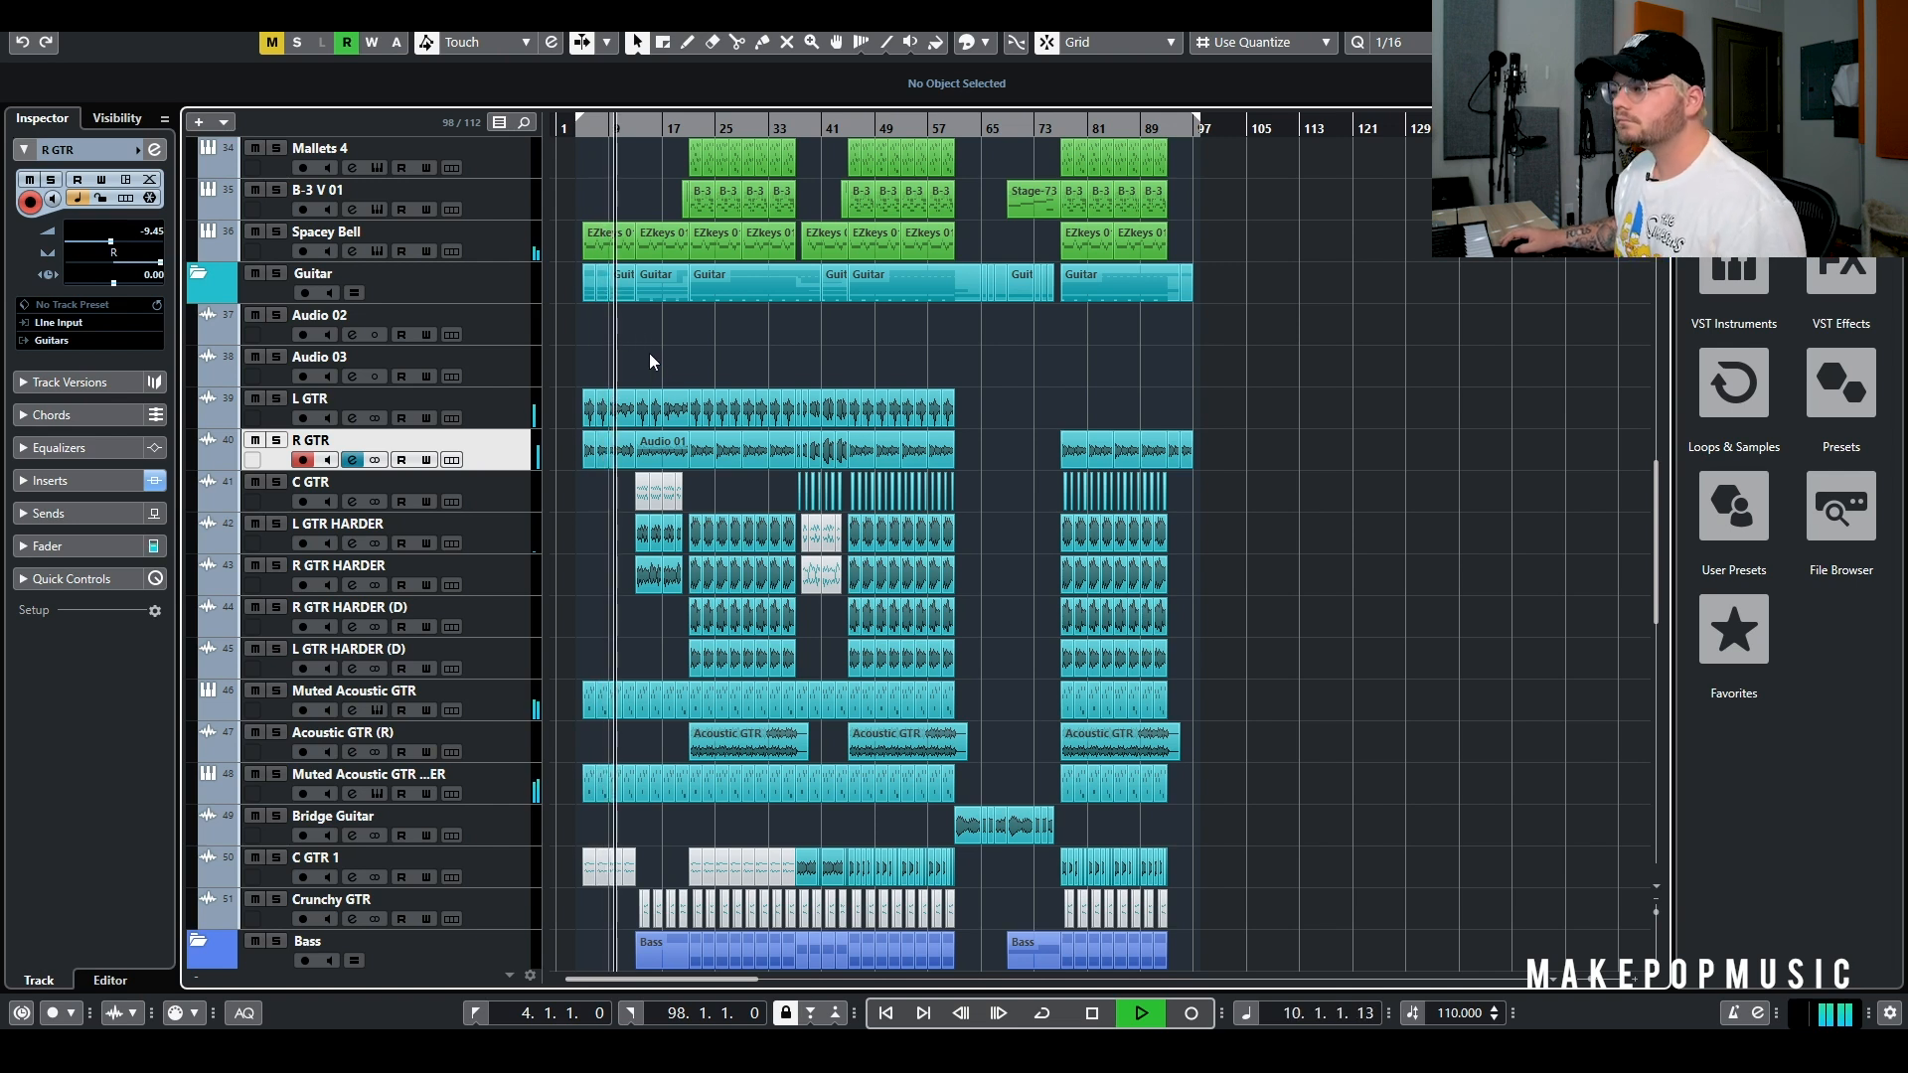
key(space)
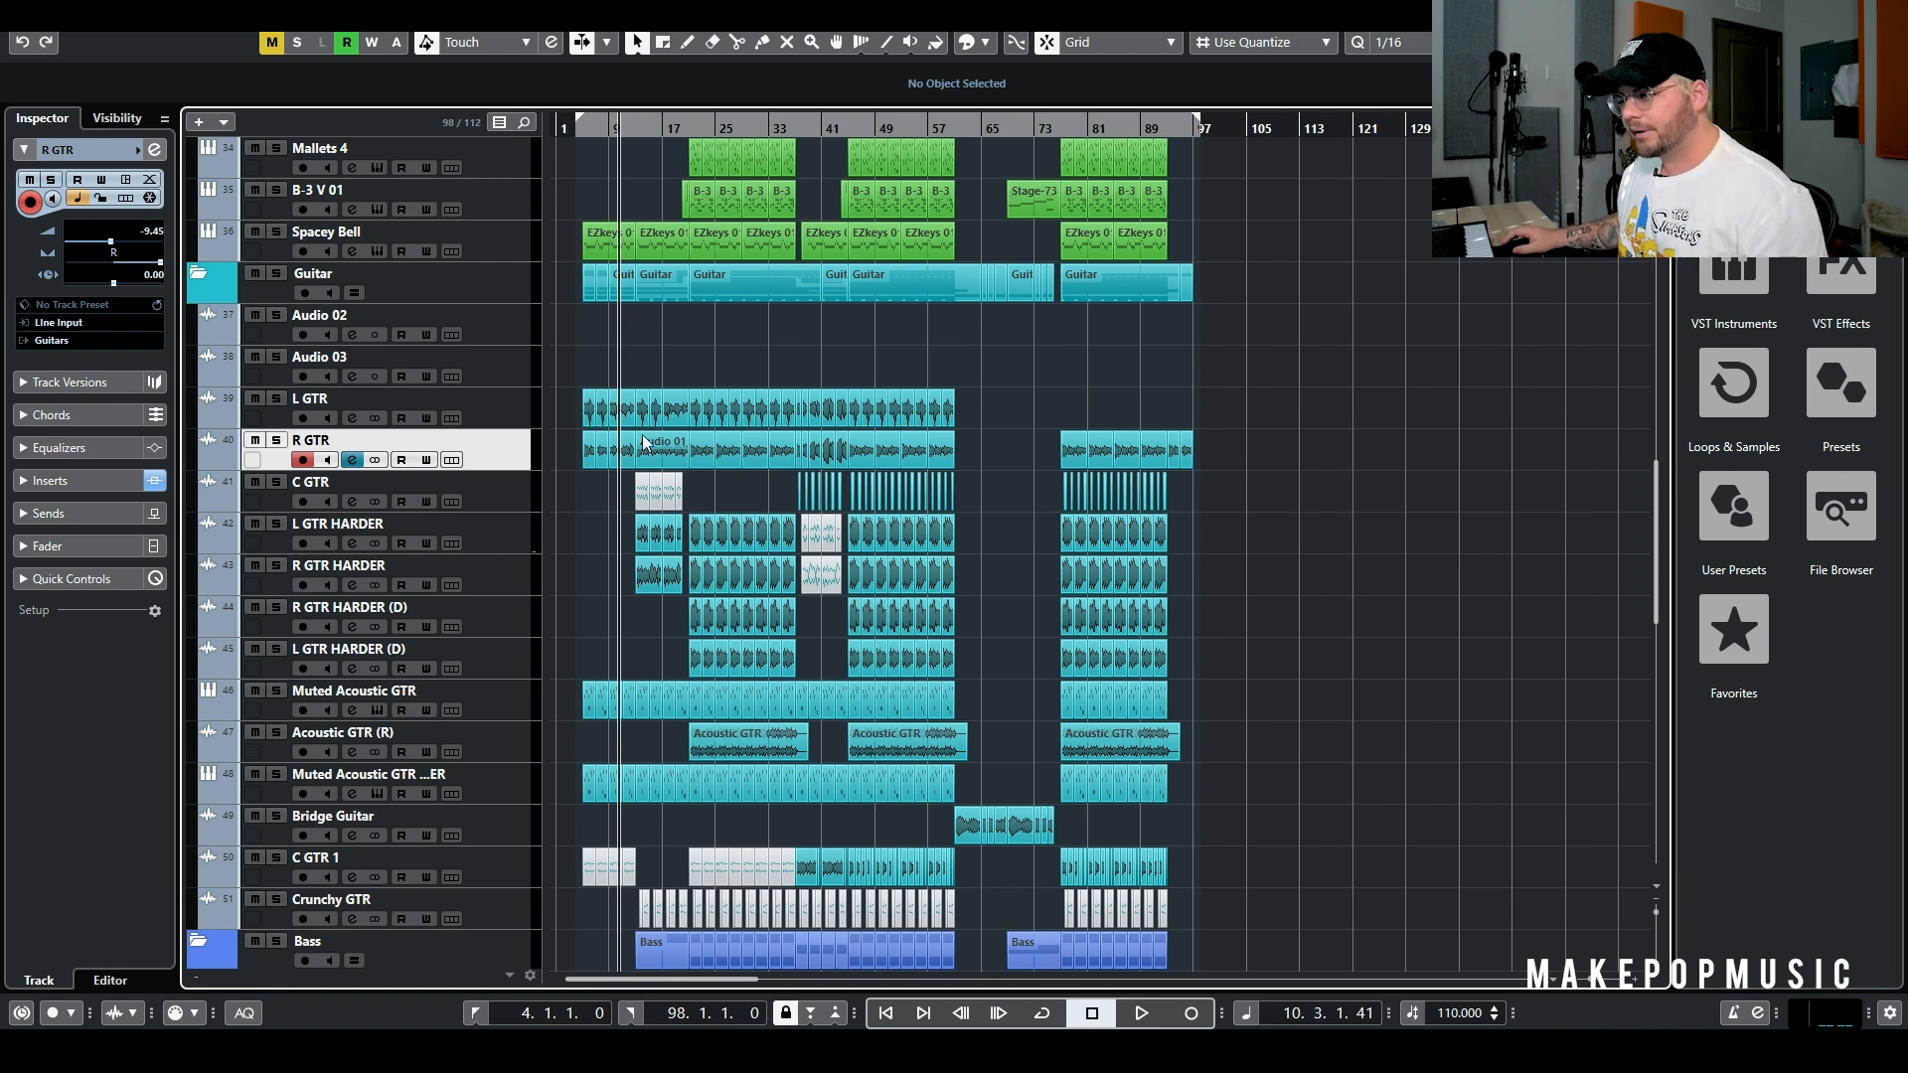
Play the soloed L GTR and R GTR from around bar 38, clear the solos to hear the full mix, and stop
scroll(616, 332, up, 2)
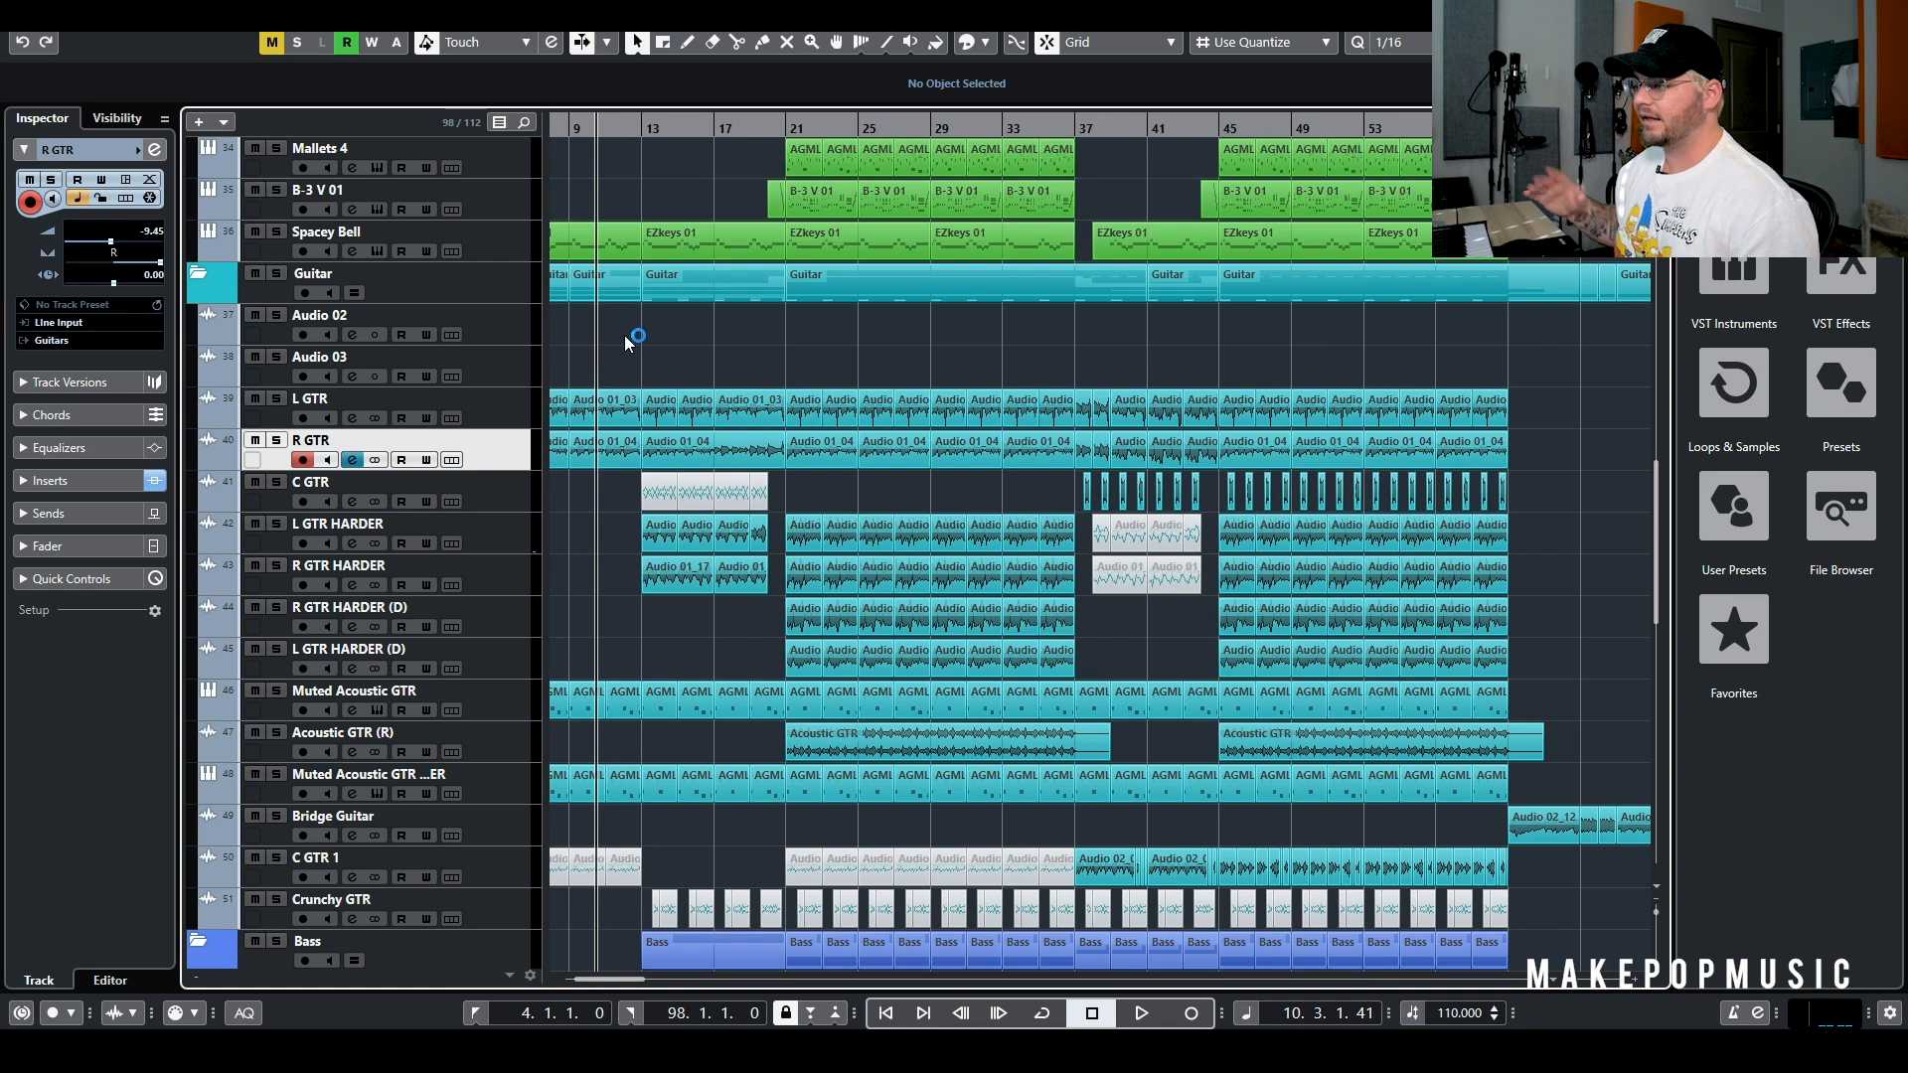
scroll(596, 228, right, 1)
scroll(616, 348, left, 1)
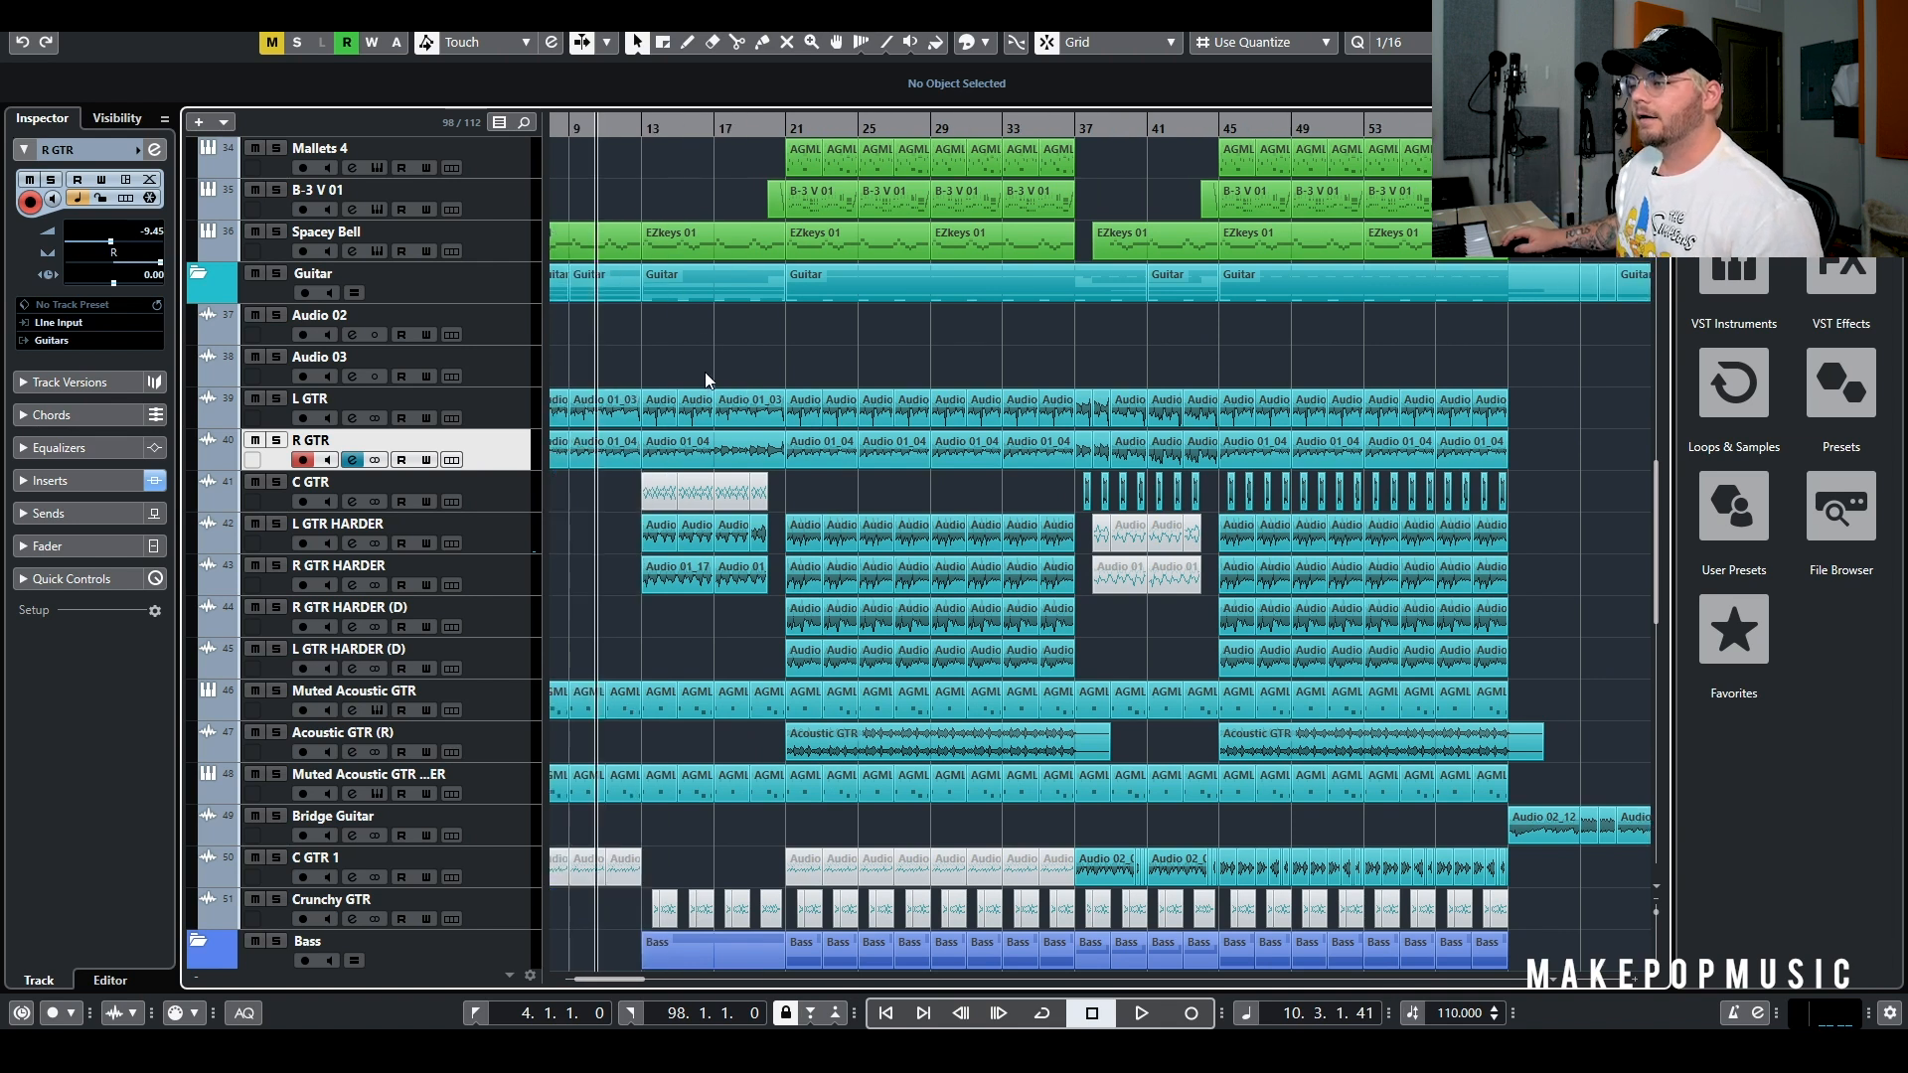
scroll(686, 354, down, 2)
scroll(608, 519, down, 2)
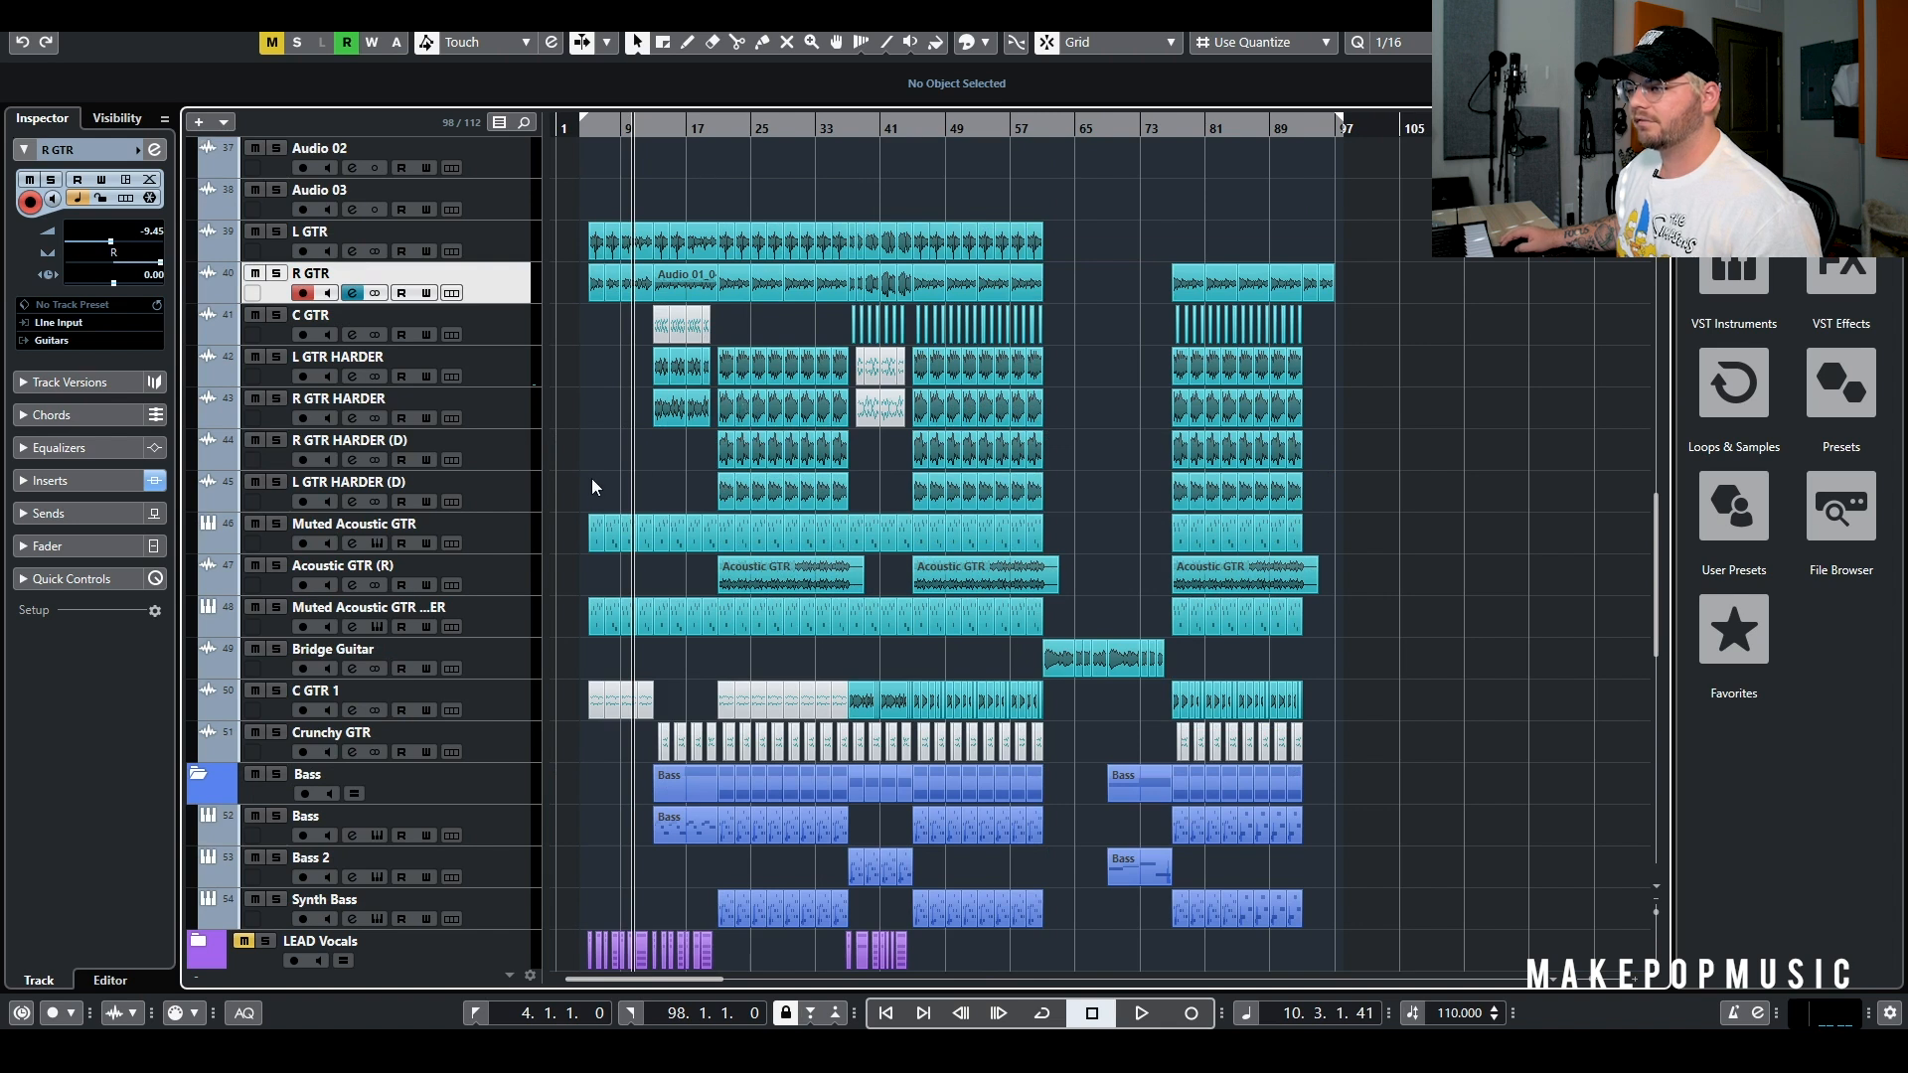
scroll(1122, 366, down, 2)
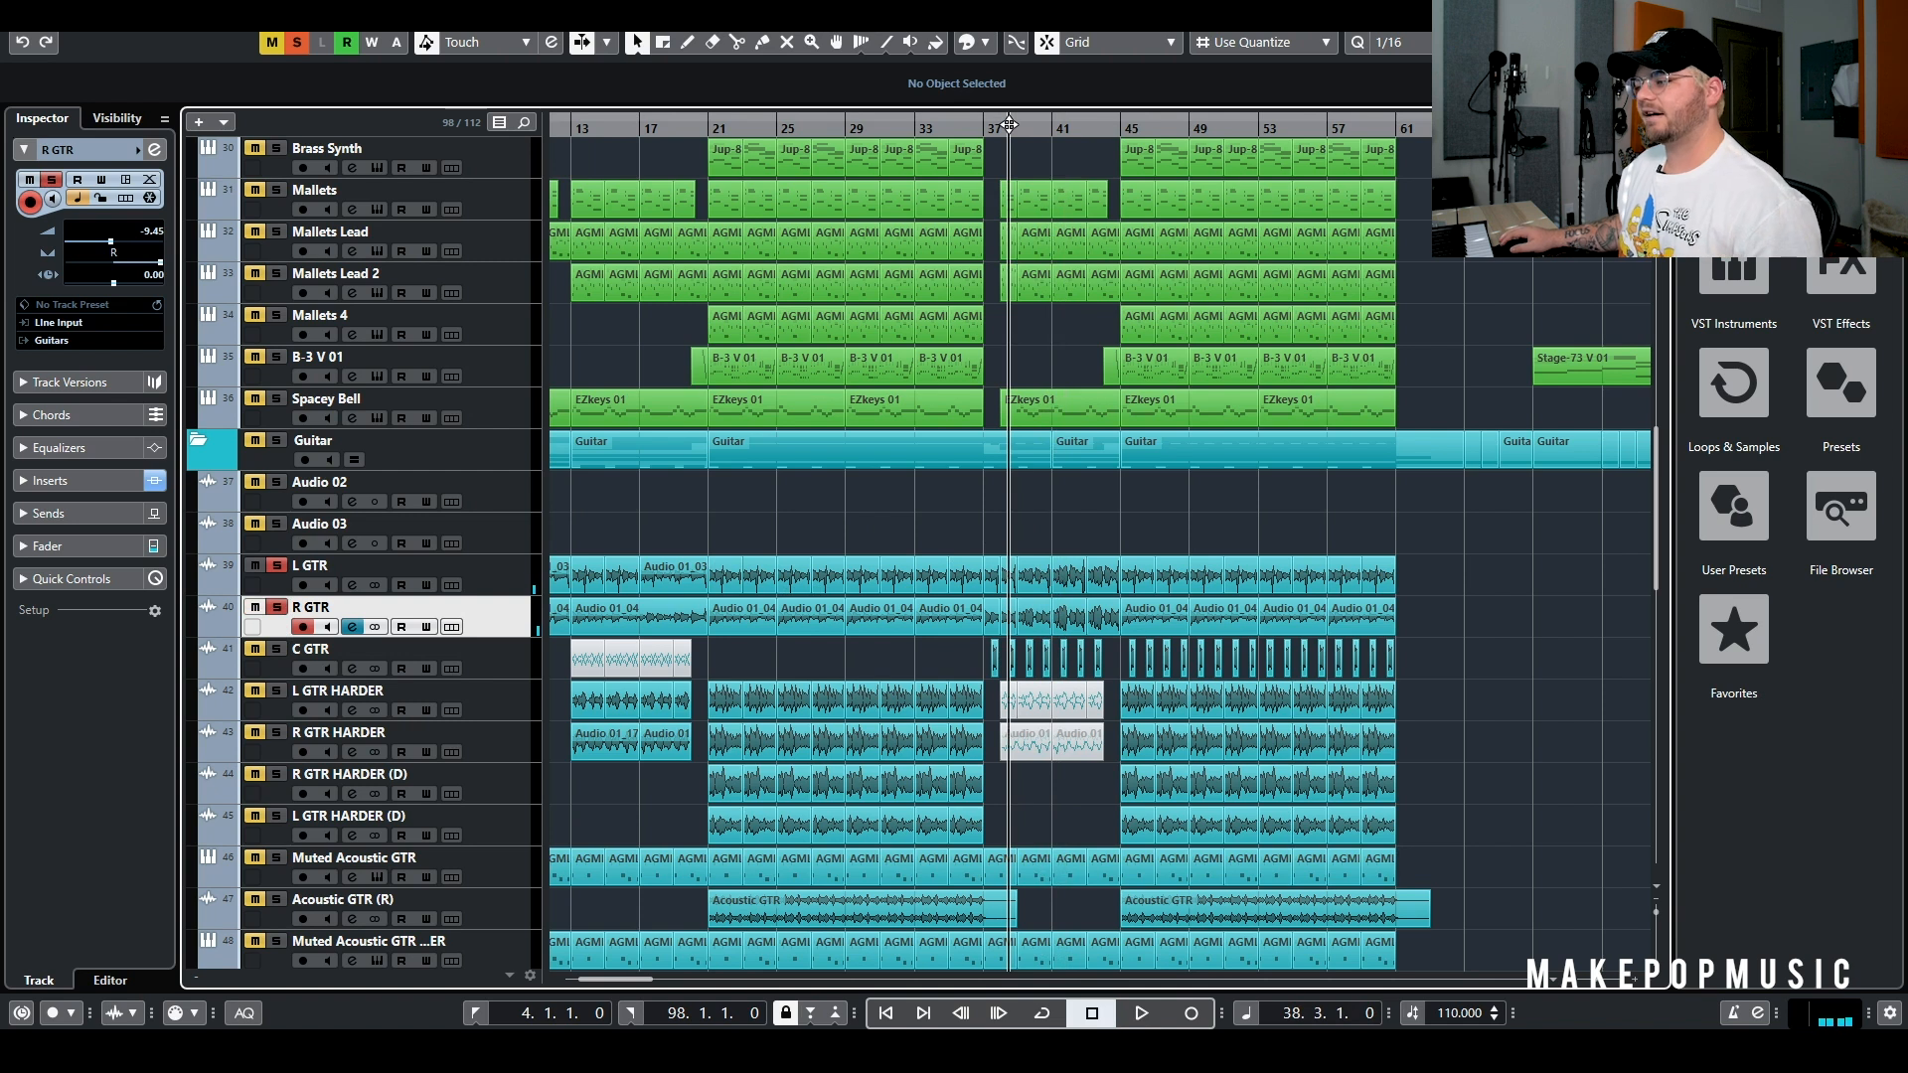
drag(1010, 124, 1016, 135)
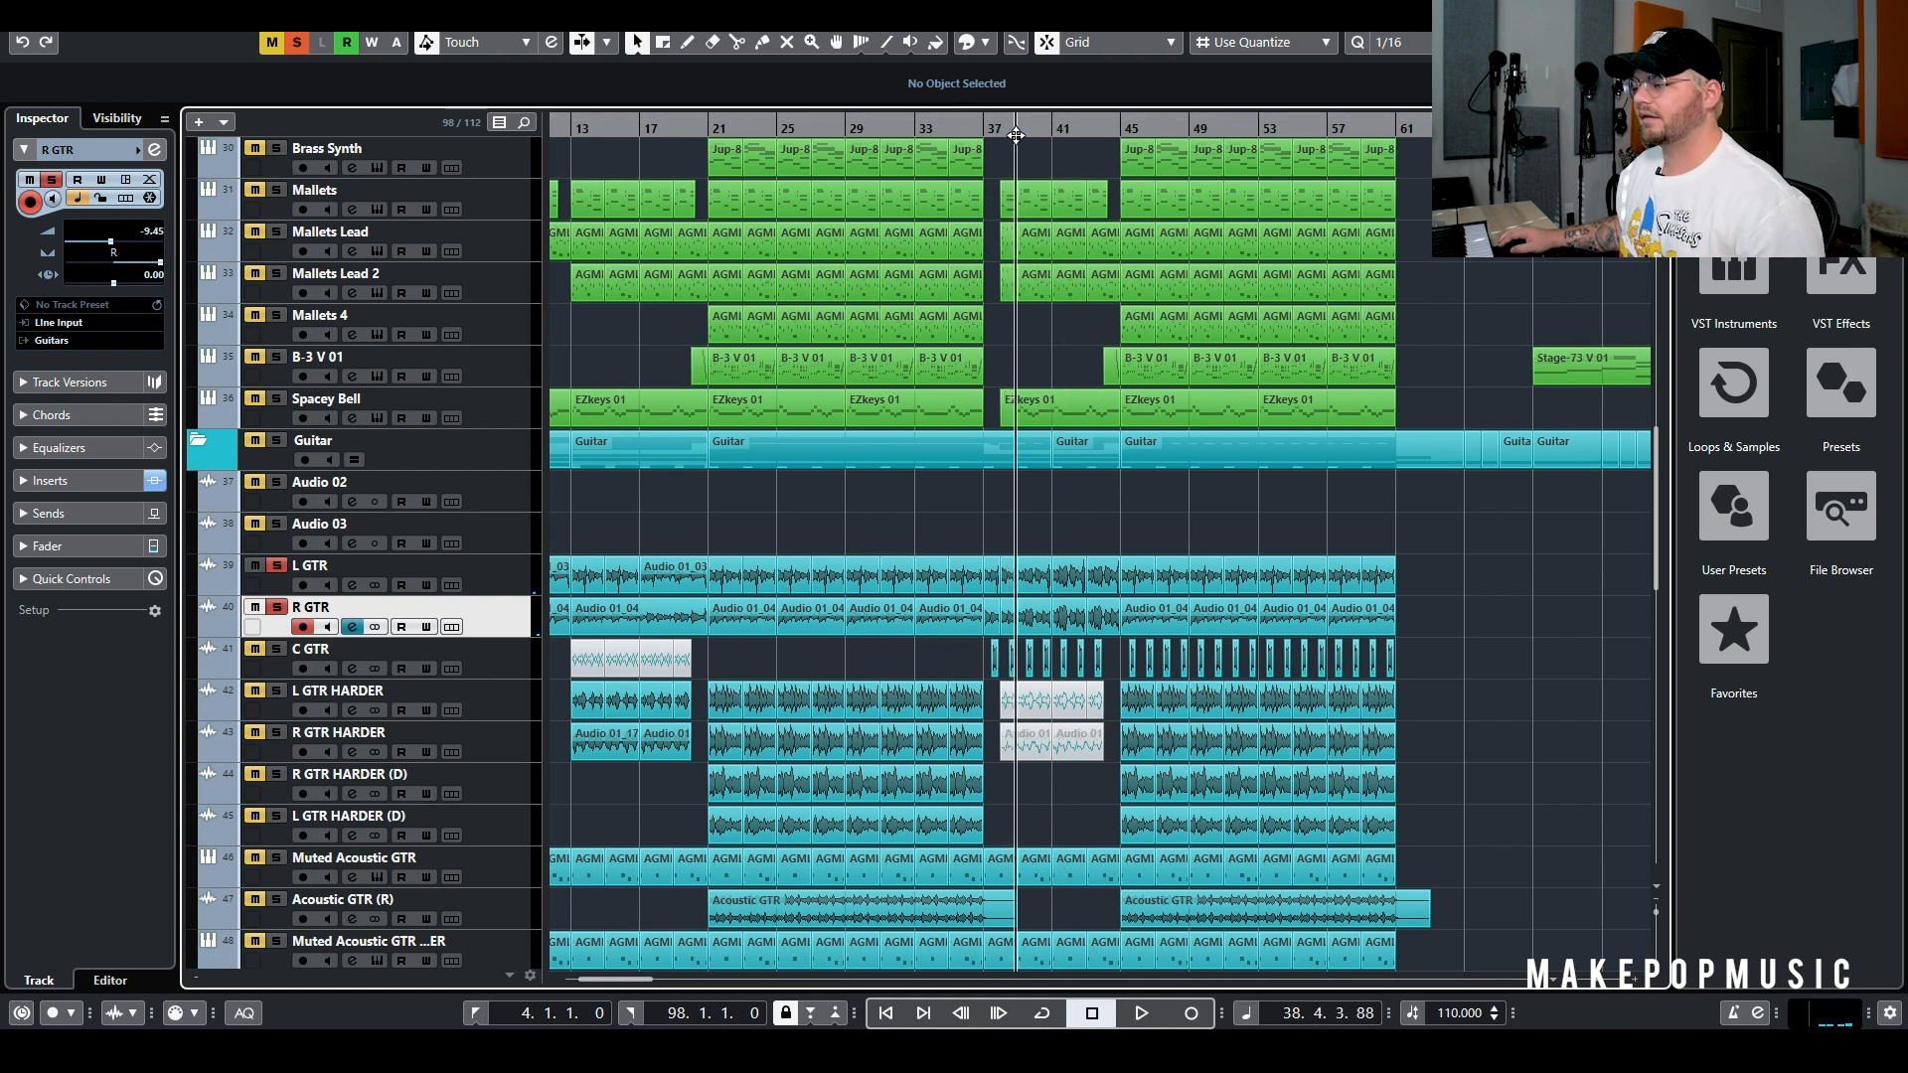
key(space)
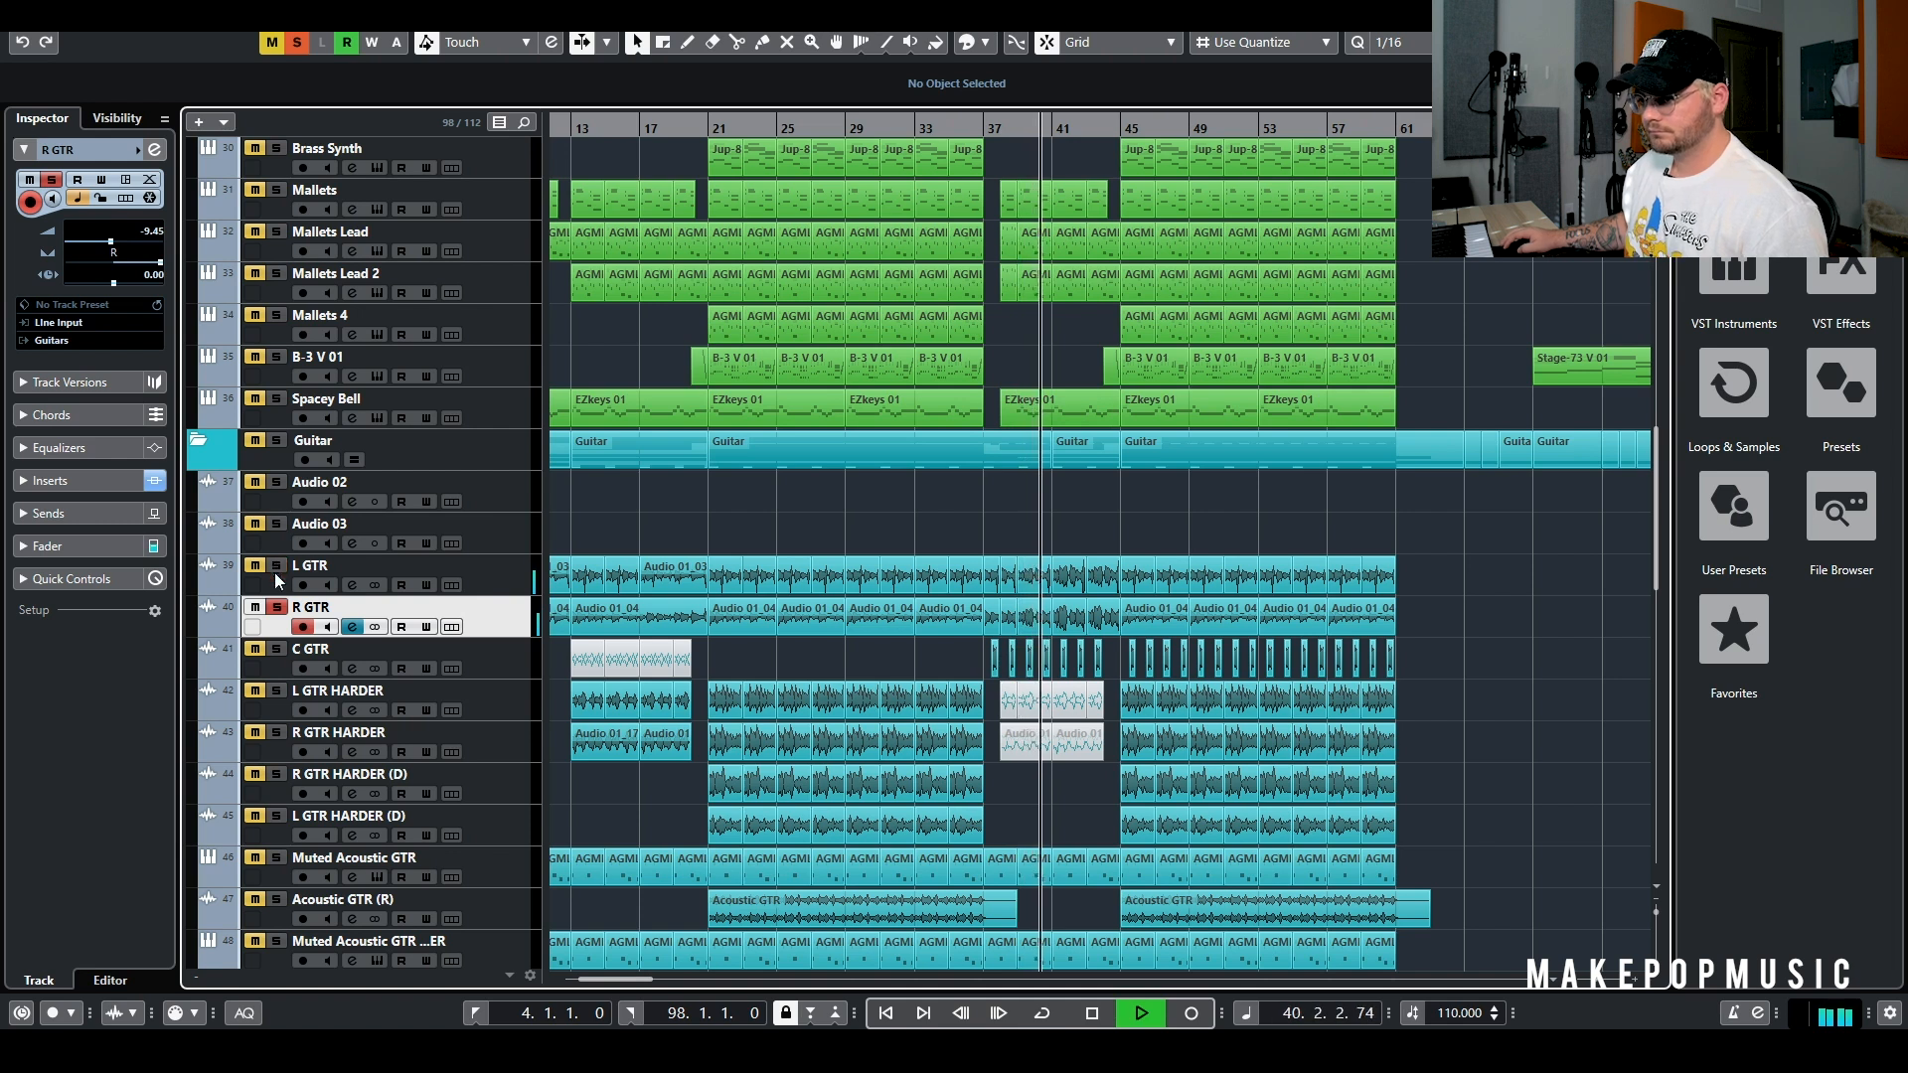
click(276, 607)
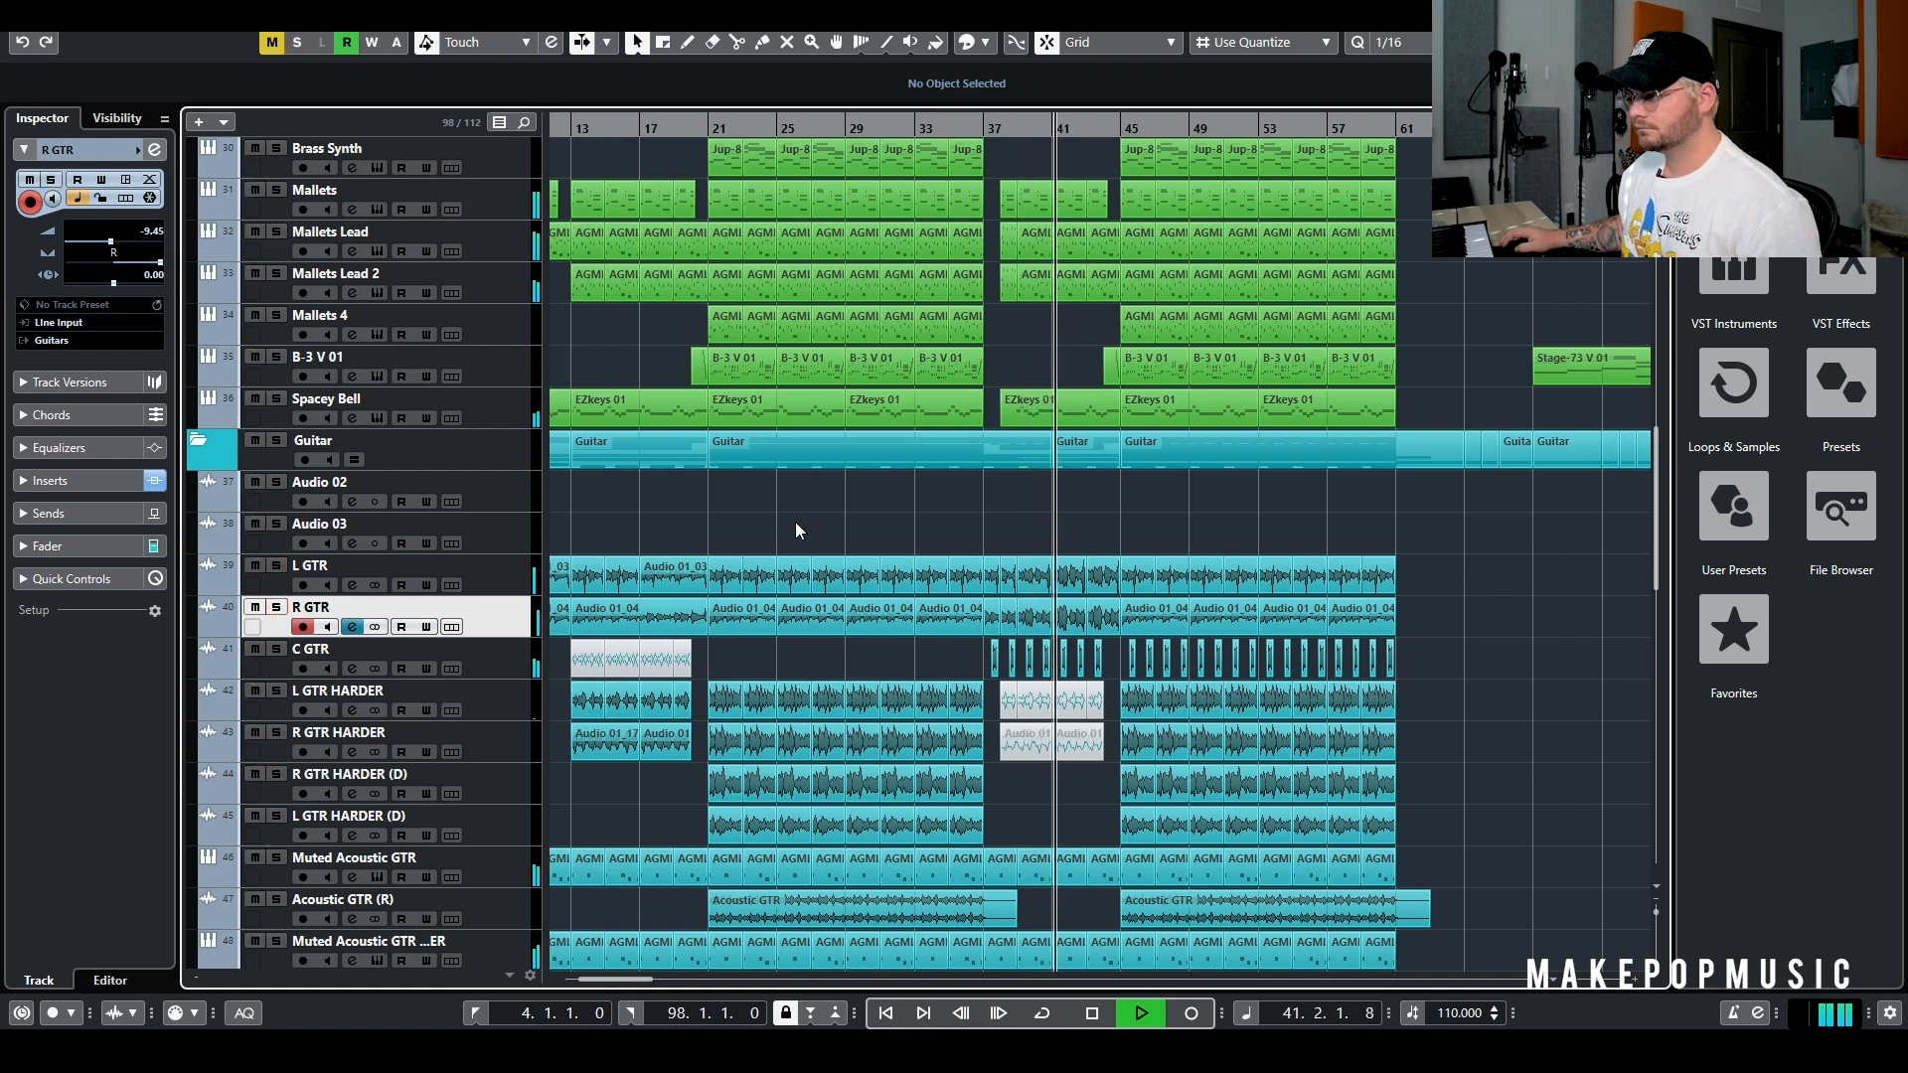
key(space)
Solo the C GTR 1 track and review the inserts and equalizer in its channel settings
key(g)
key(g)
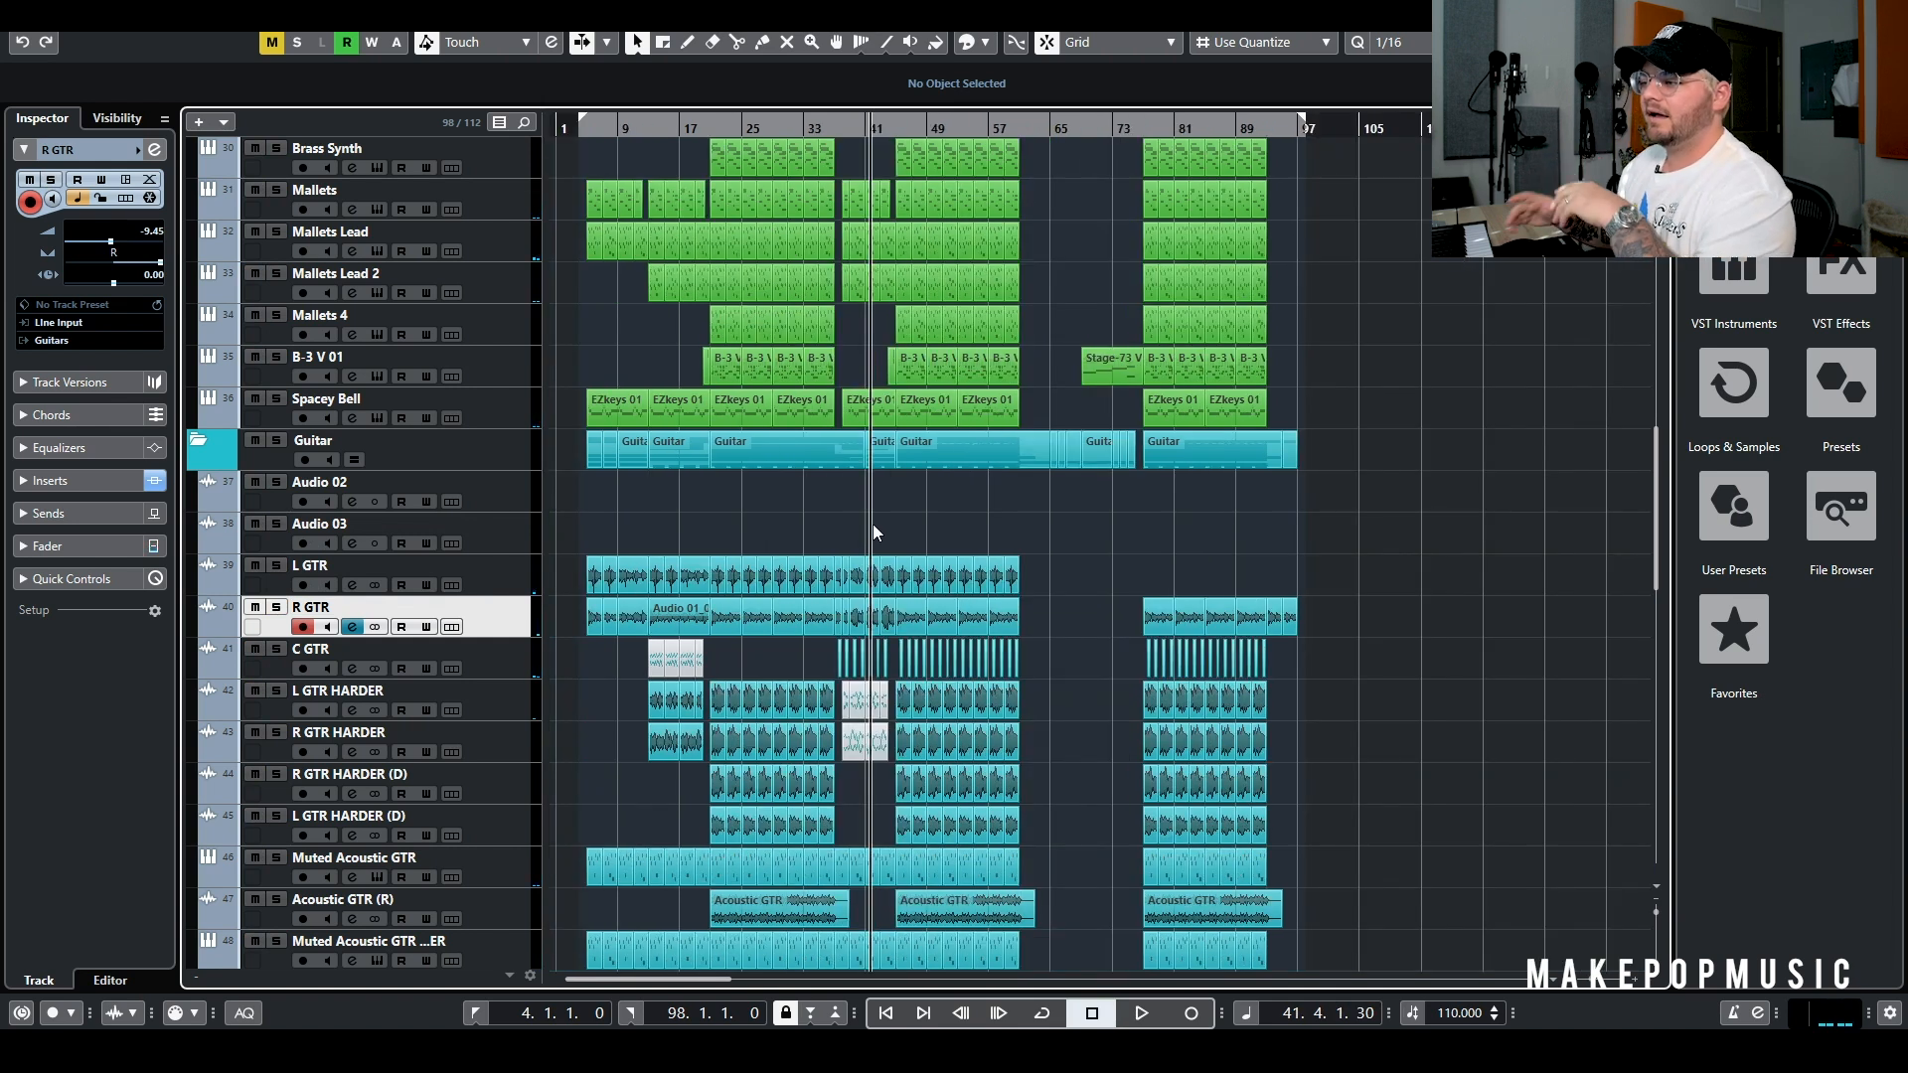
key(h)
key(h)
key(h)
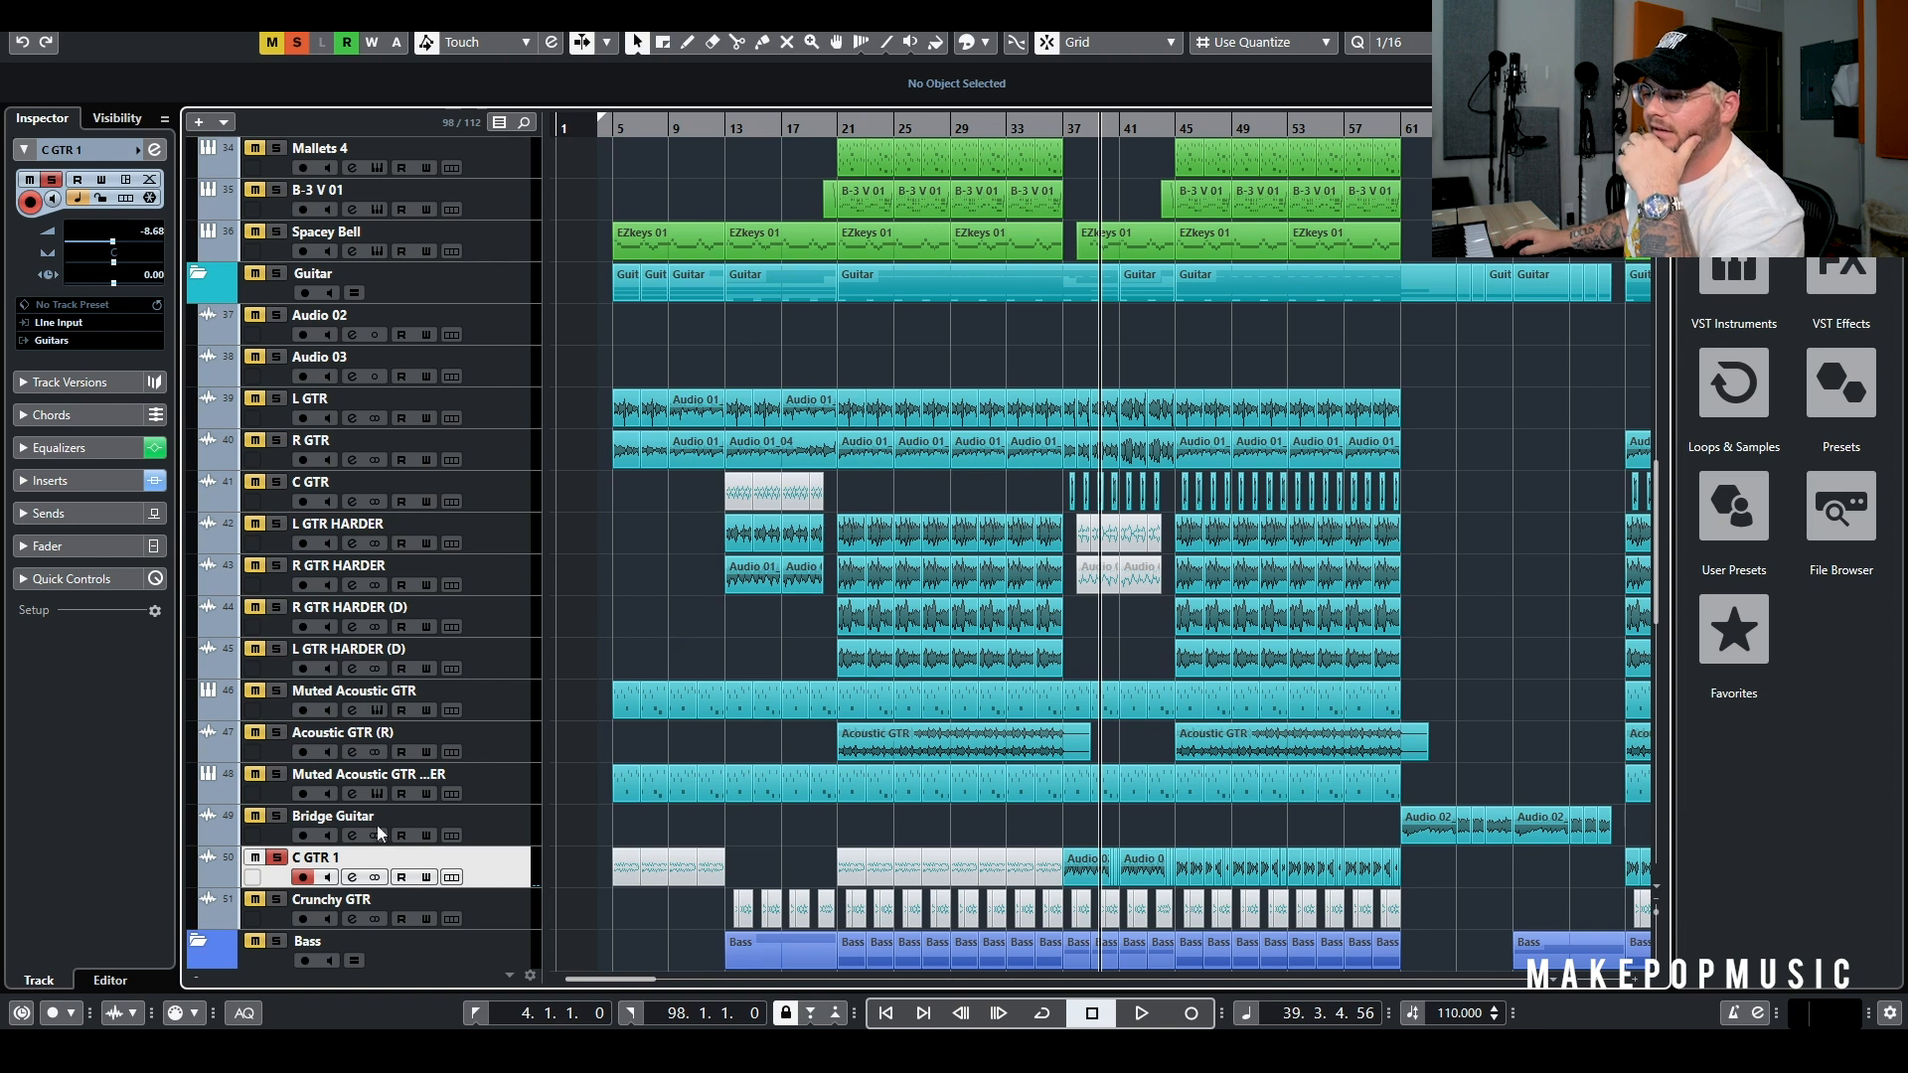
click(351, 877)
drag(957, 565, 1014, 664)
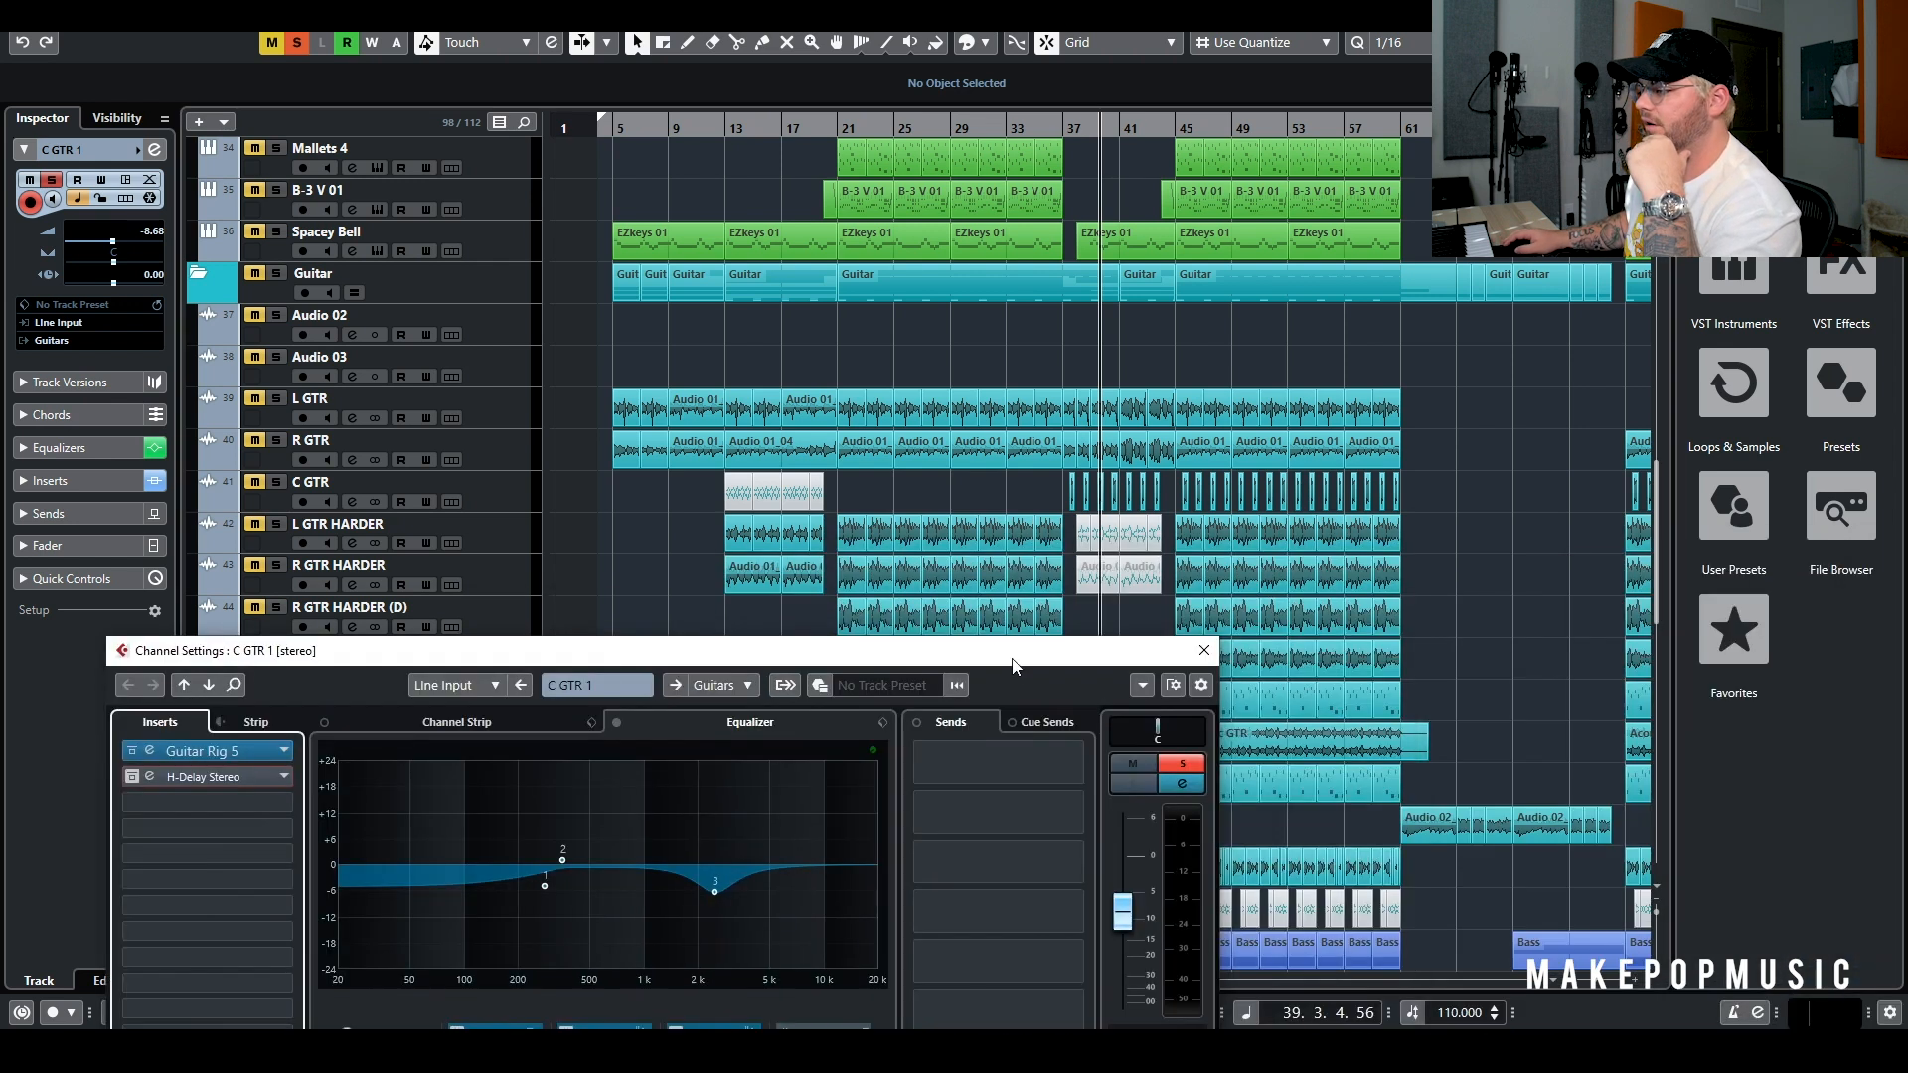
click(1202, 652)
Play the soloed C GTR 1 from bar 37, and clear its solo to hear it in the full mix
drag(1095, 128, 1062, 124)
key(space)
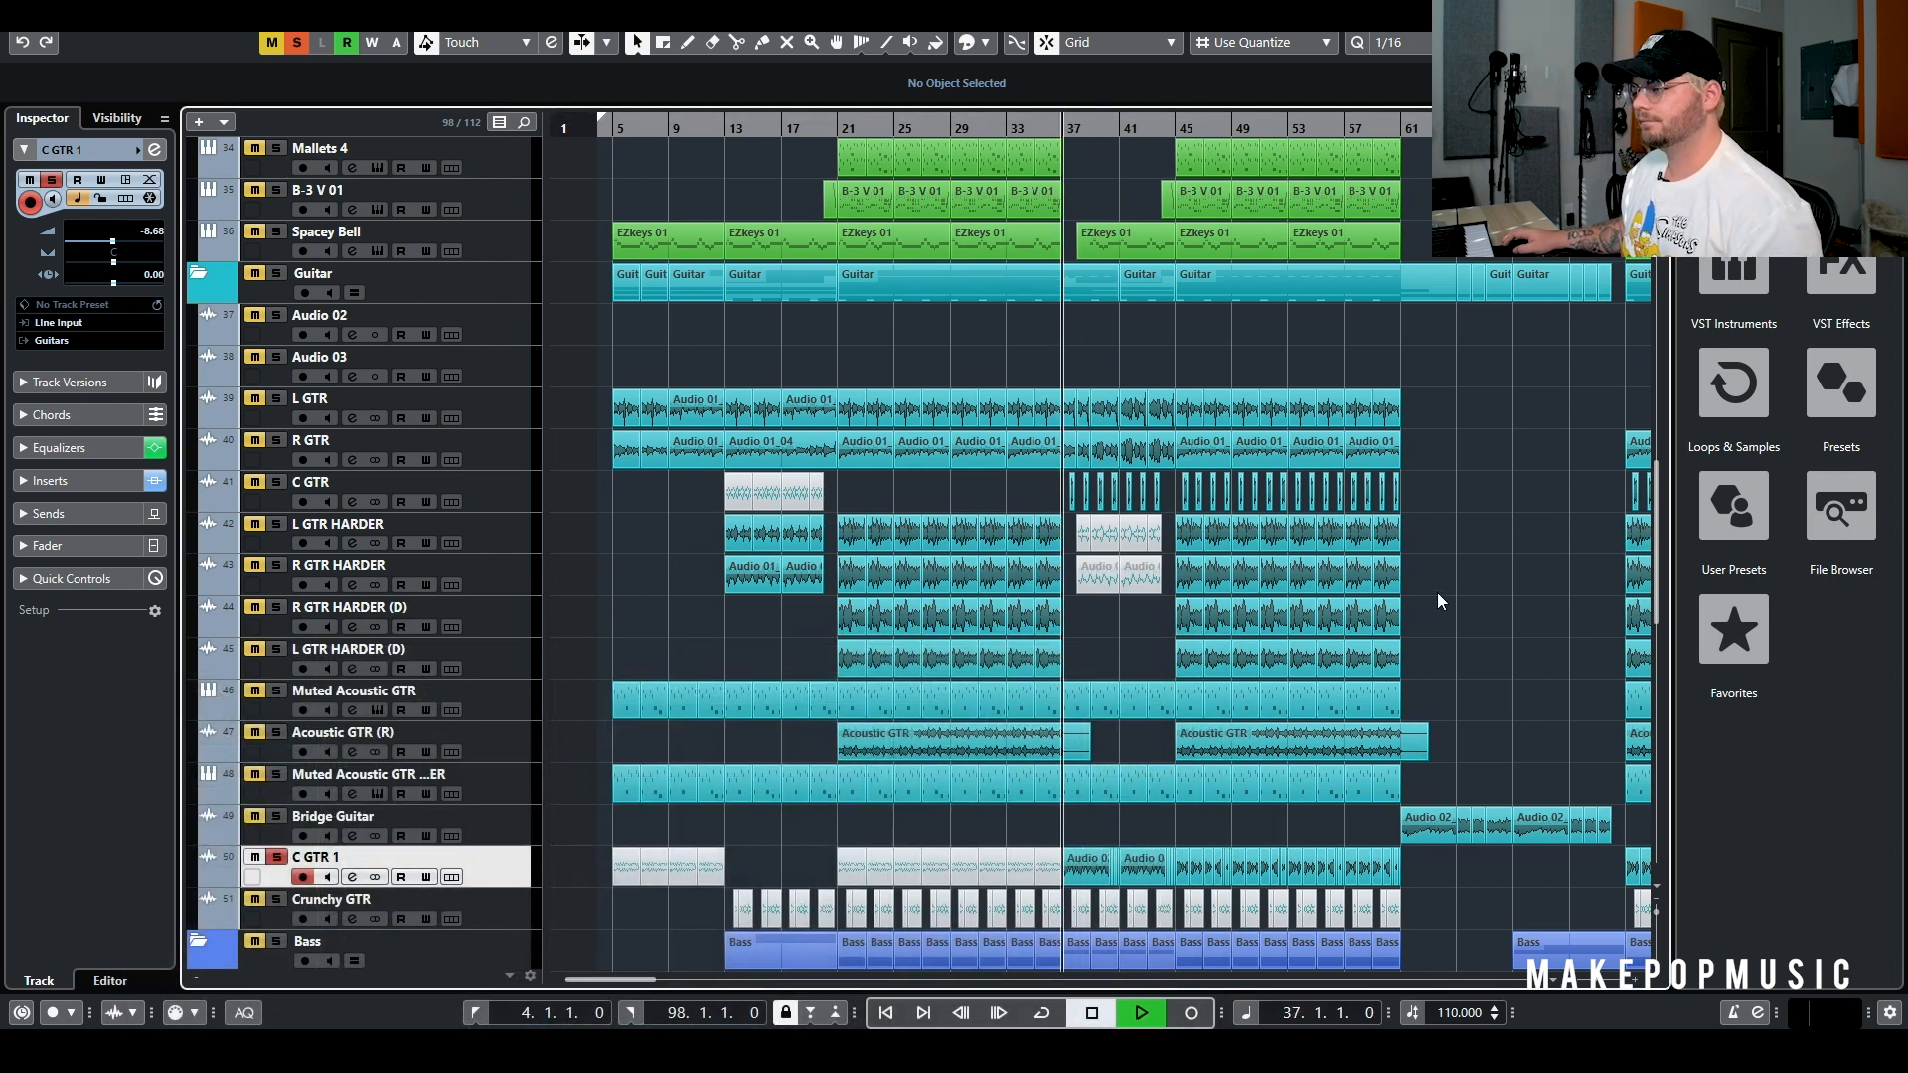
click(276, 858)
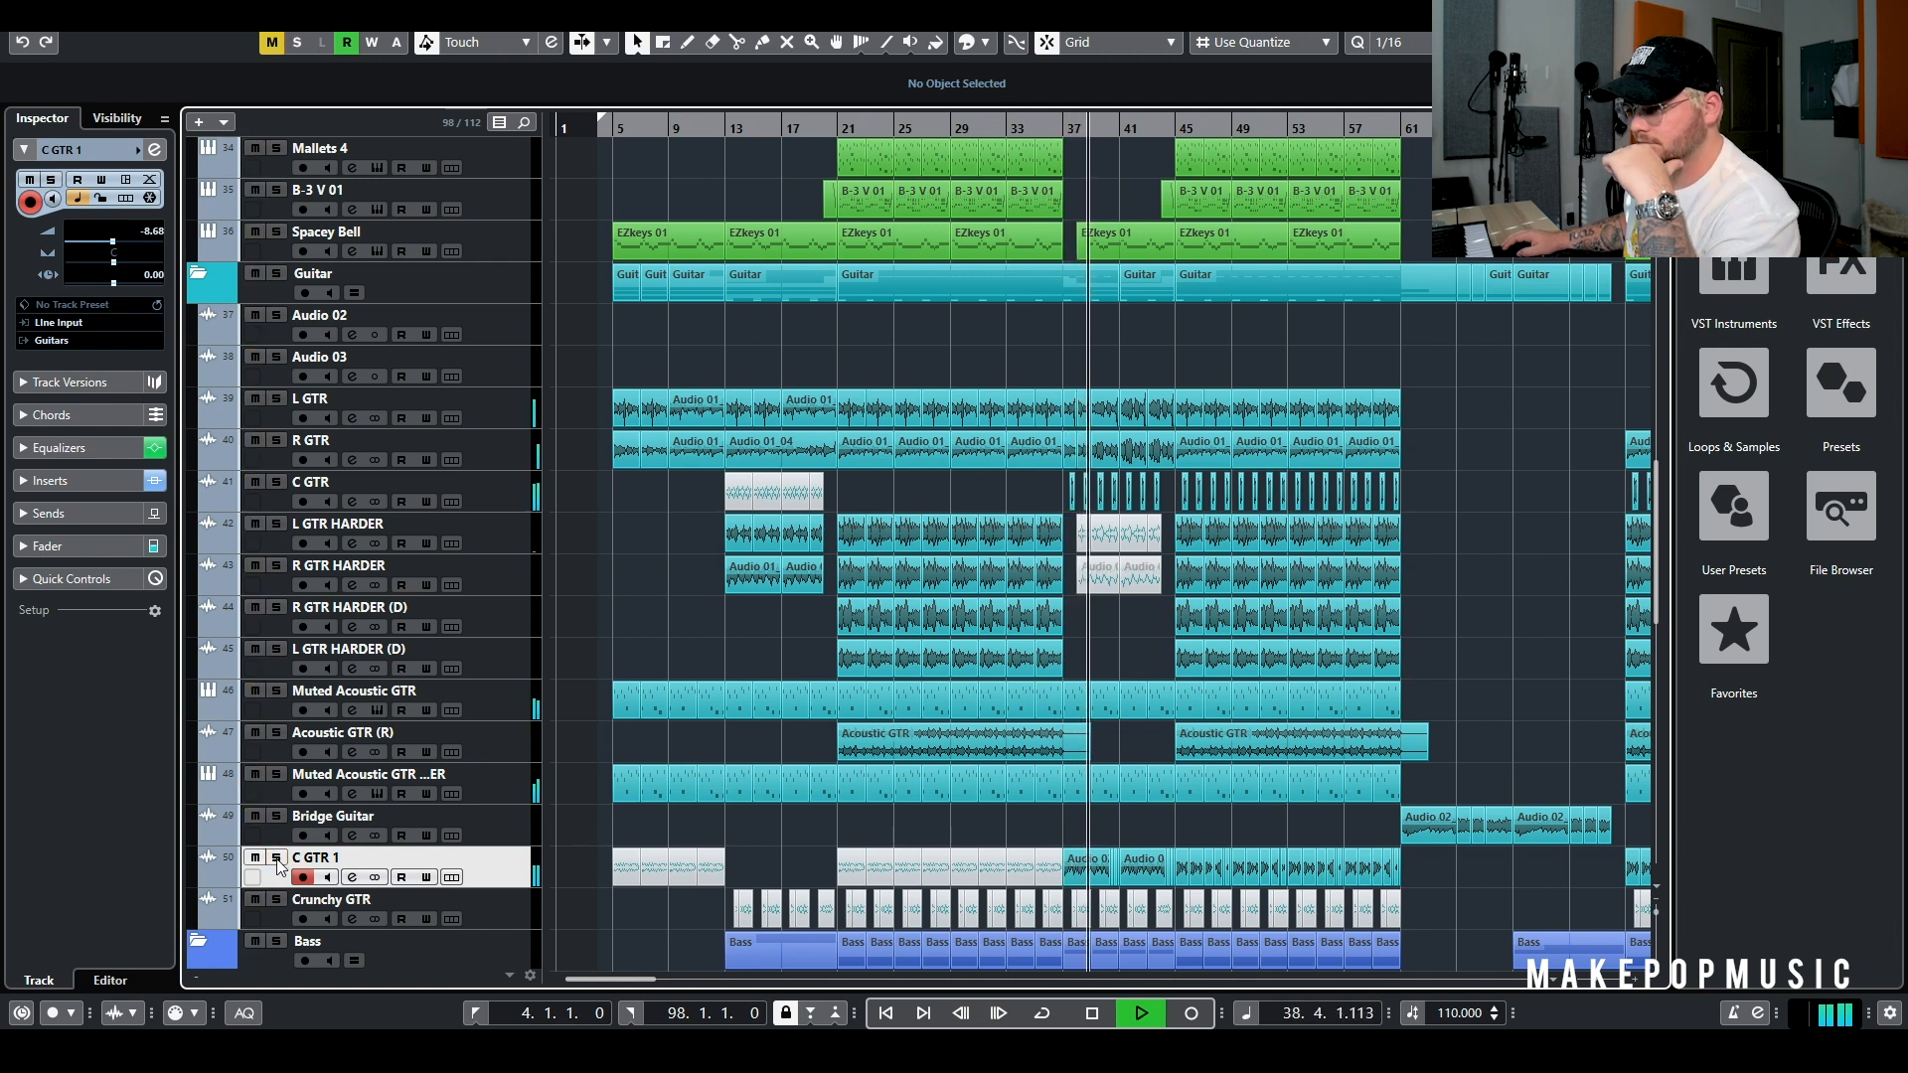
Examine the H-Delay settings on the C GTR 1 channel, and close the plug-in and channel settings
click(353, 877)
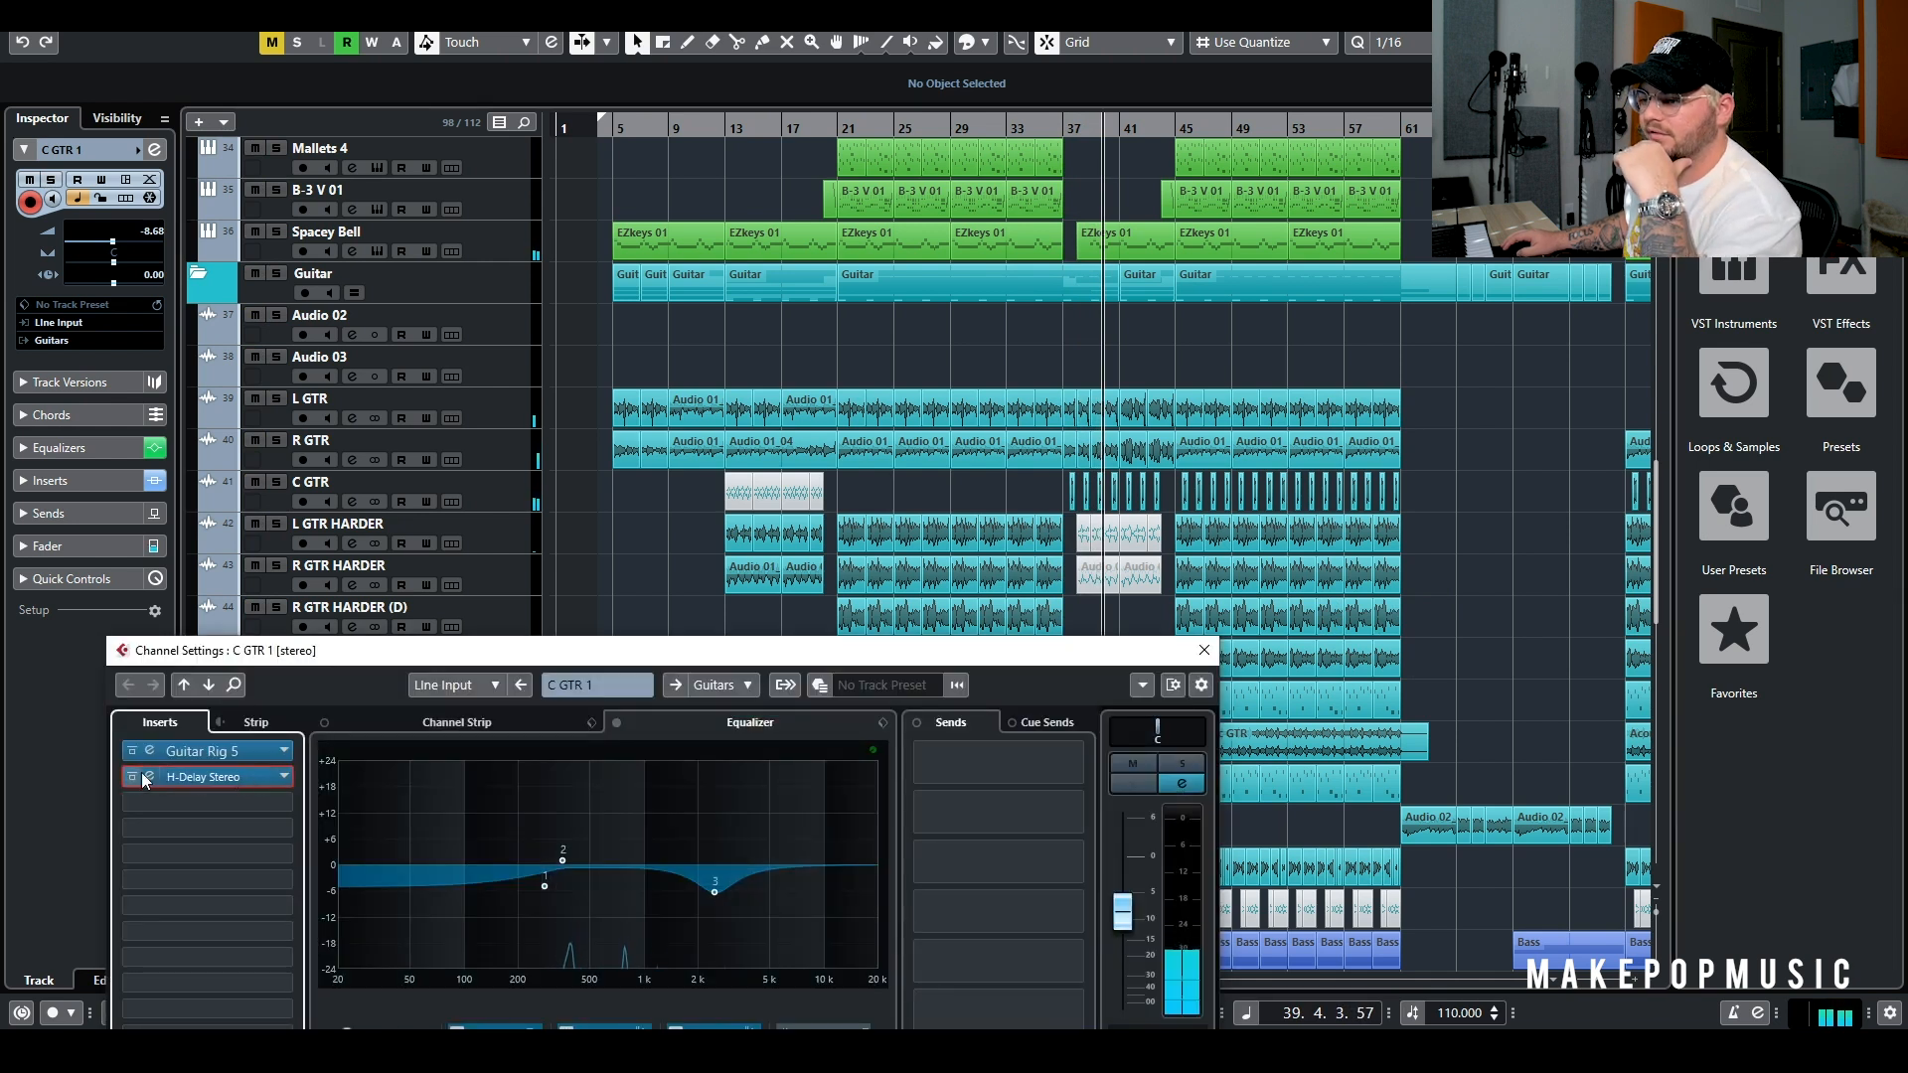
click(151, 777)
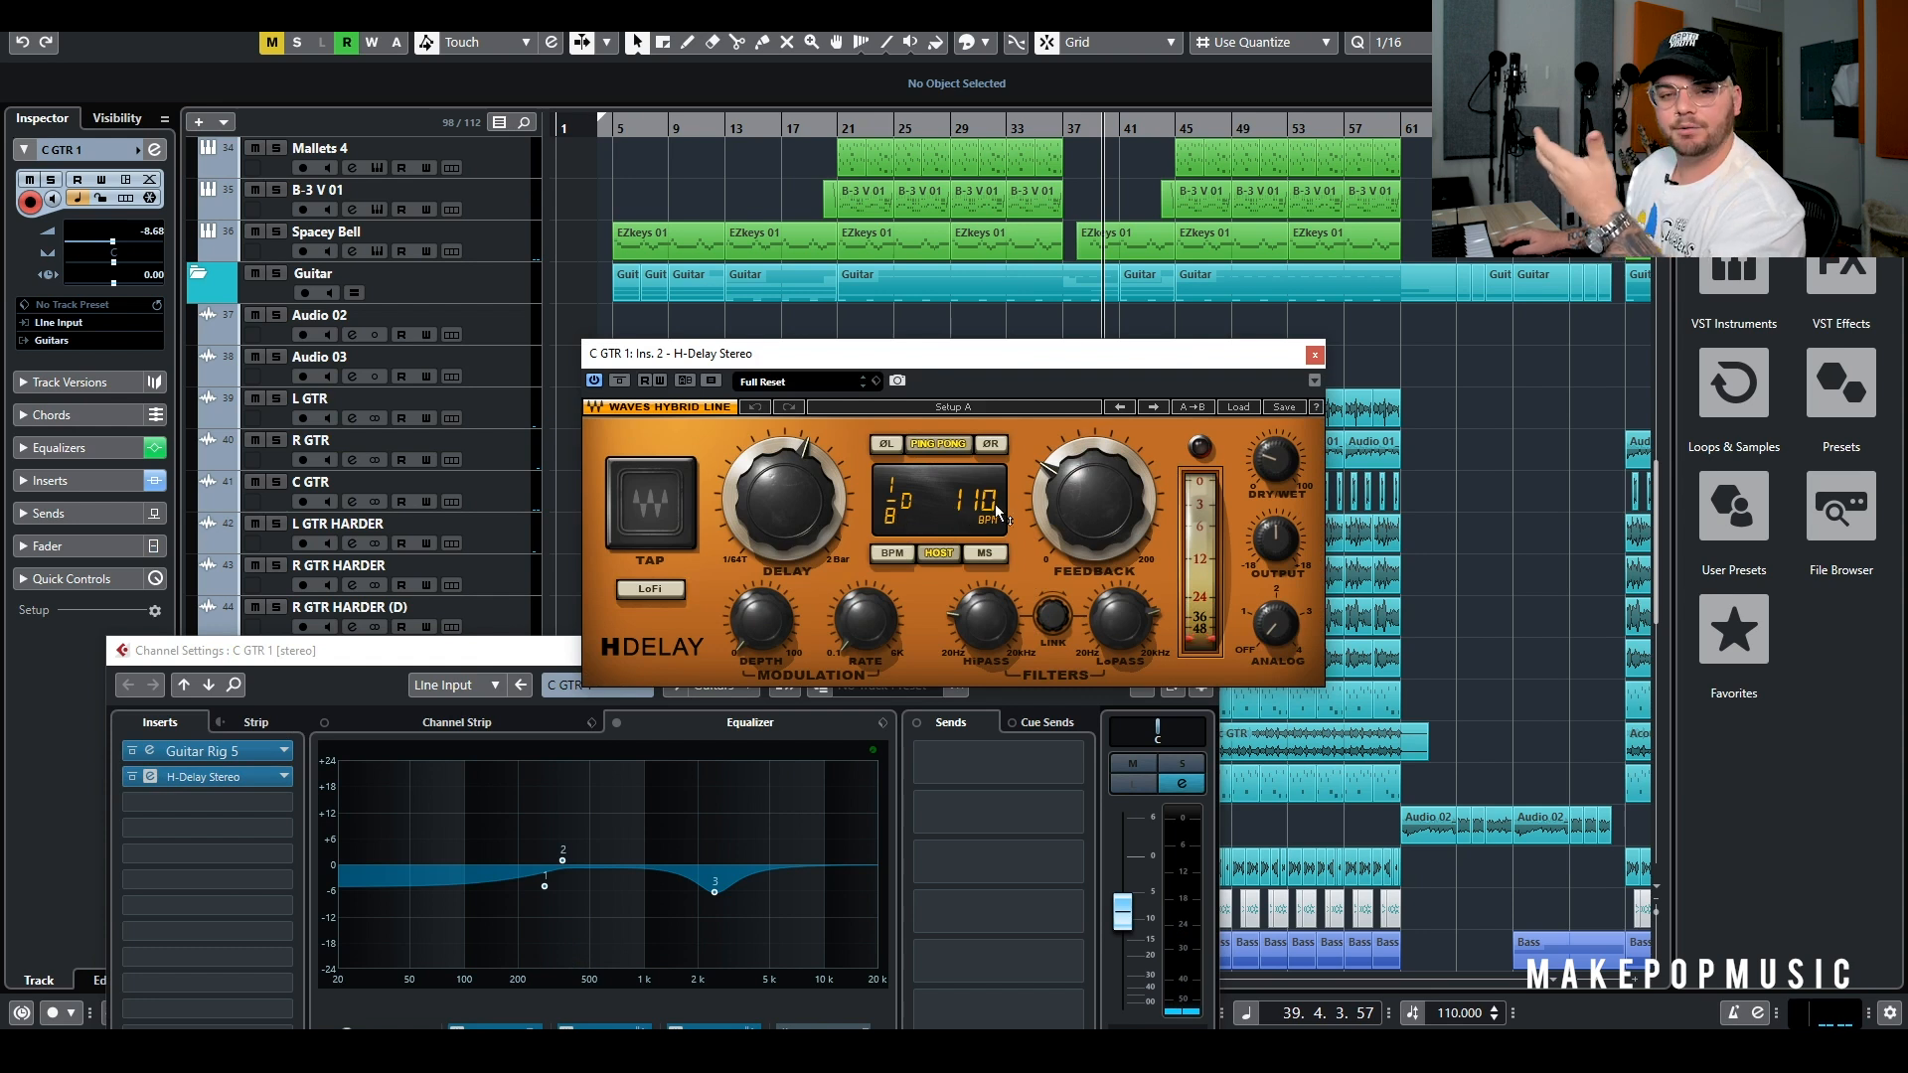
click(1312, 354)
click(1200, 651)
Solo C GTR 1 again, recheck the delay time and sync in its H-Delay insert, and close both windows
scroll(998, 644, down, 2)
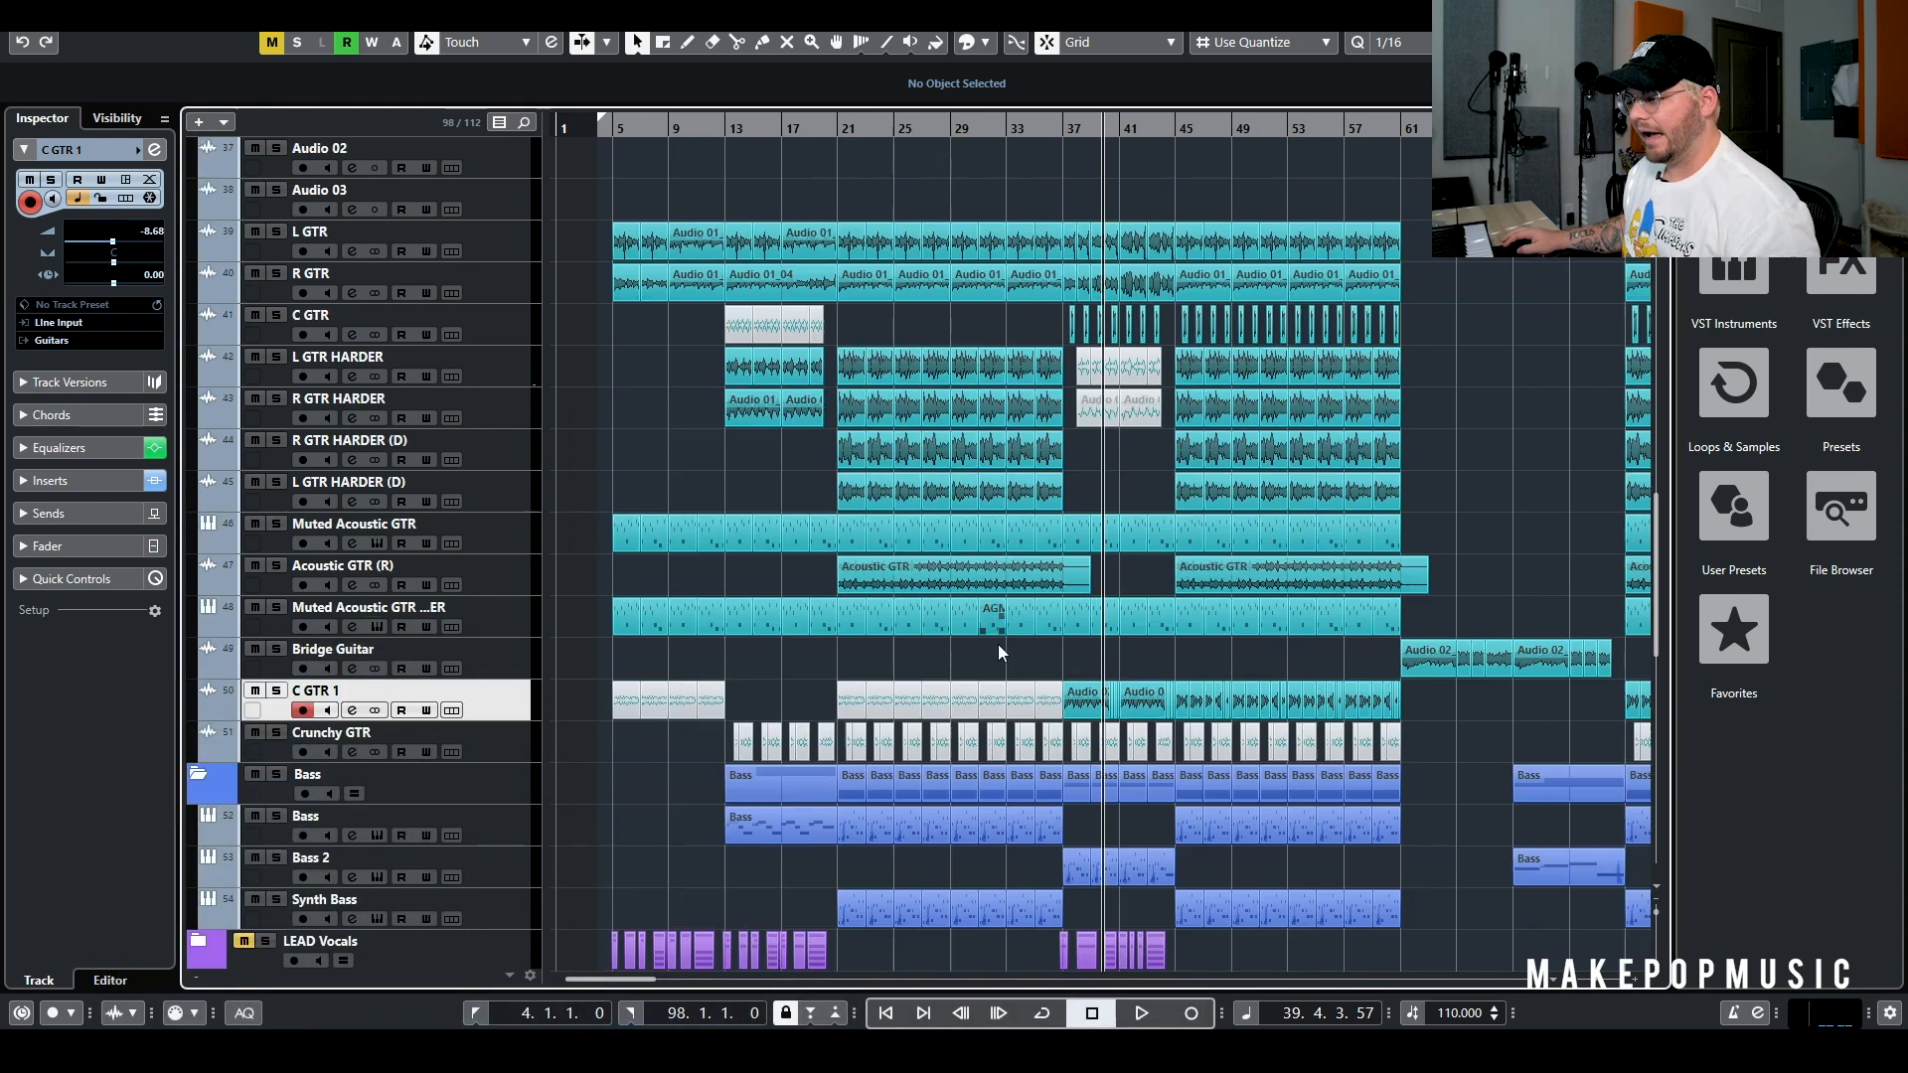
click(275, 690)
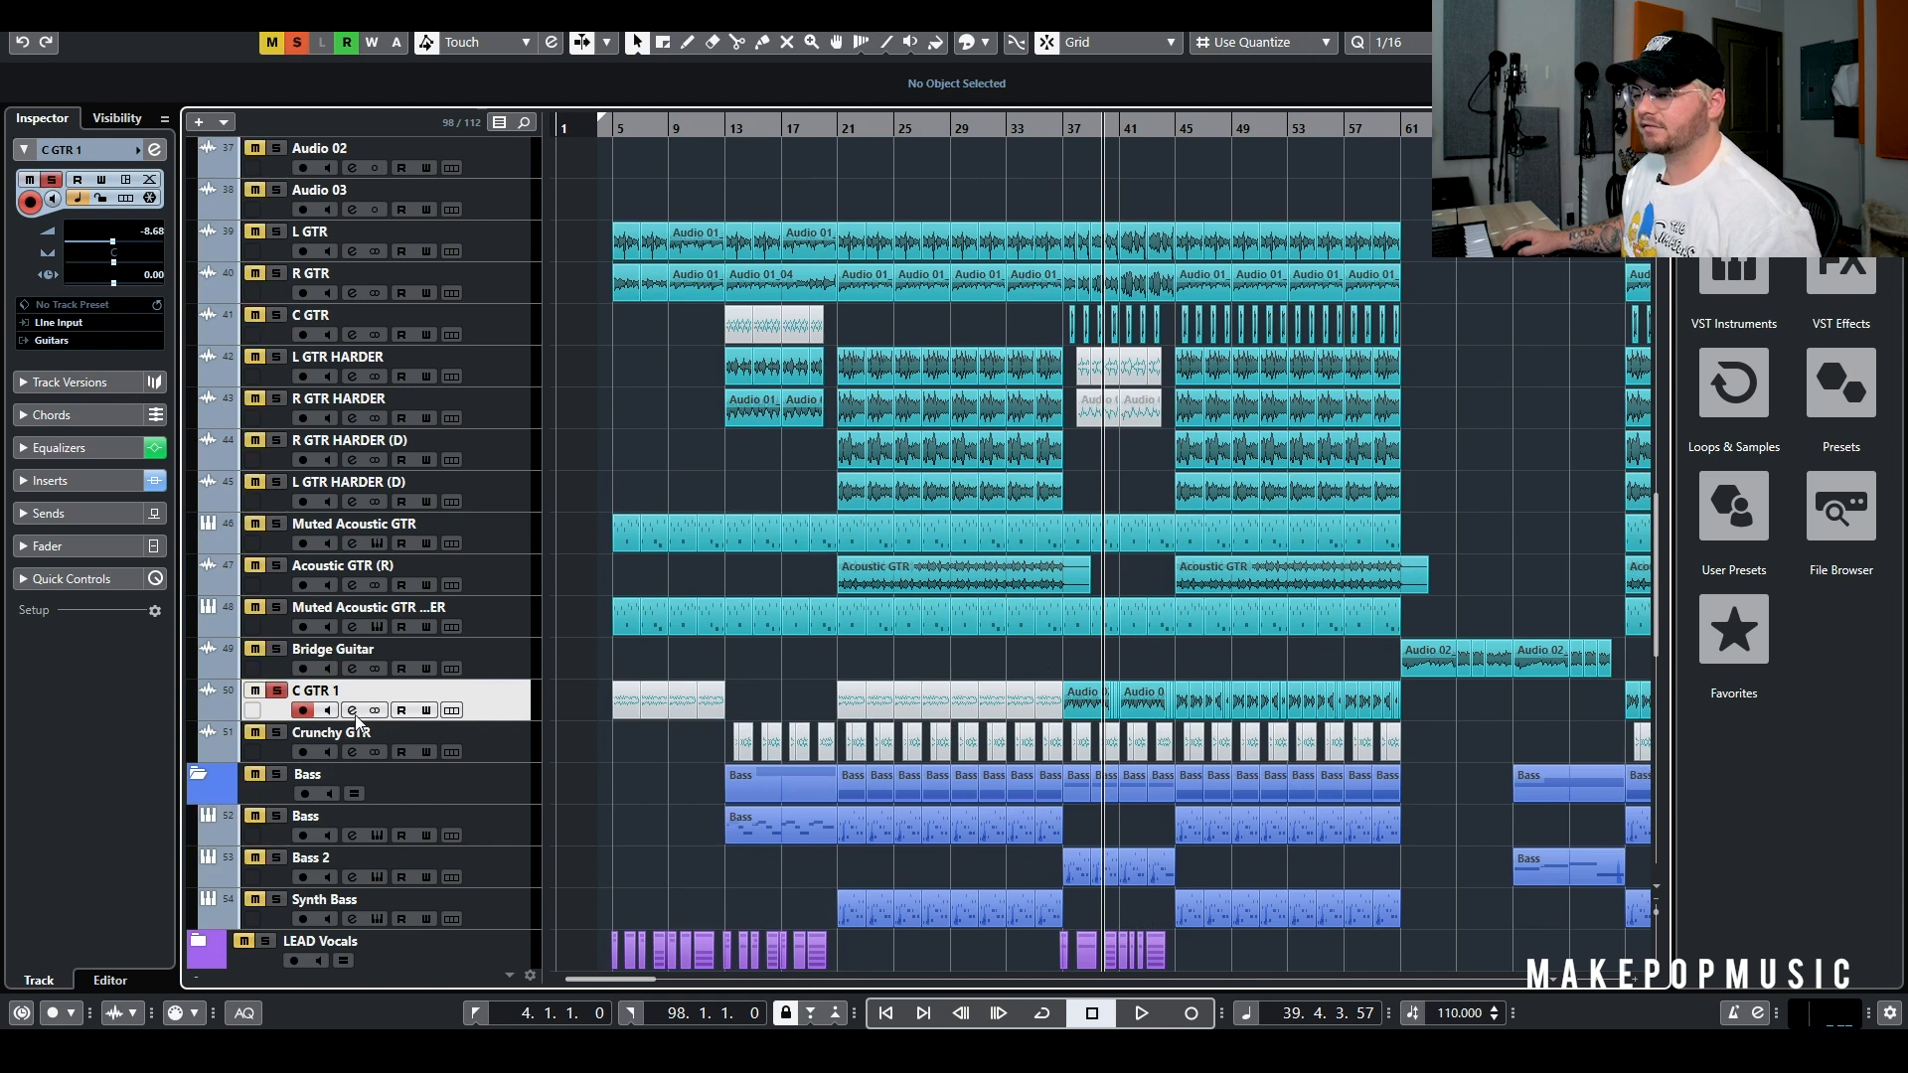
click(354, 710)
click(267, 778)
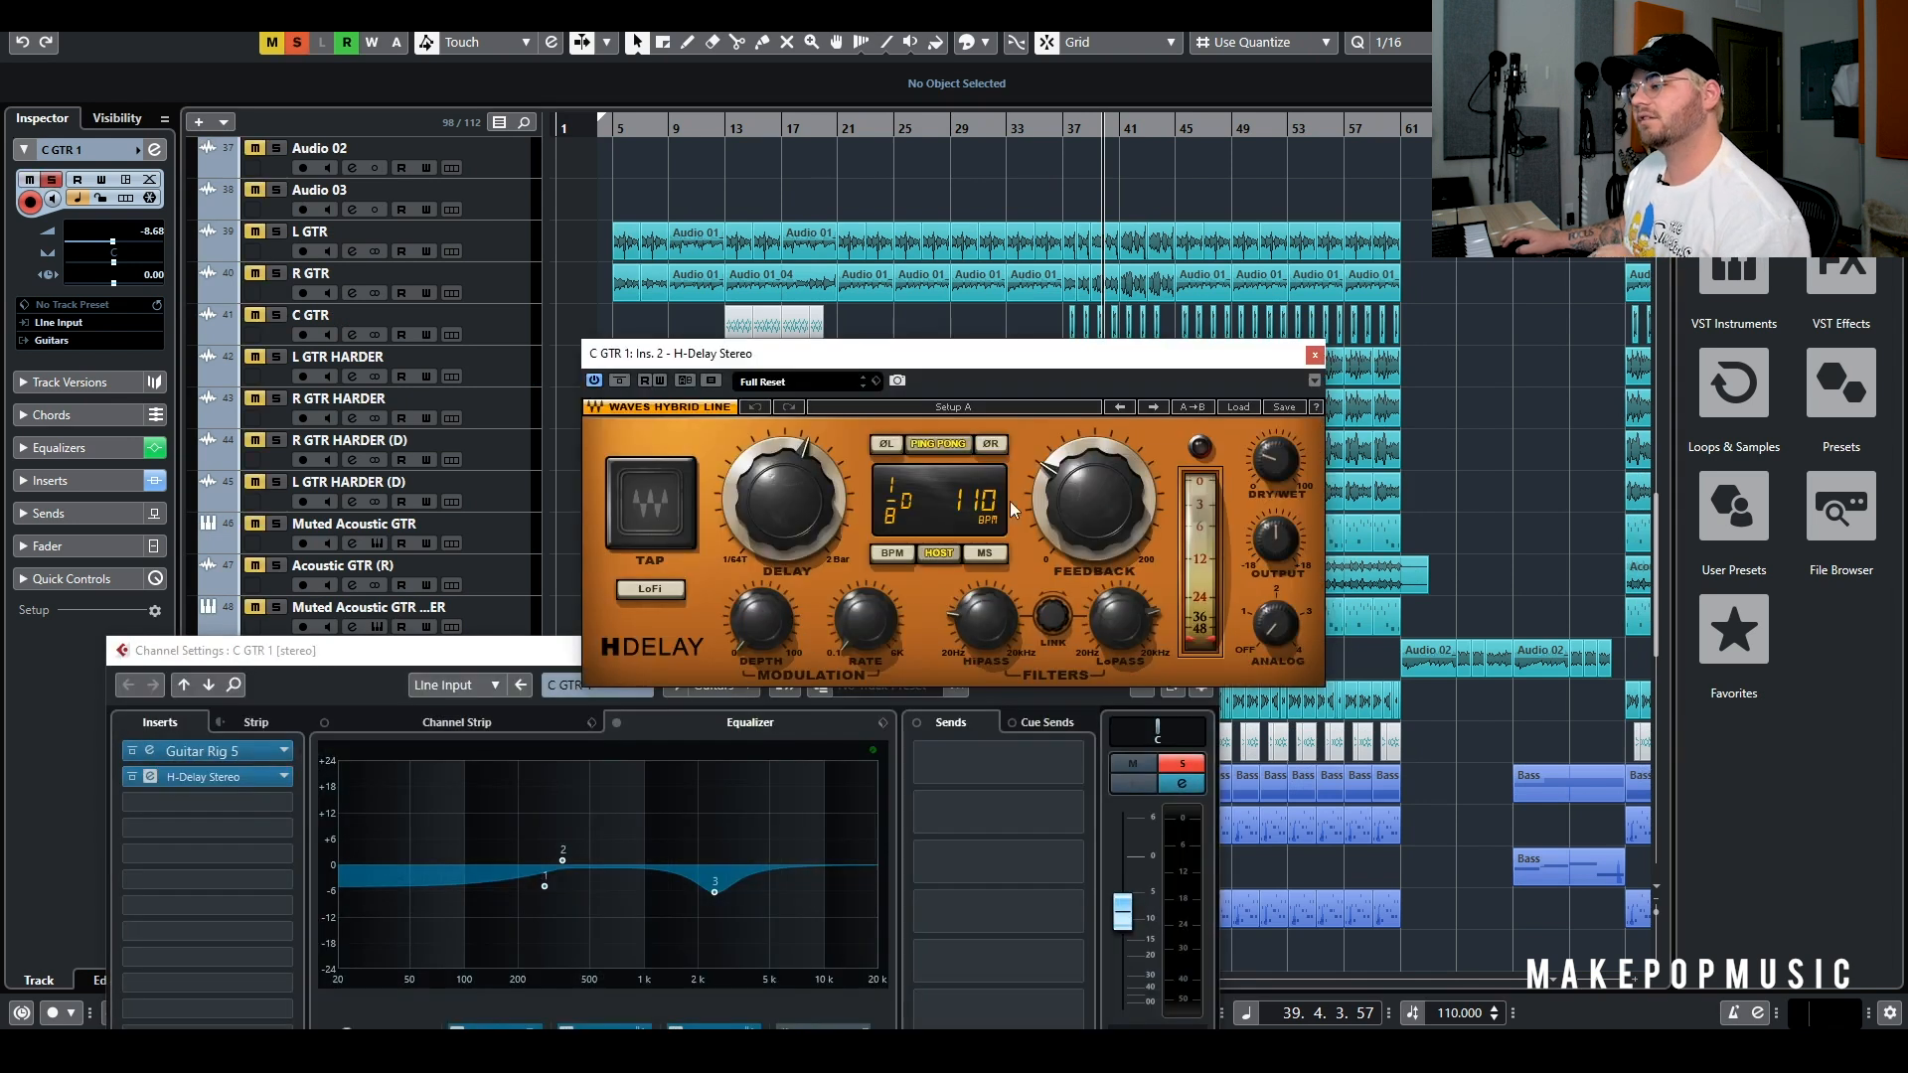
click(1315, 355)
click(1203, 650)
Play the soloed C GTR 1 from just before bar 40, clear its solo during playback, and stop around bar 45
key(space)
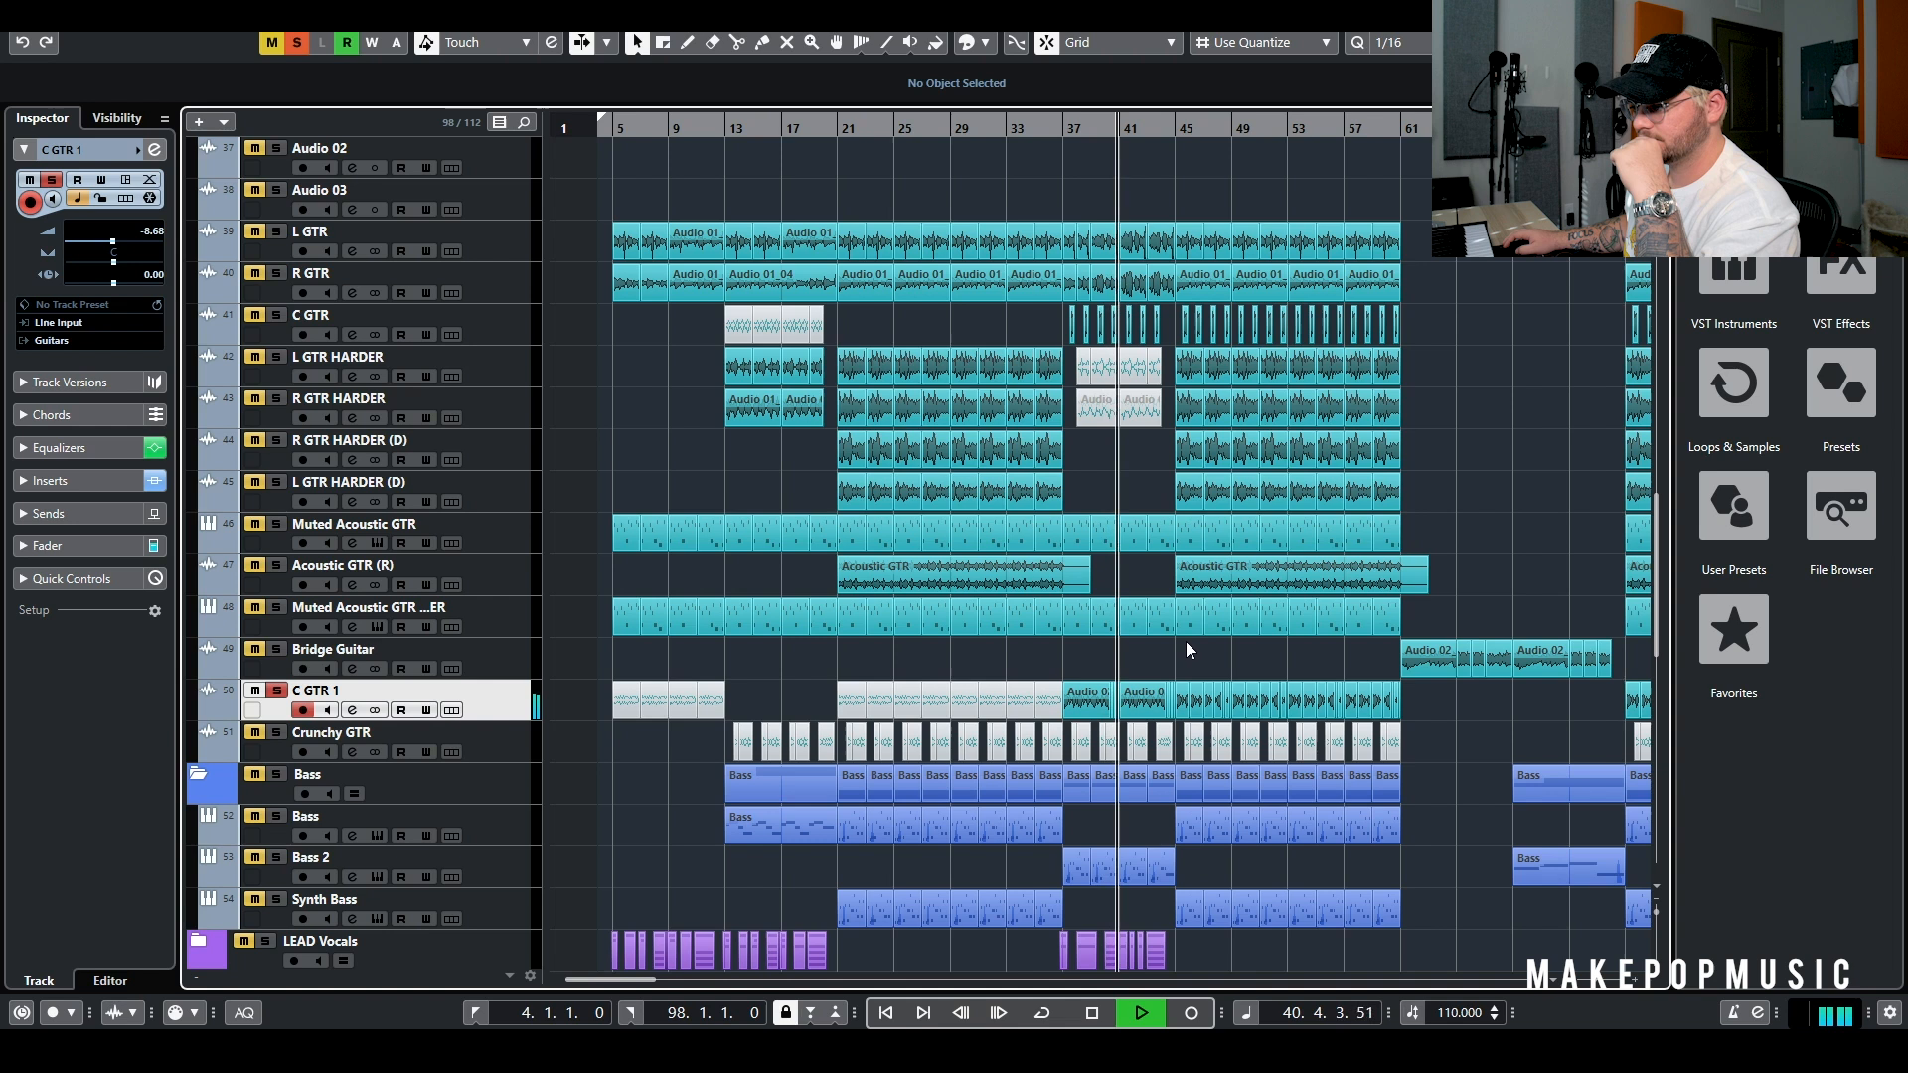
click(277, 689)
key(space)
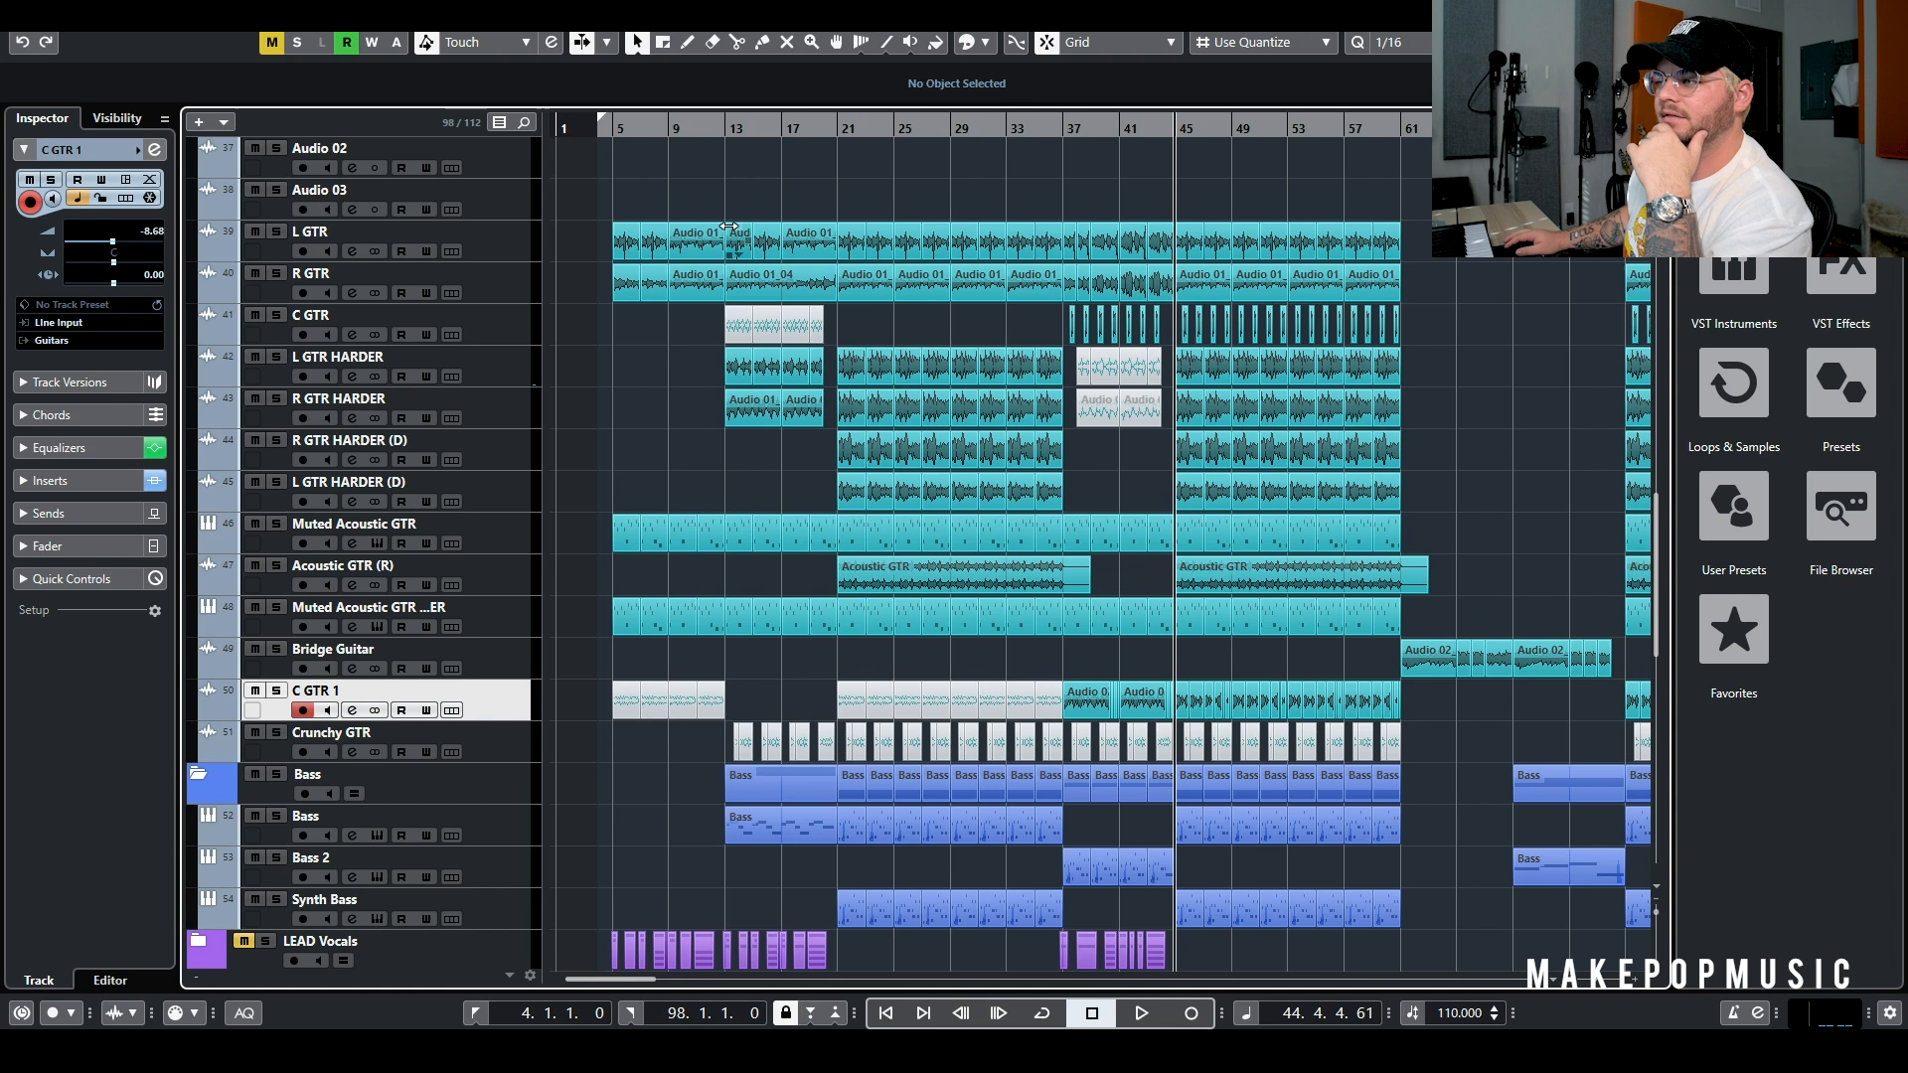
Play the soloed L GTR HARDER from just before bar 13 and add R GTR HARDER to the solo
click(720, 125)
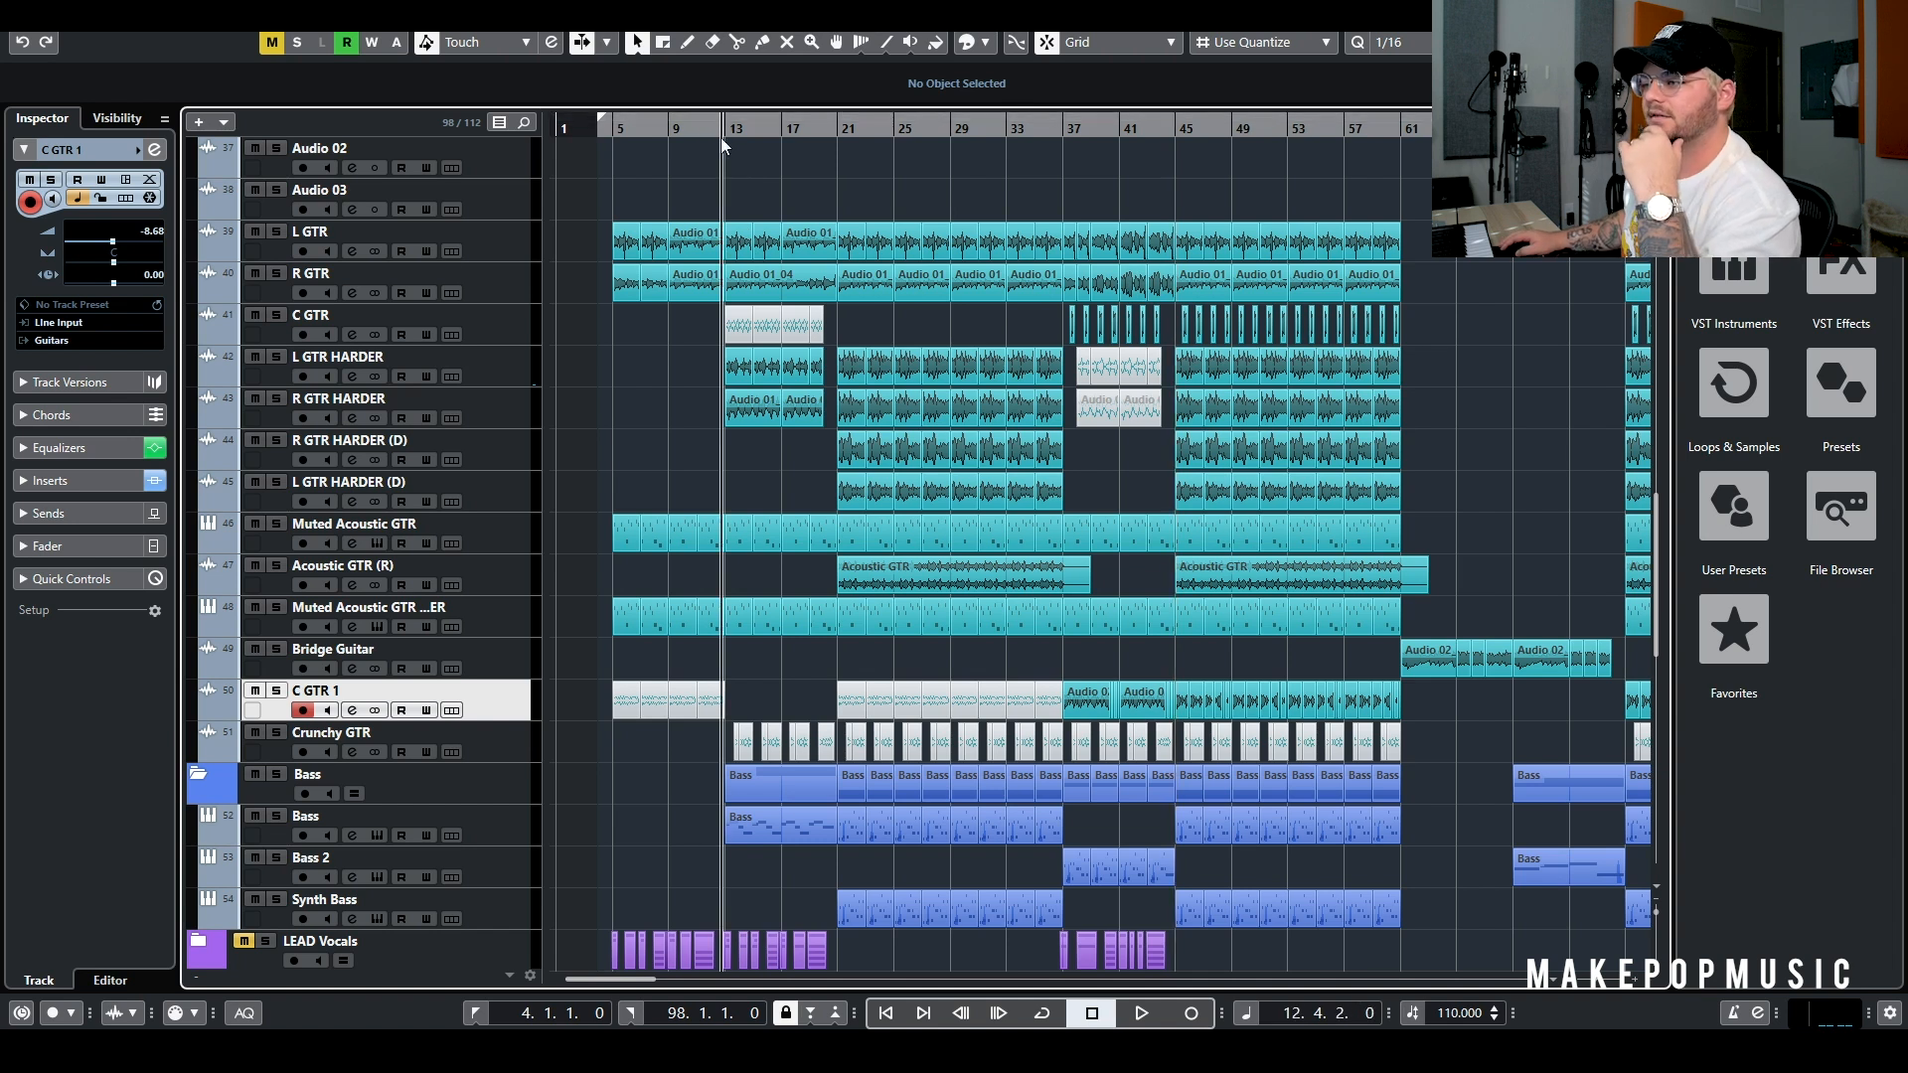
click(276, 355)
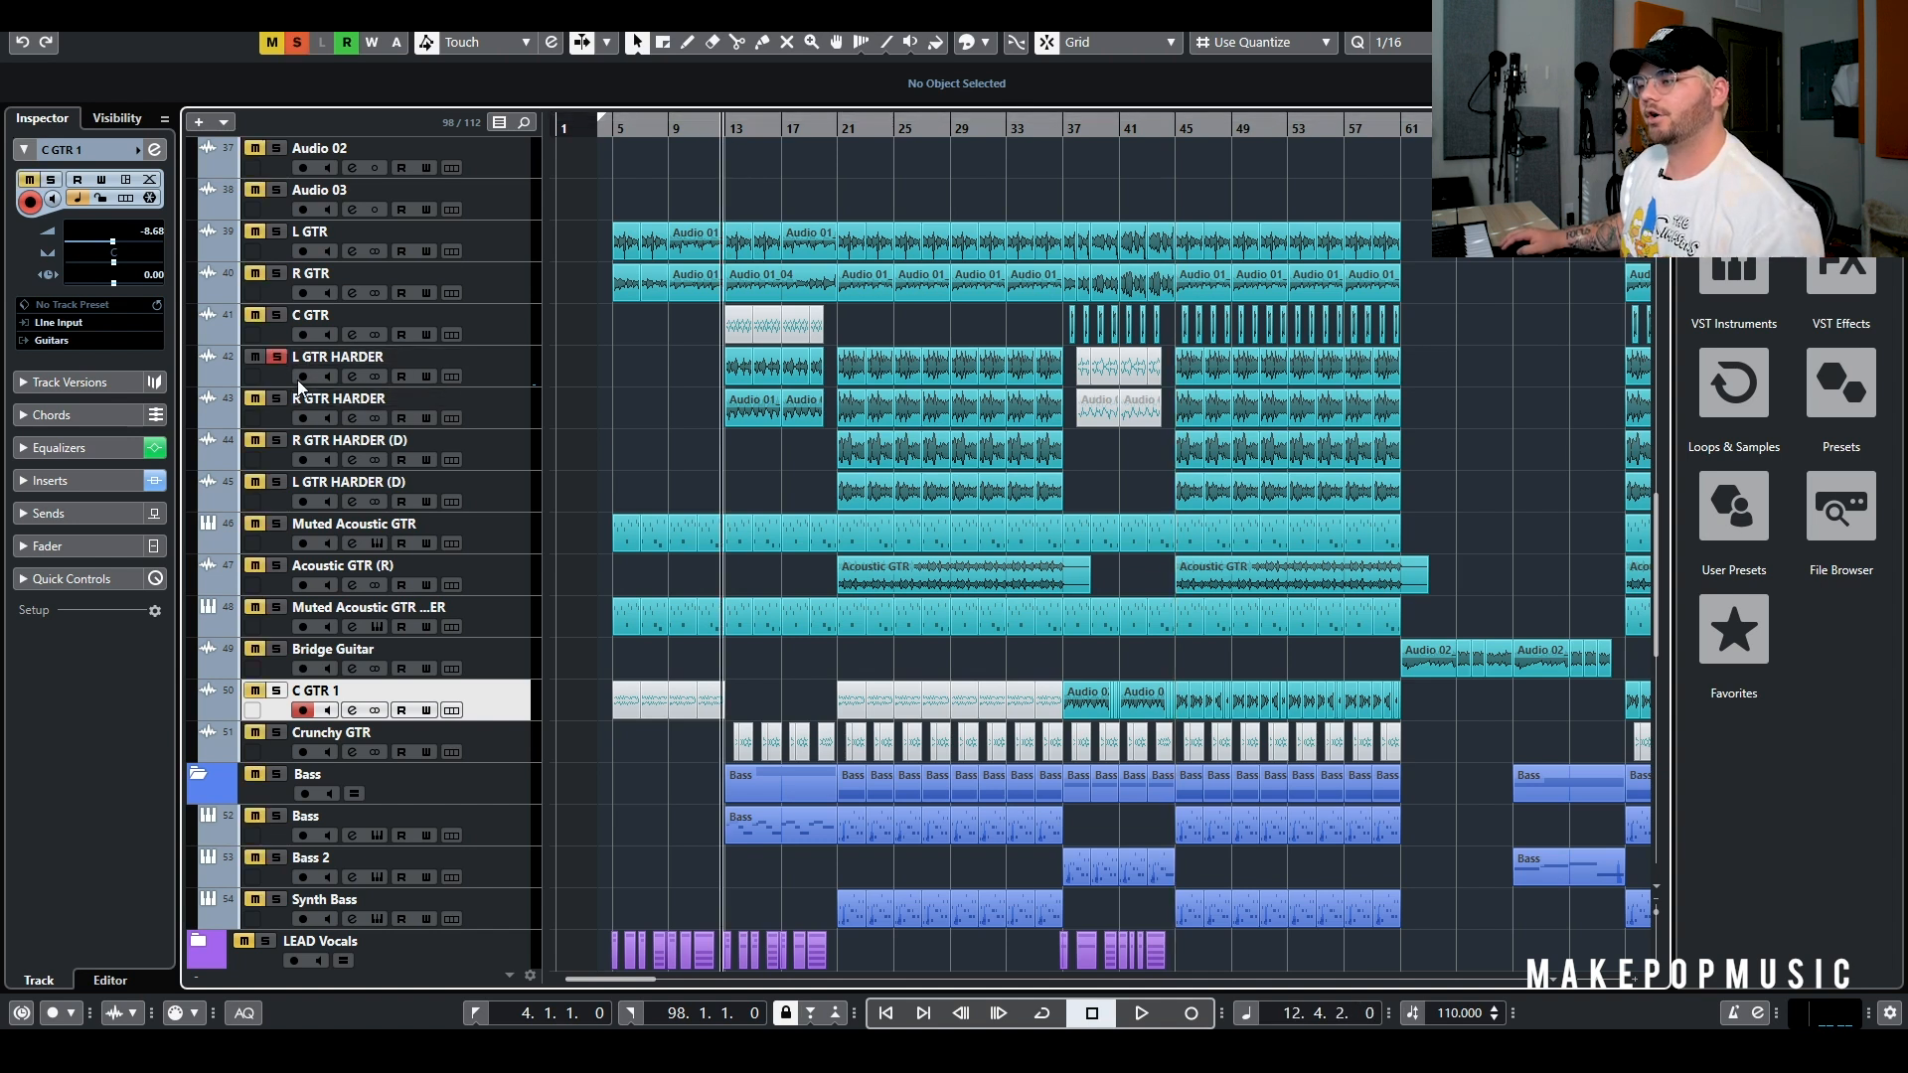
key(space)
click(274, 401)
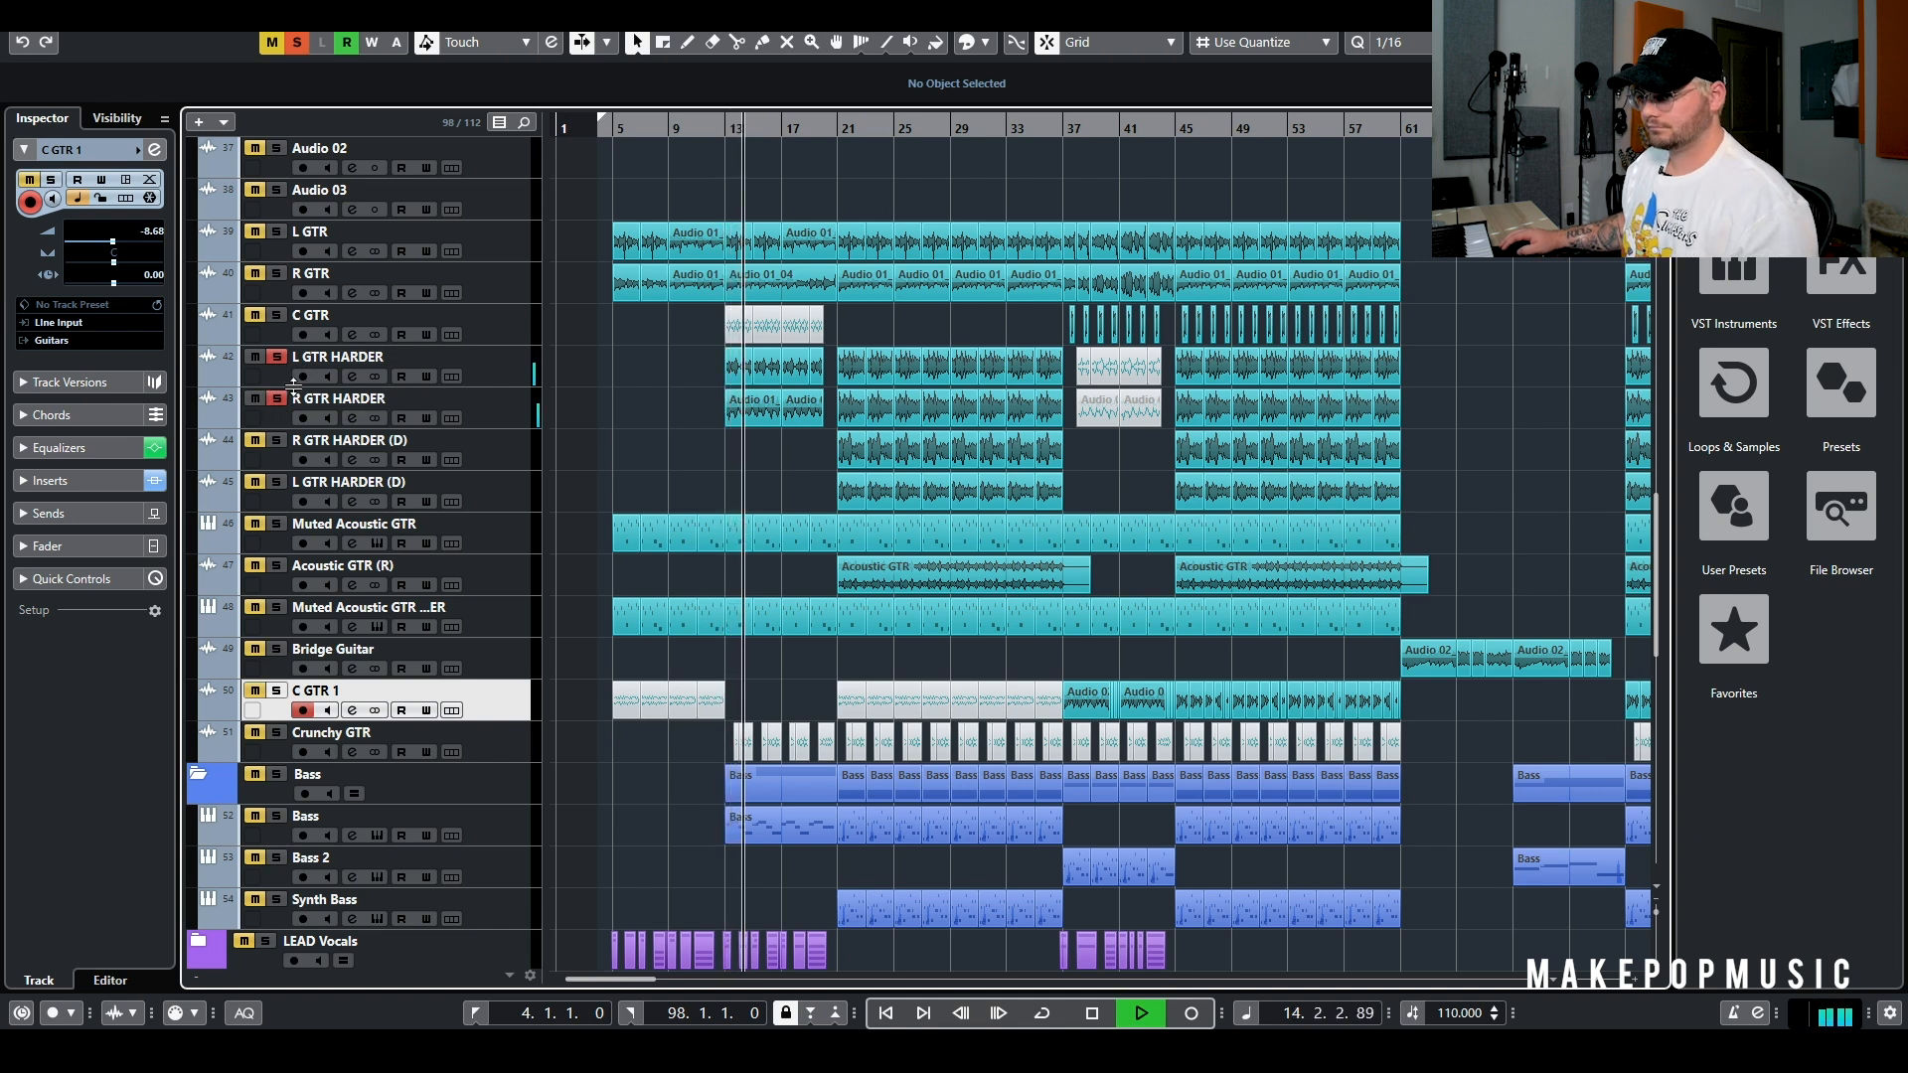
View the L GTR HARDER channel's equalizer curve during playback, remove R GTR HARDER from the solo, and stop
click(353, 387)
click(353, 378)
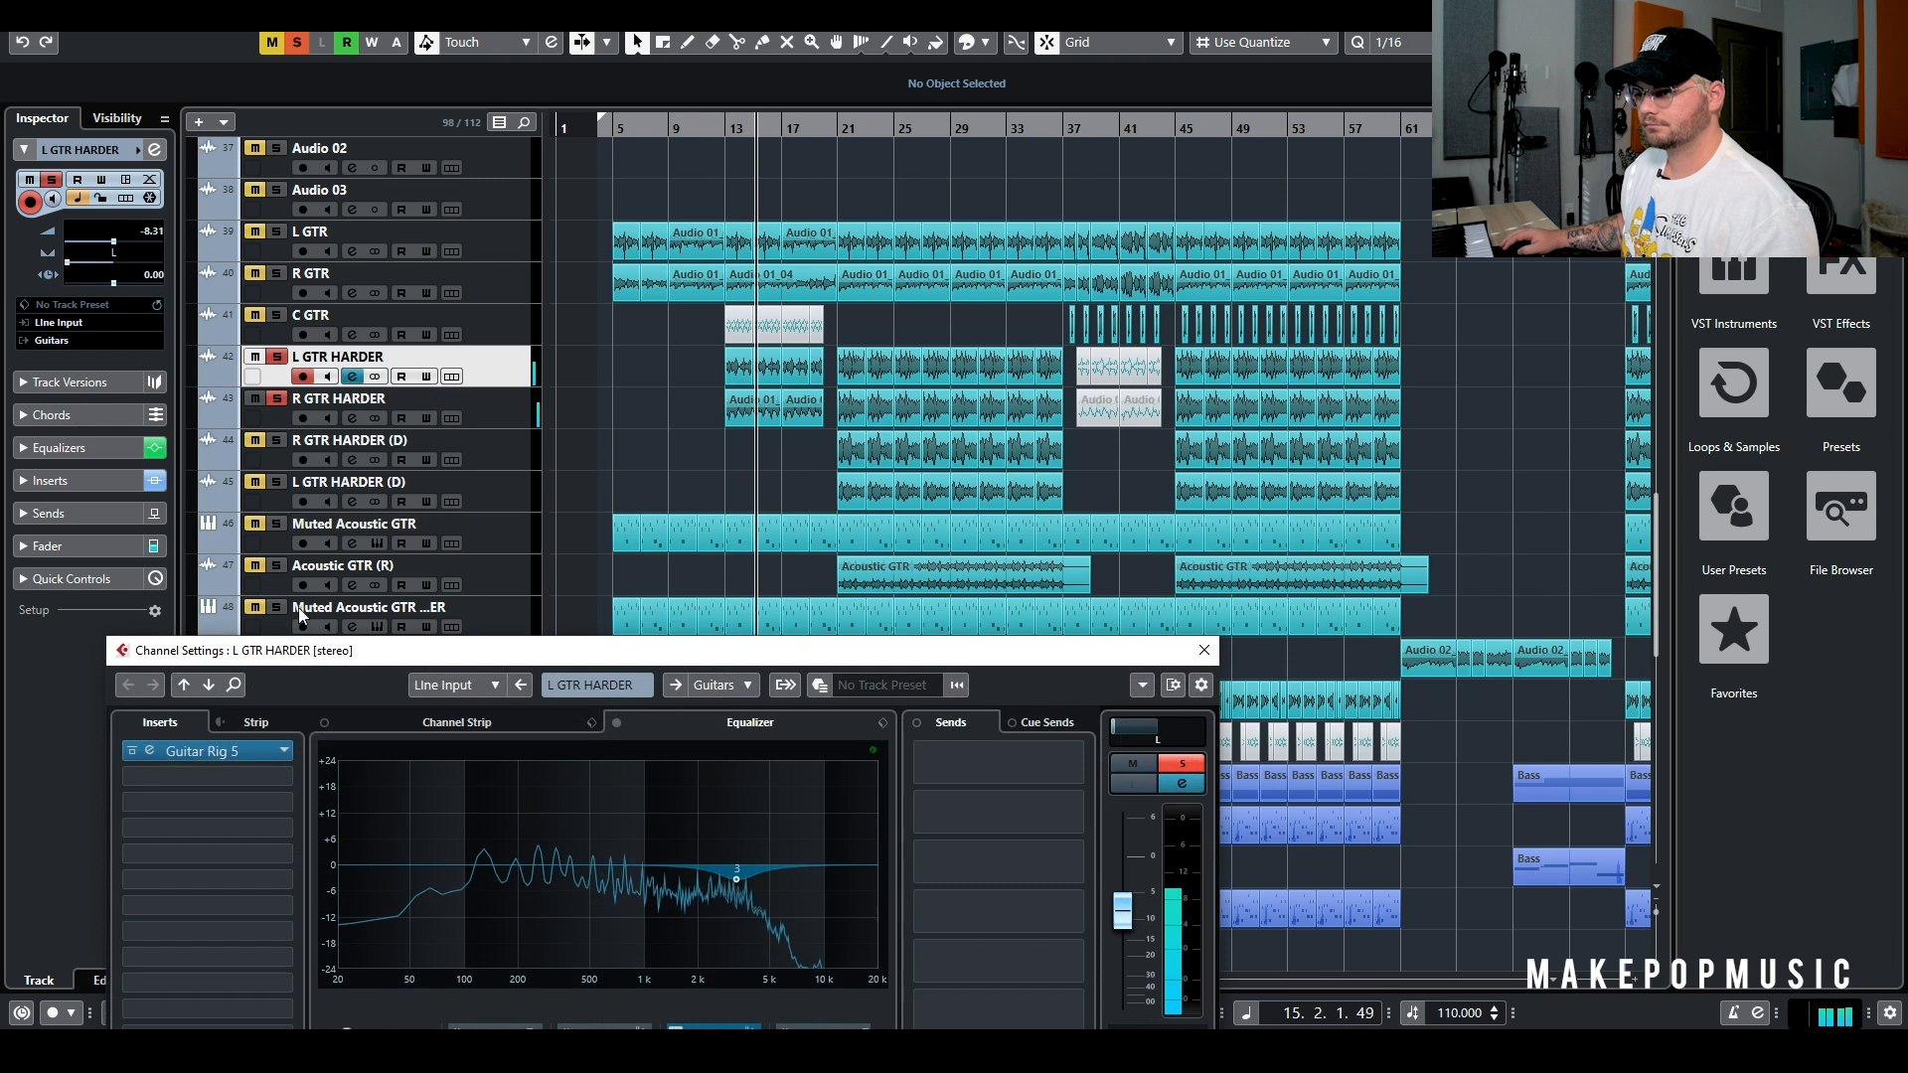
click(275, 399)
key(space)
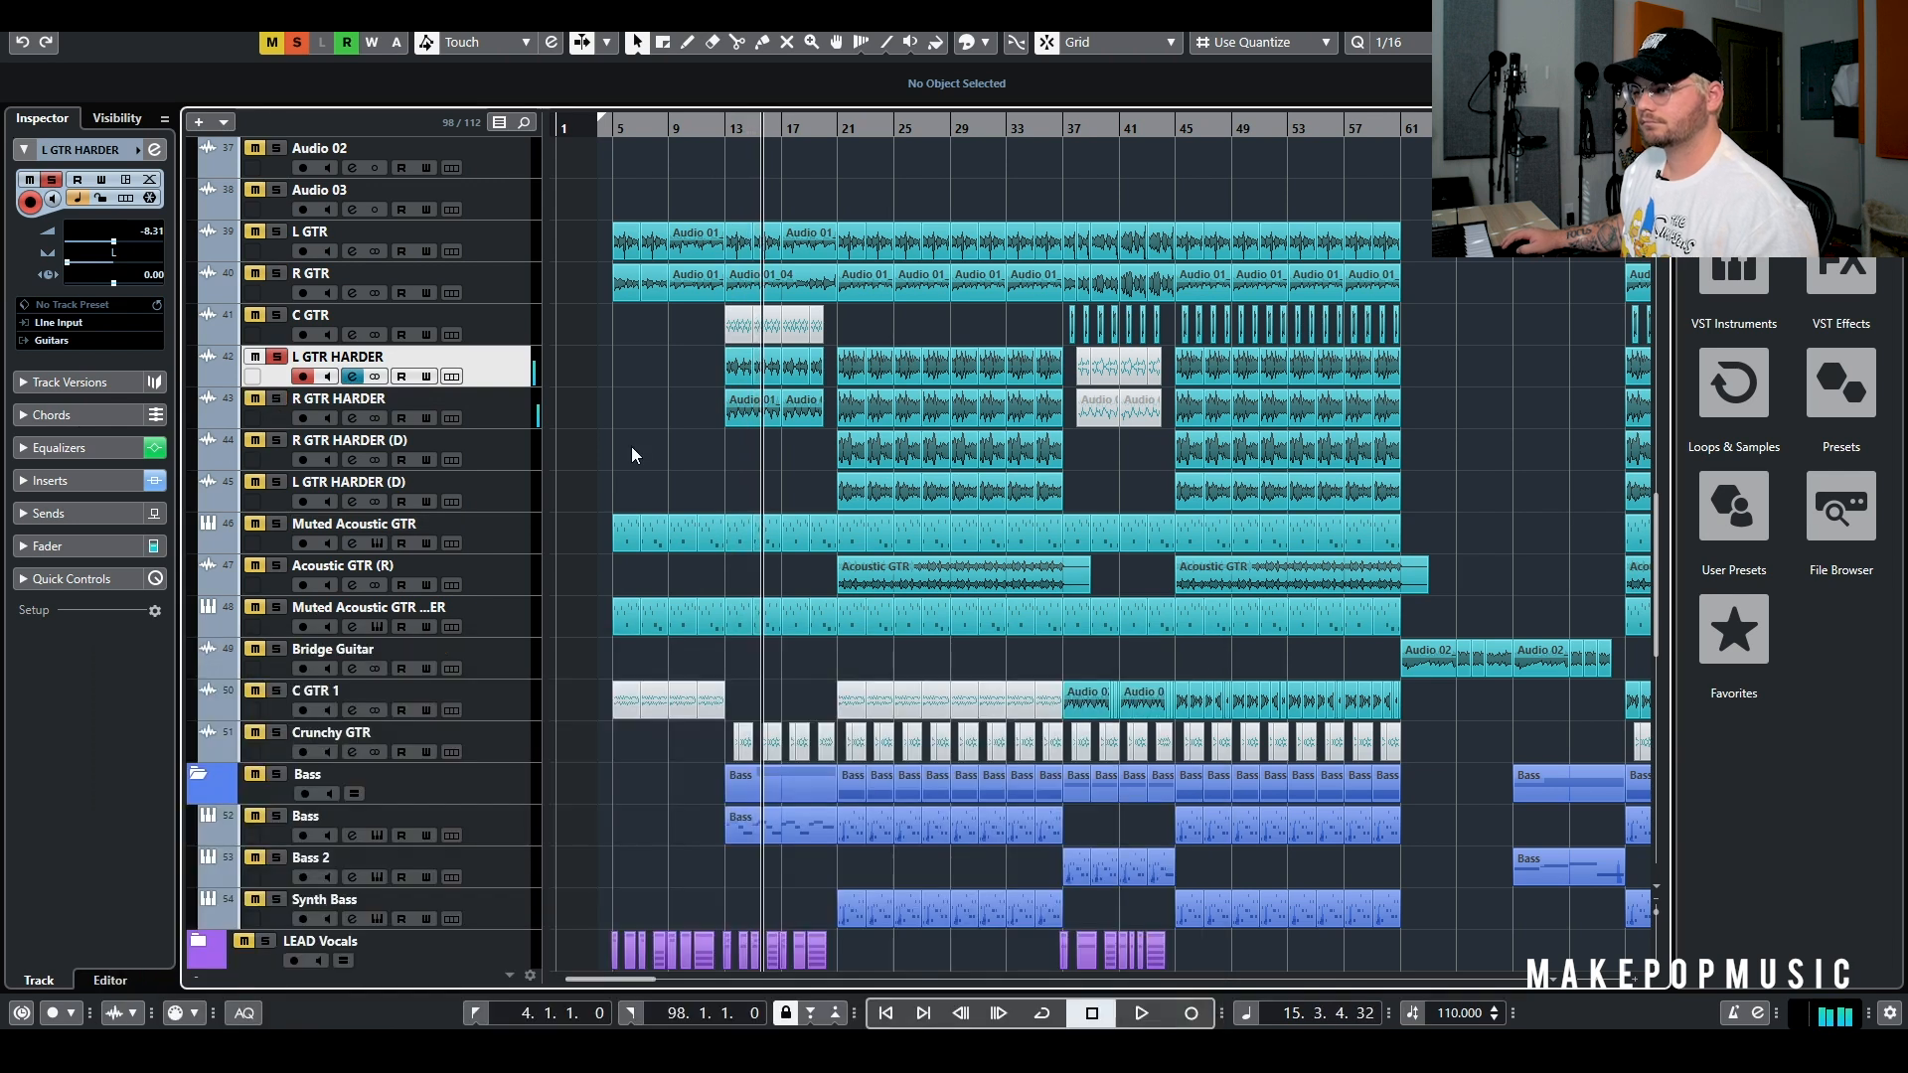
Open the Guitar Rig 5 insert of L GTR HARDER and reposition its window to review the Citrus amp and Control Room
click(353, 379)
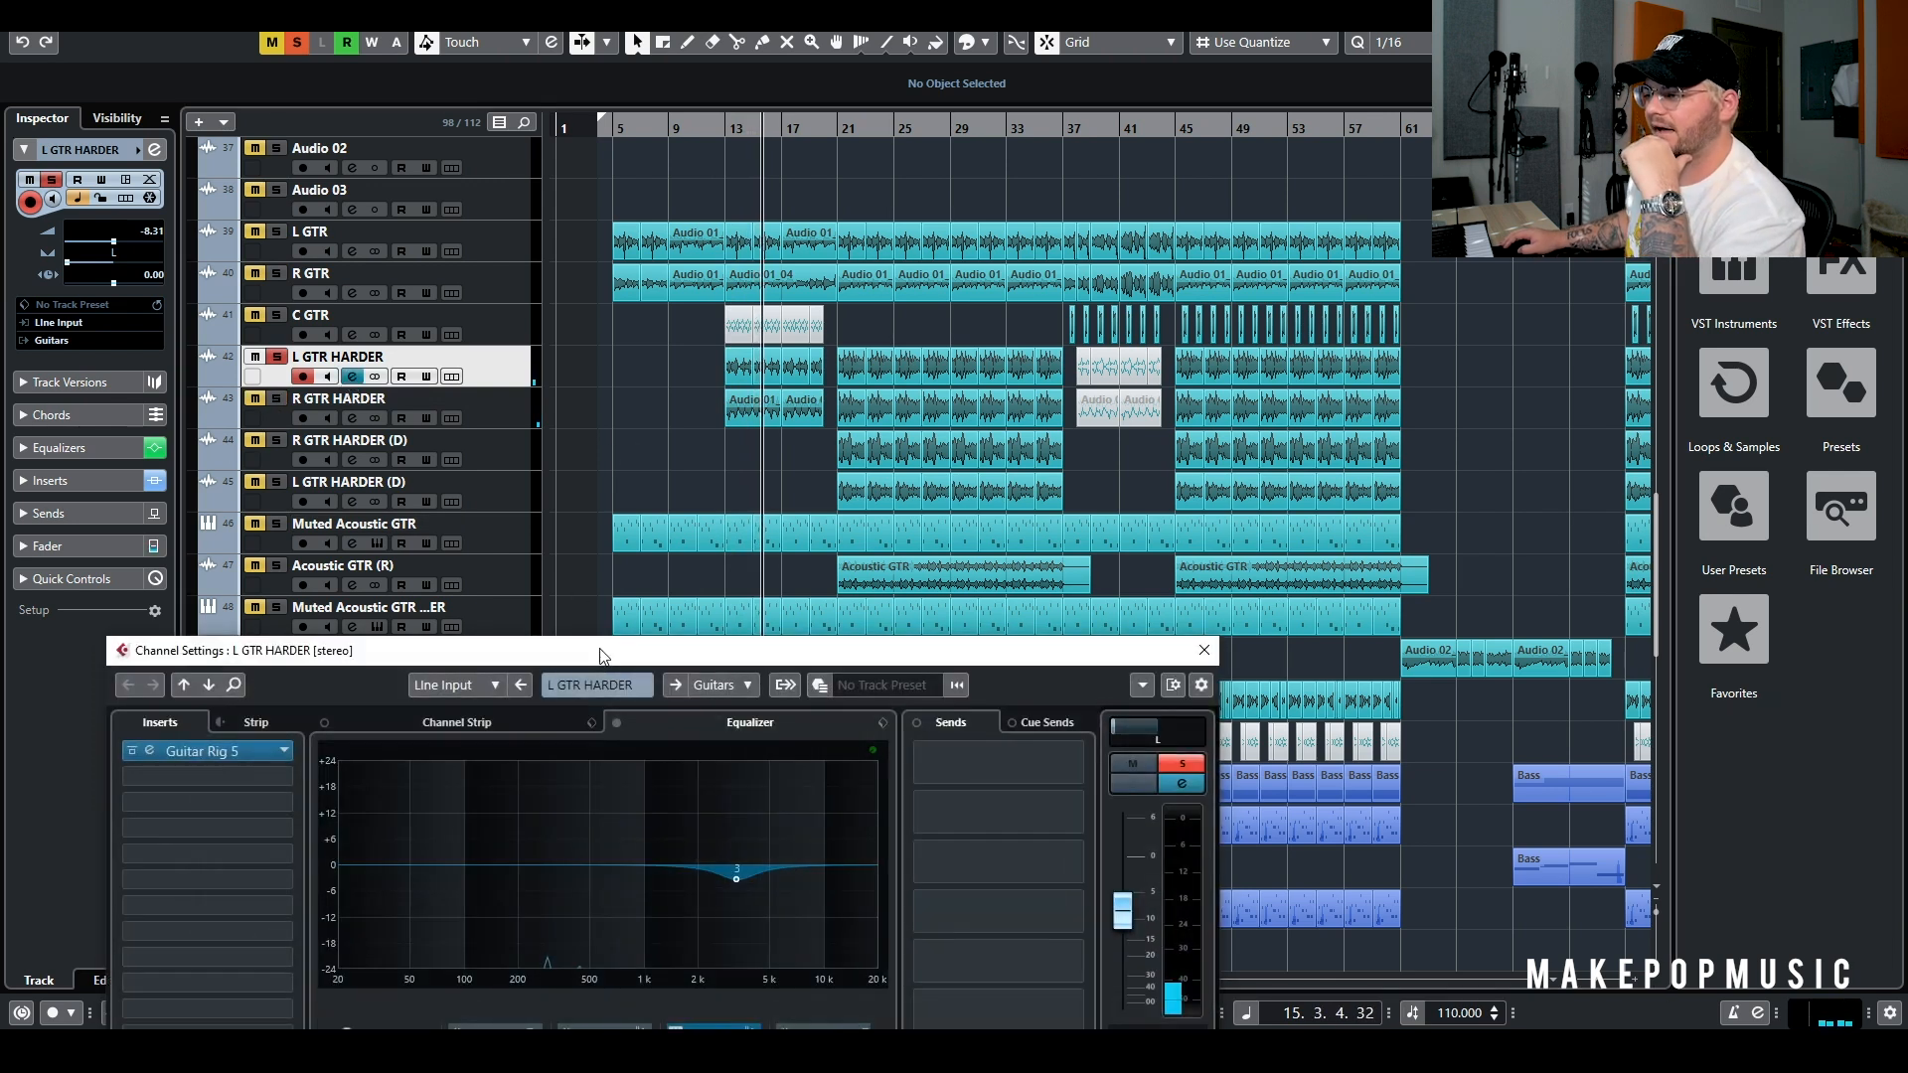
click(955, 296)
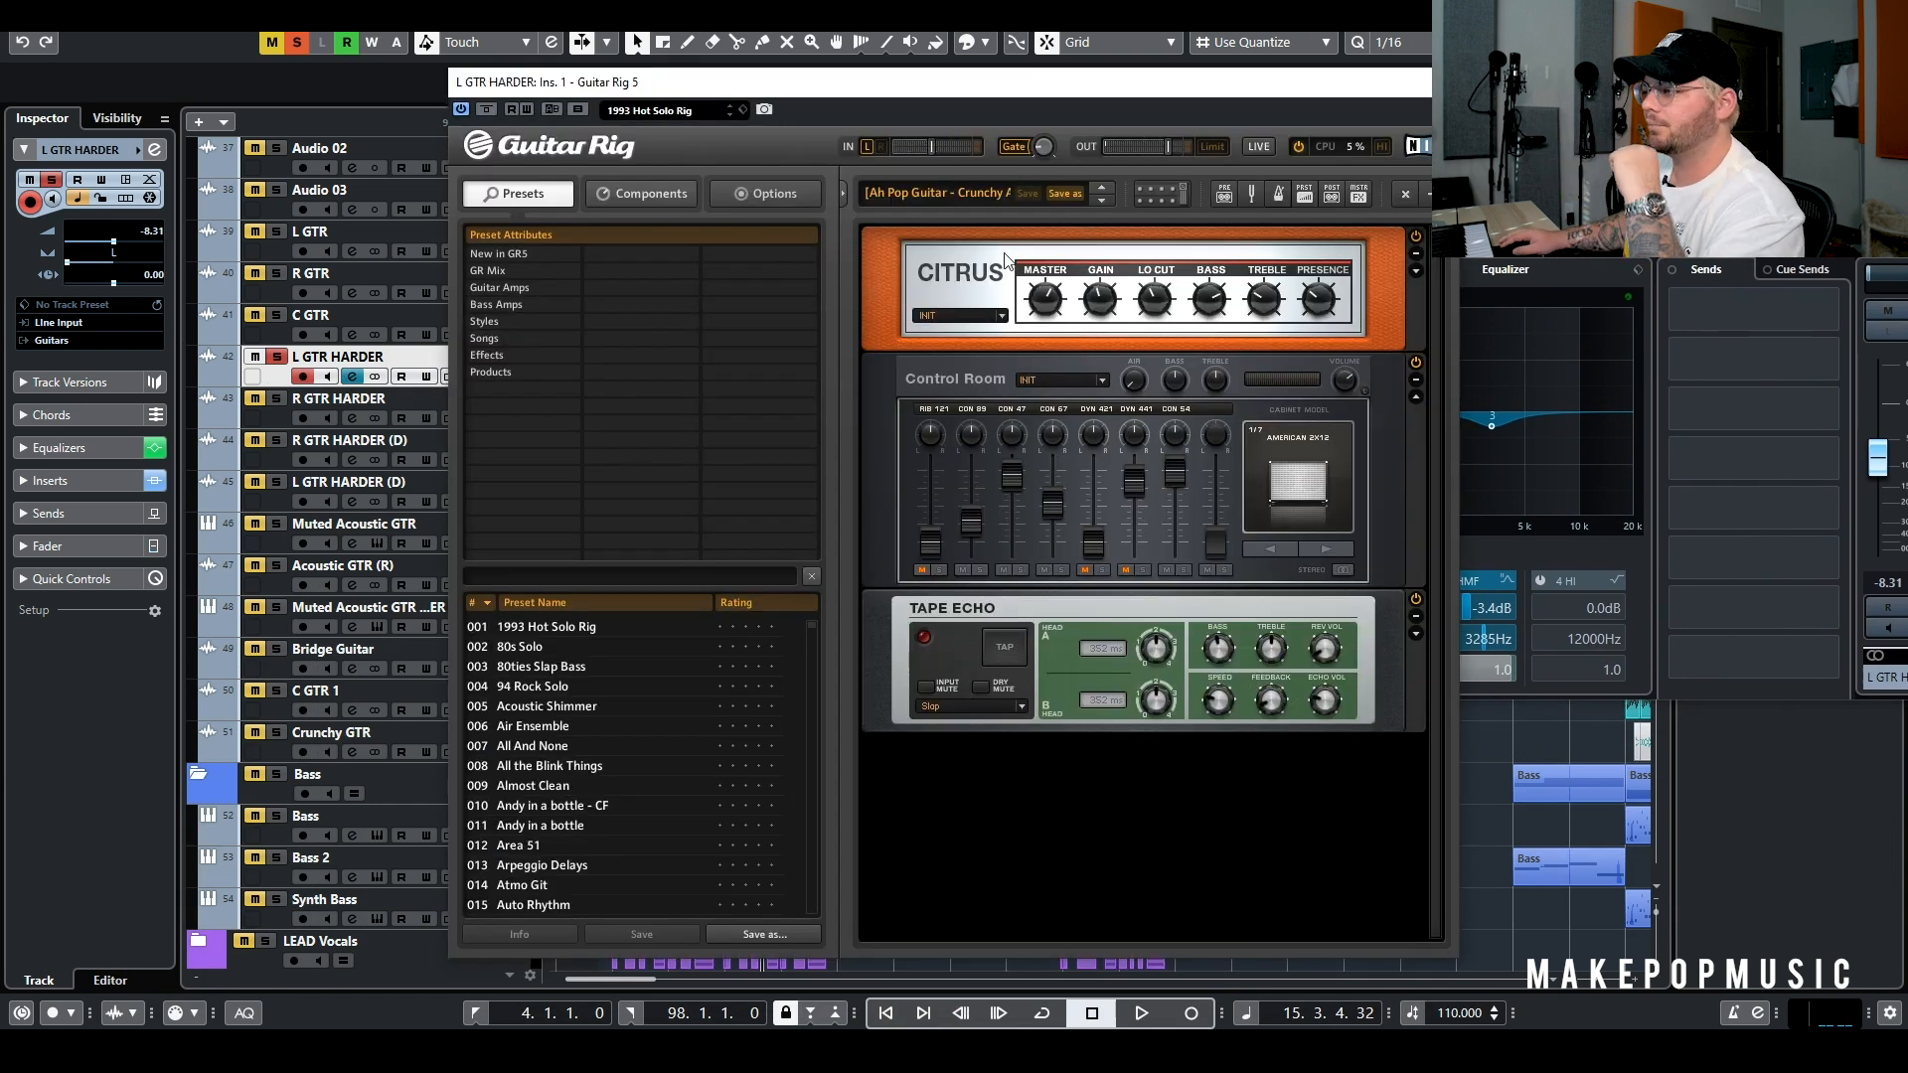
drag(1002, 98, 962, 492)
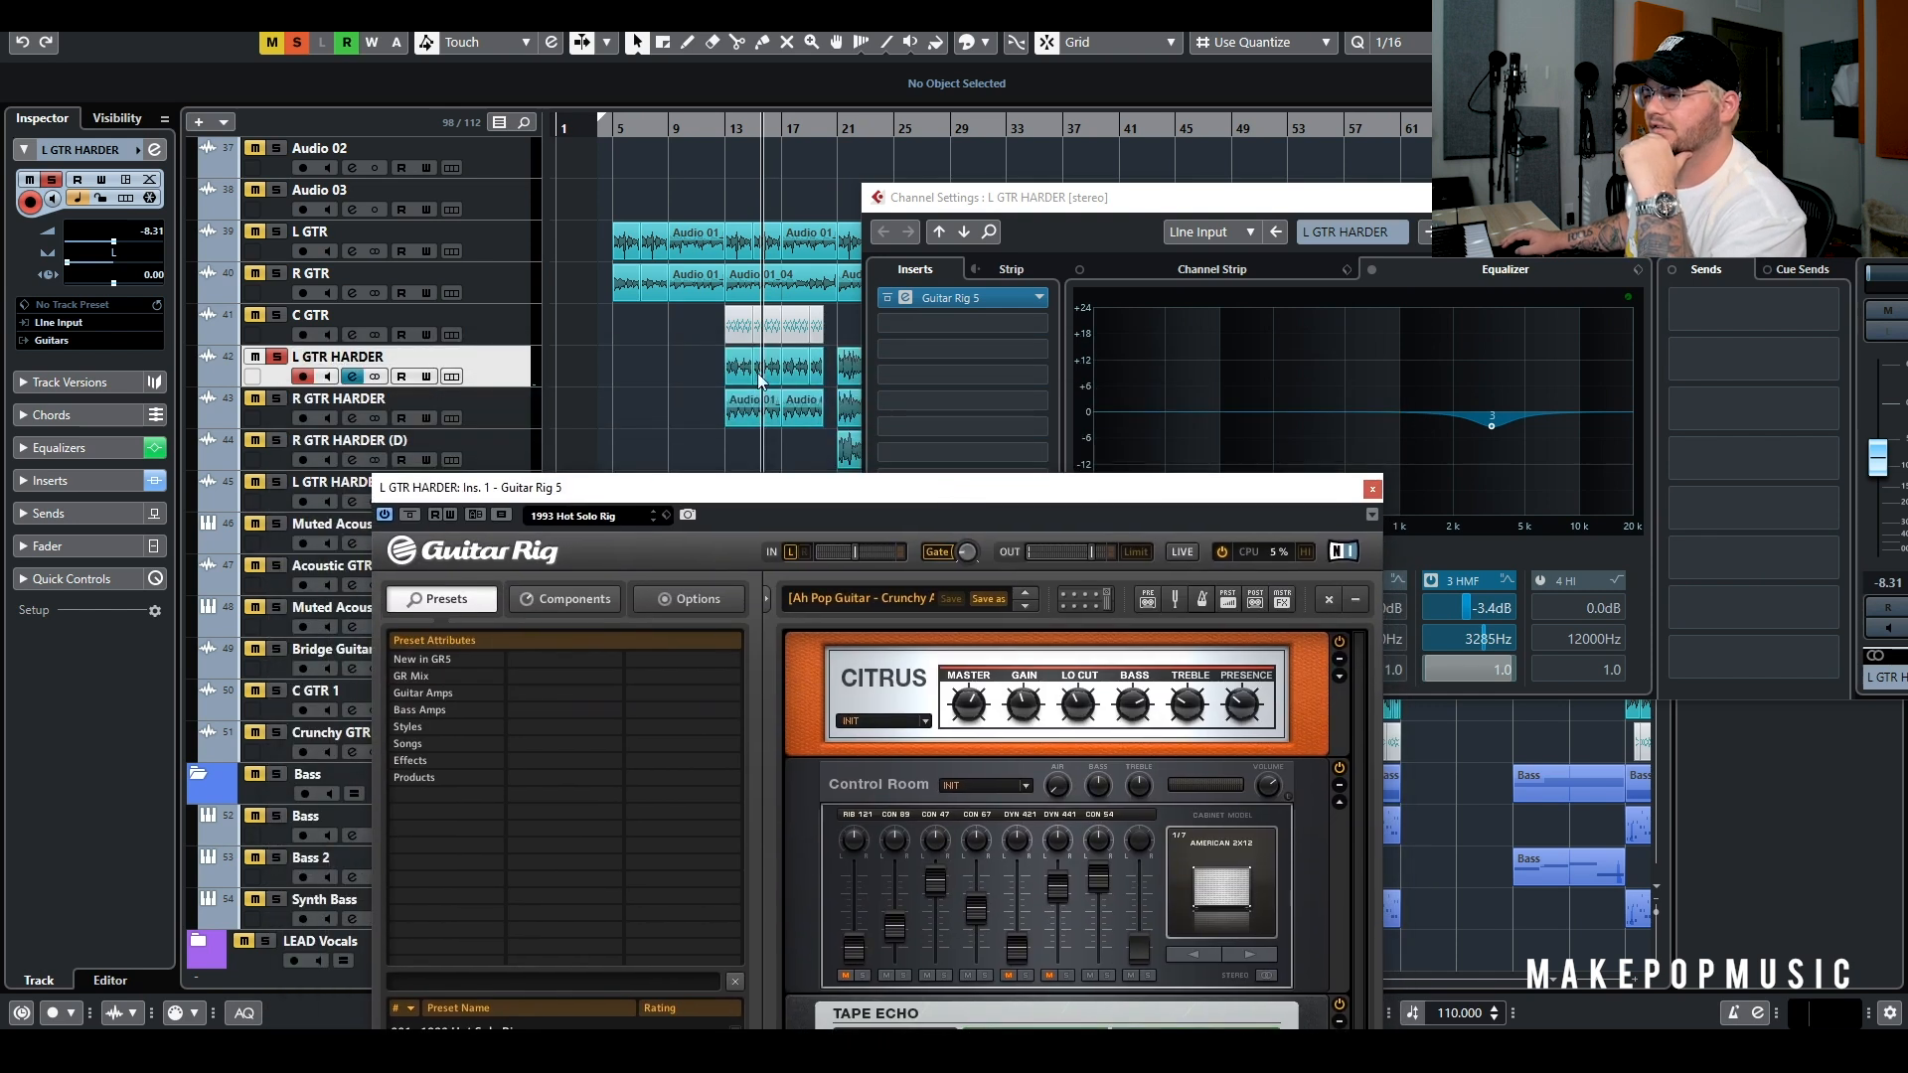
Bypass L GTR HARDER's inserts and equalizer, play from bar 13, and re-enable both during playback to compare the sound
click(156, 478)
click(154, 447)
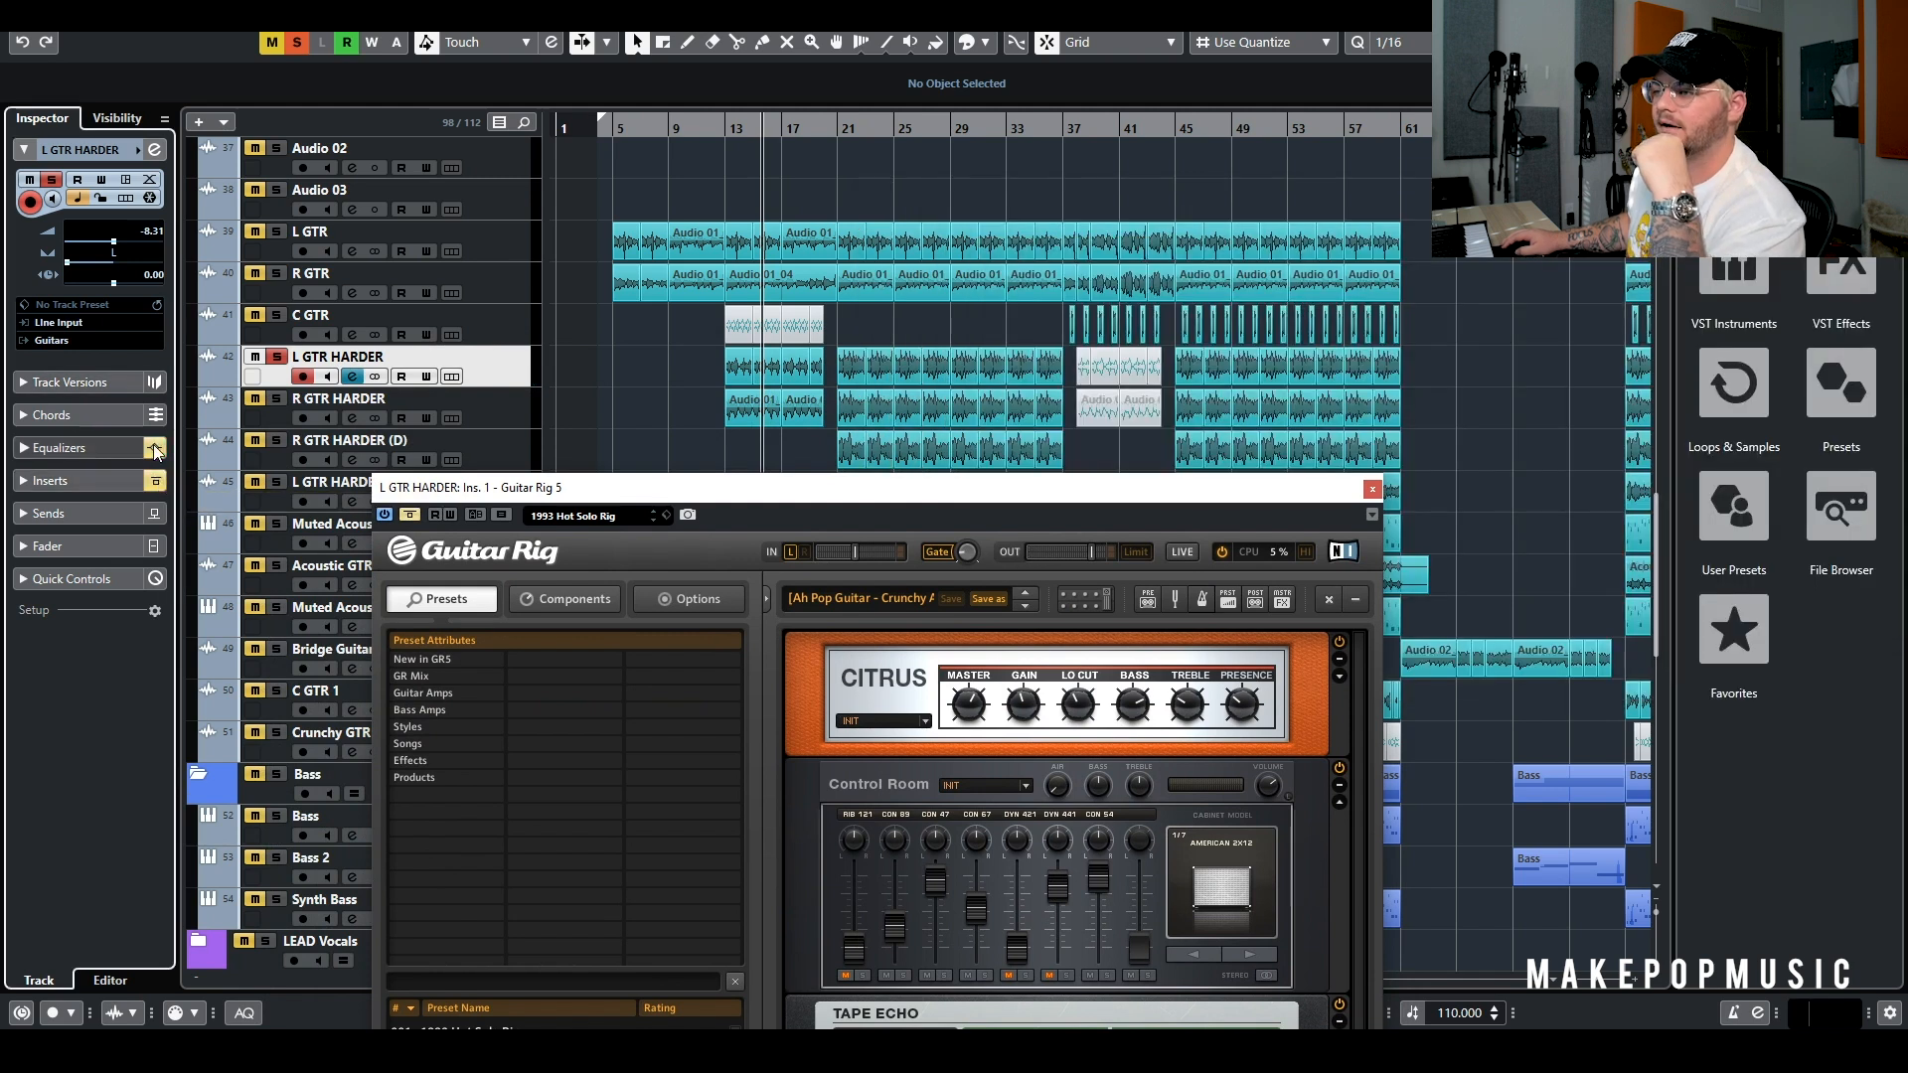
click(724, 129)
key(space)
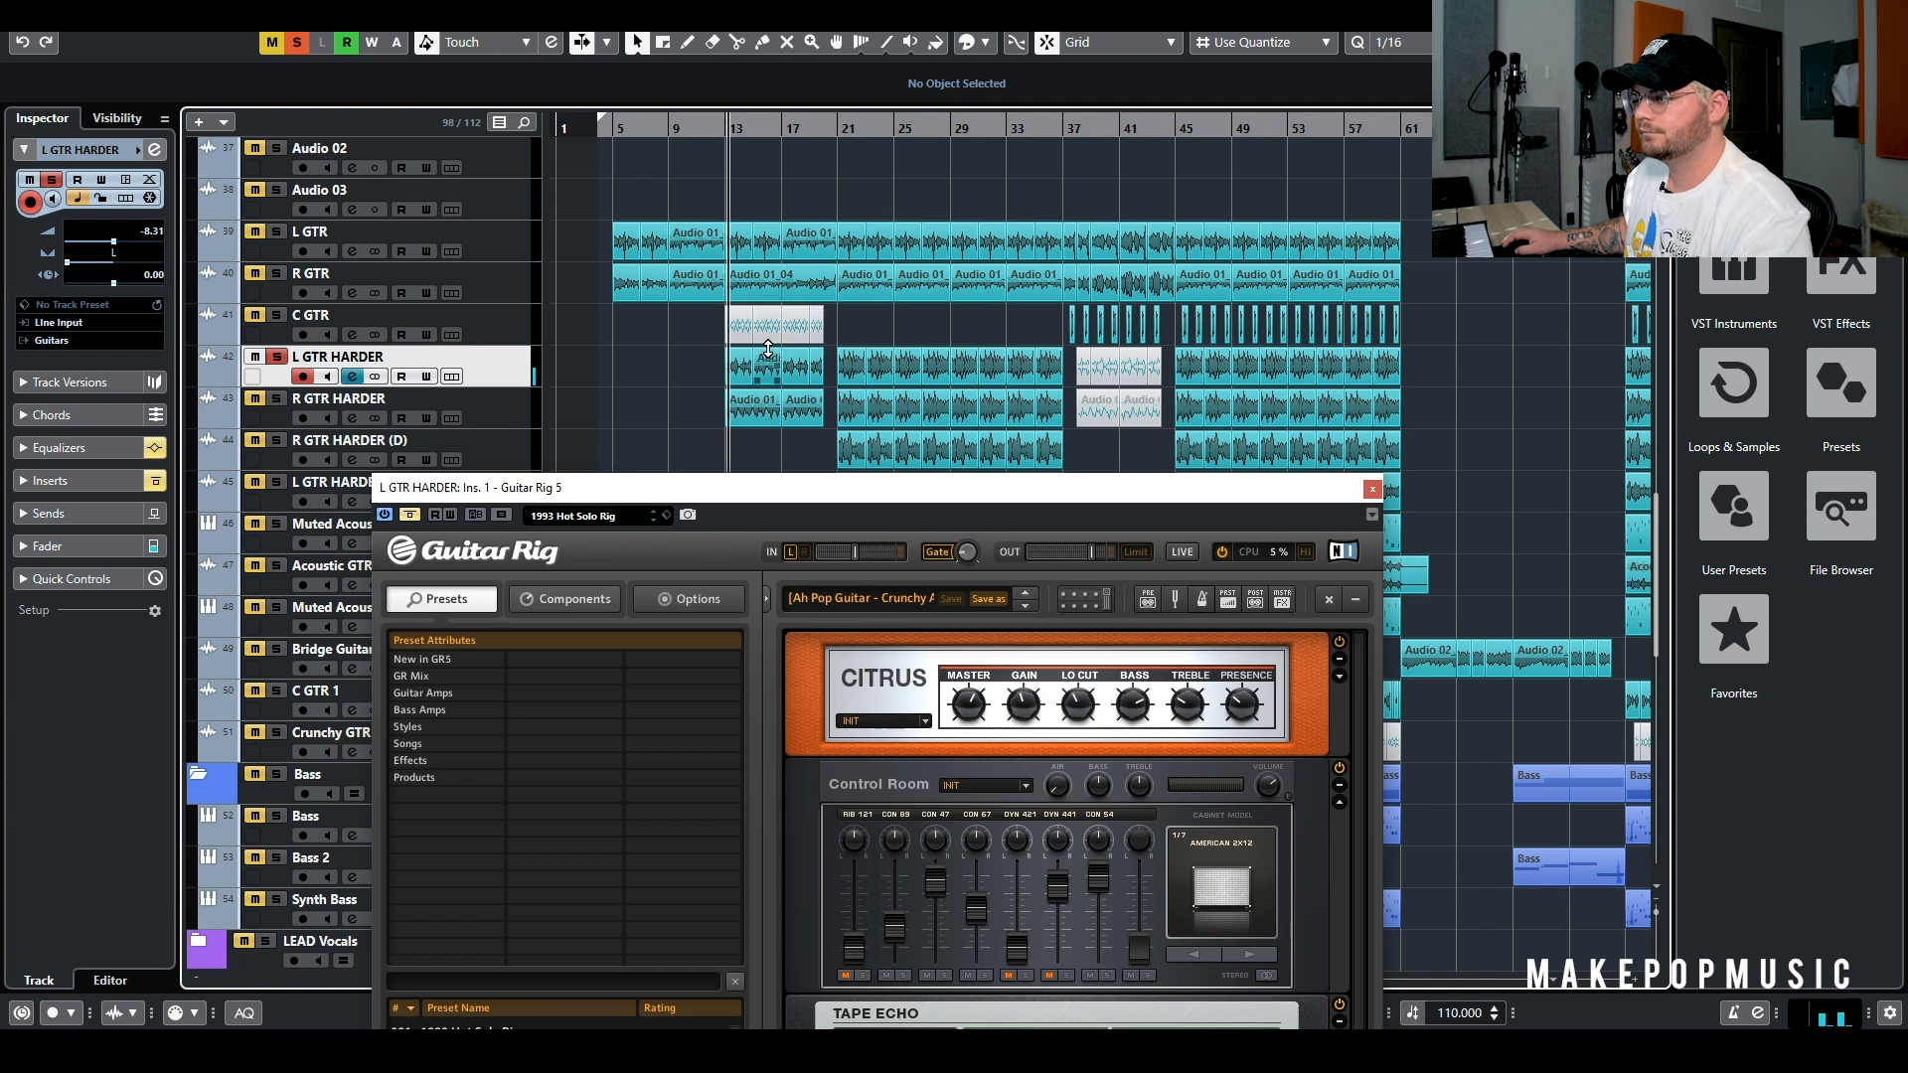
click(154, 482)
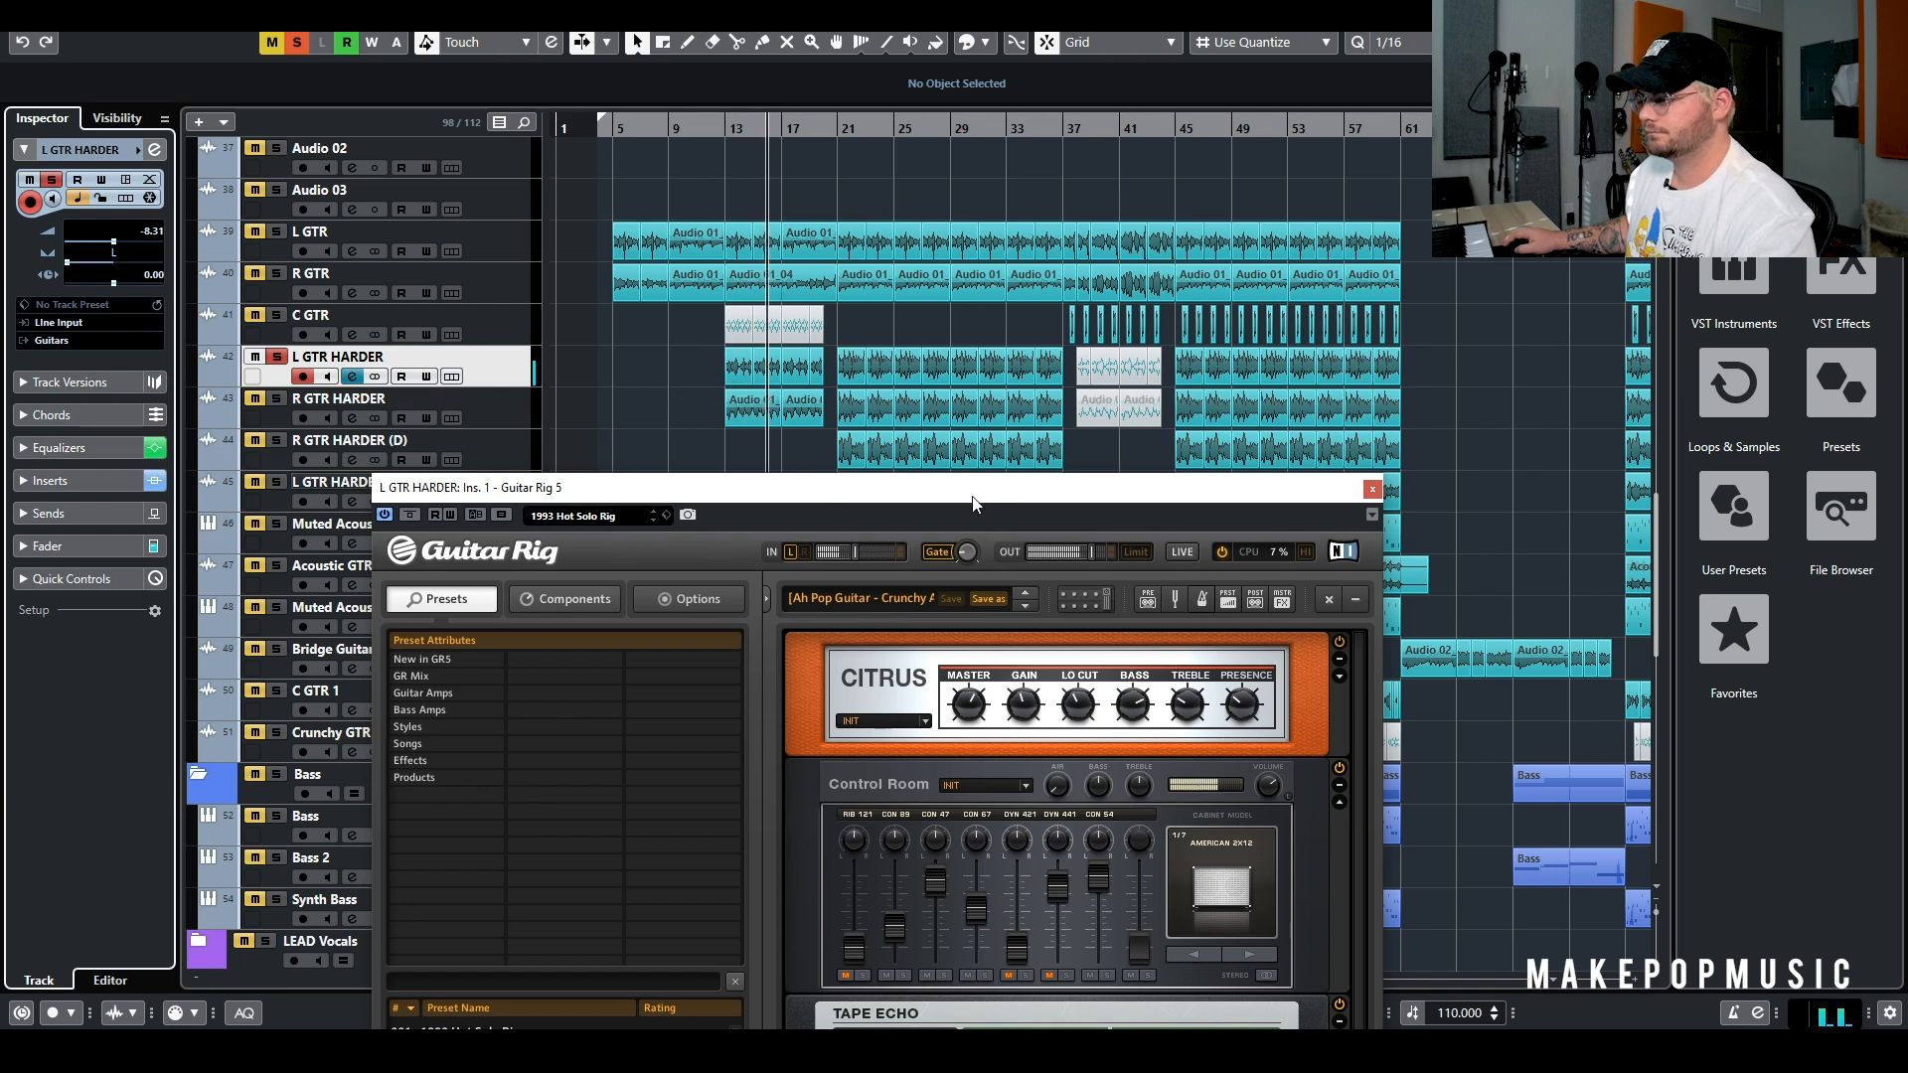
Reposition the Guitar Rig 5 window and review the Citrus amp's Master, Gain, Lo Cut, Bass, Treble and Presence settings
drag(973, 497, 1497, 101)
drag(1324, 107, 586, 573)
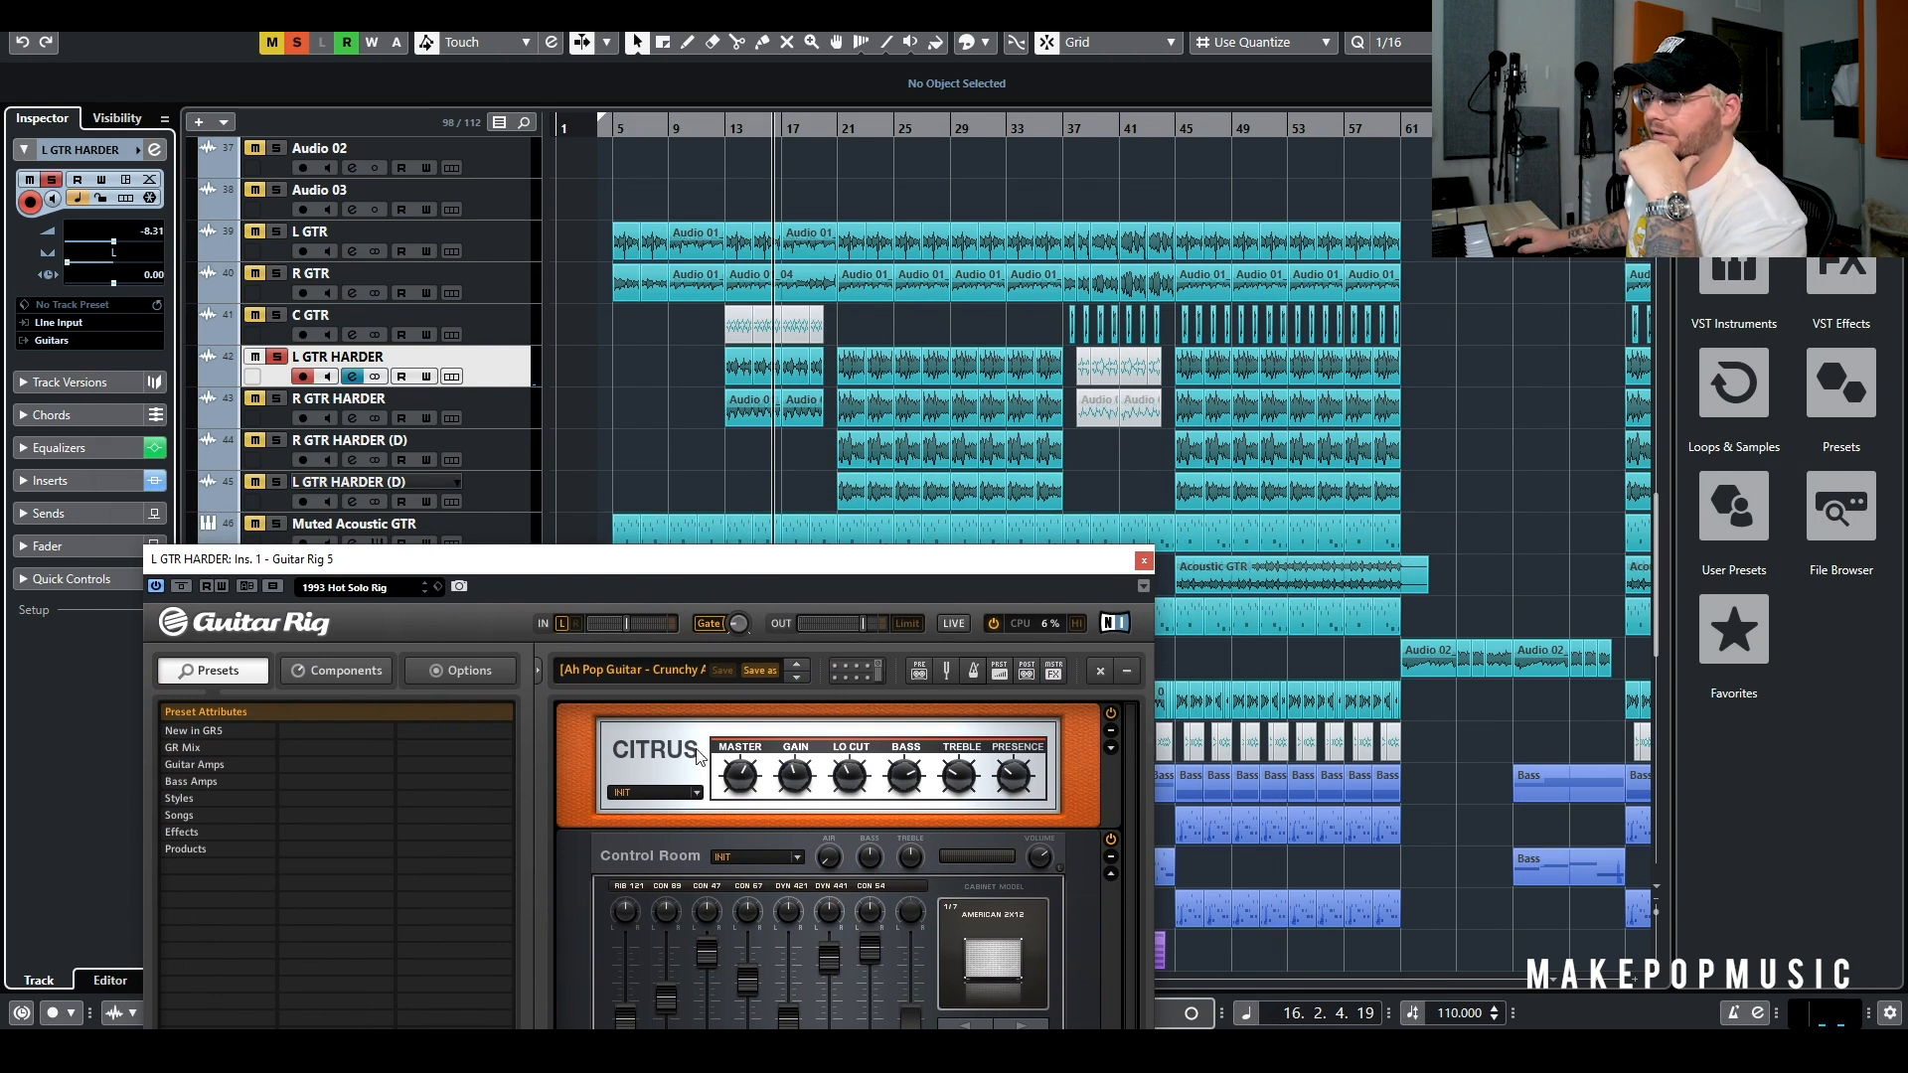
mouse_move(737, 795)
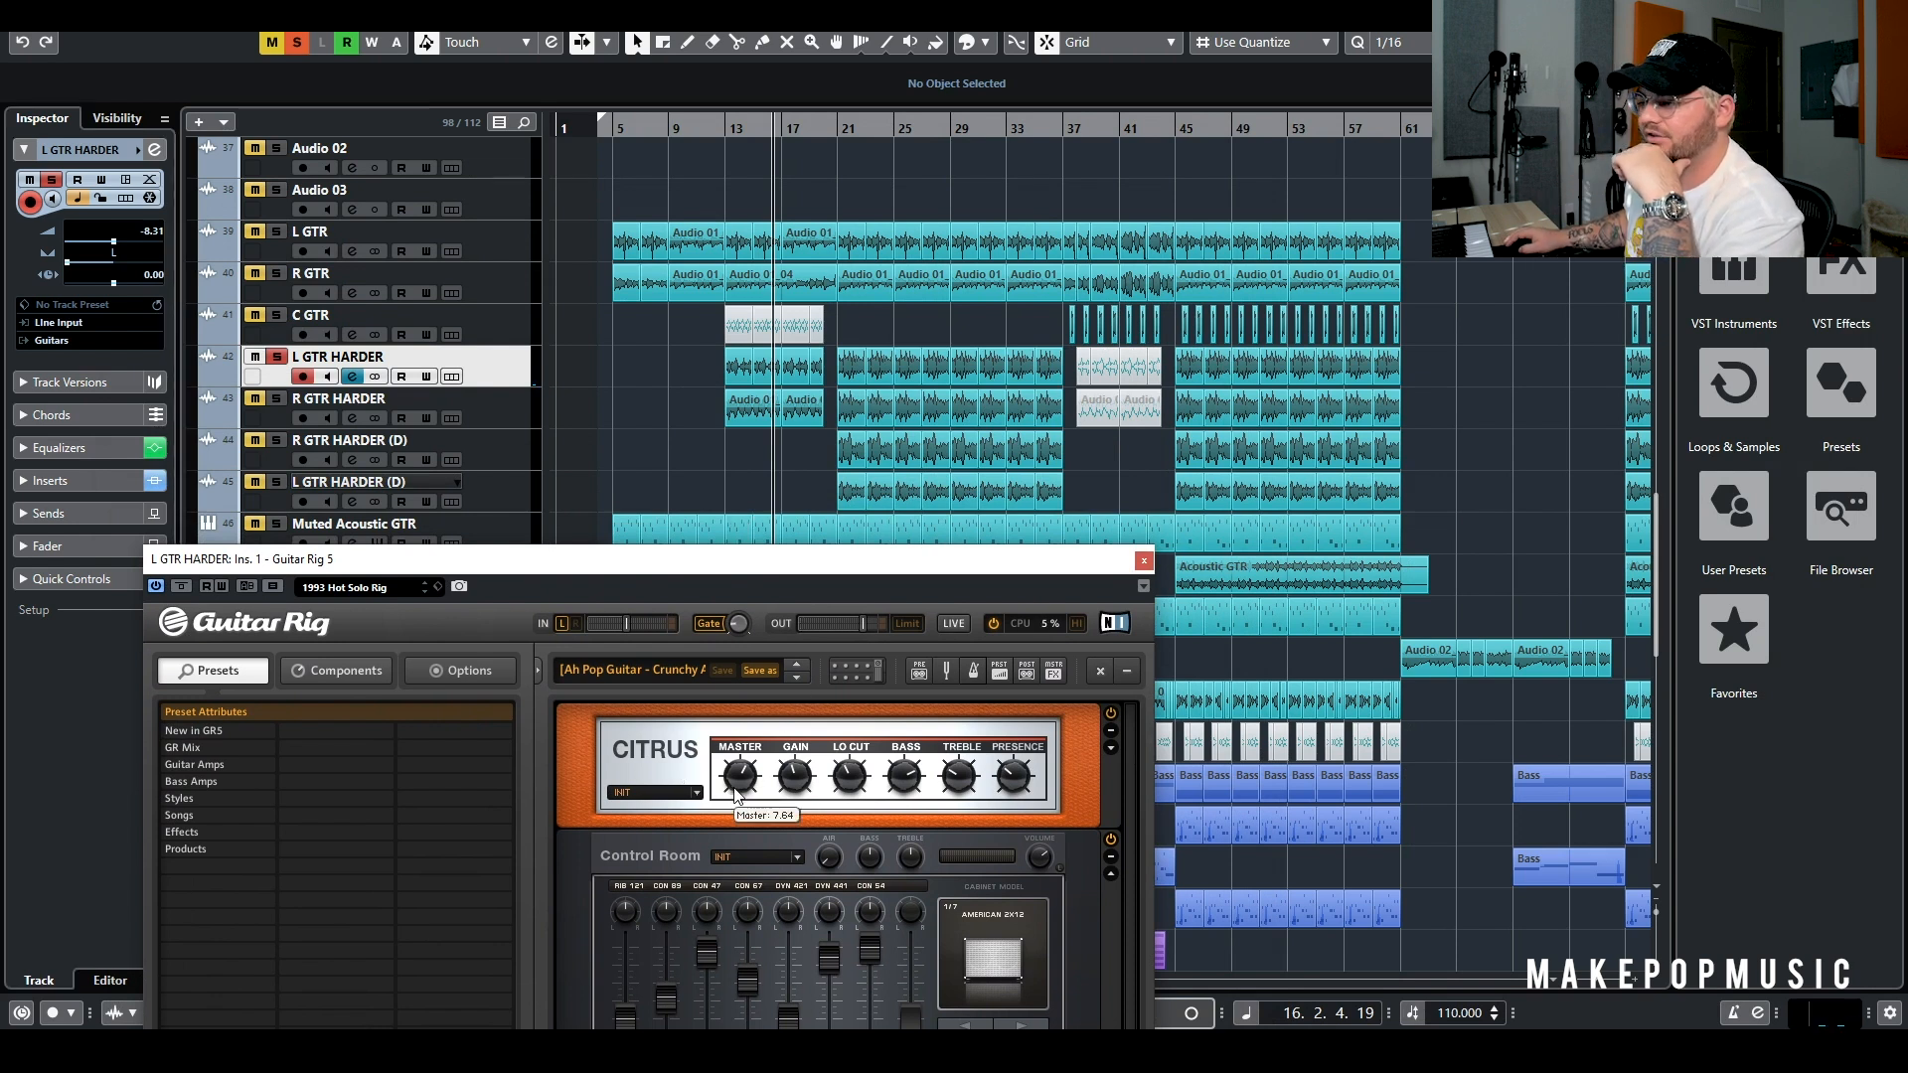
mouse_move(803, 792)
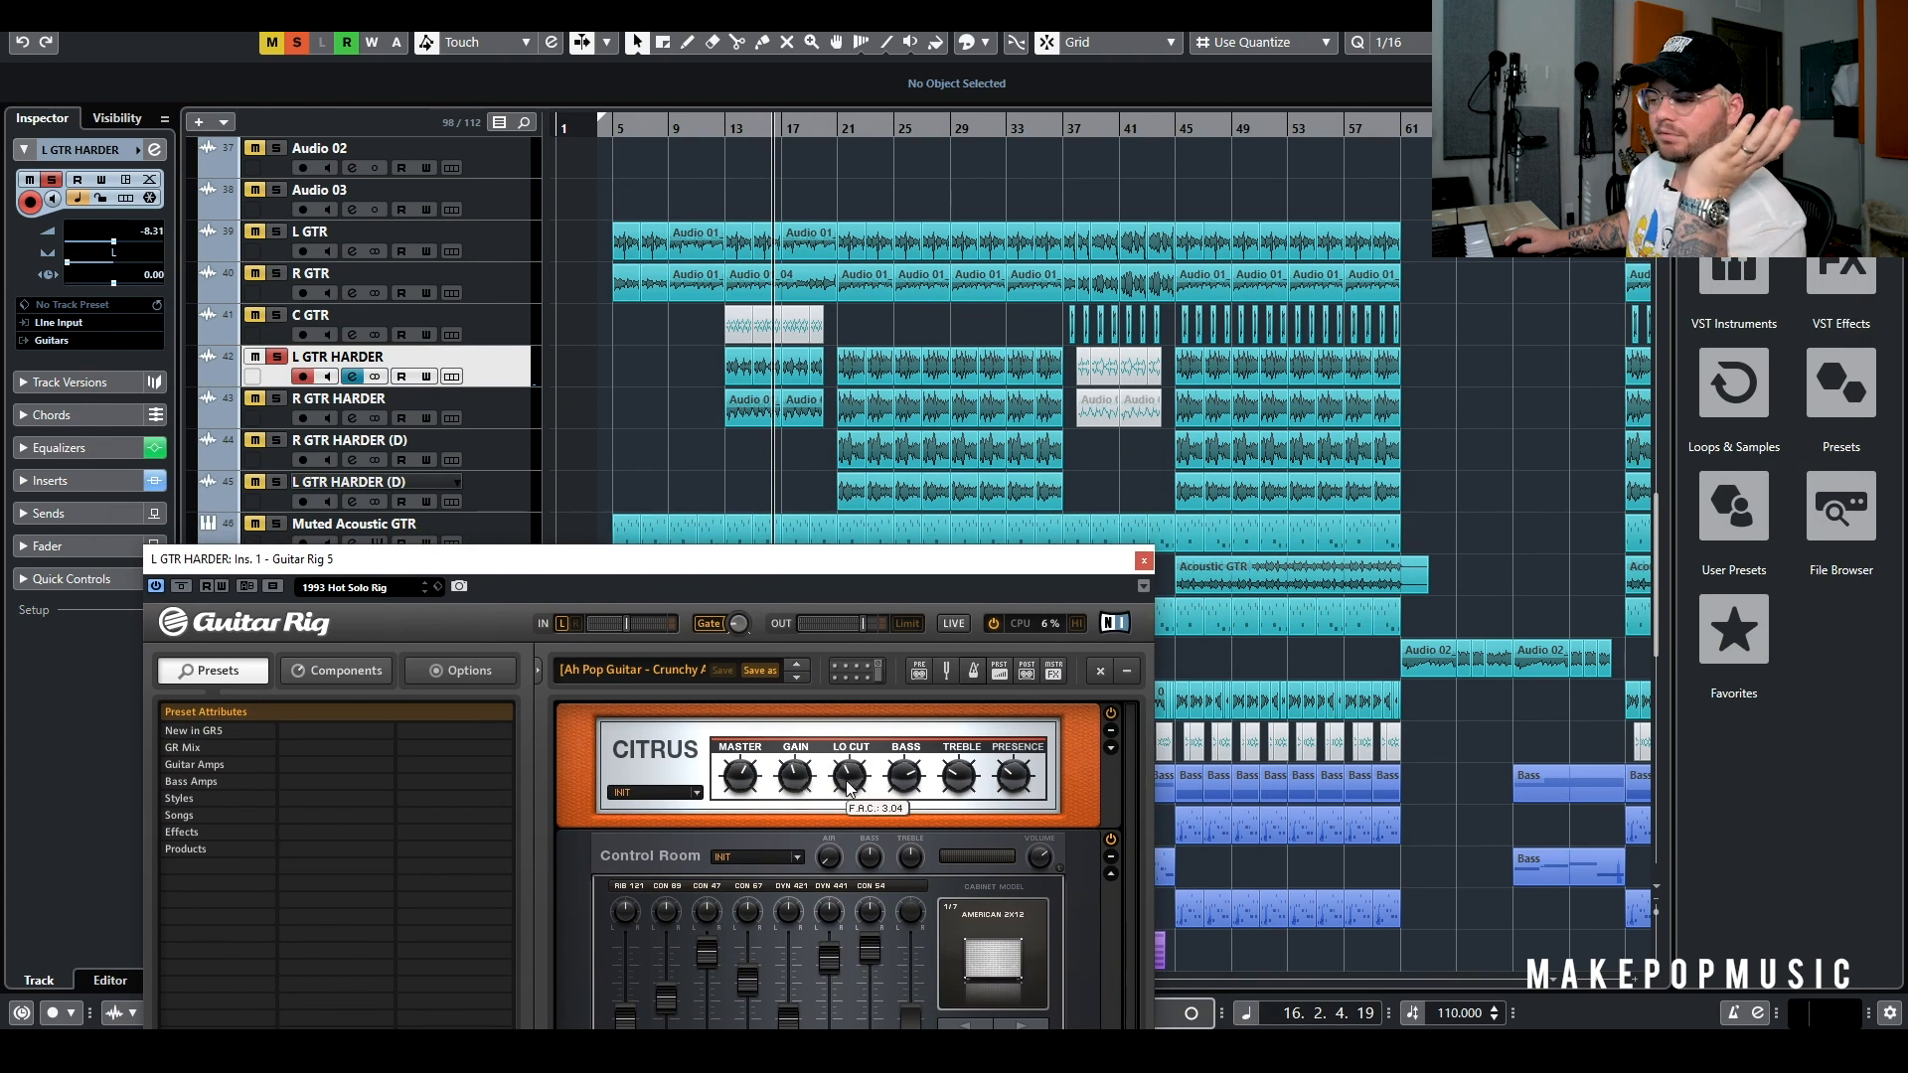
mouse_move(893, 780)
mouse_move(894, 785)
mouse_down()
mouse_move(892, 737)
mouse_move(882, 781)
mouse_up()
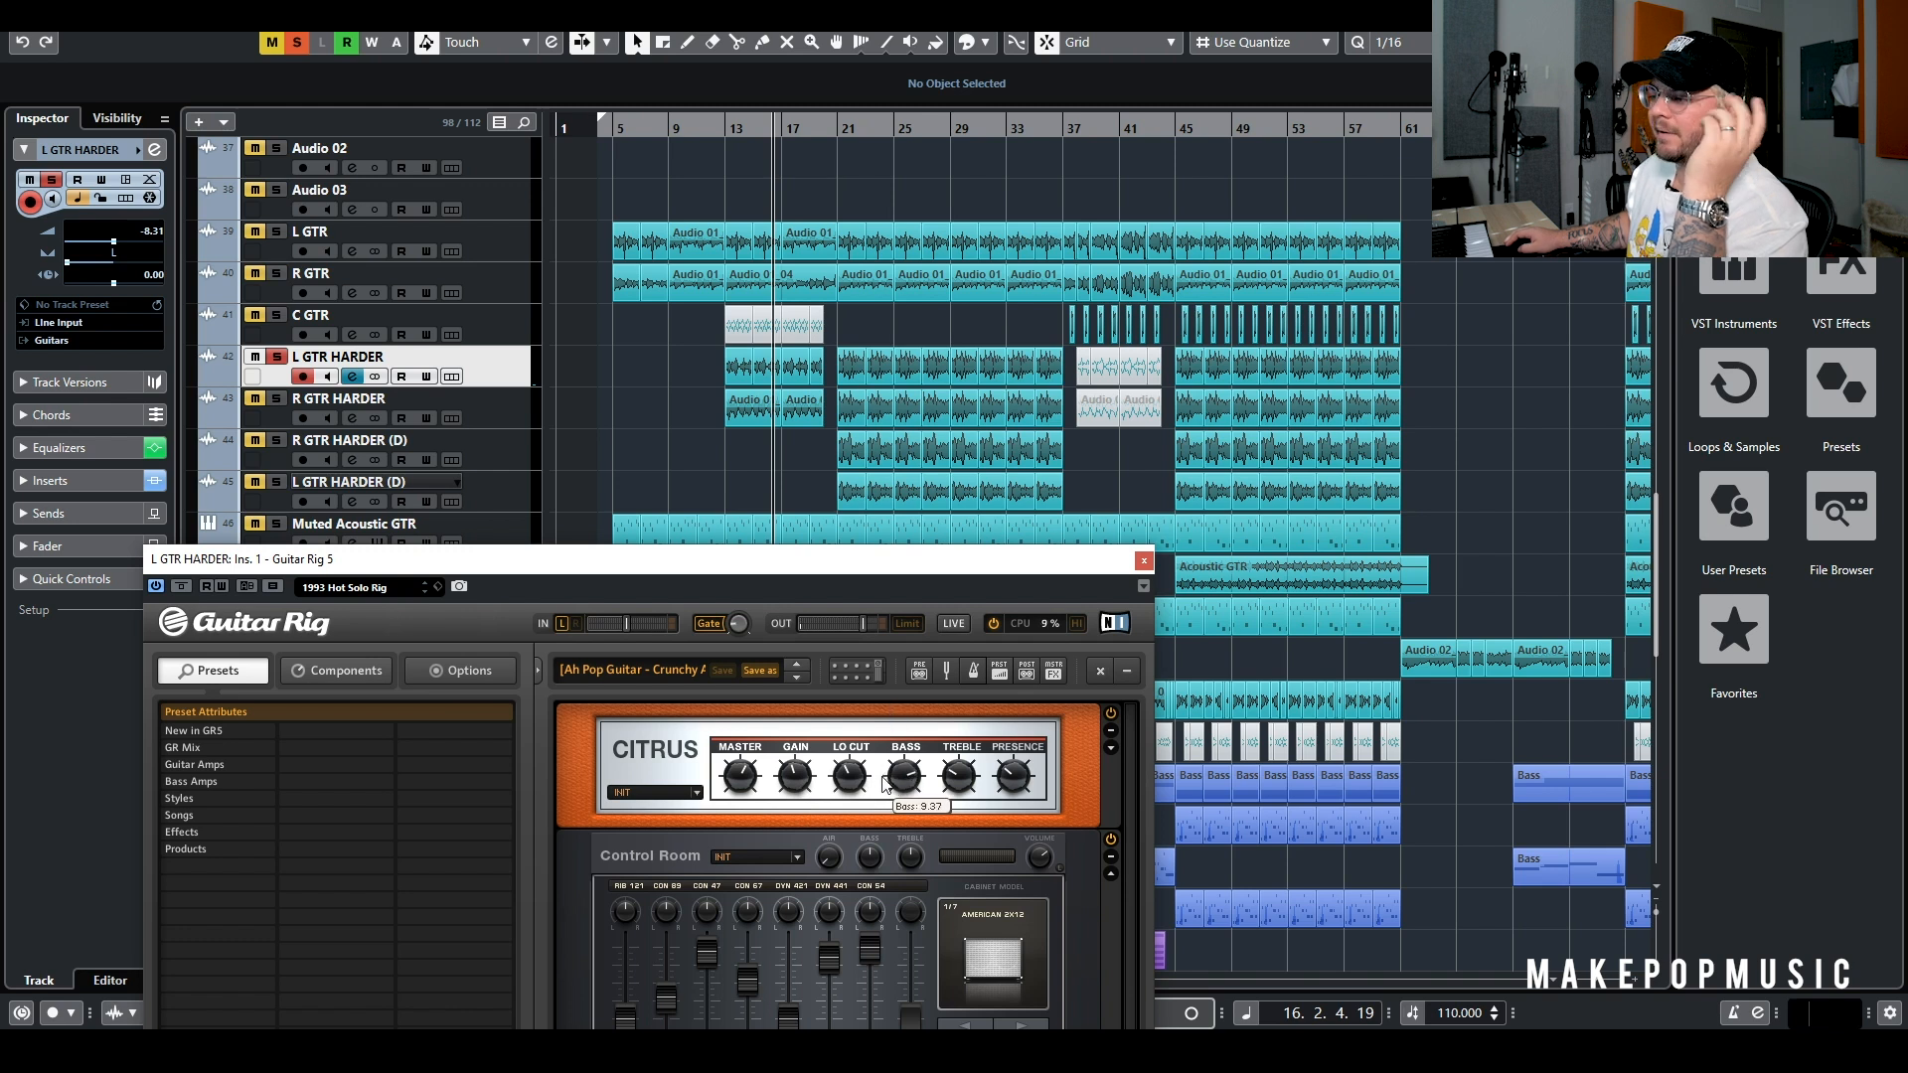
mouse_move(963, 784)
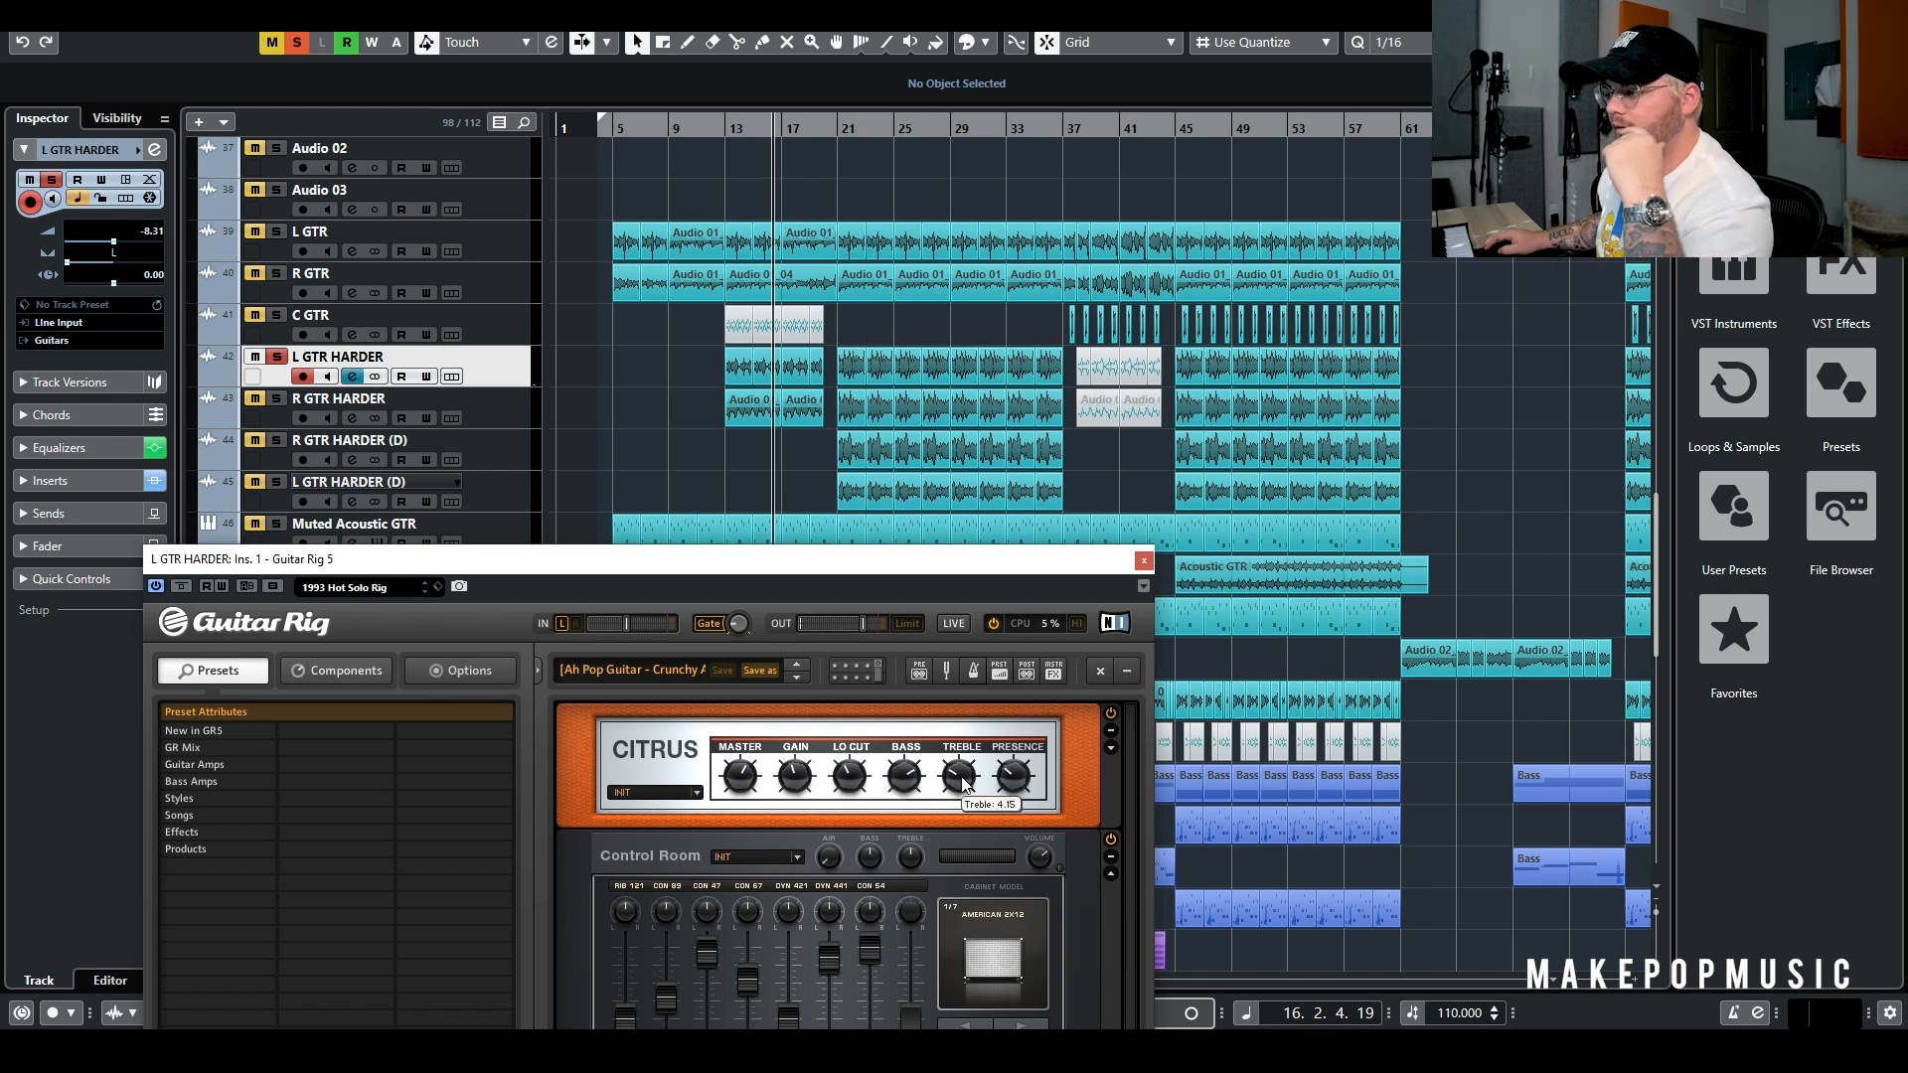
mouse_move(1023, 783)
Reposition the Guitar Rig 5 window and examine the microphone channels of the Control Room cabinet
drag(984, 572, 1414, 287)
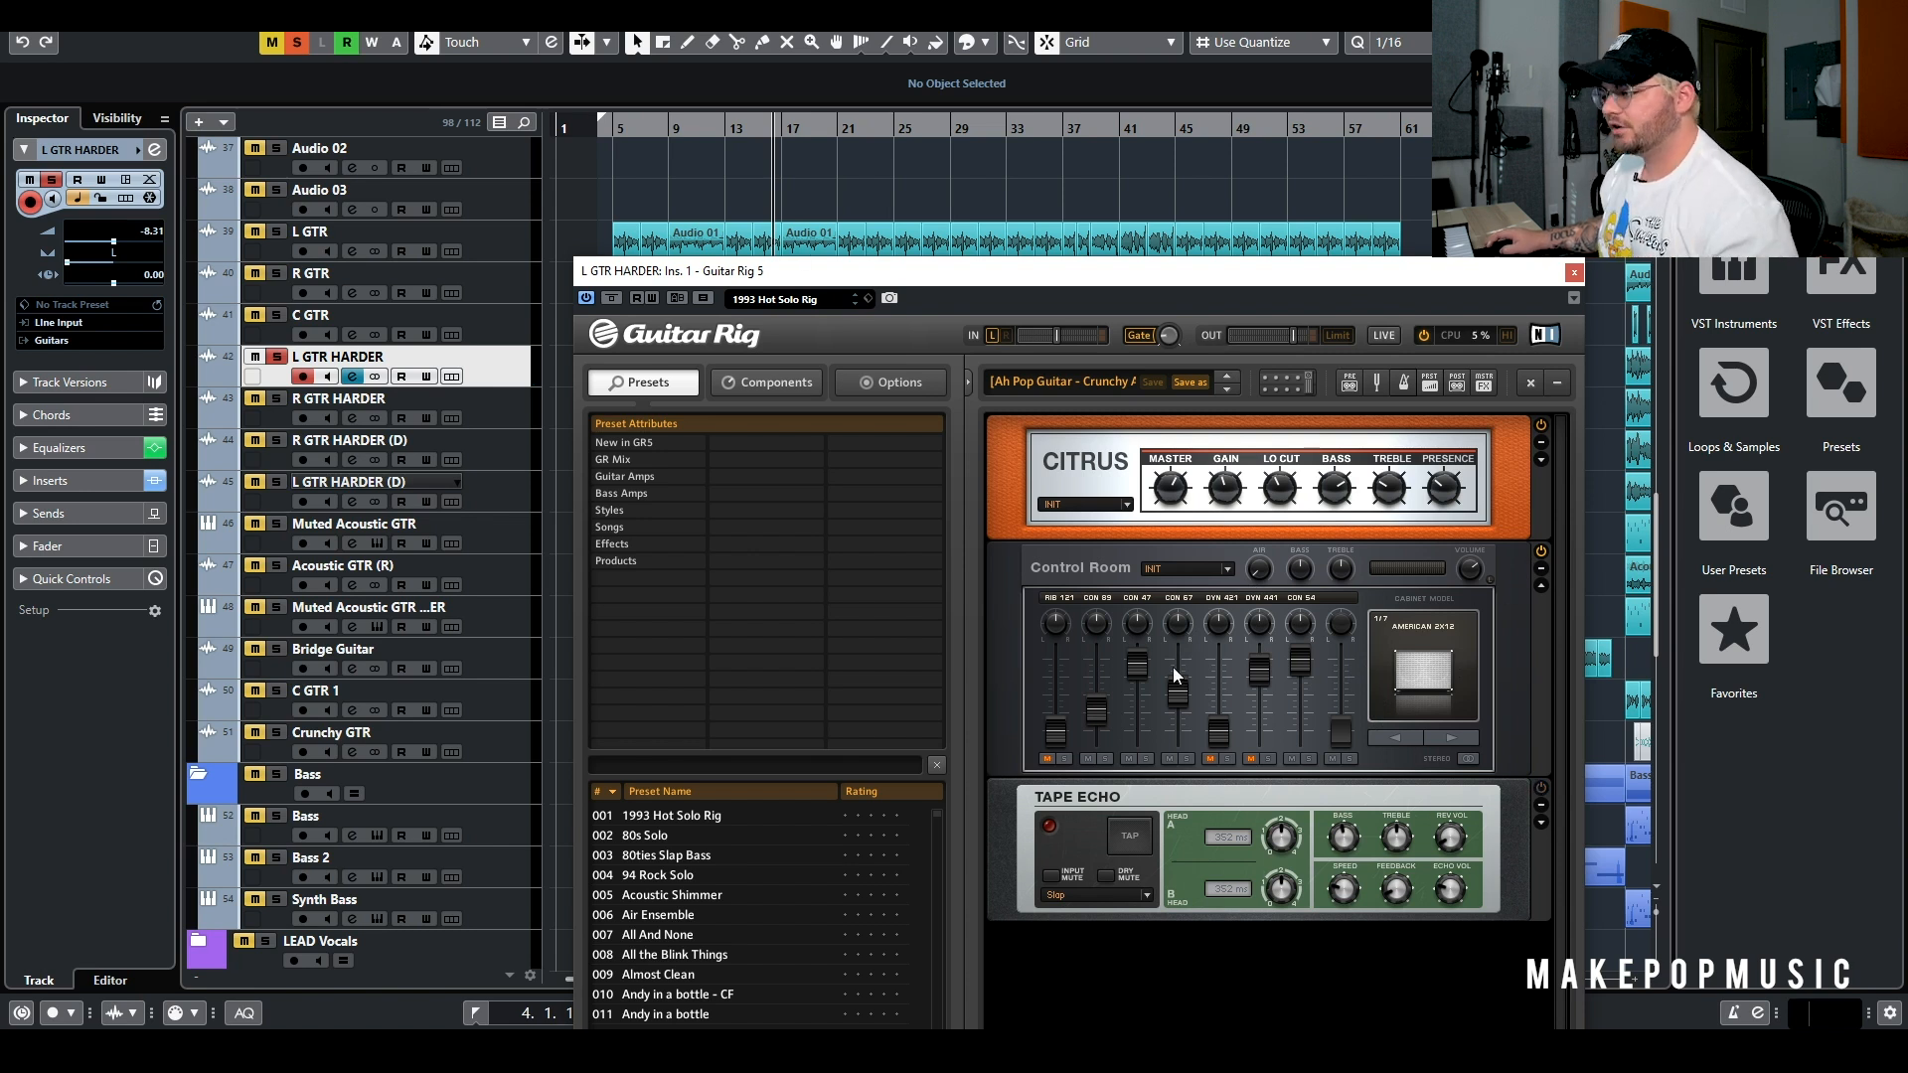
click(1101, 600)
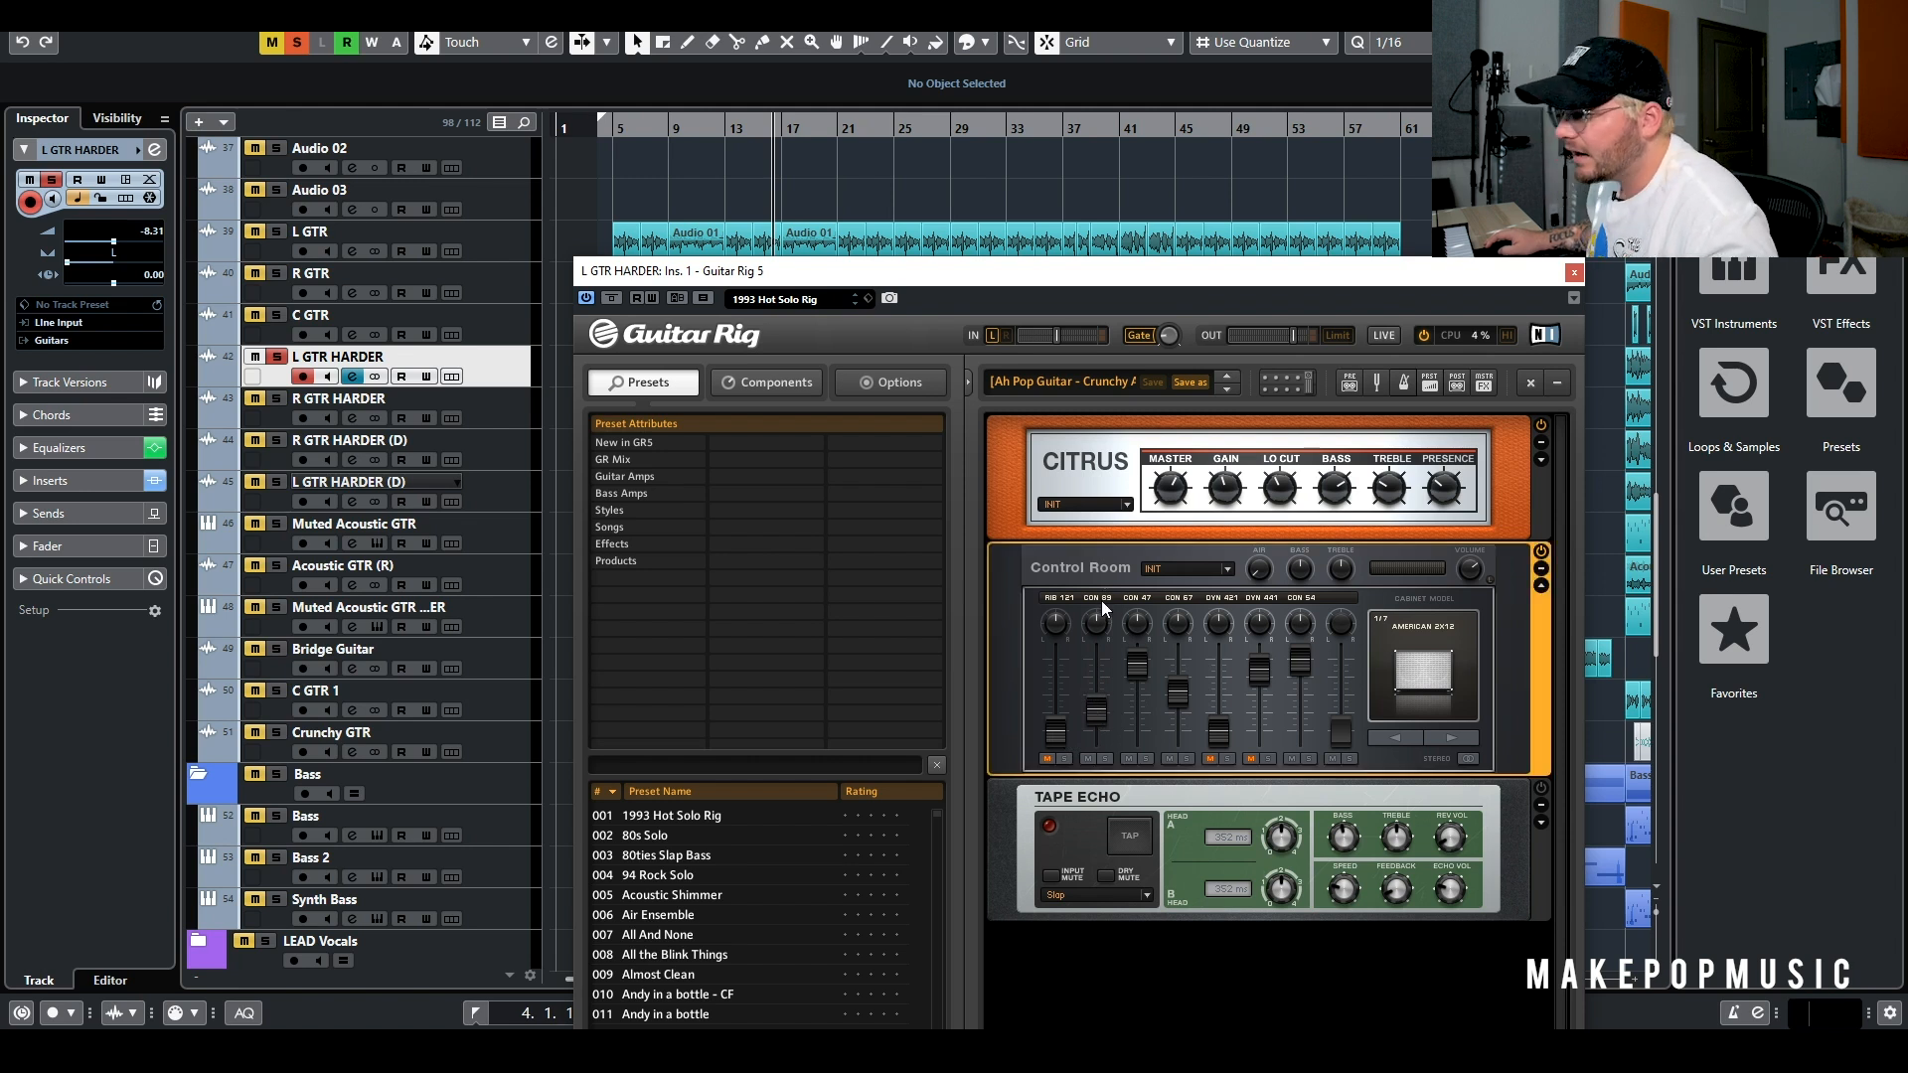
click(1138, 600)
click(1174, 600)
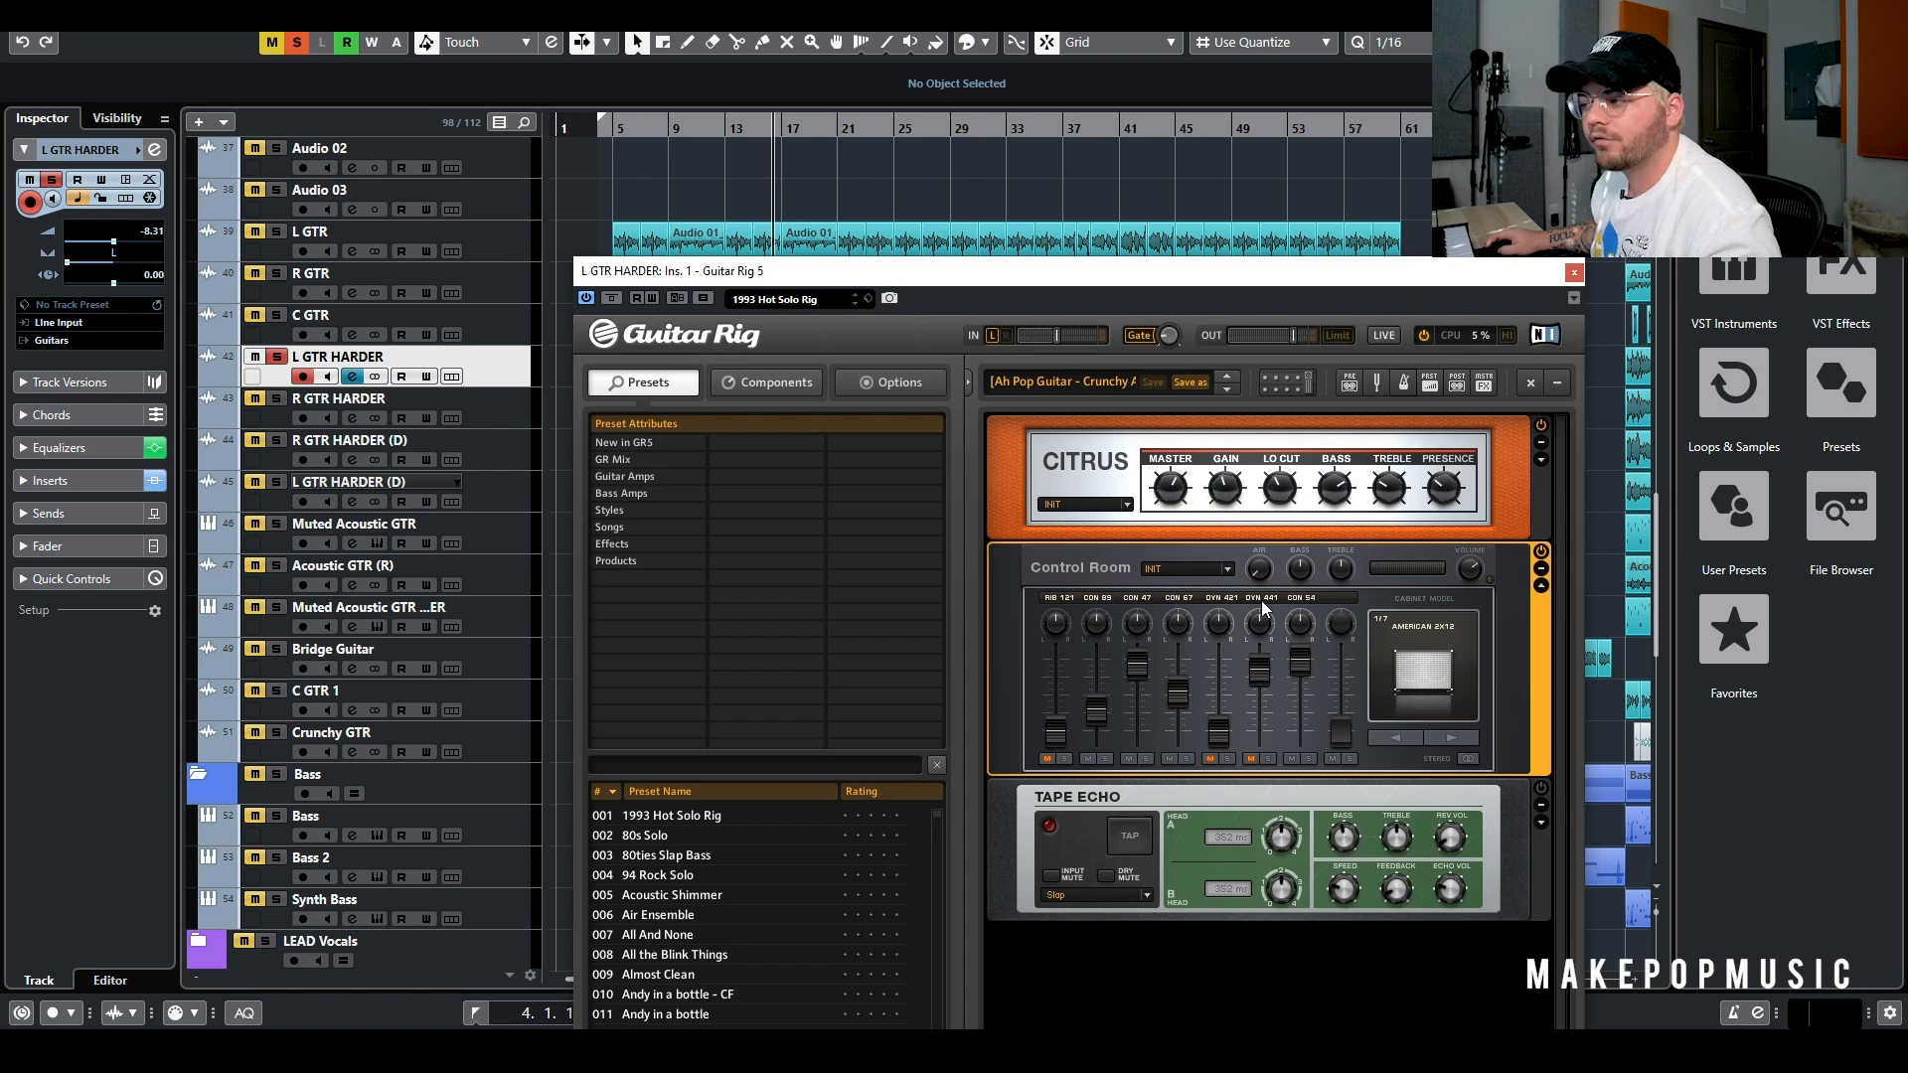
click(1304, 600)
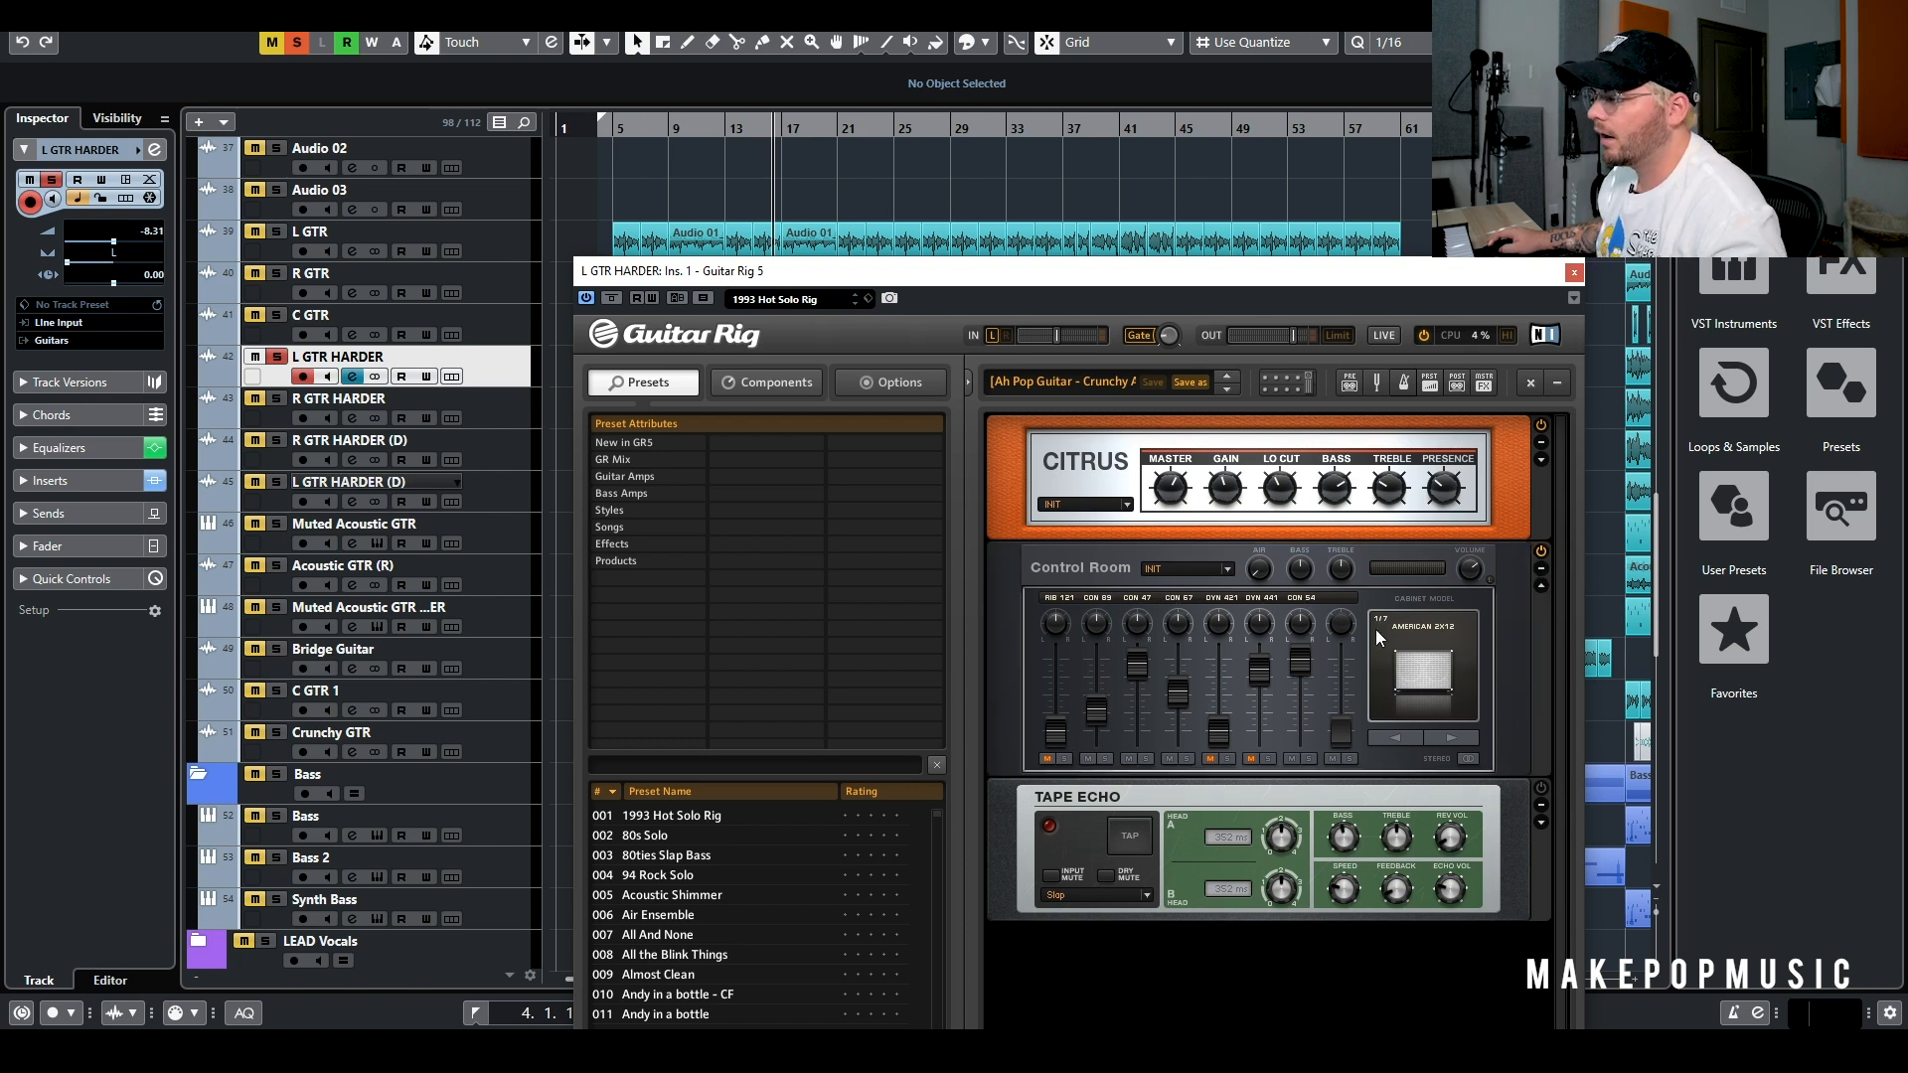
Play the soloed L GTR HARDER from bar 13 and slightly raise the CON 89 microphone fader in the Control Room
click(724, 127)
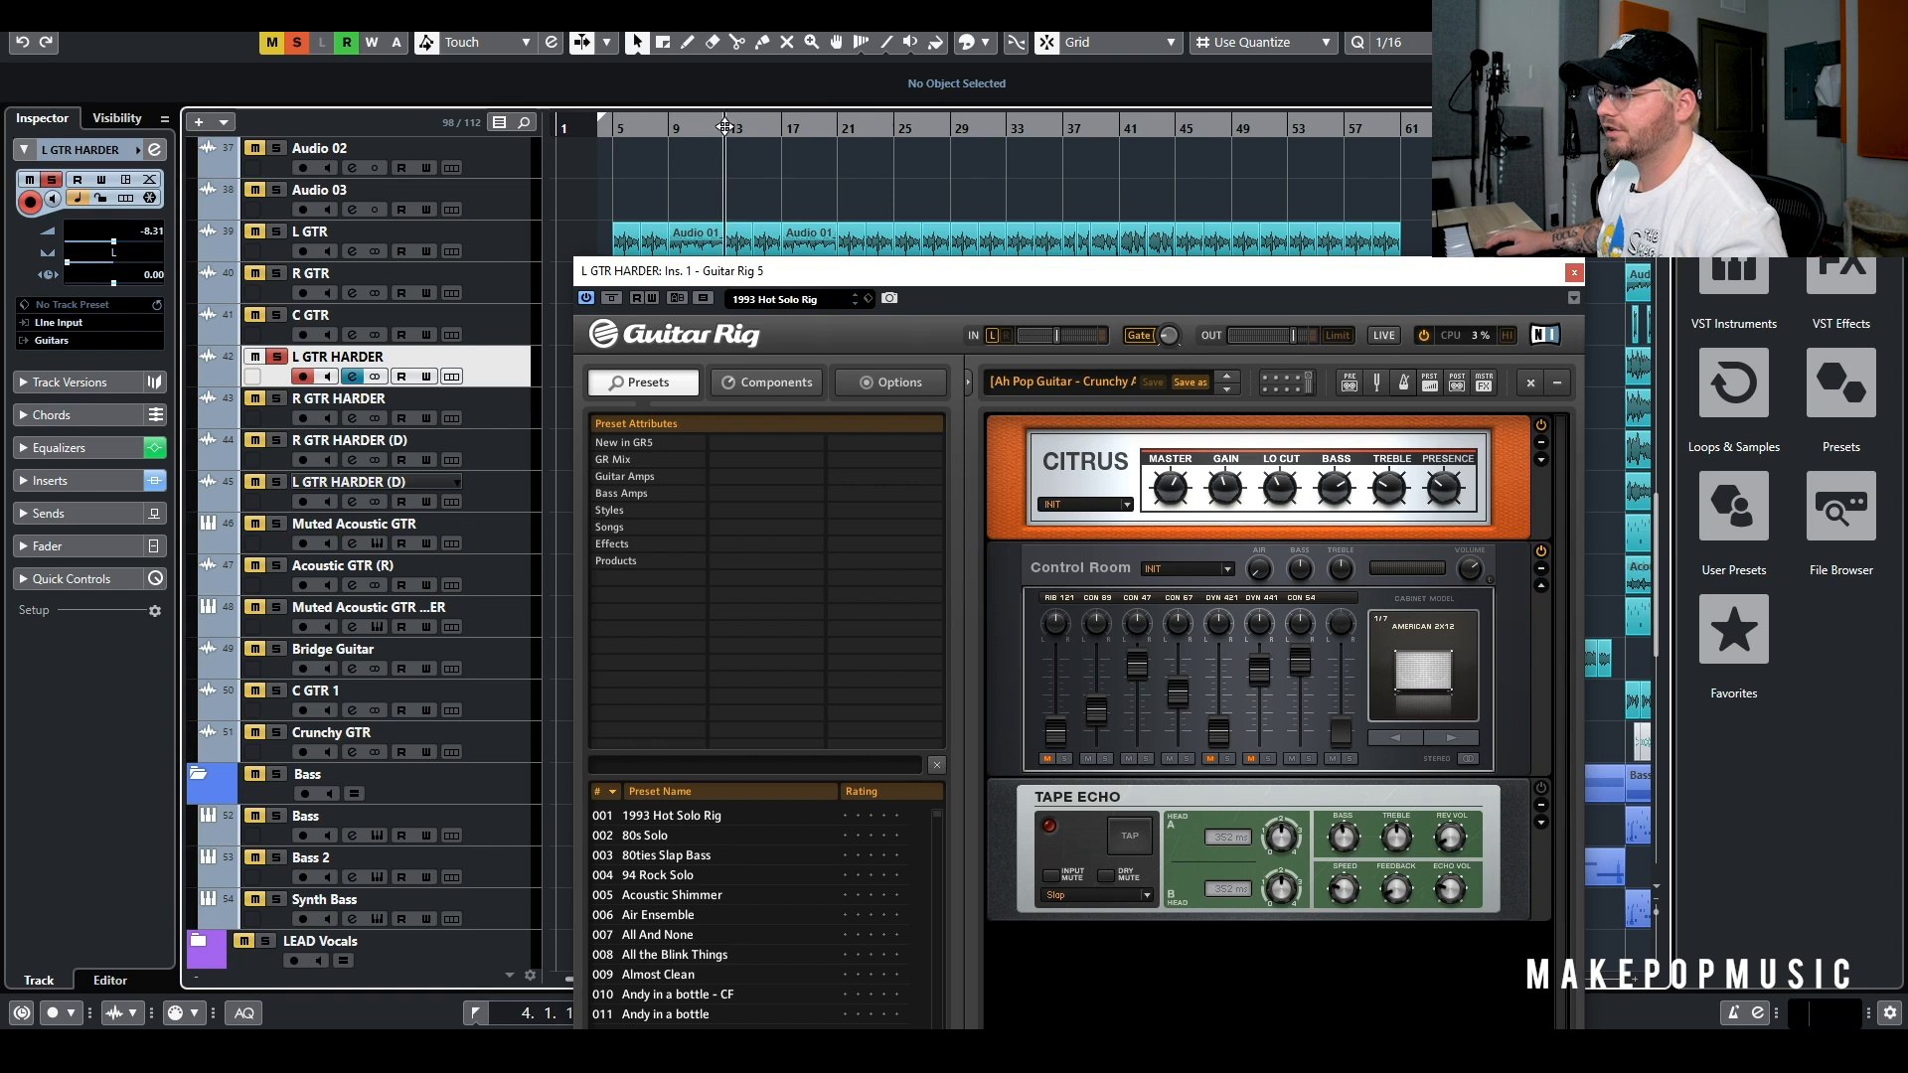
key(space)
mouse_move(1096, 714)
mouse_down()
mouse_move(1106, 602)
mouse_move(1104, 721)
mouse_up()
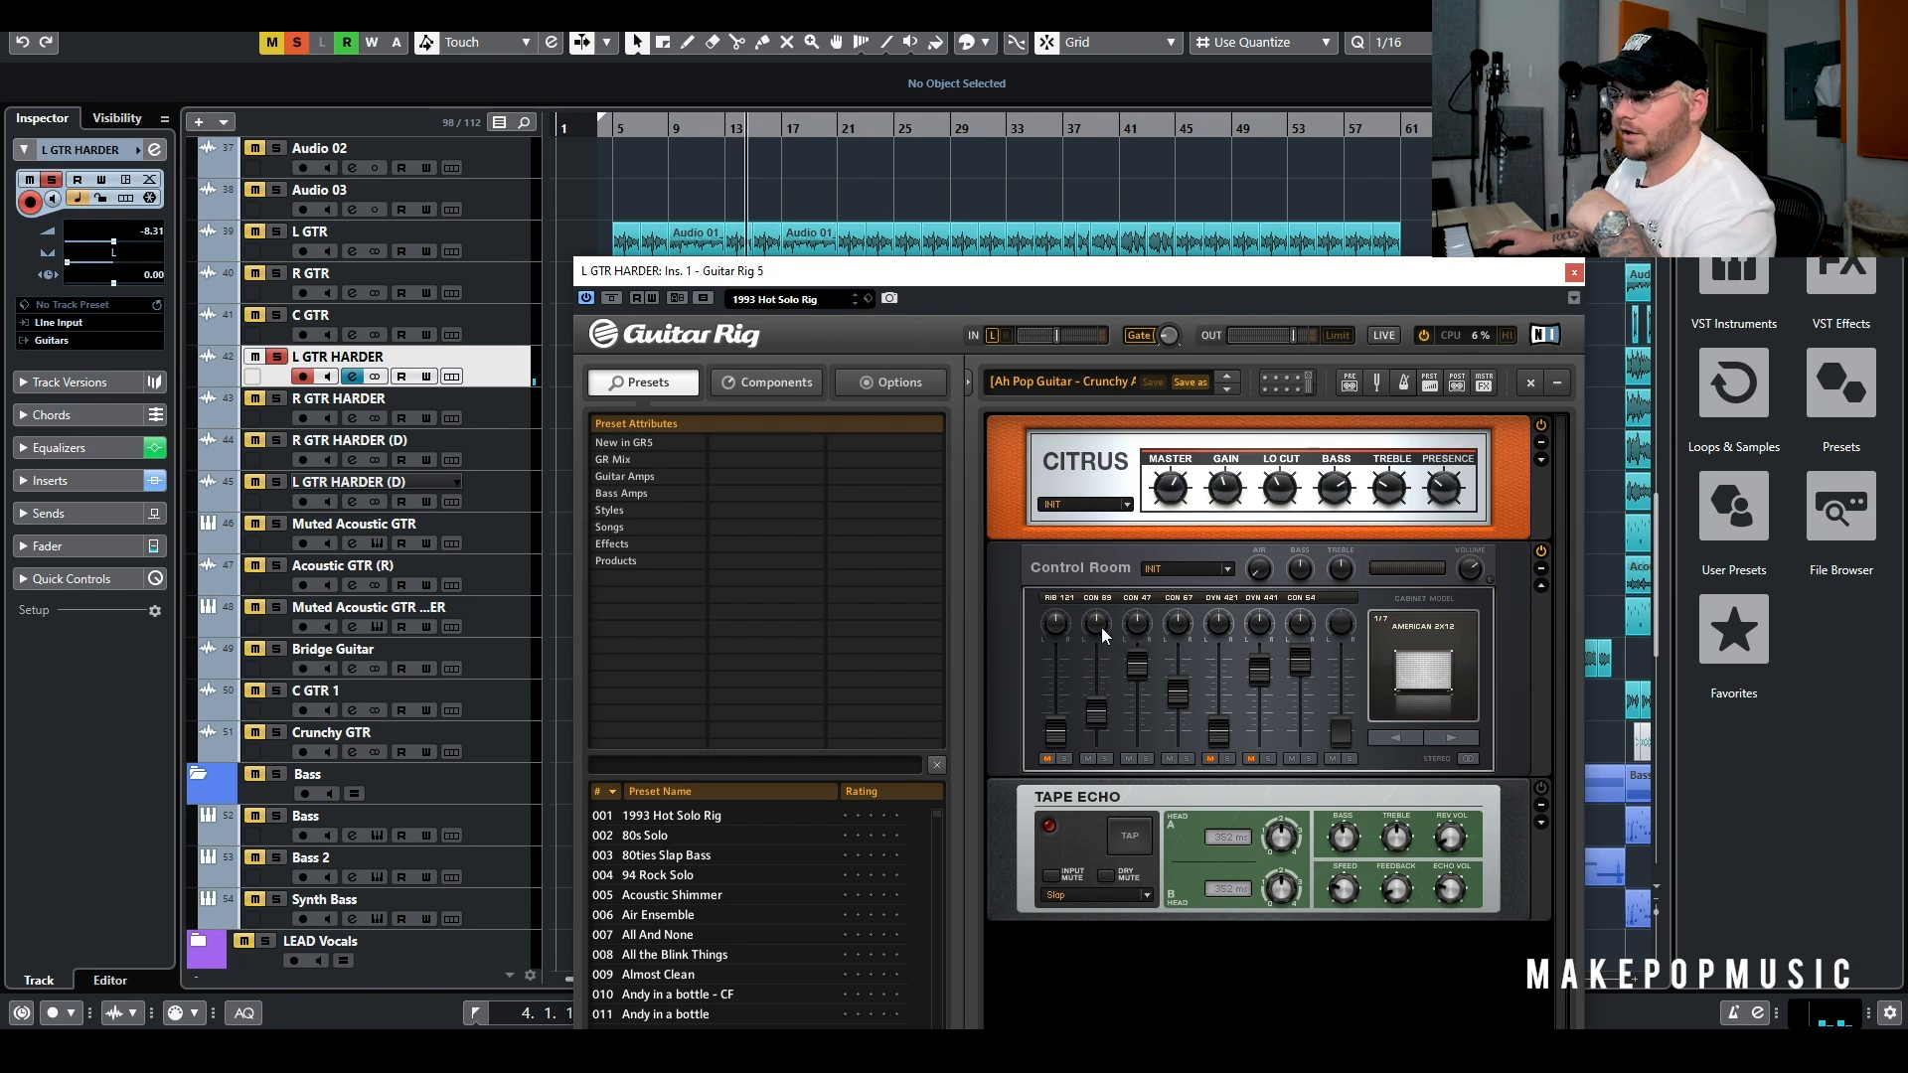
drag(1096, 722, 1099, 708)
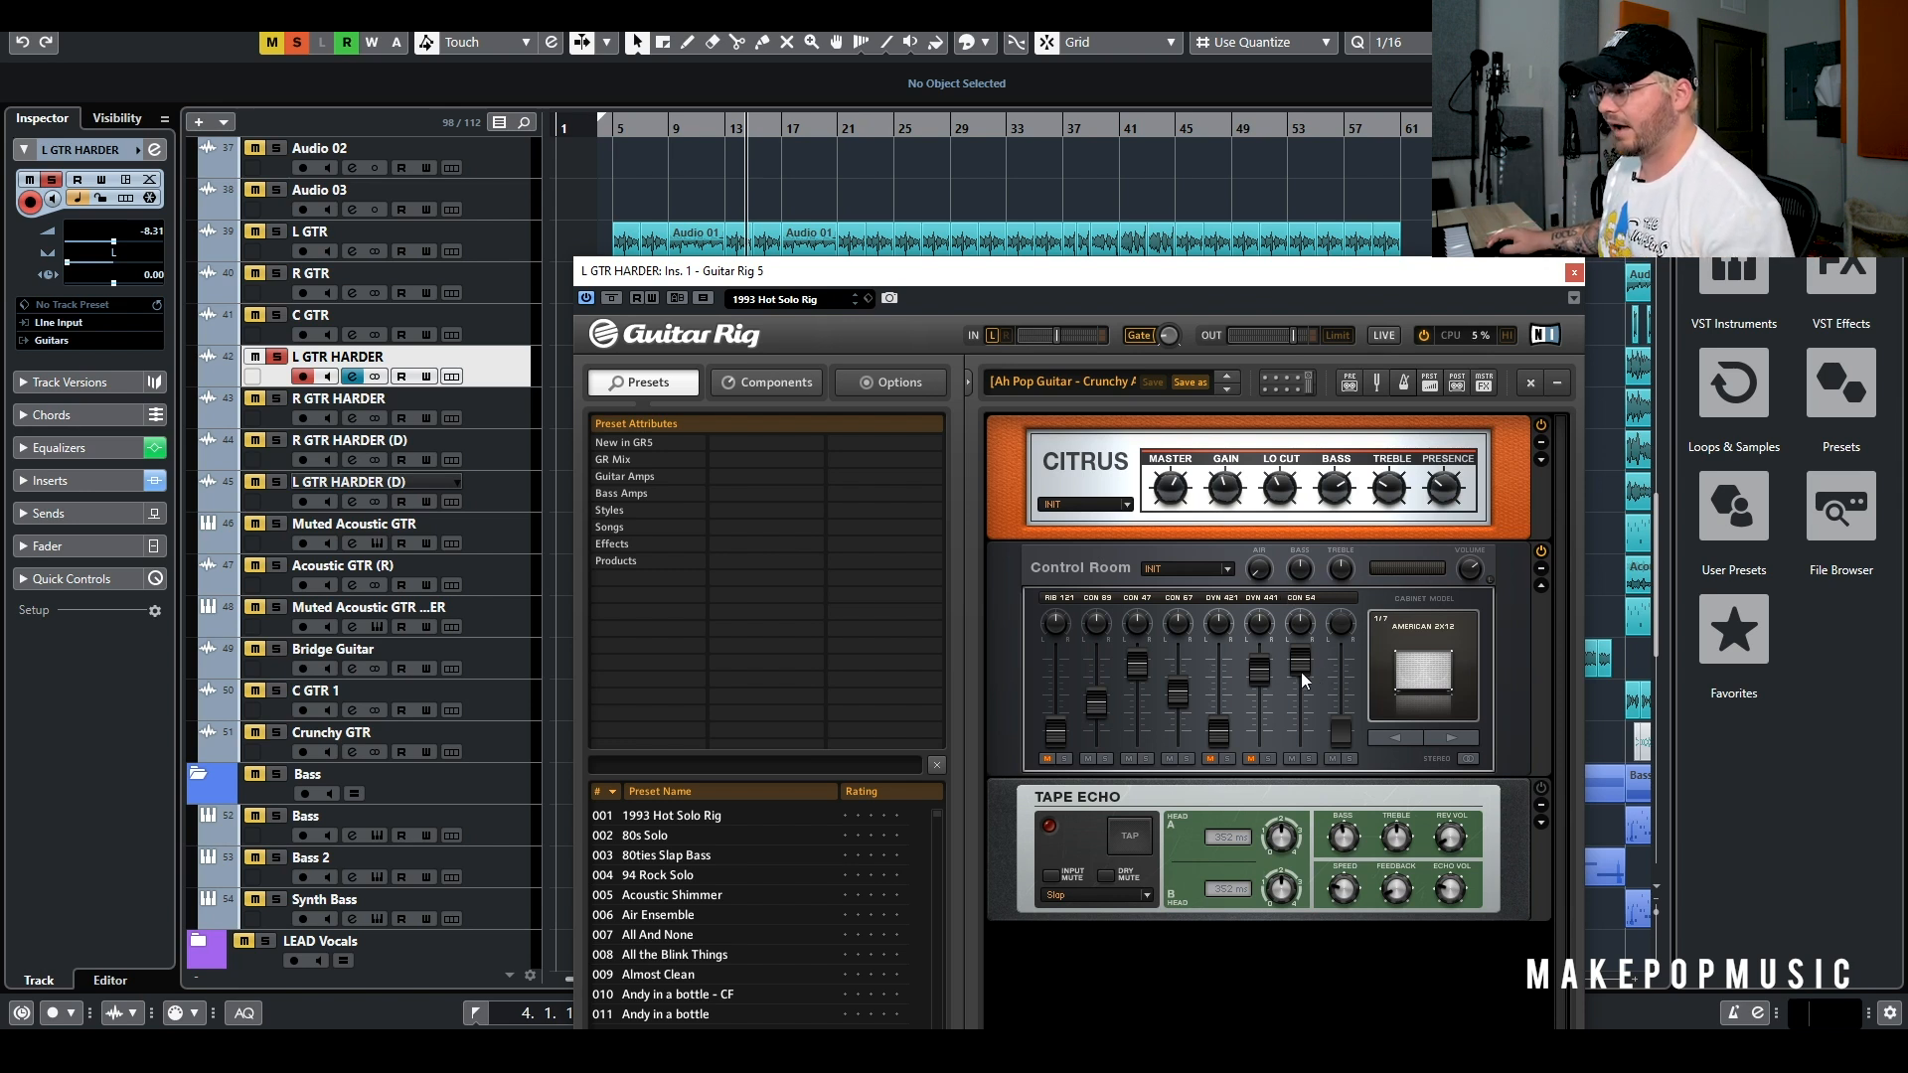
During playback, rebalance the Control Room microphones by lowering CON 67 and by unmuting and raising DYN 421 and RIB 121
key(space)
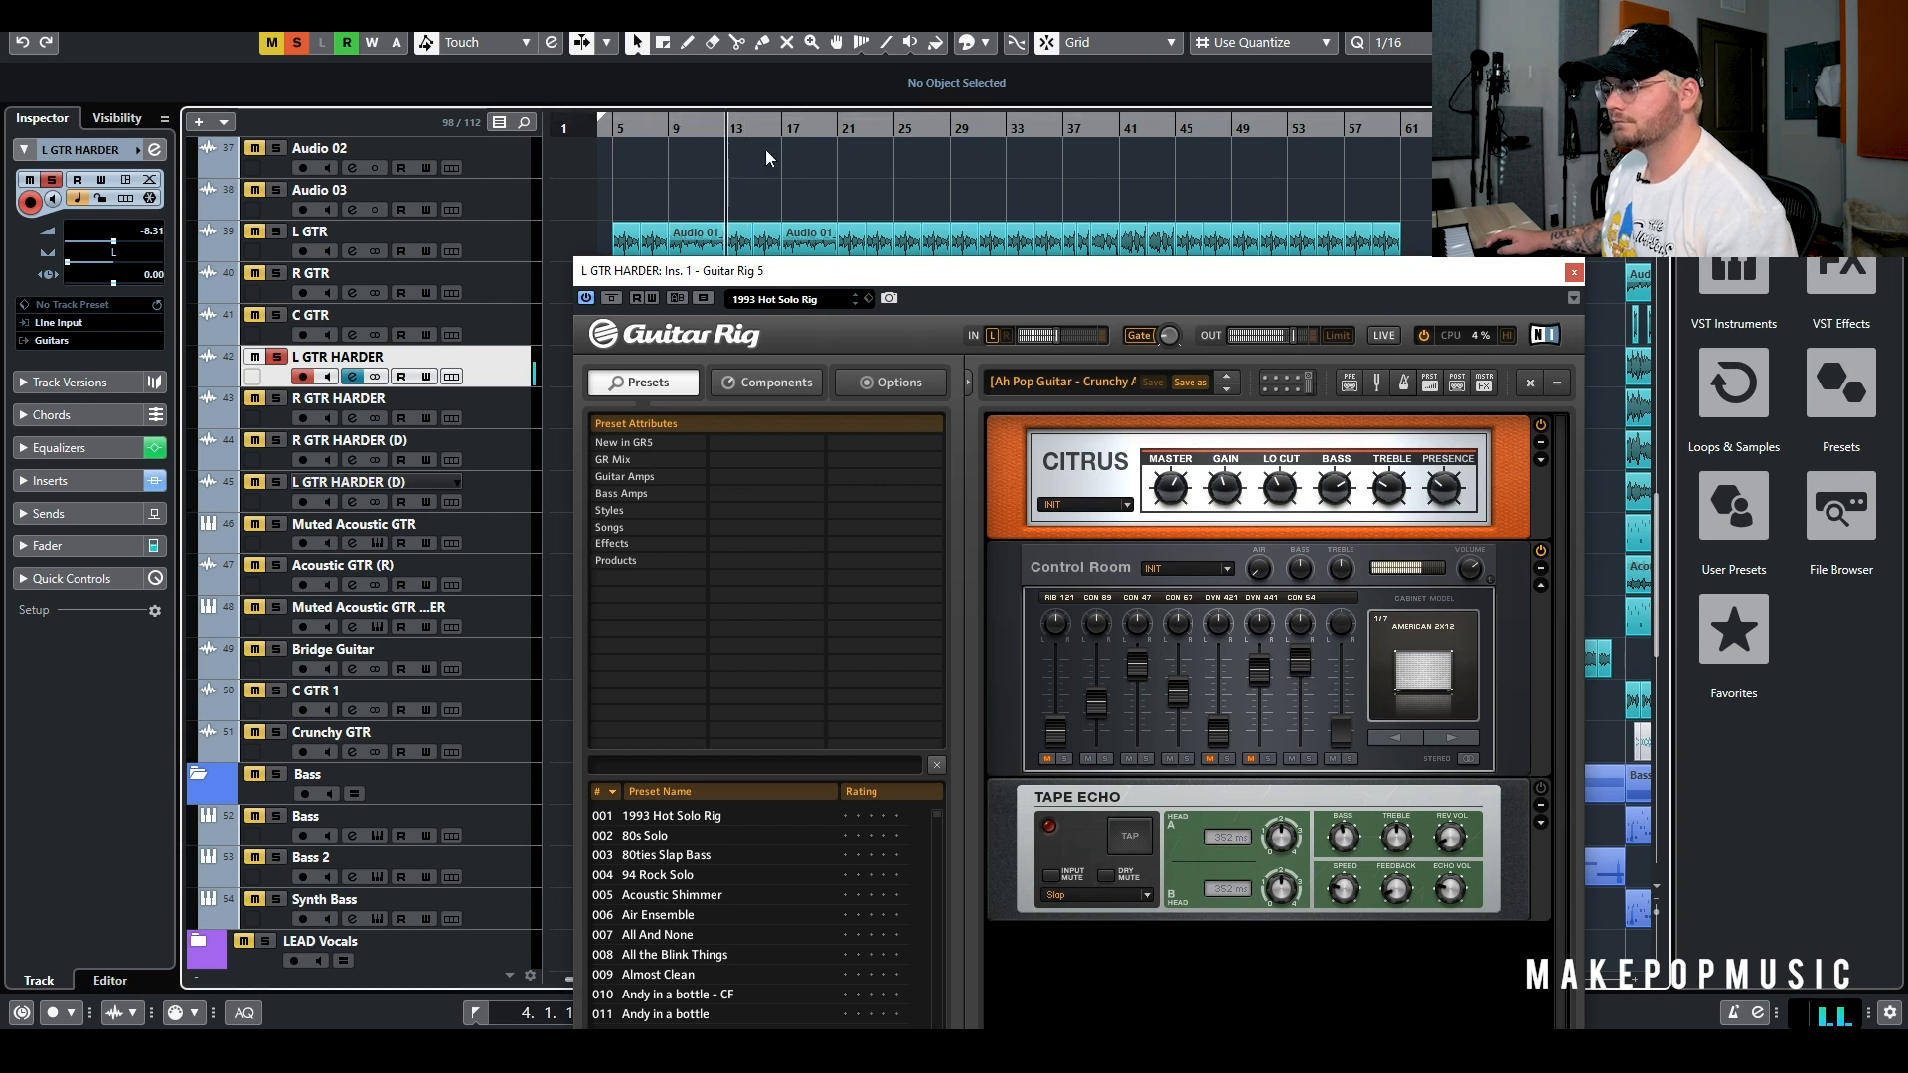
mouse_move(1180, 694)
mouse_down()
mouse_move(1182, 600)
mouse_move(1172, 719)
mouse_up()
drag(1255, 671, 1219, 709)
click(1209, 758)
click(1051, 758)
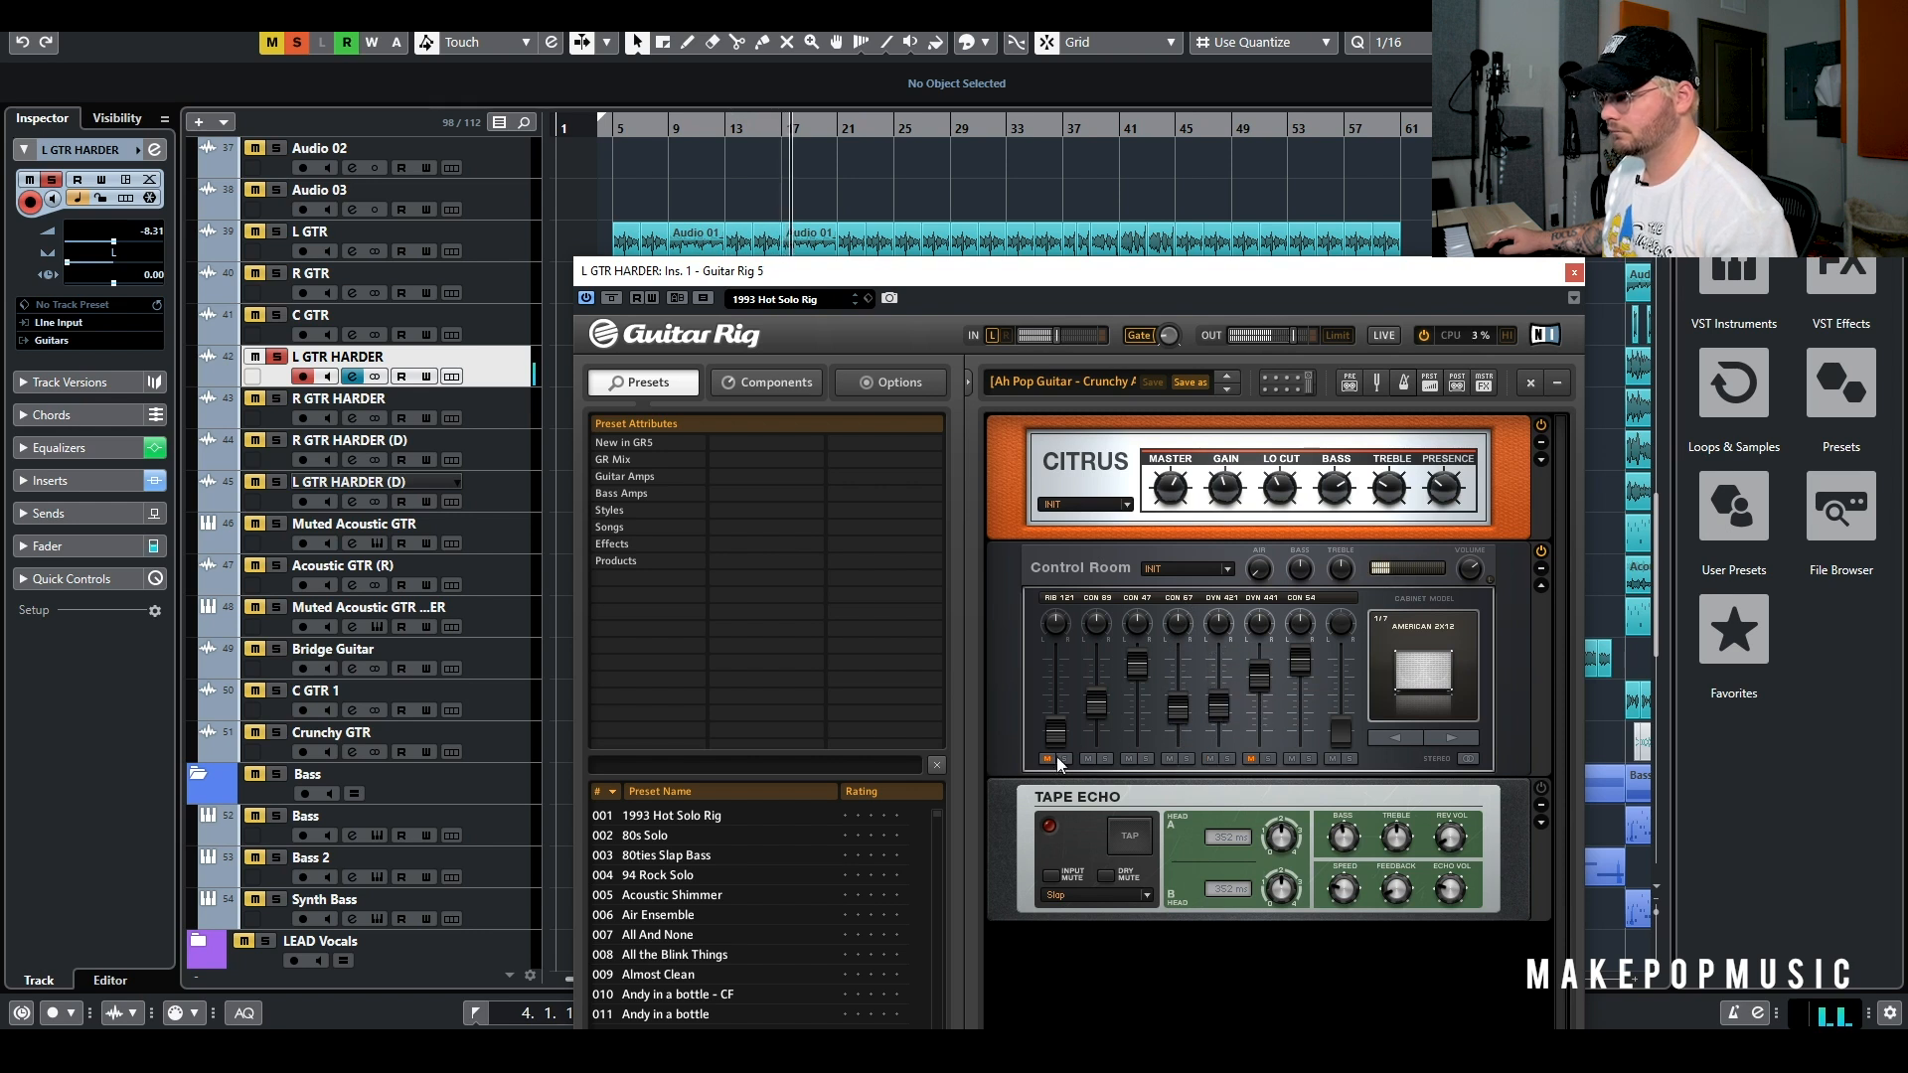
mouse_move(1057, 737)
mouse_down()
mouse_move(1070, 618)
mouse_move(1059, 709)
mouse_up()
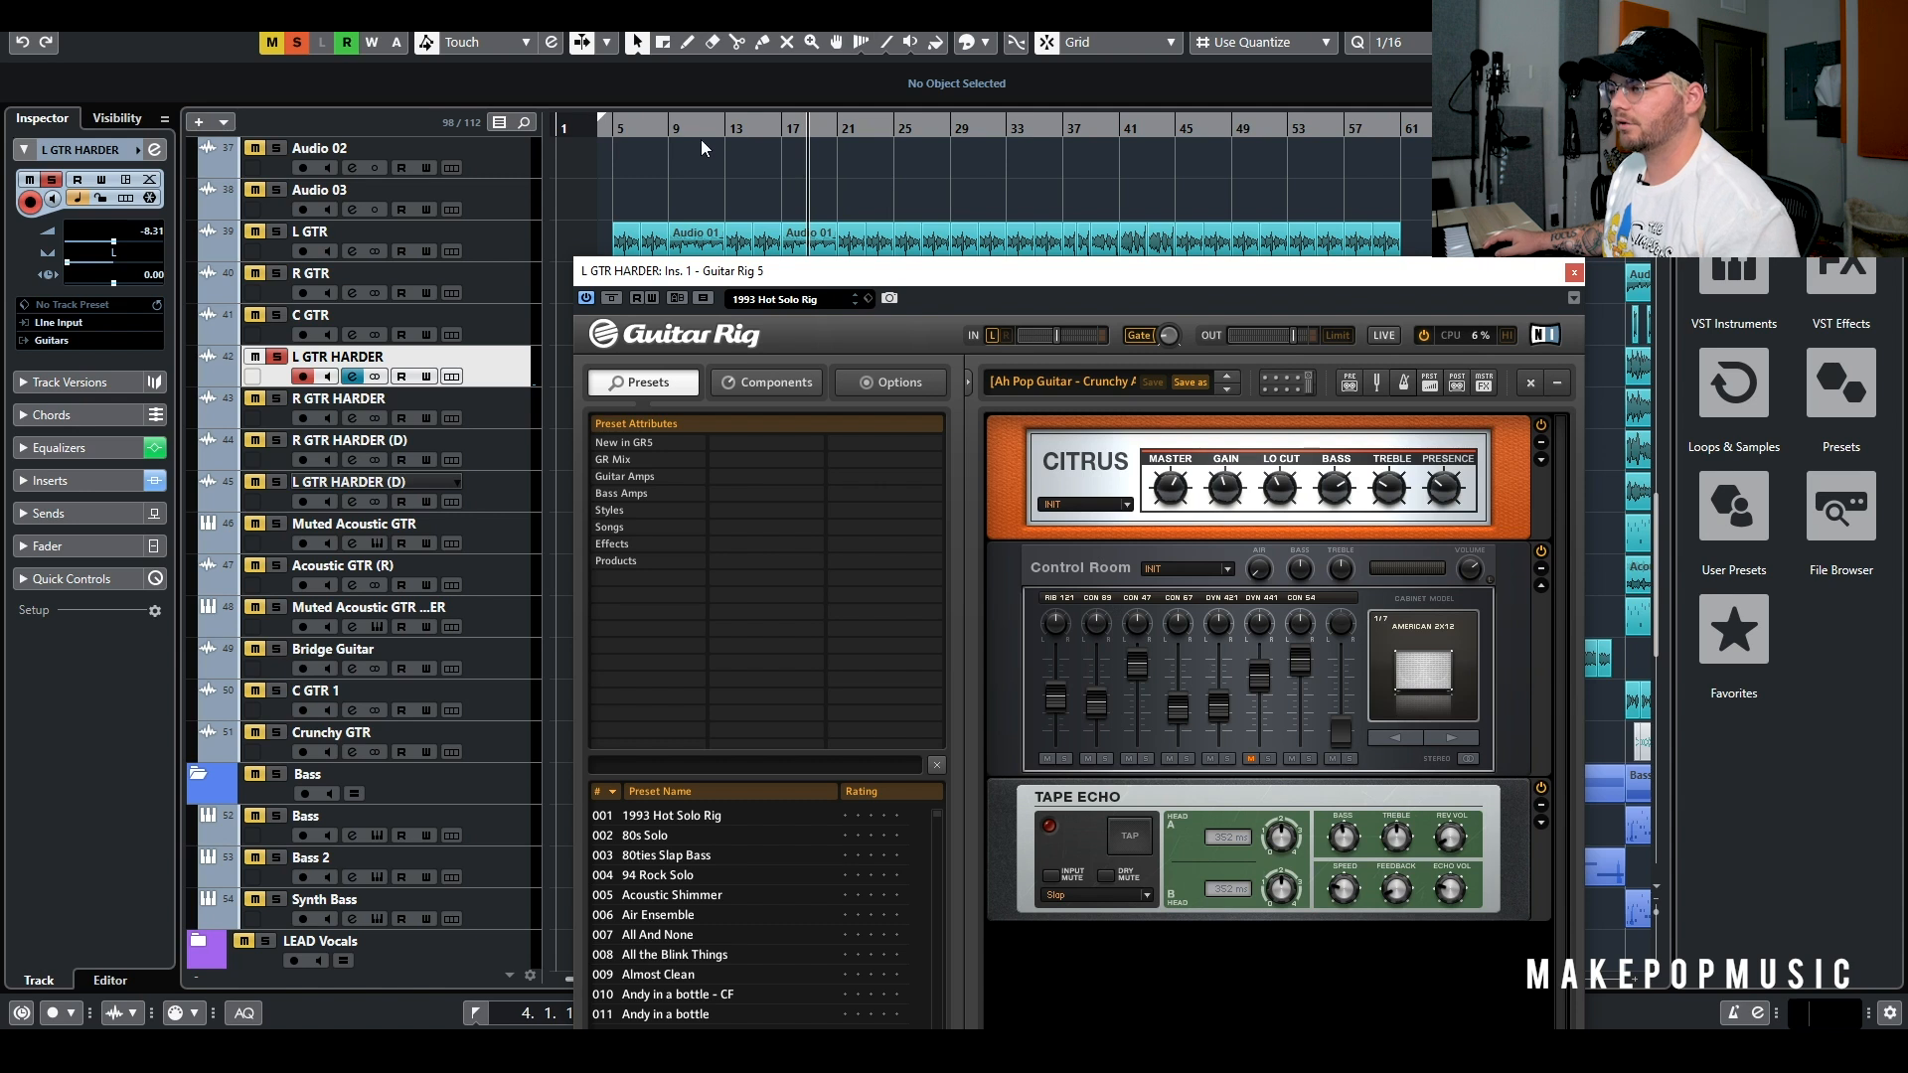
Move the Guitar Rig 5 window clear of the tracks, remove L GTR HARDER's solo, and mute L and R GTR HARDER
click(769, 137)
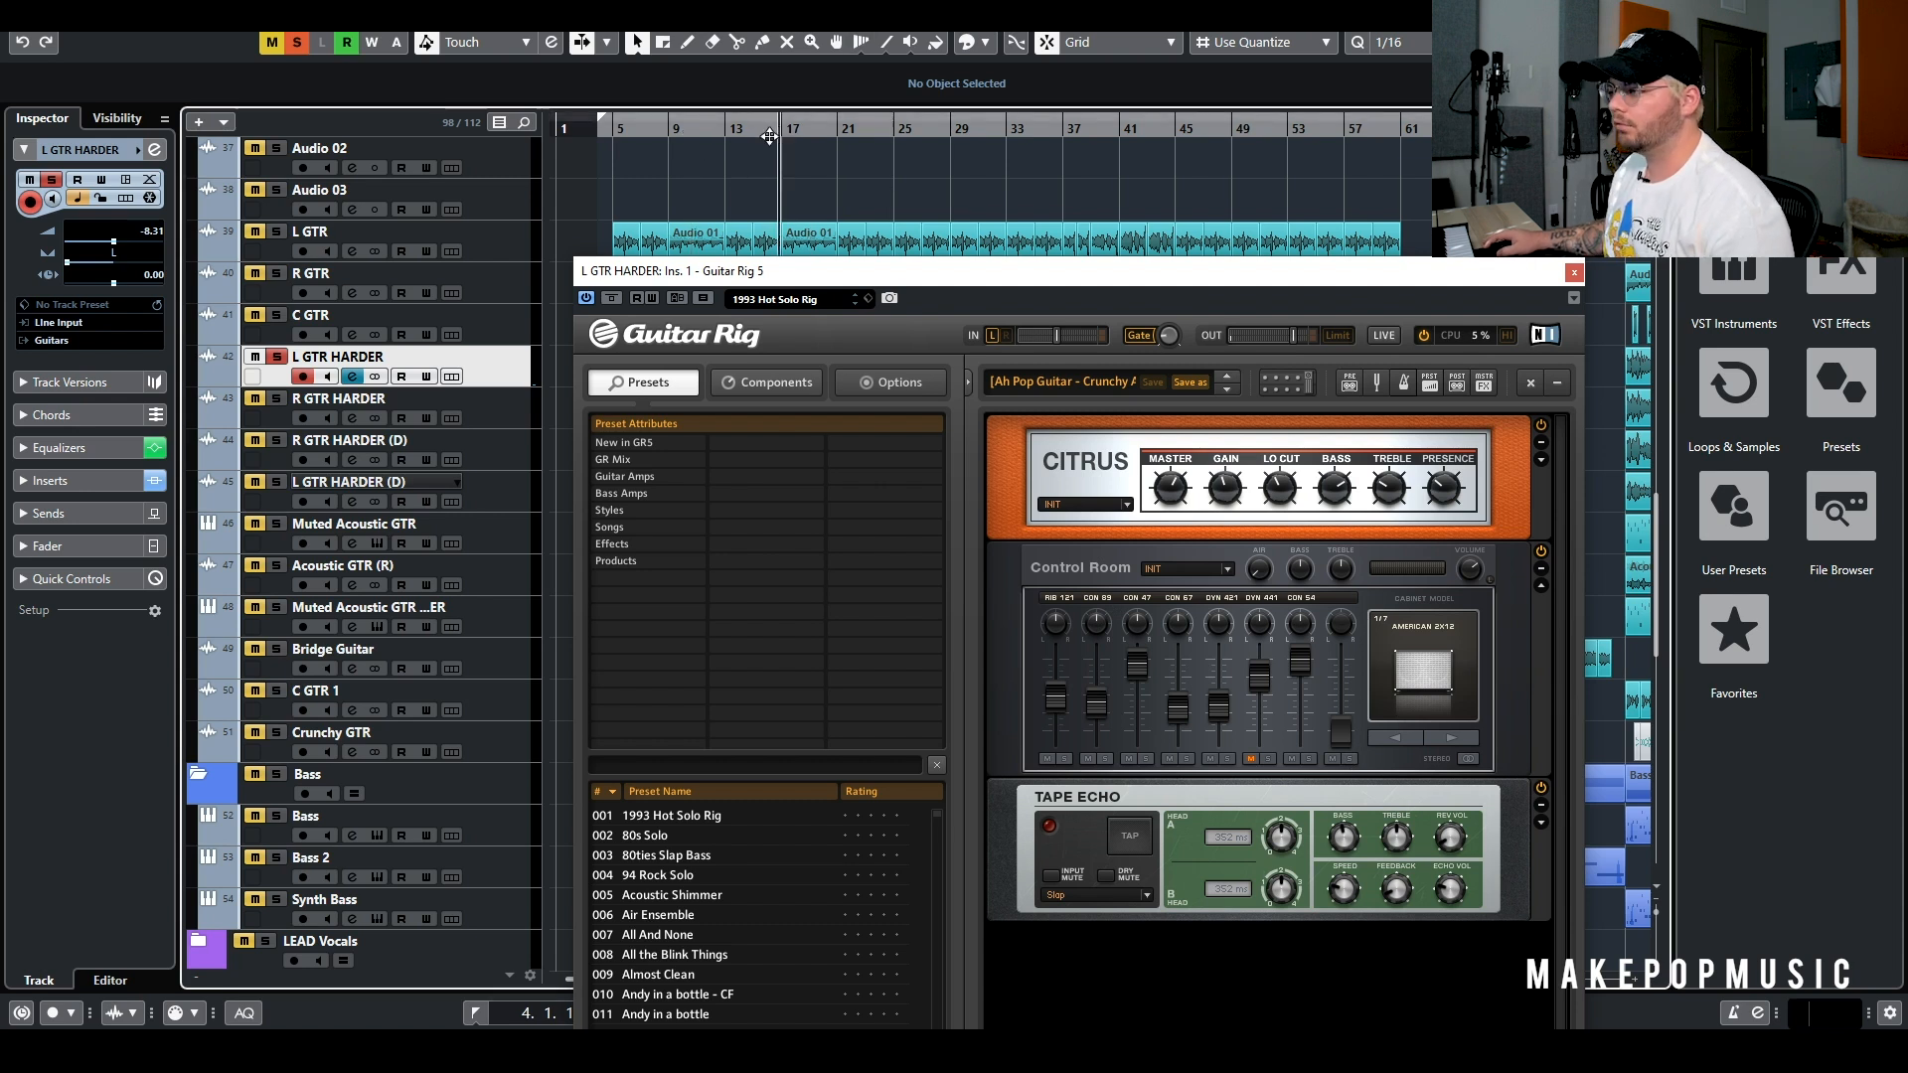
drag(1007, 282, 1063, 165)
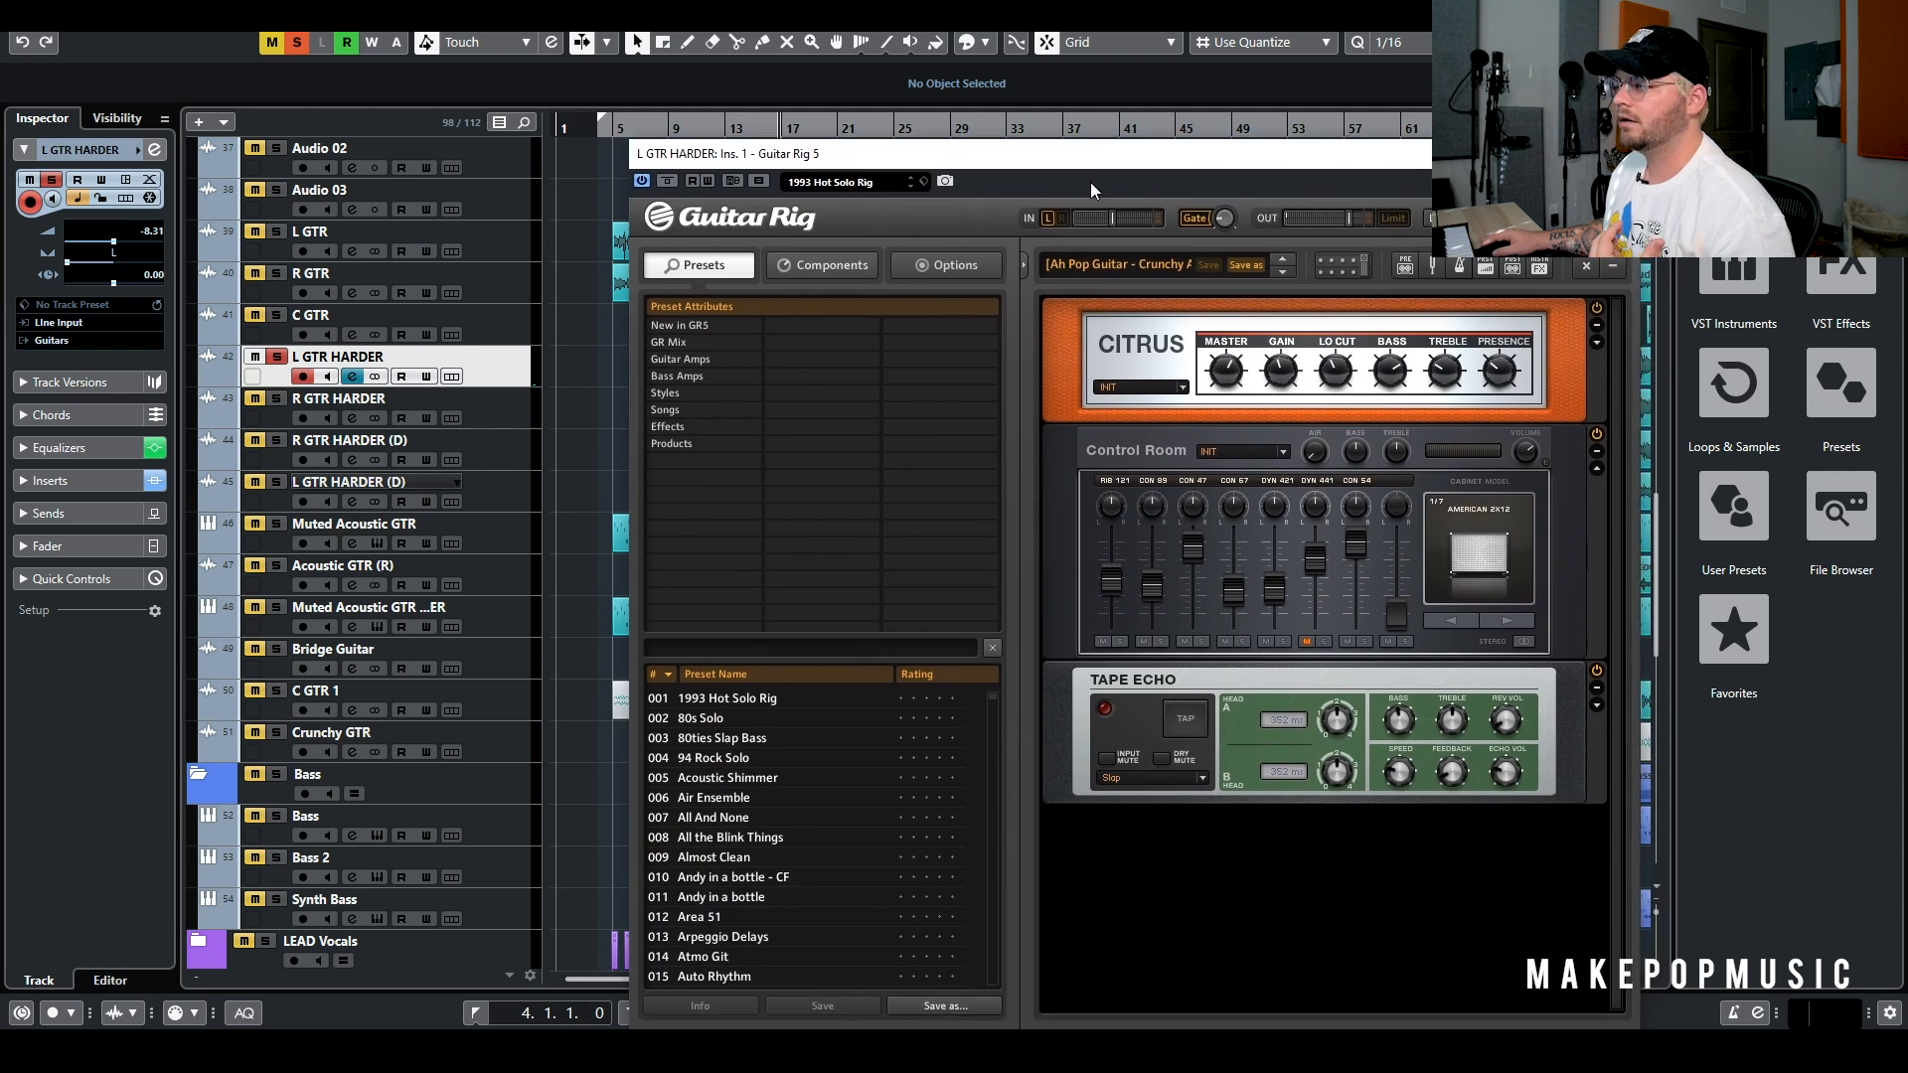
drag(1081, 163, 1004, 632)
click(277, 358)
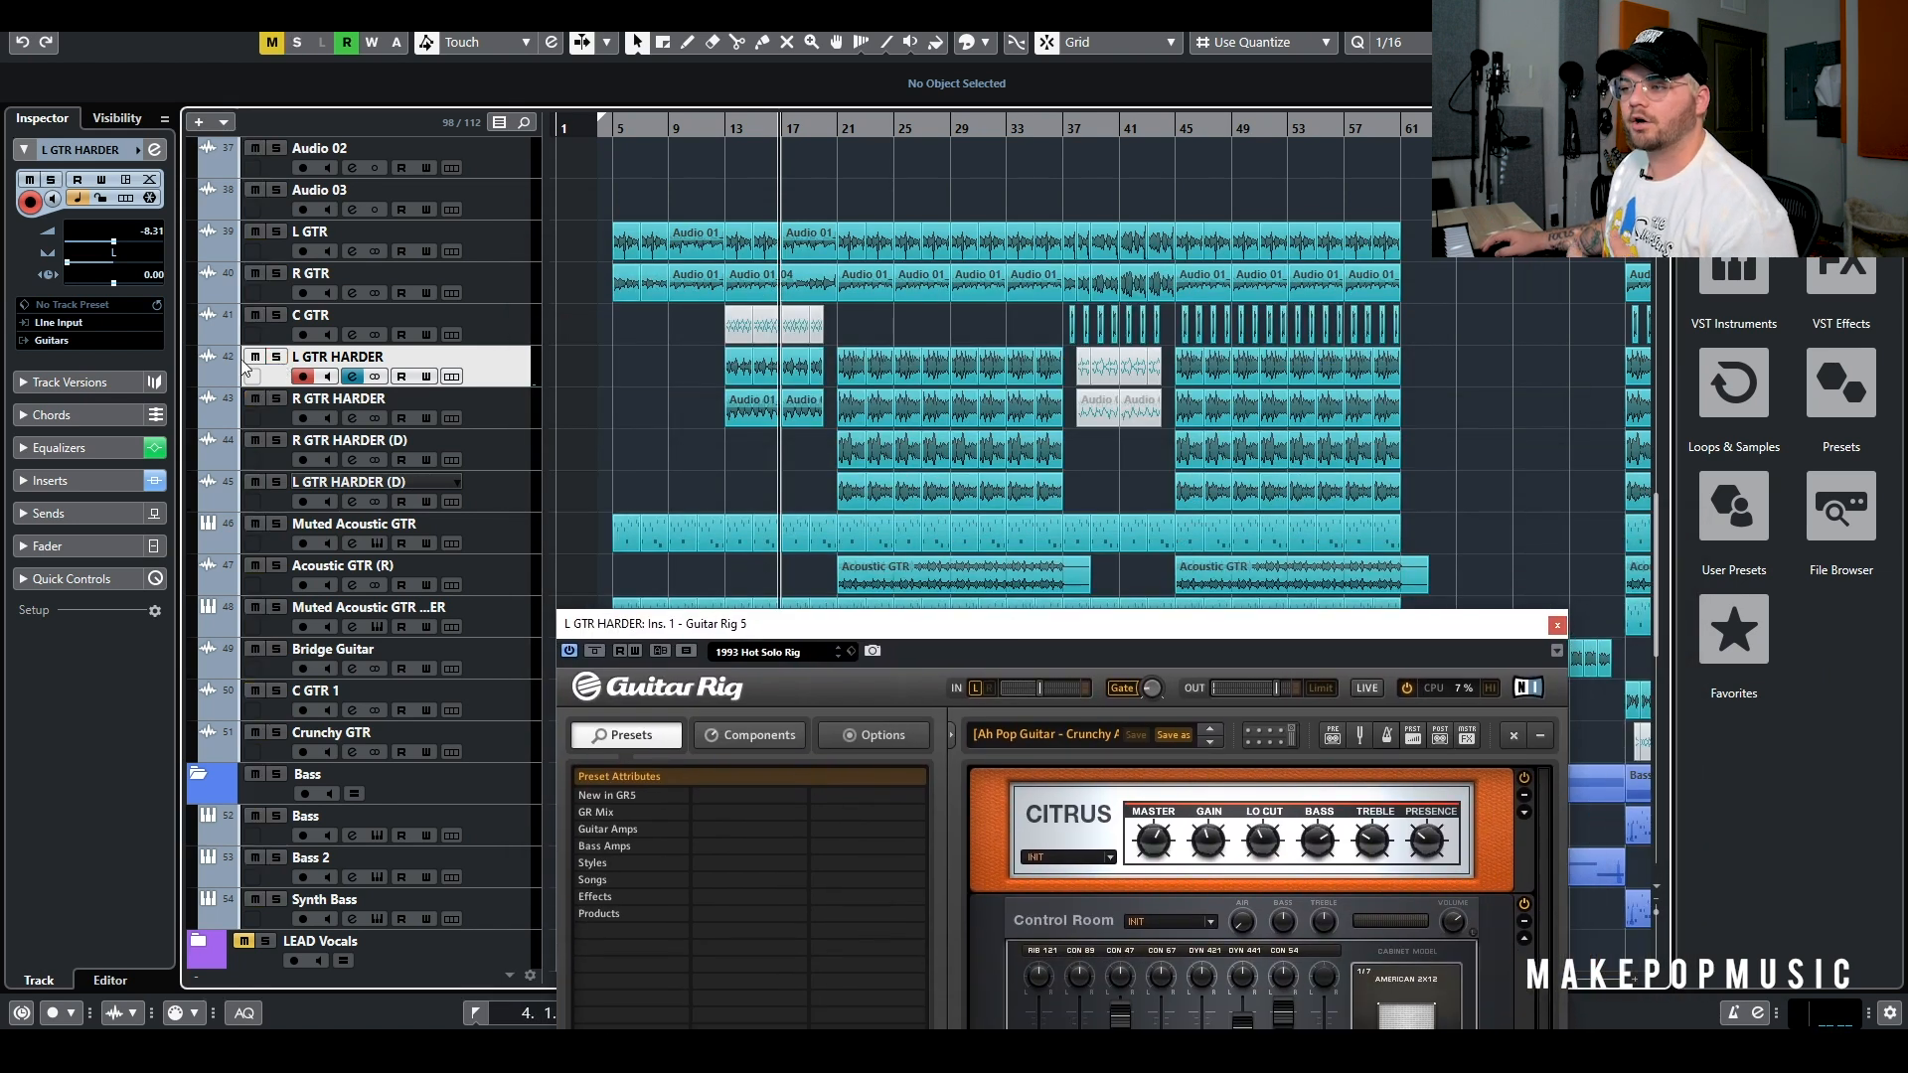
click(256, 399)
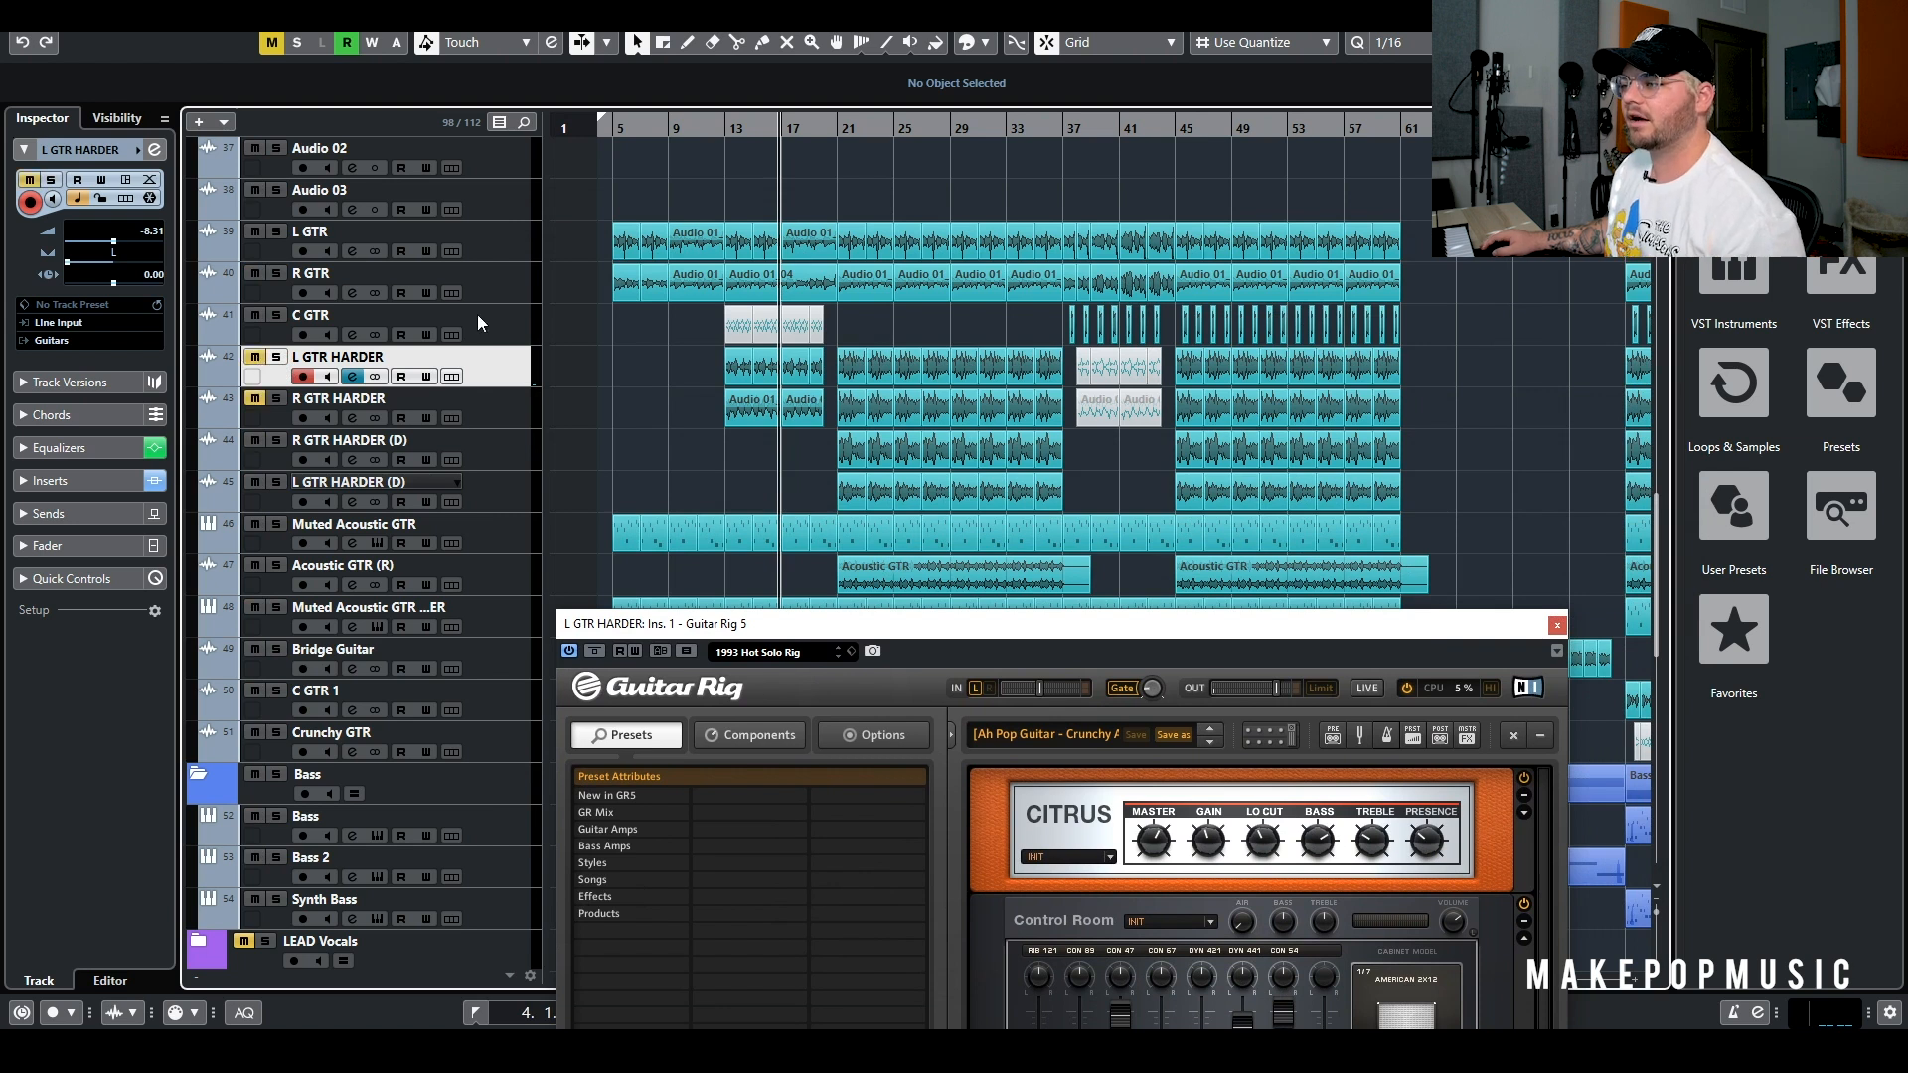
Play the full mix from bar 13, unmute L and R GTR HARDER during playback, and stop
click(729, 141)
key(space)
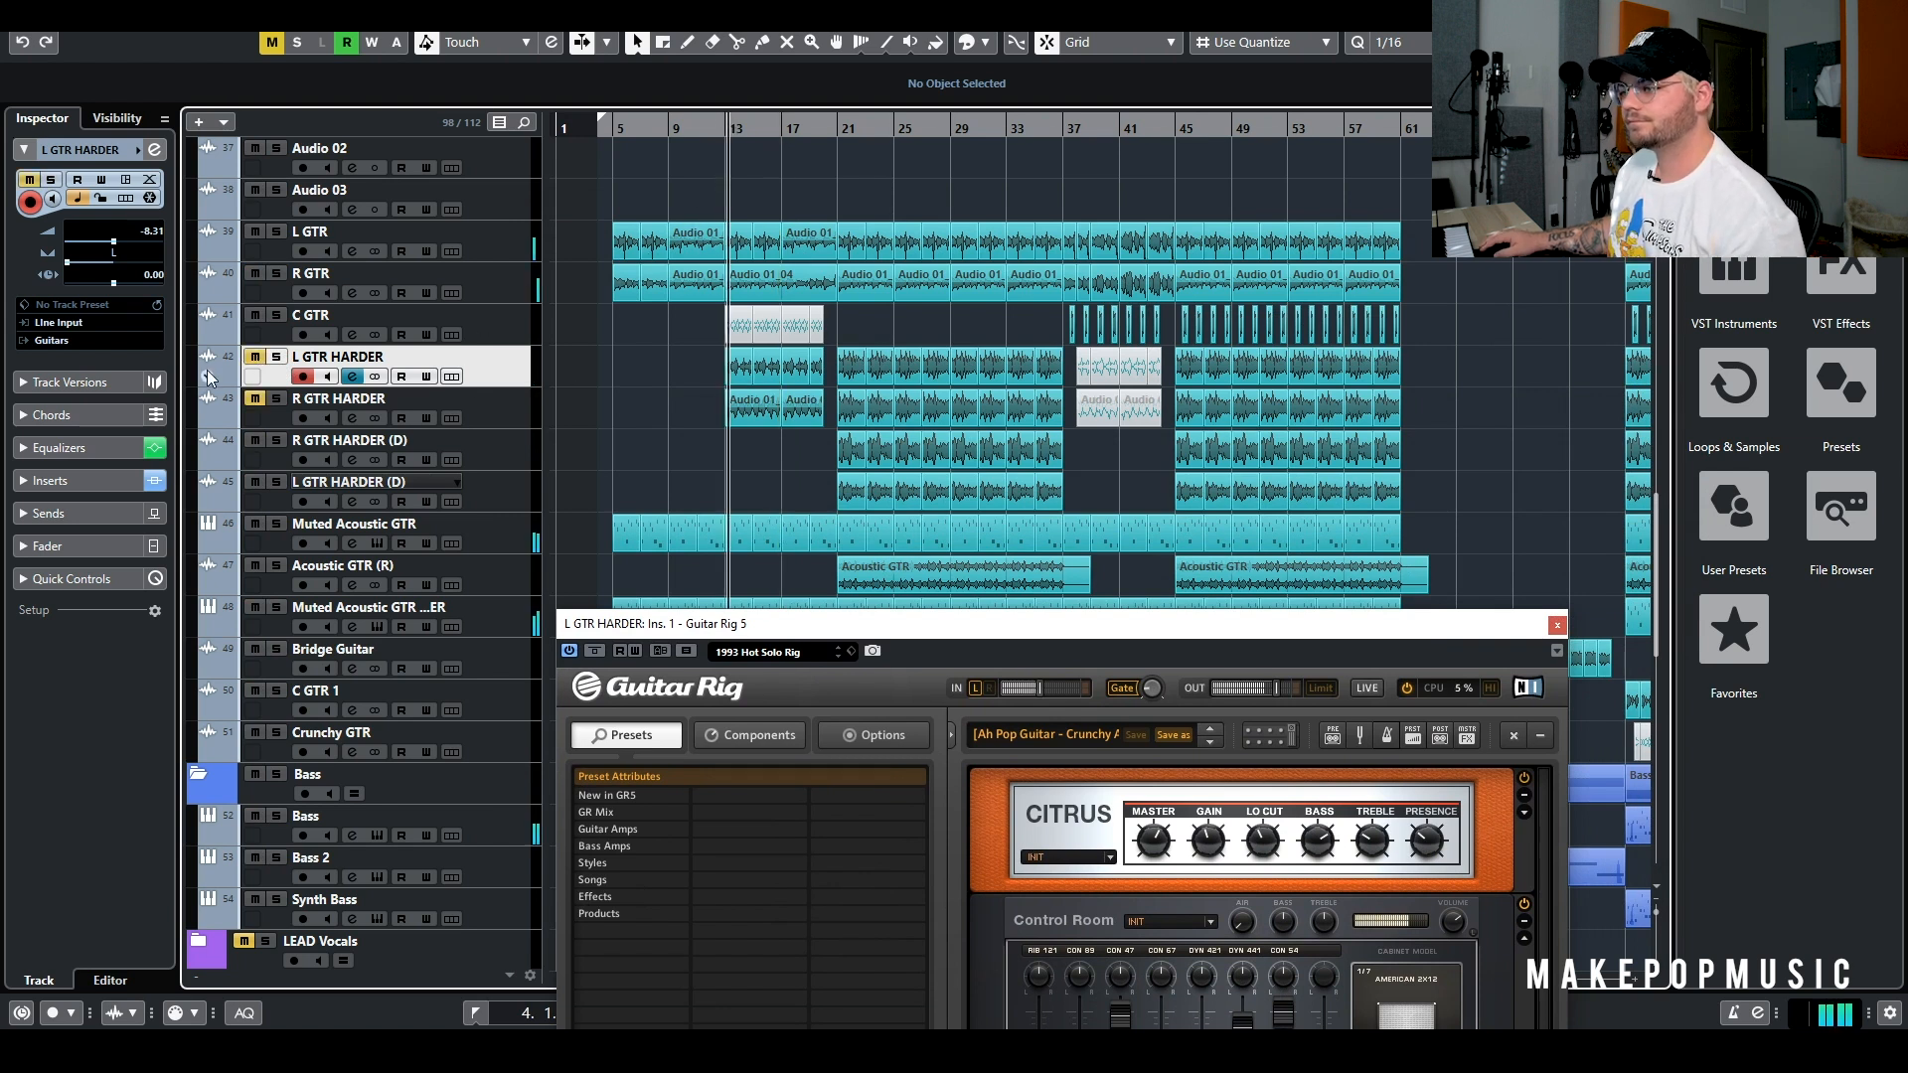
click(255, 399)
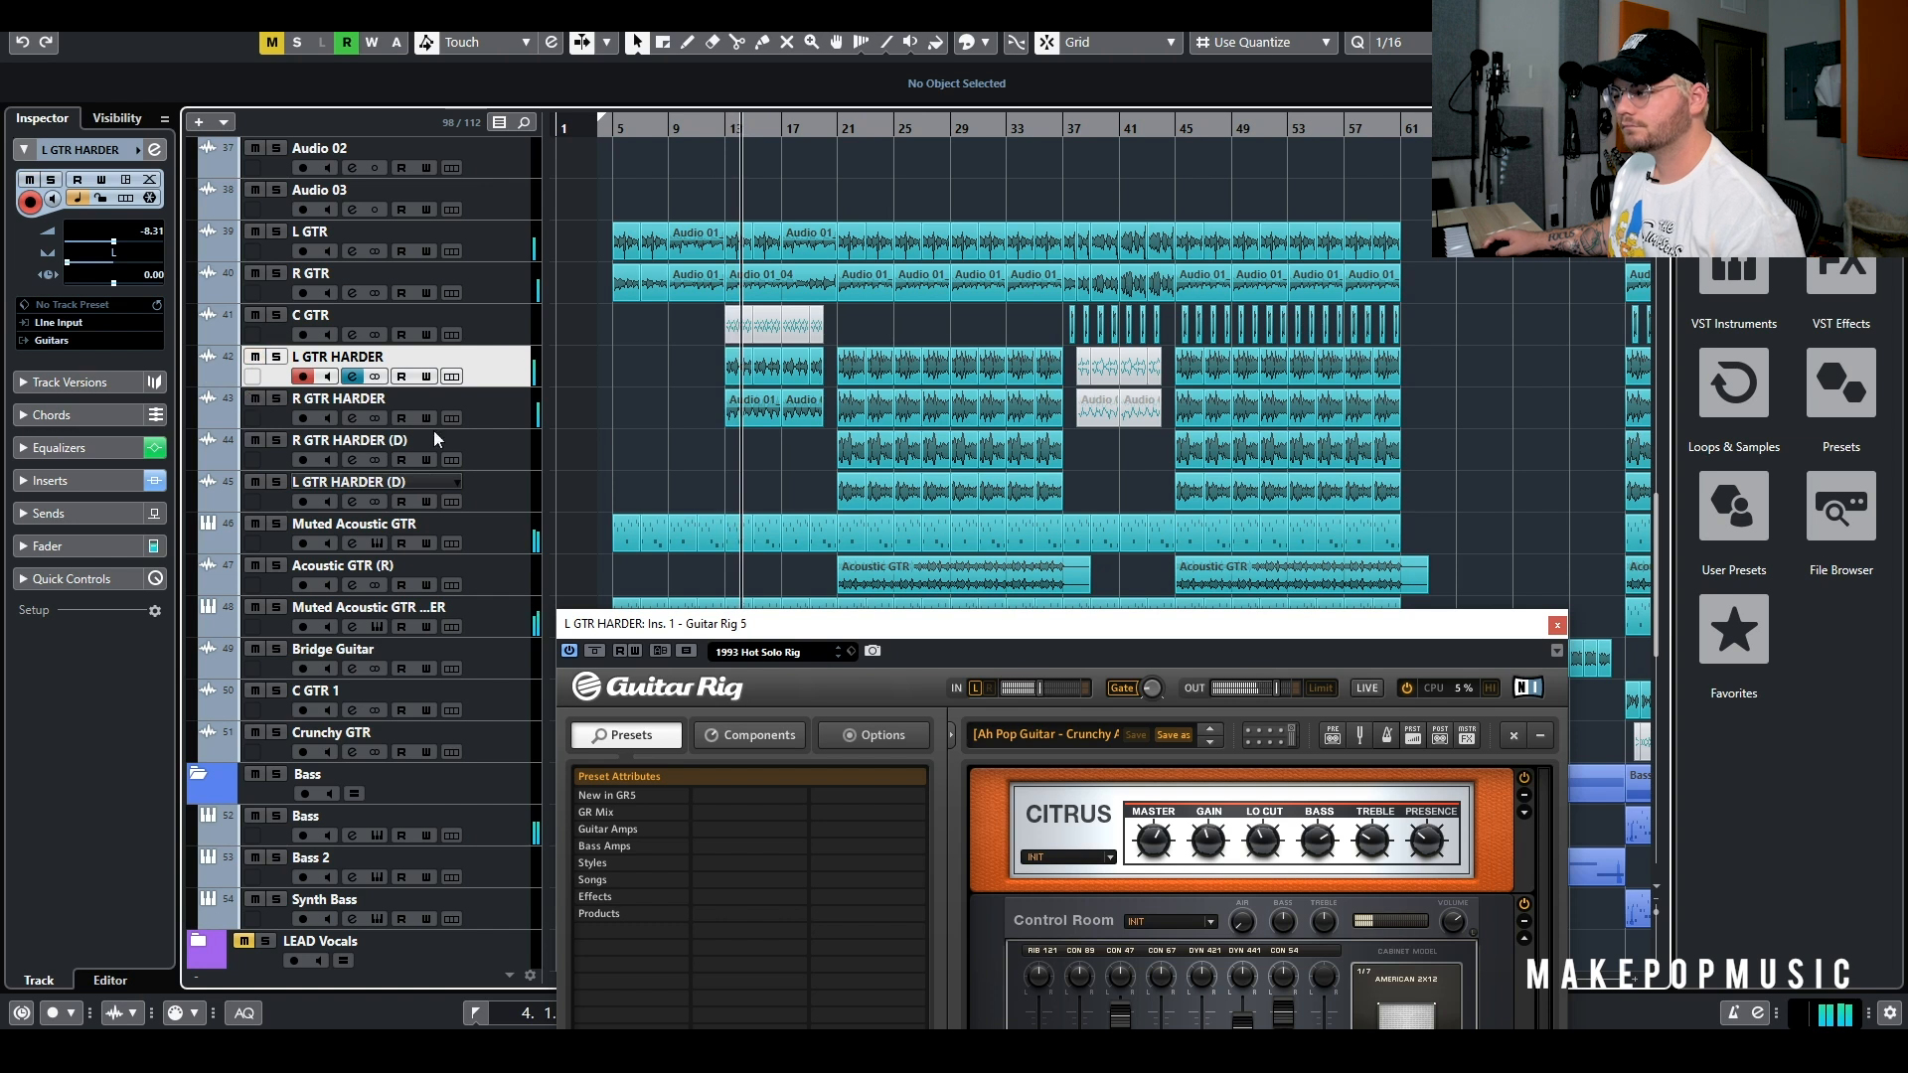
key(space)
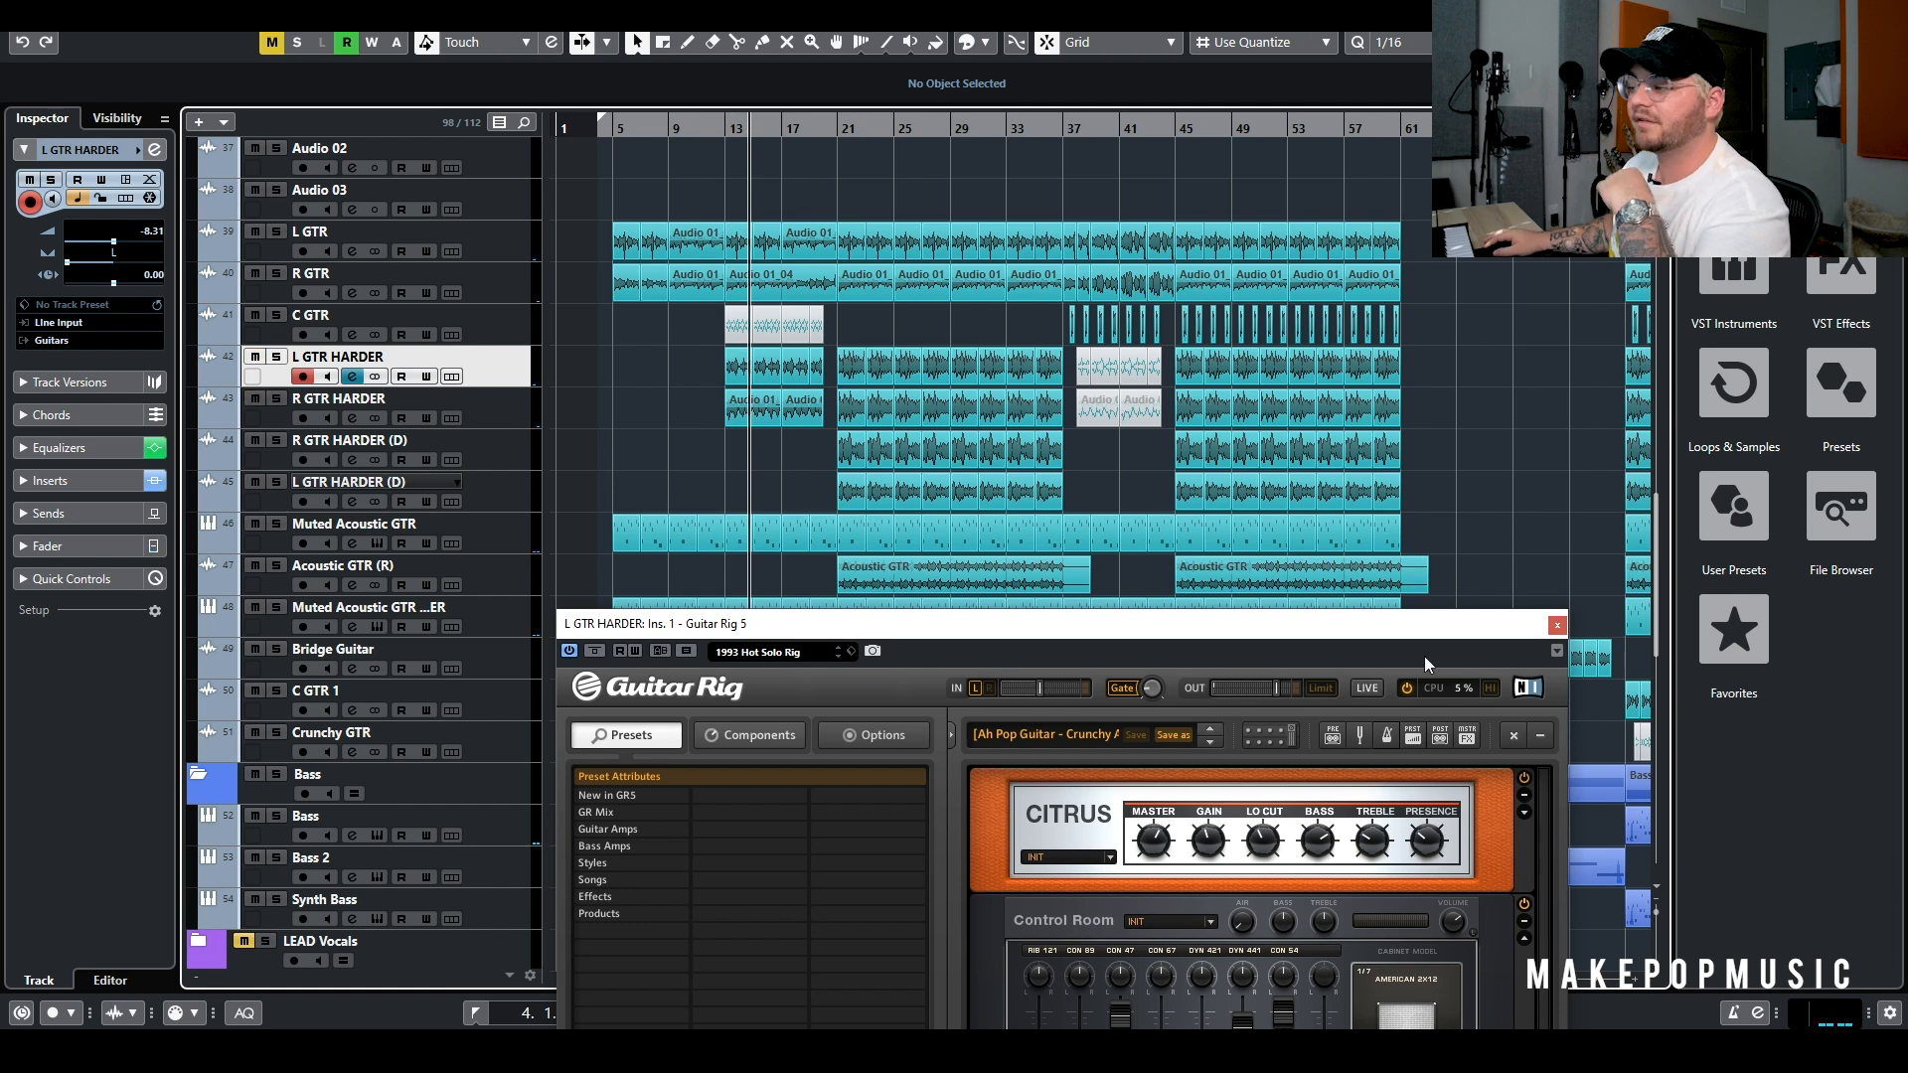
Solo L GTR HARDER and review the Tape Echo's head, tone, reverb volume, echo volume, feedback and speed settings
drag(1417, 632, 1445, 240)
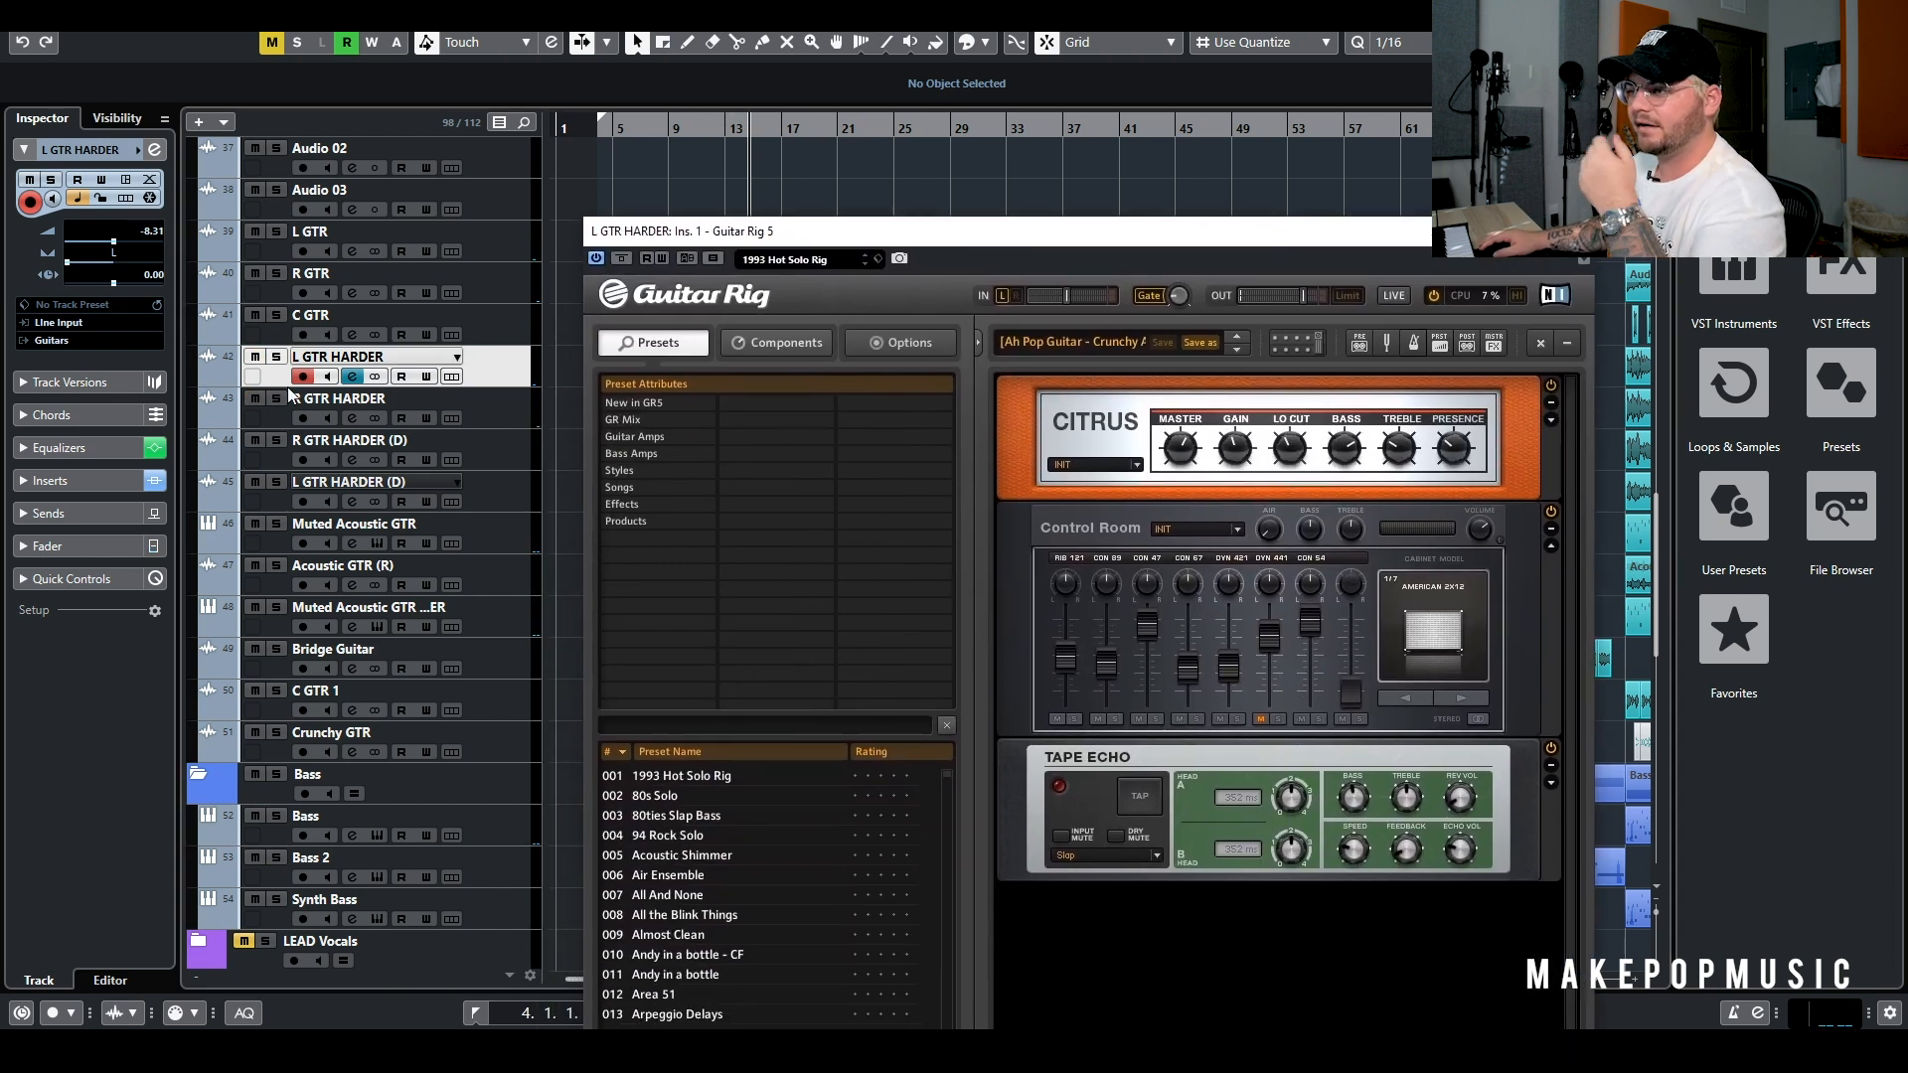
click(276, 356)
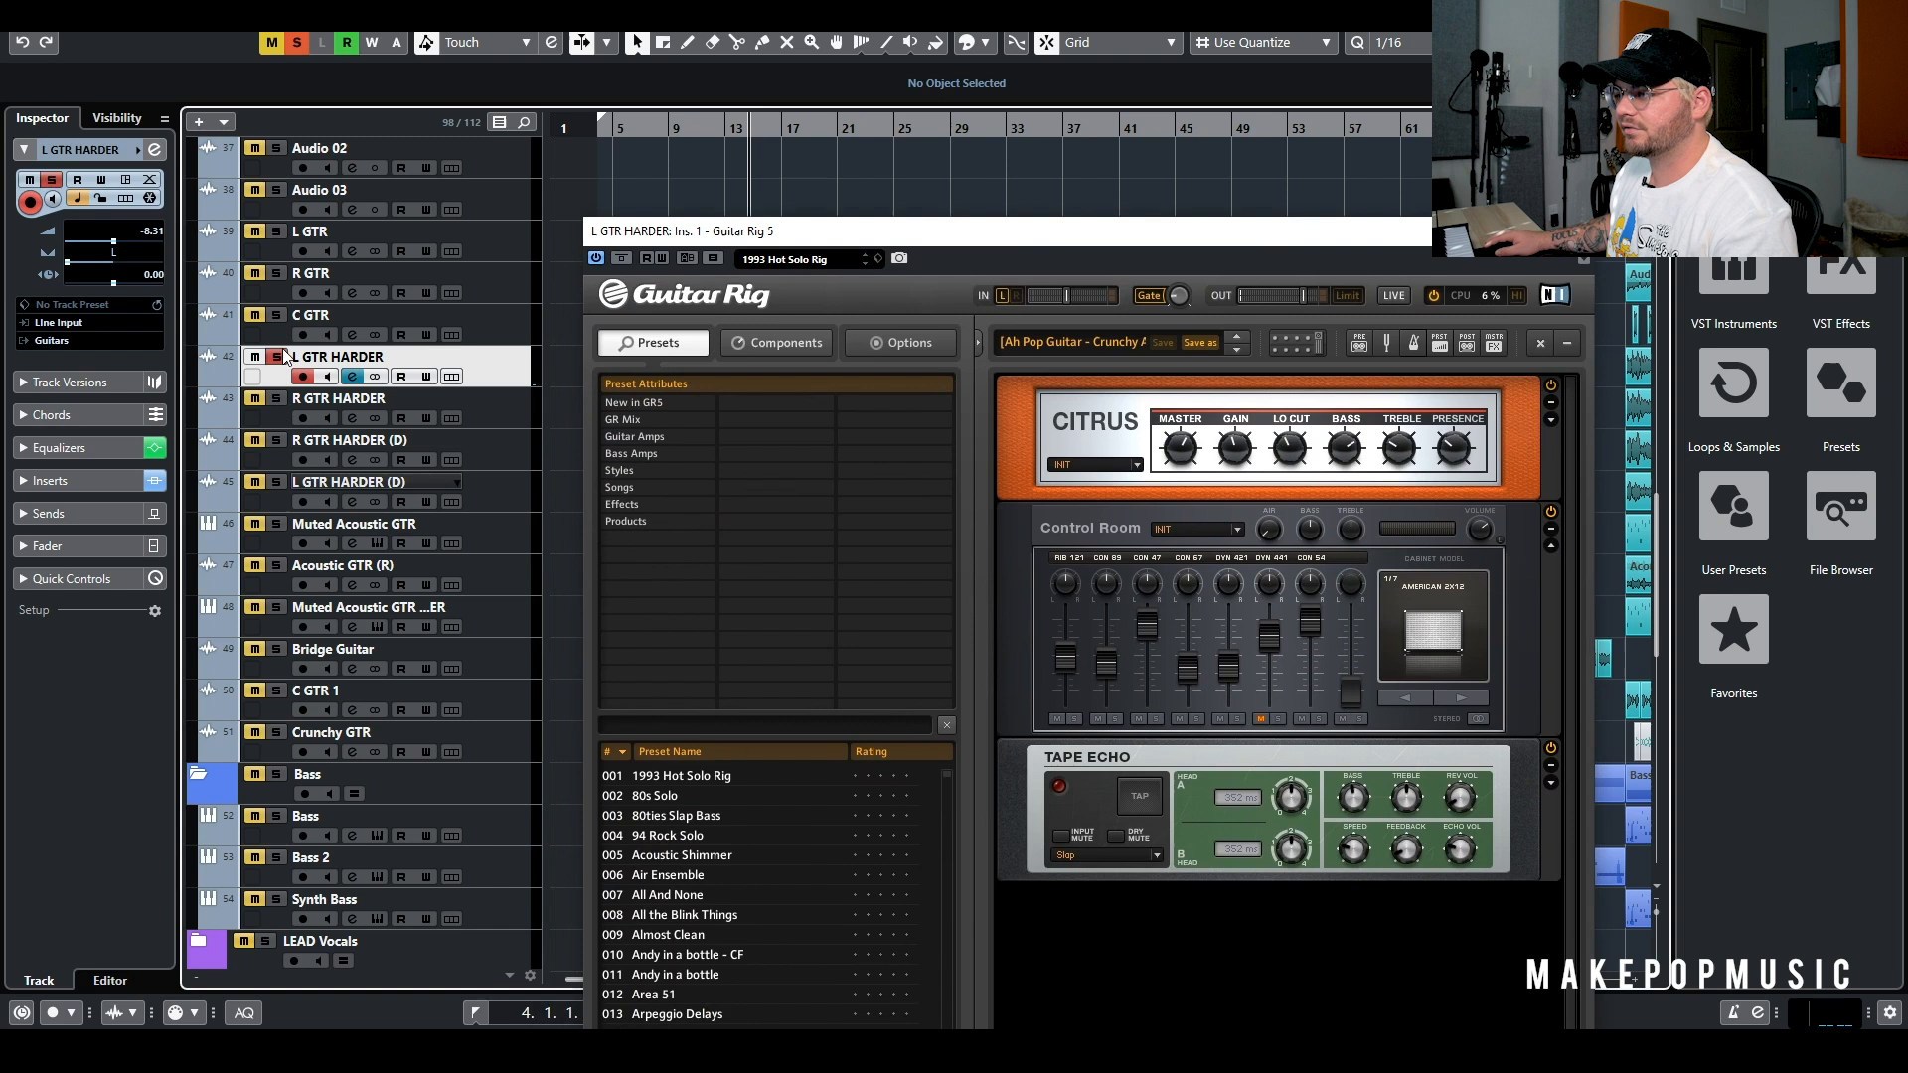
click(715, 121)
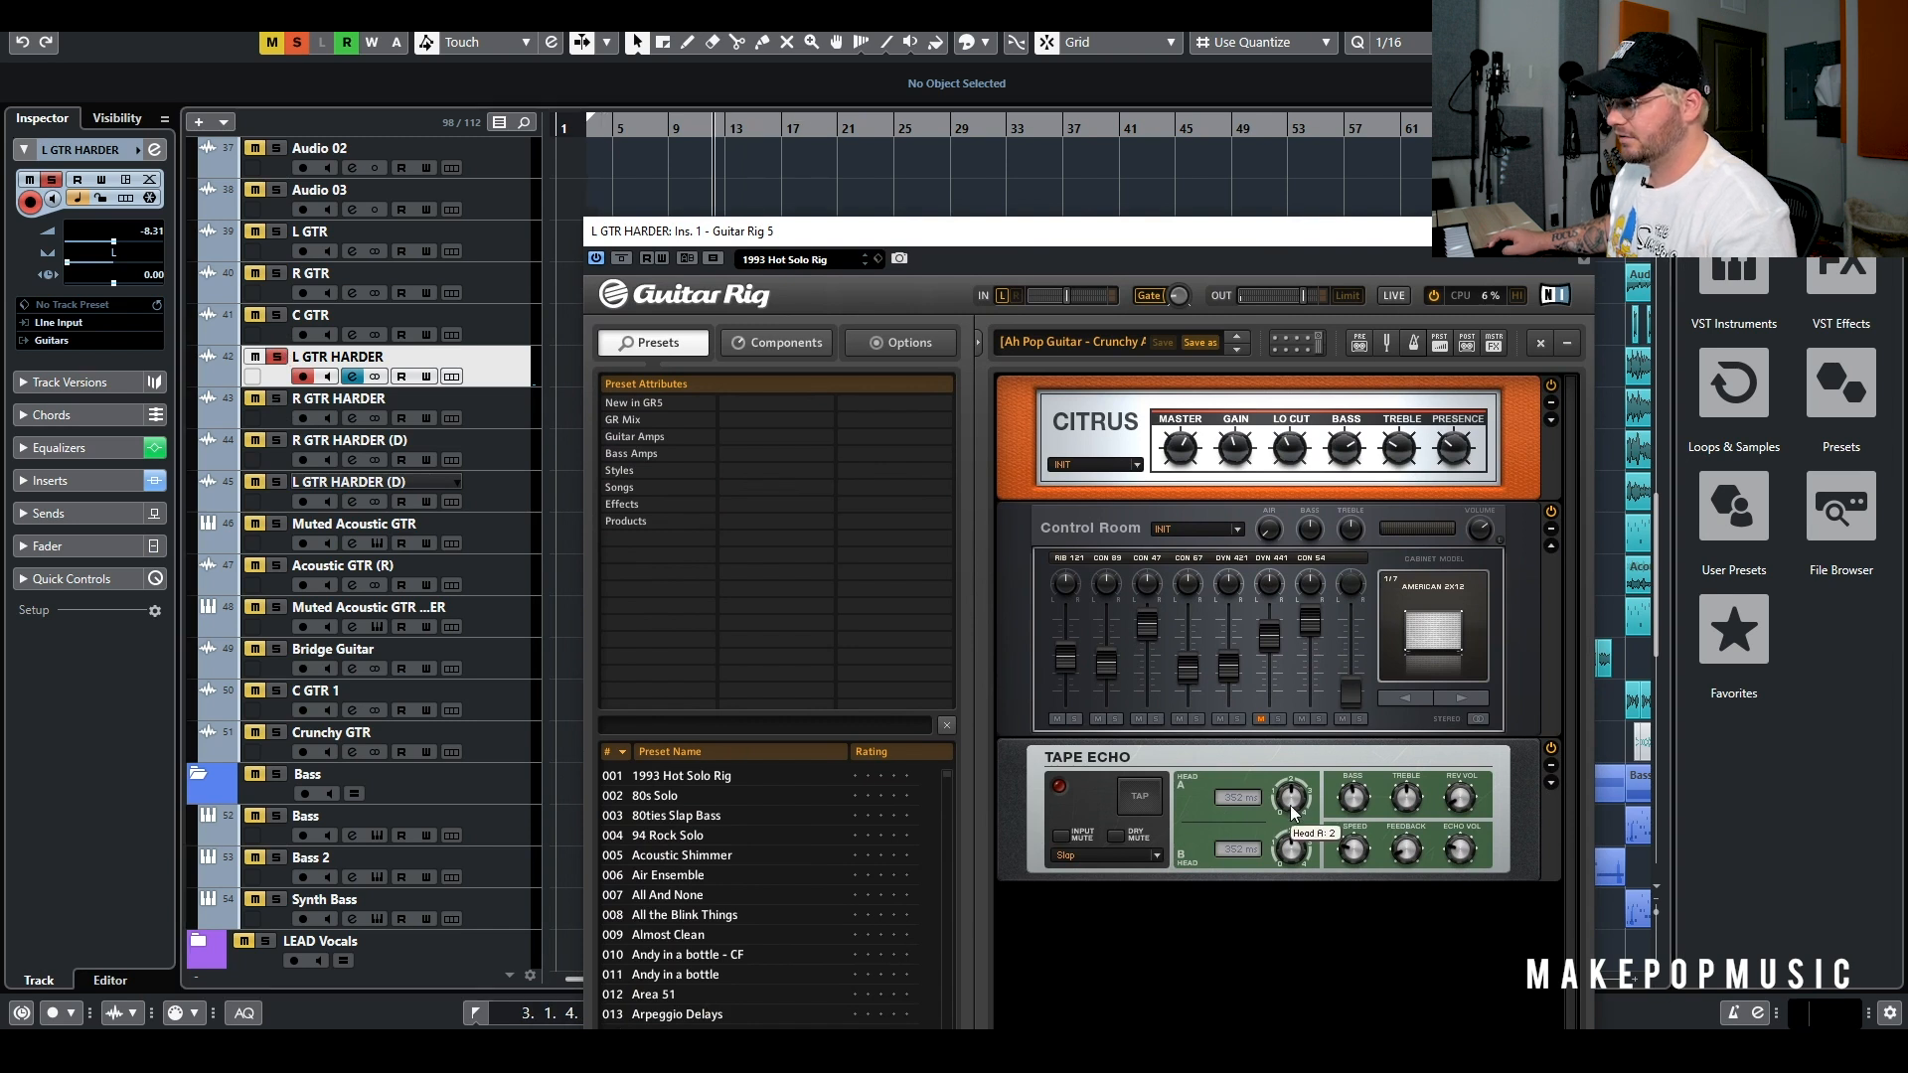
mouse_move(1291, 806)
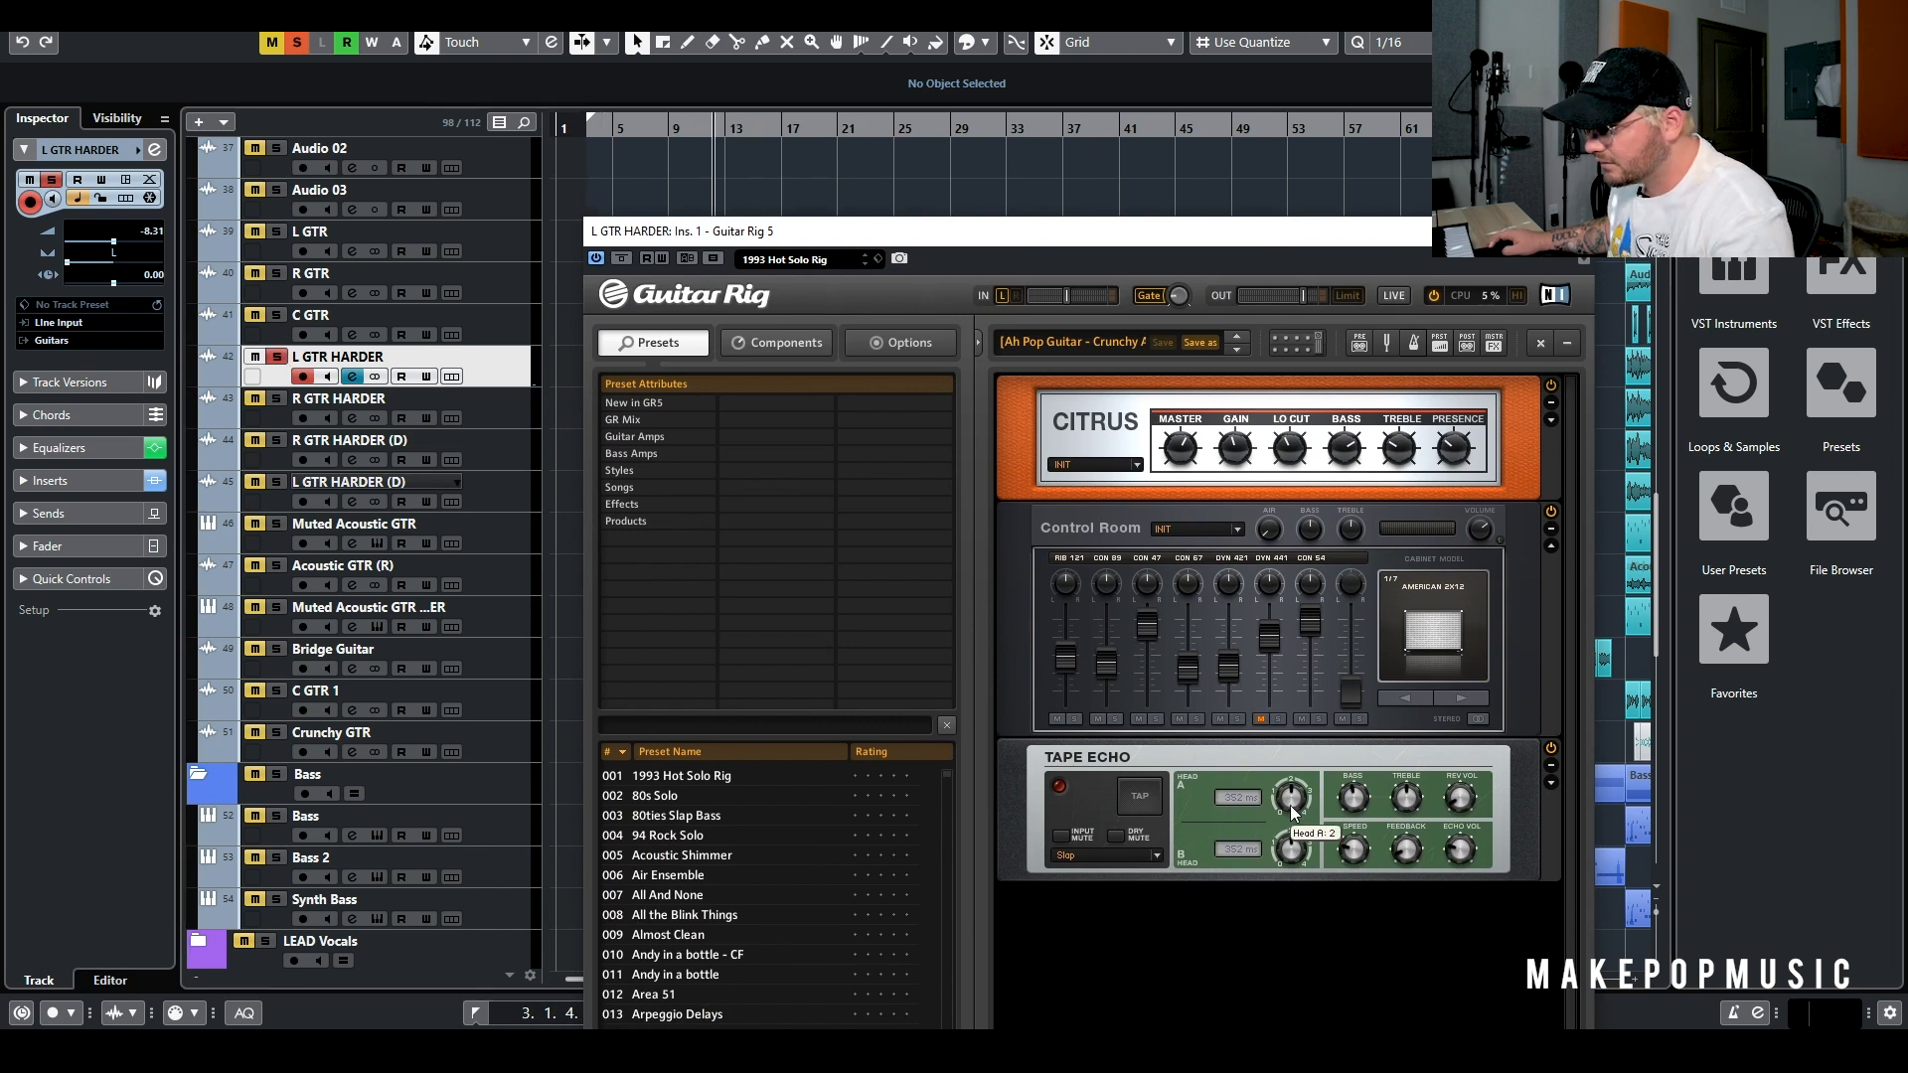
mouse_move(1352, 805)
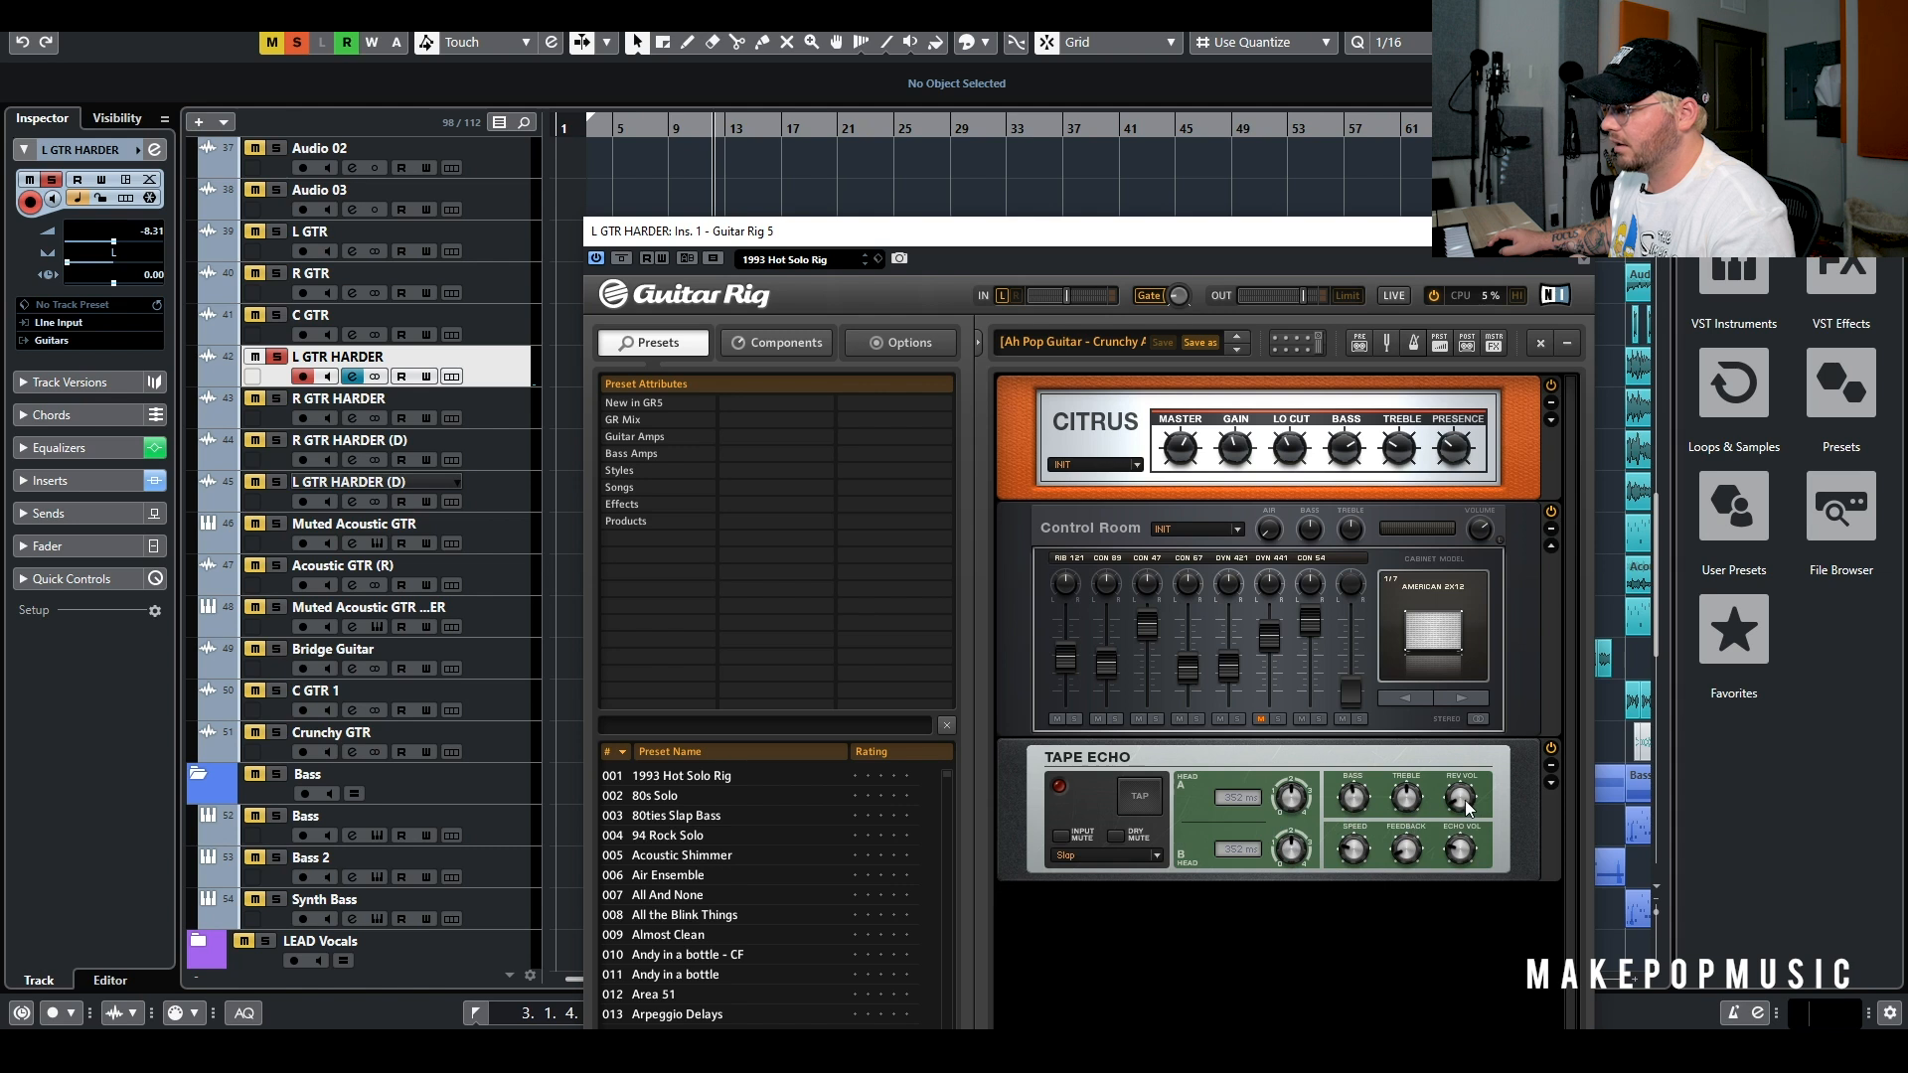
mouse_move(1469, 807)
mouse_move(1462, 855)
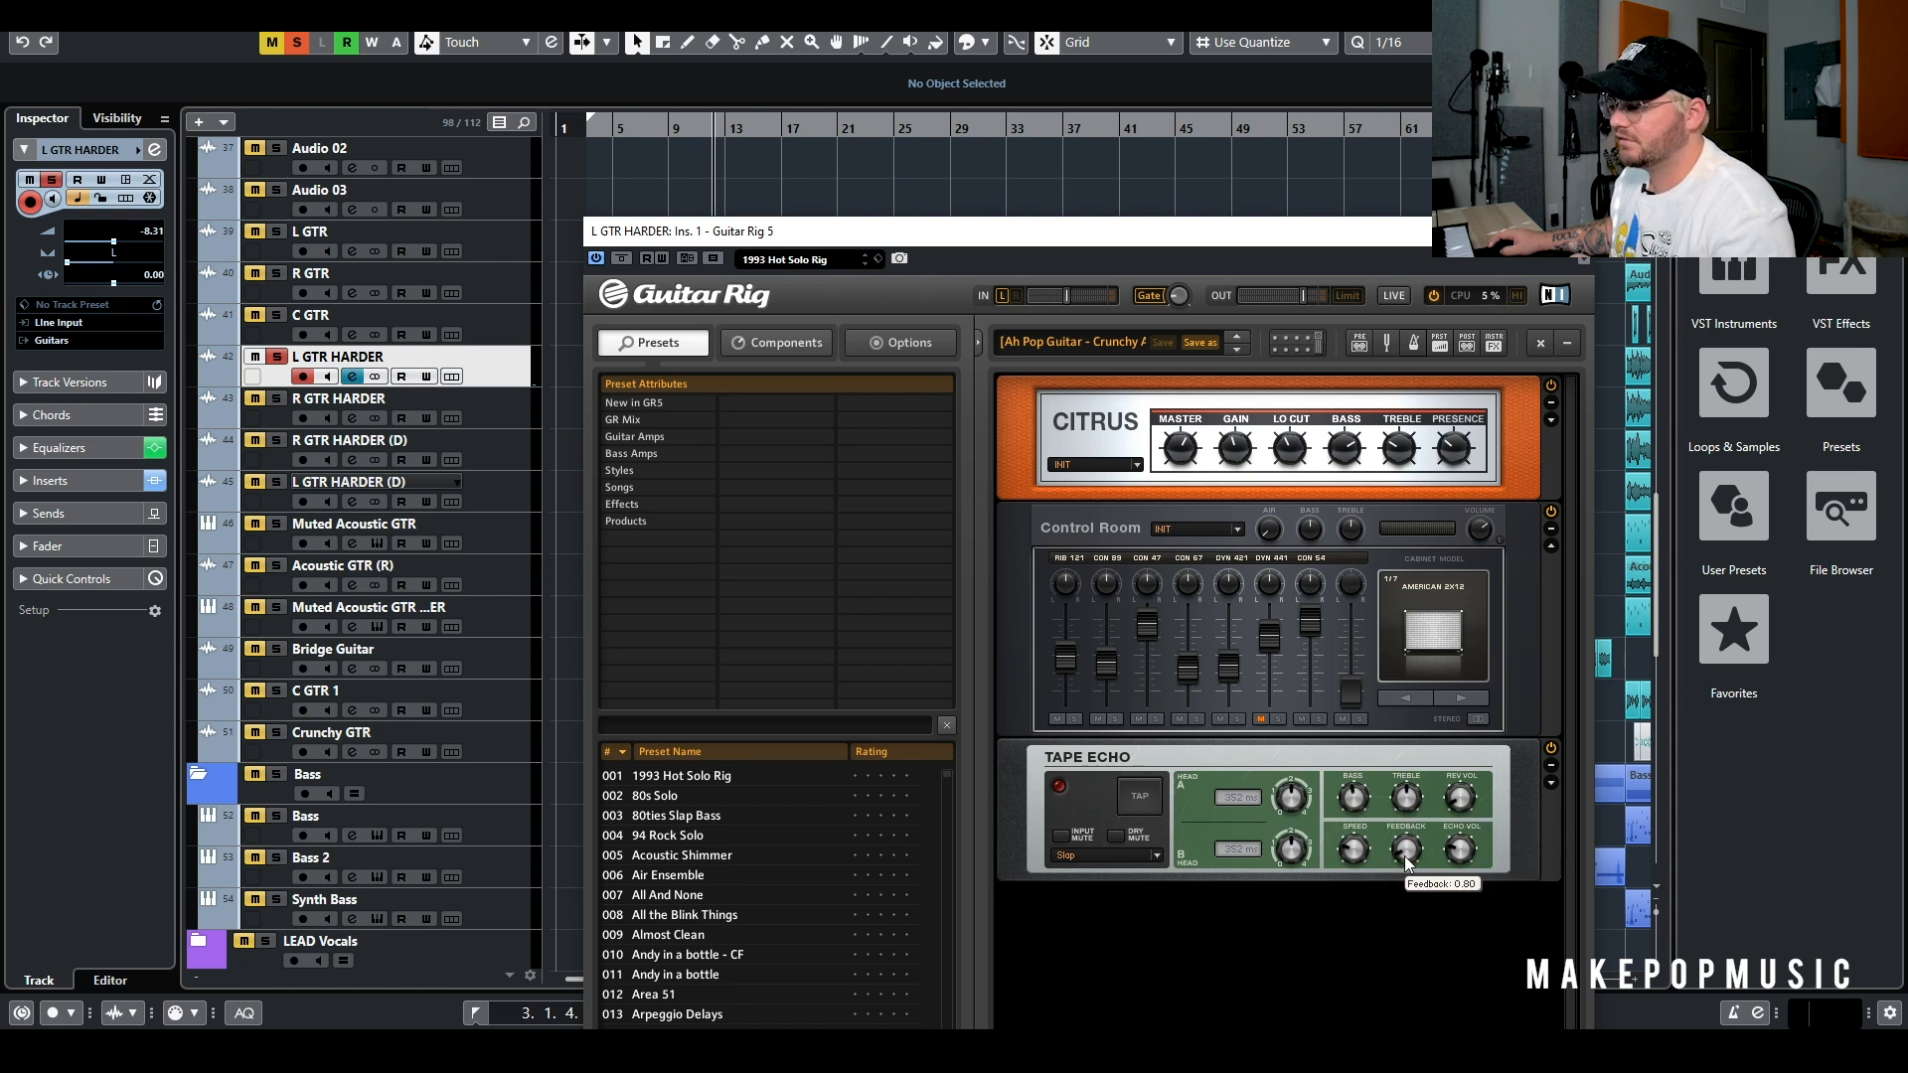
mouse_move(1346, 850)
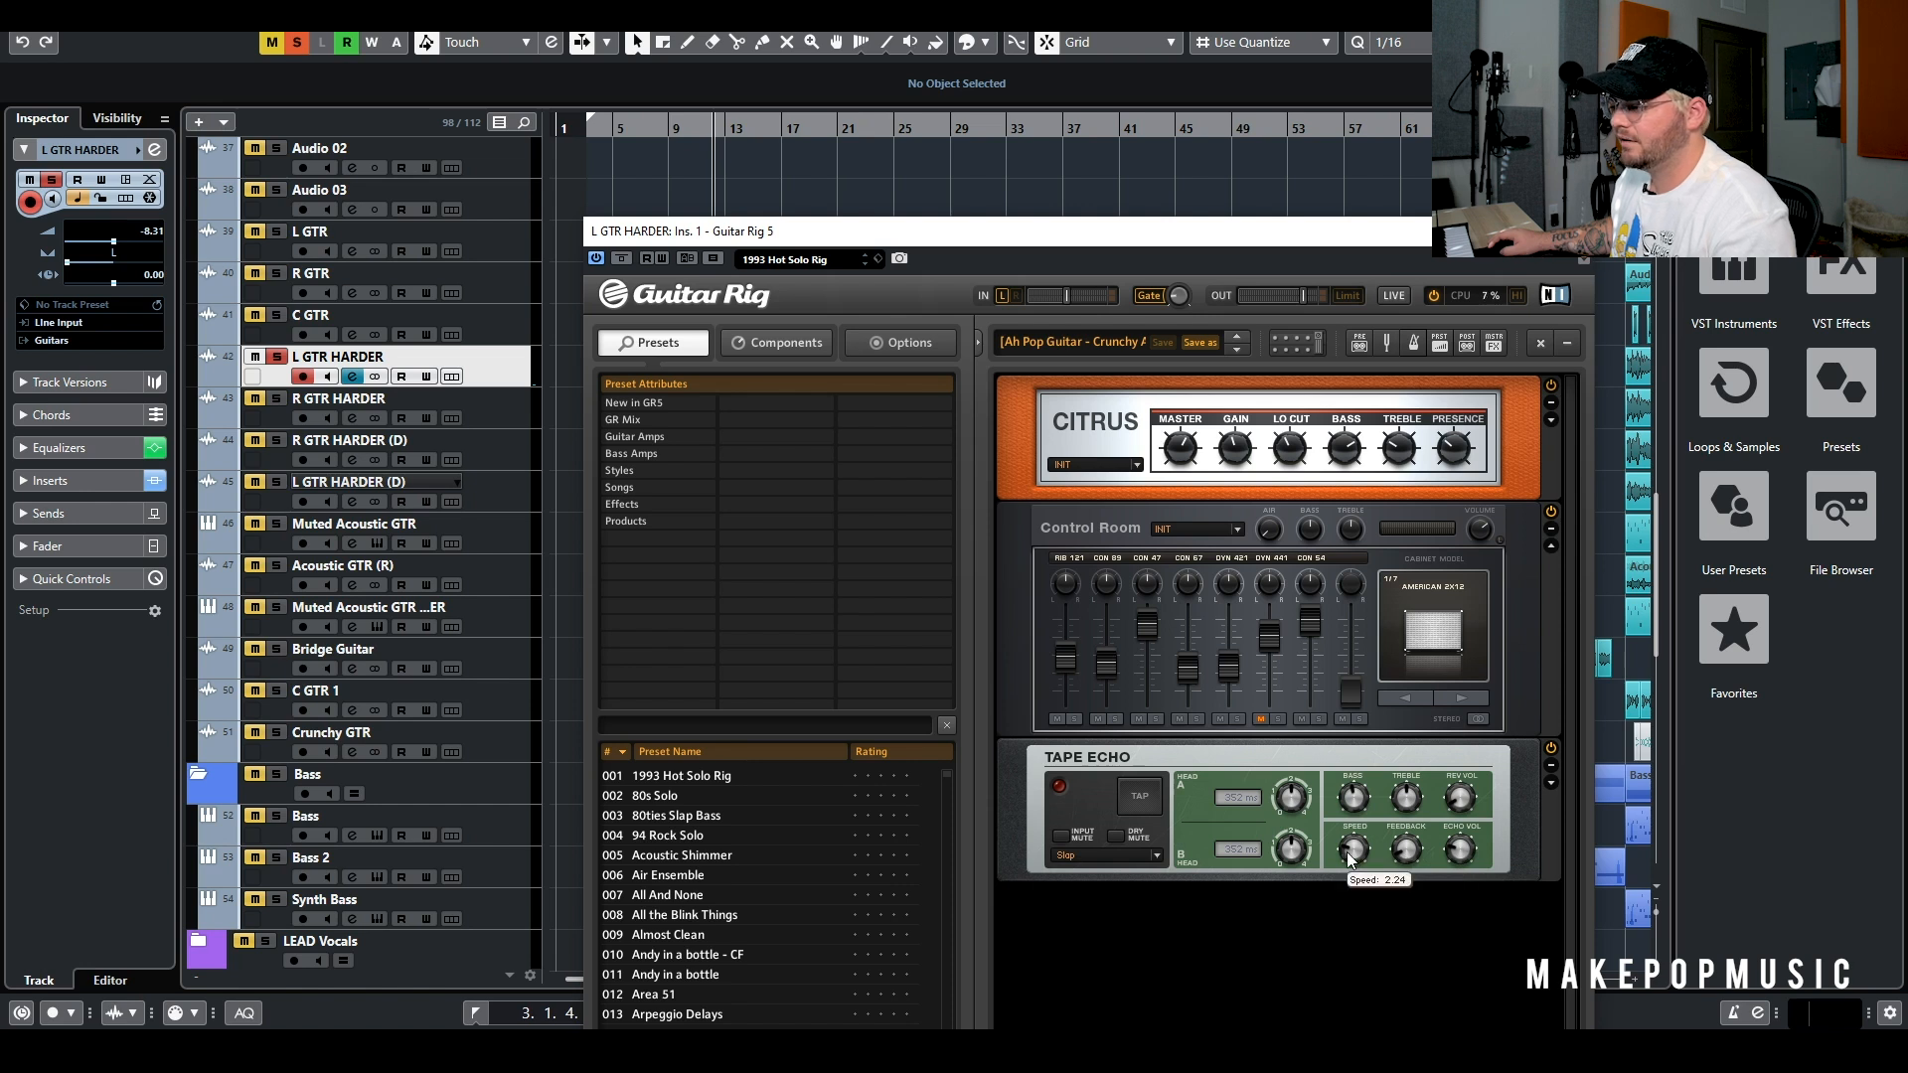
Close the Guitar Rig 5 window, play the soloed L GTR HARDER from bar 13, and add R GTR HARDER to the solo
click(1582, 259)
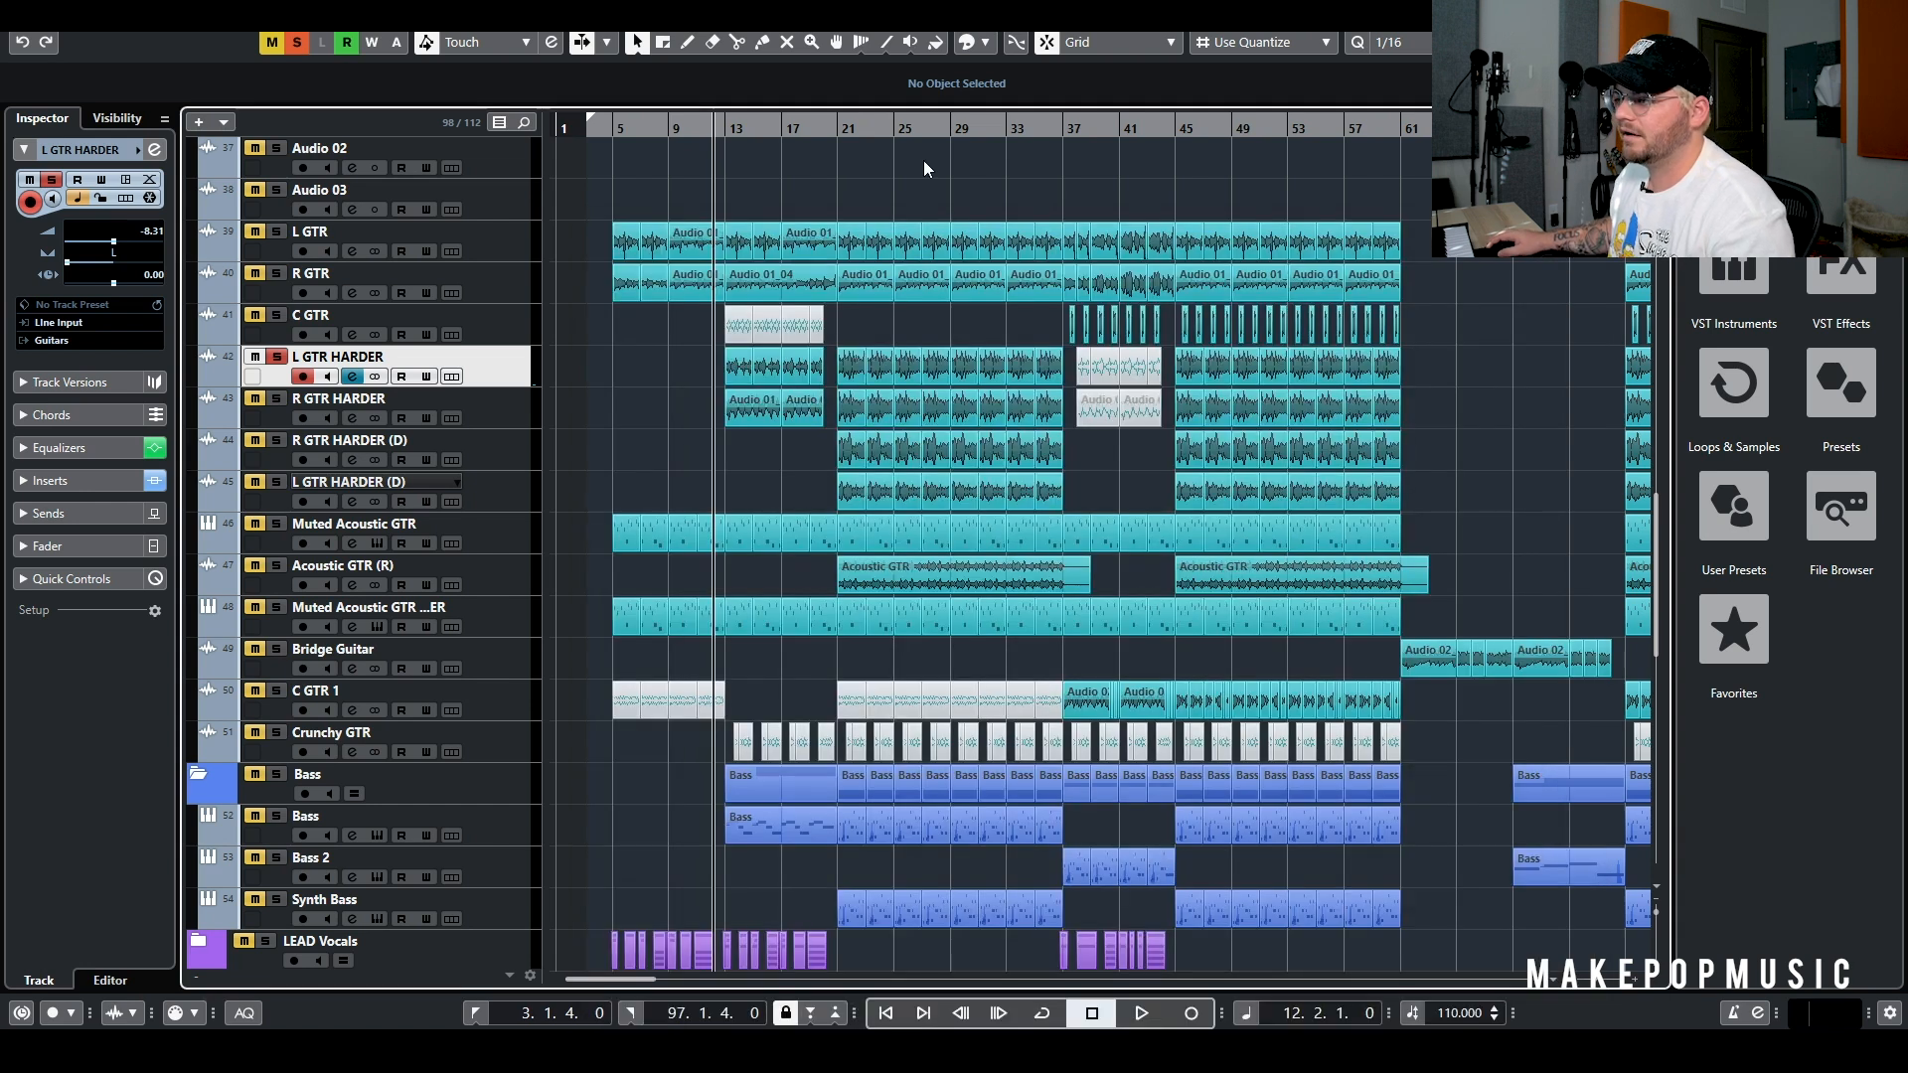
key(space)
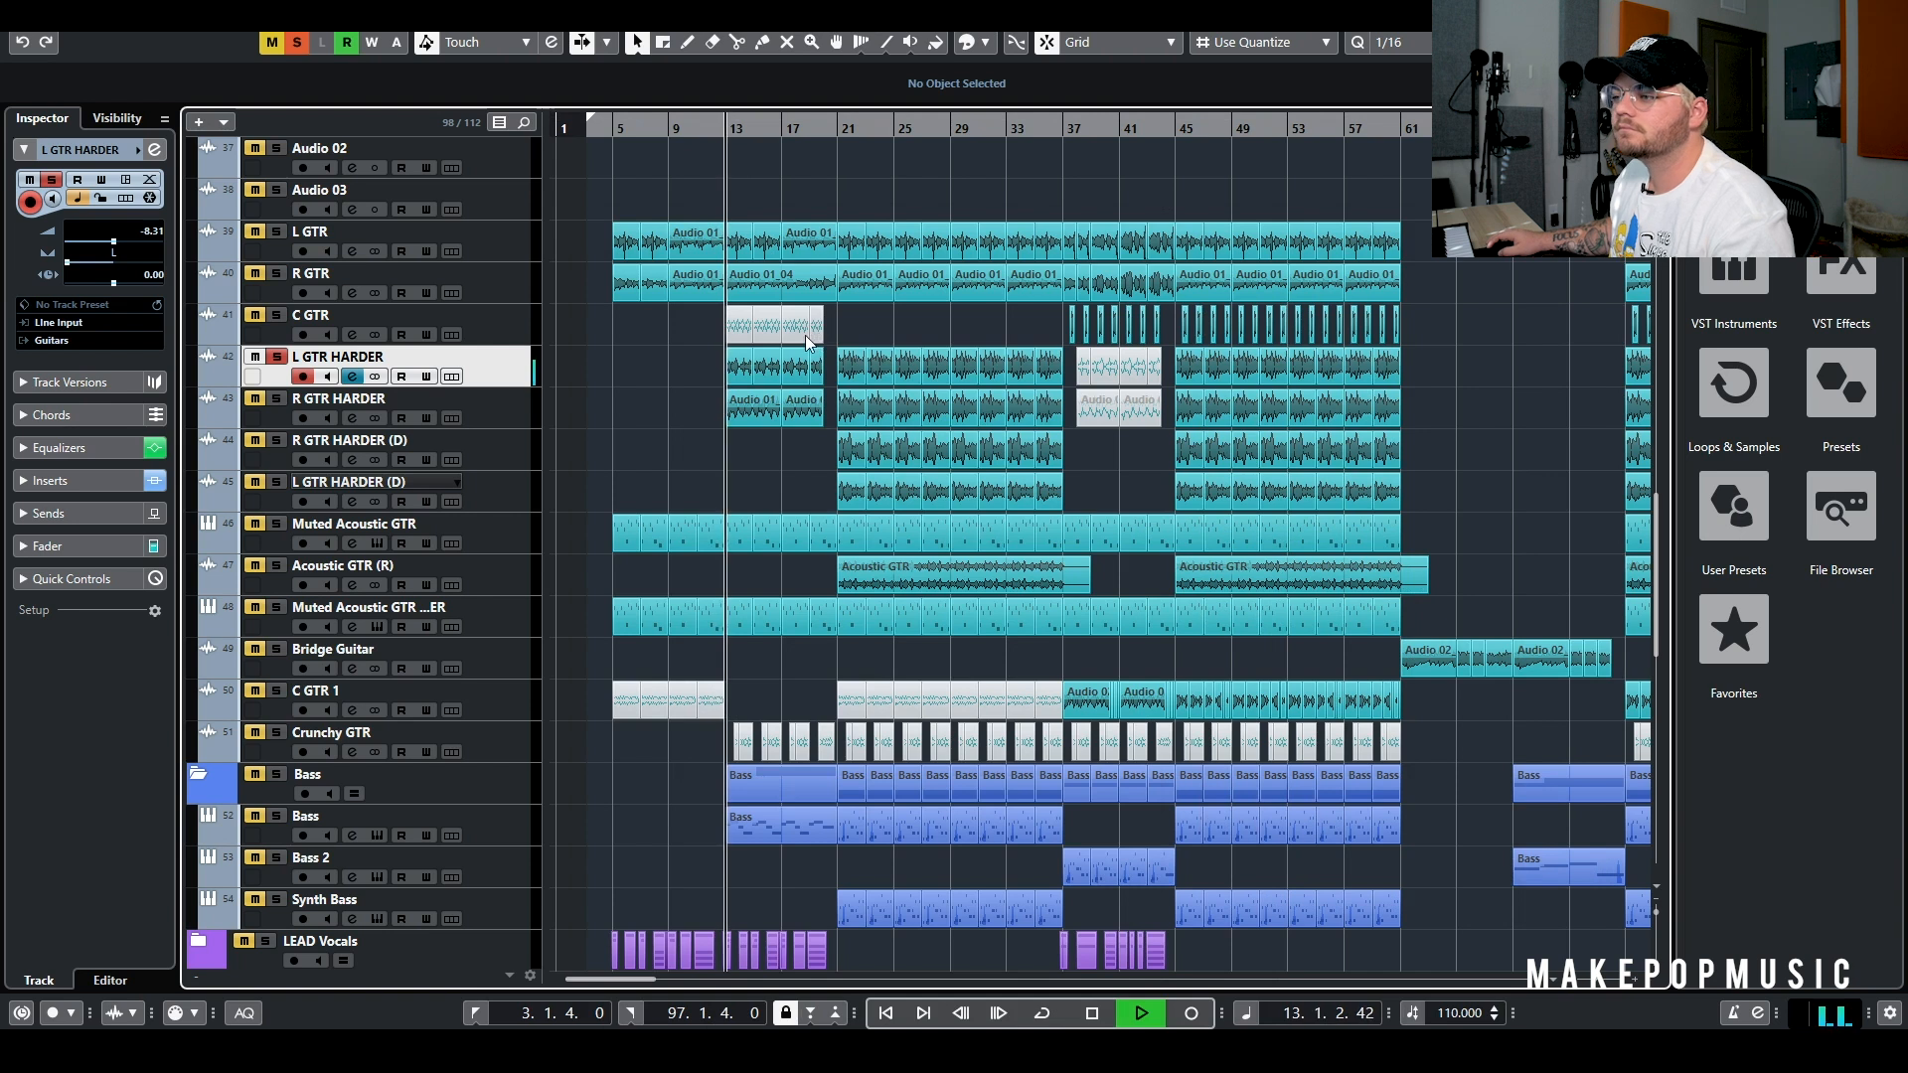
key(space)
click(249, 403)
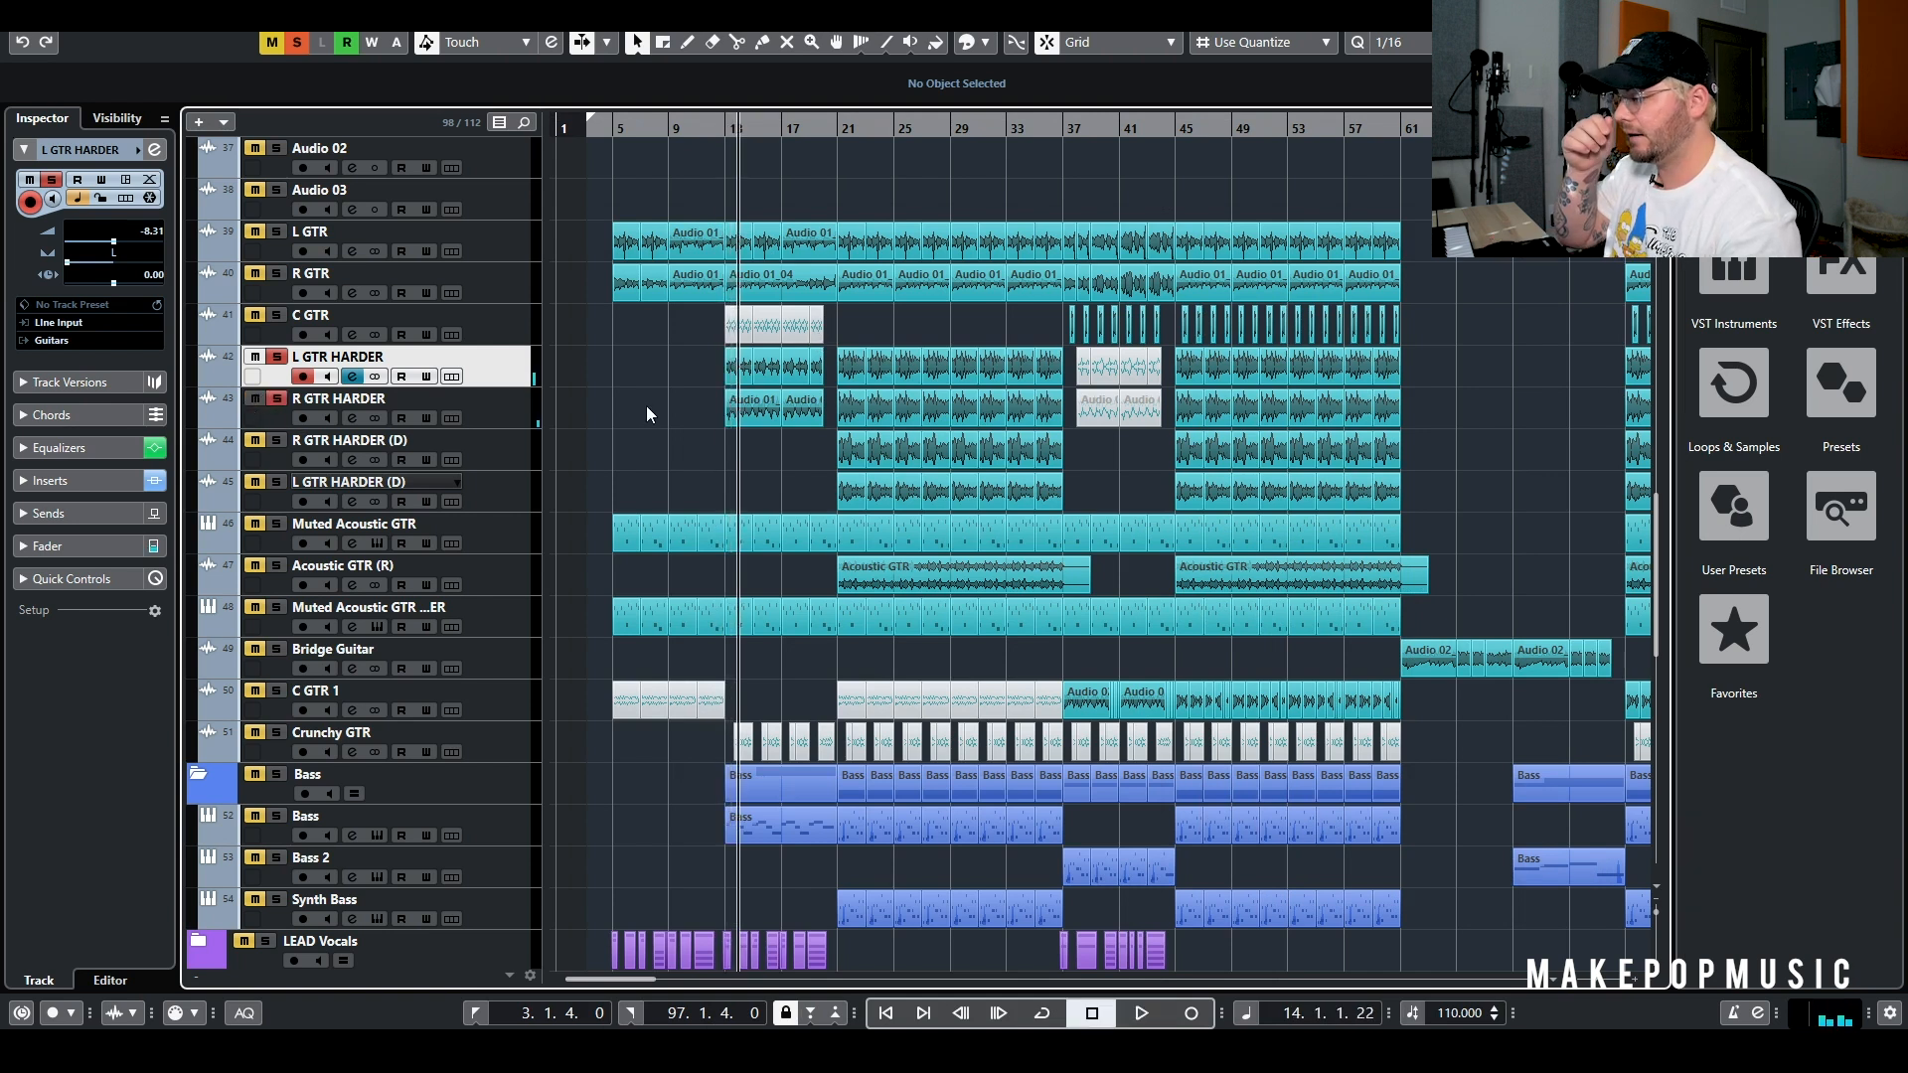
Play the soloed L and R GTR HARDER together, and switch the solo over to R GTR HARDER (D)
key(space)
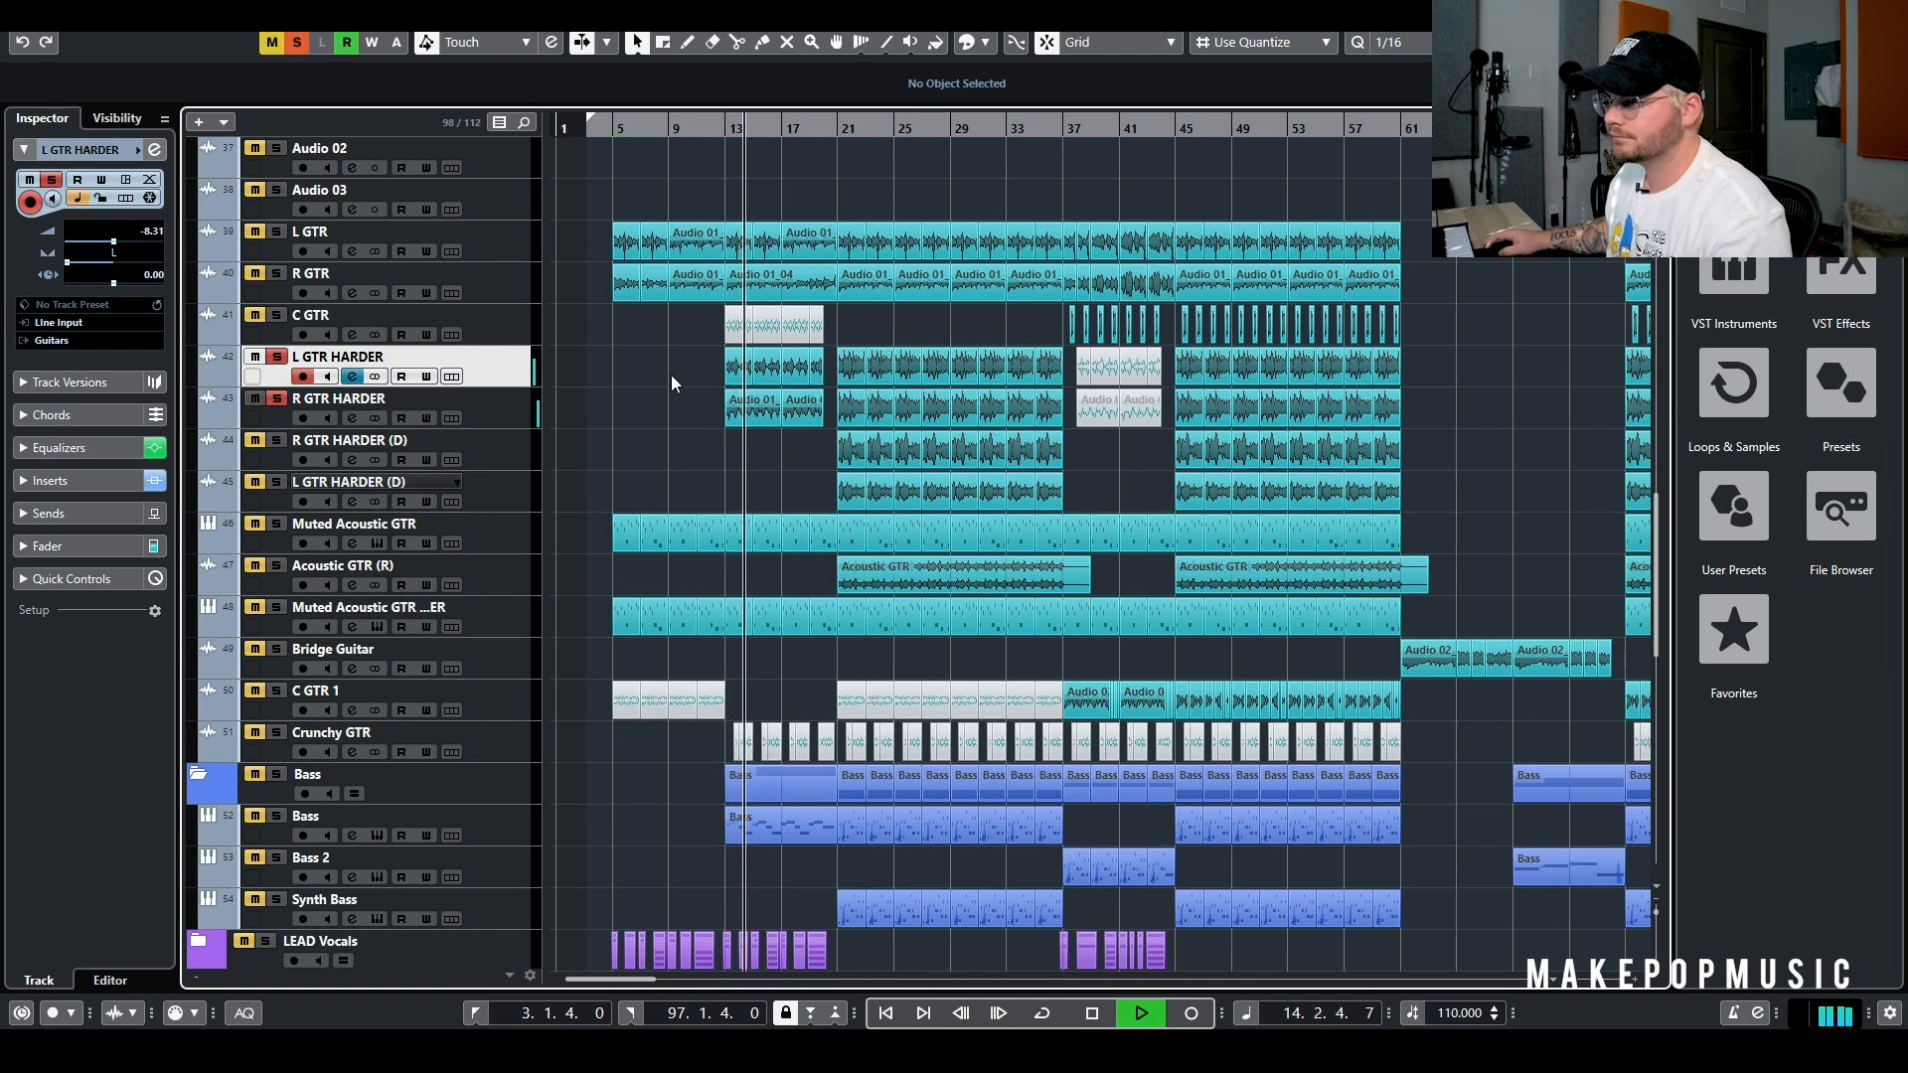
click(277, 358)
click(277, 400)
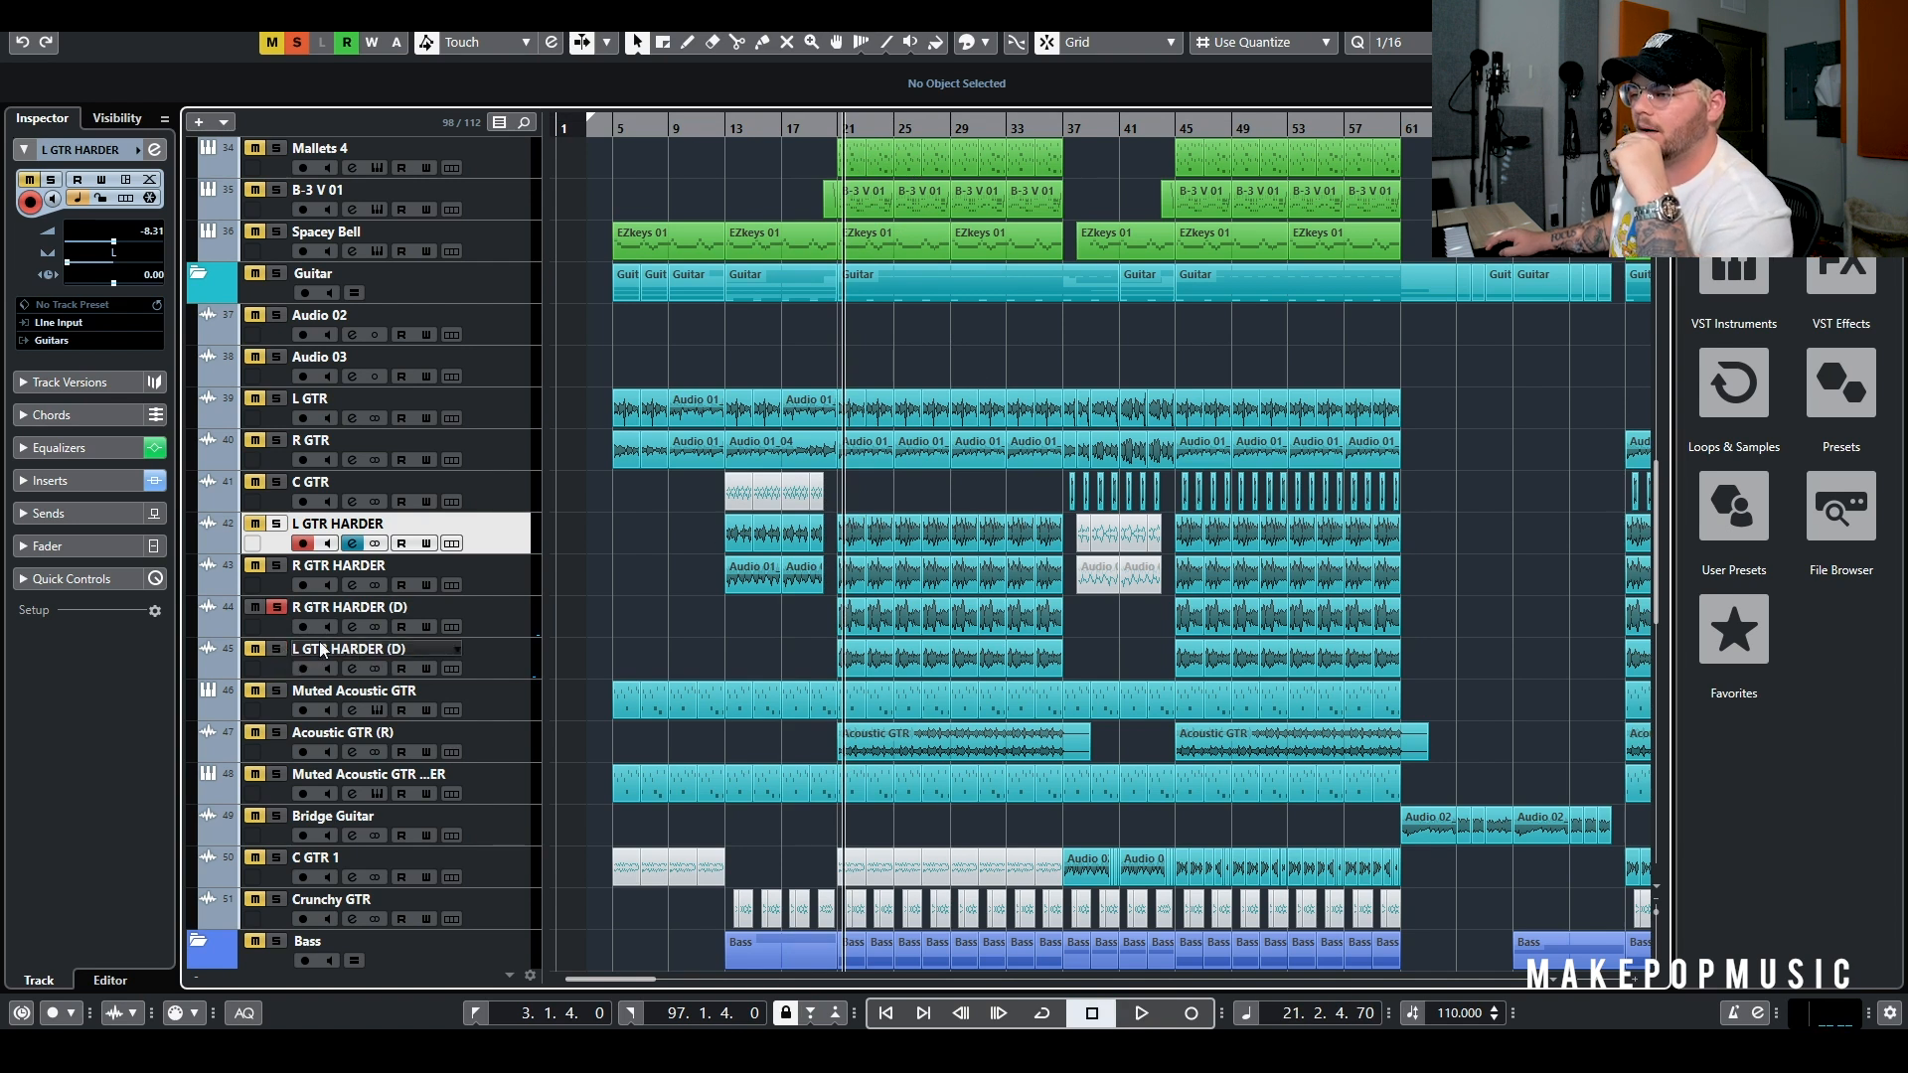
Review R GTR HARDER (D)'s Guitar Rig 5 chain and L GTR's channel settings, and close their windows
click(352, 626)
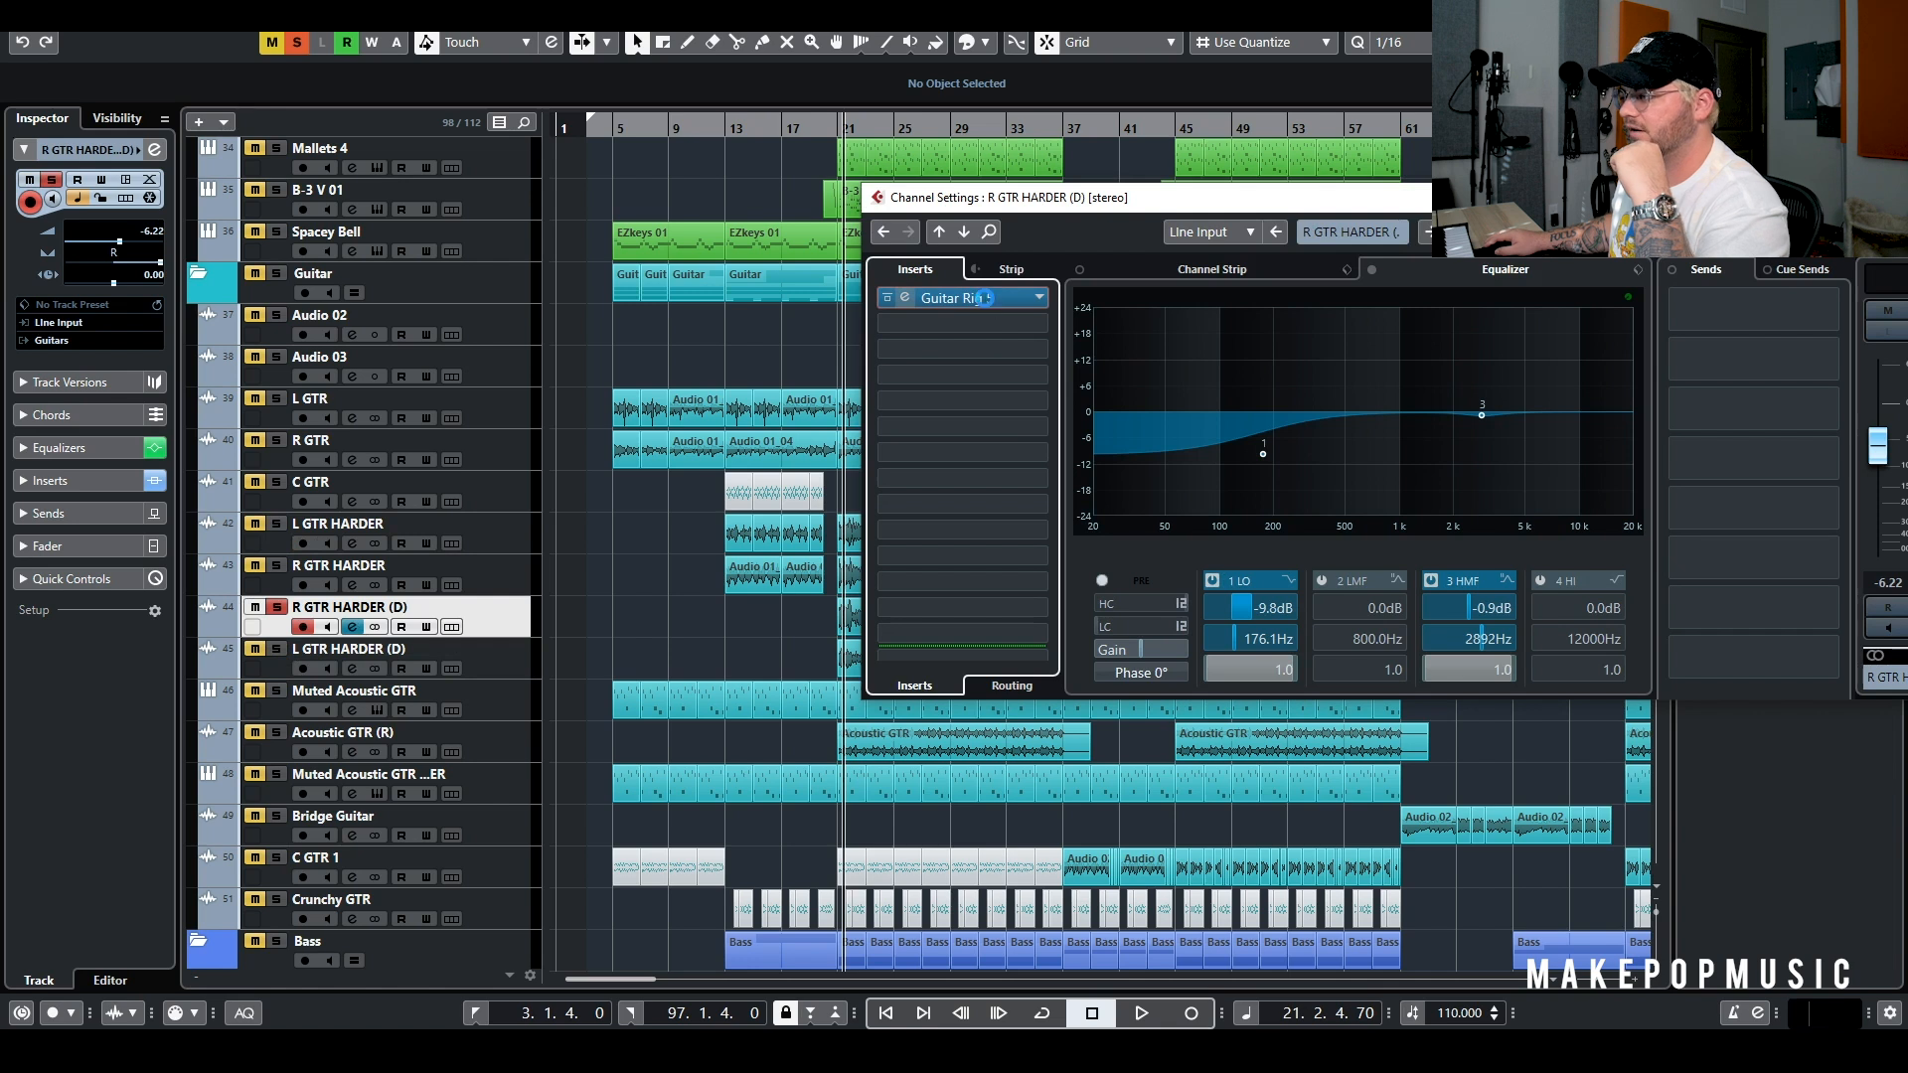
click(986, 298)
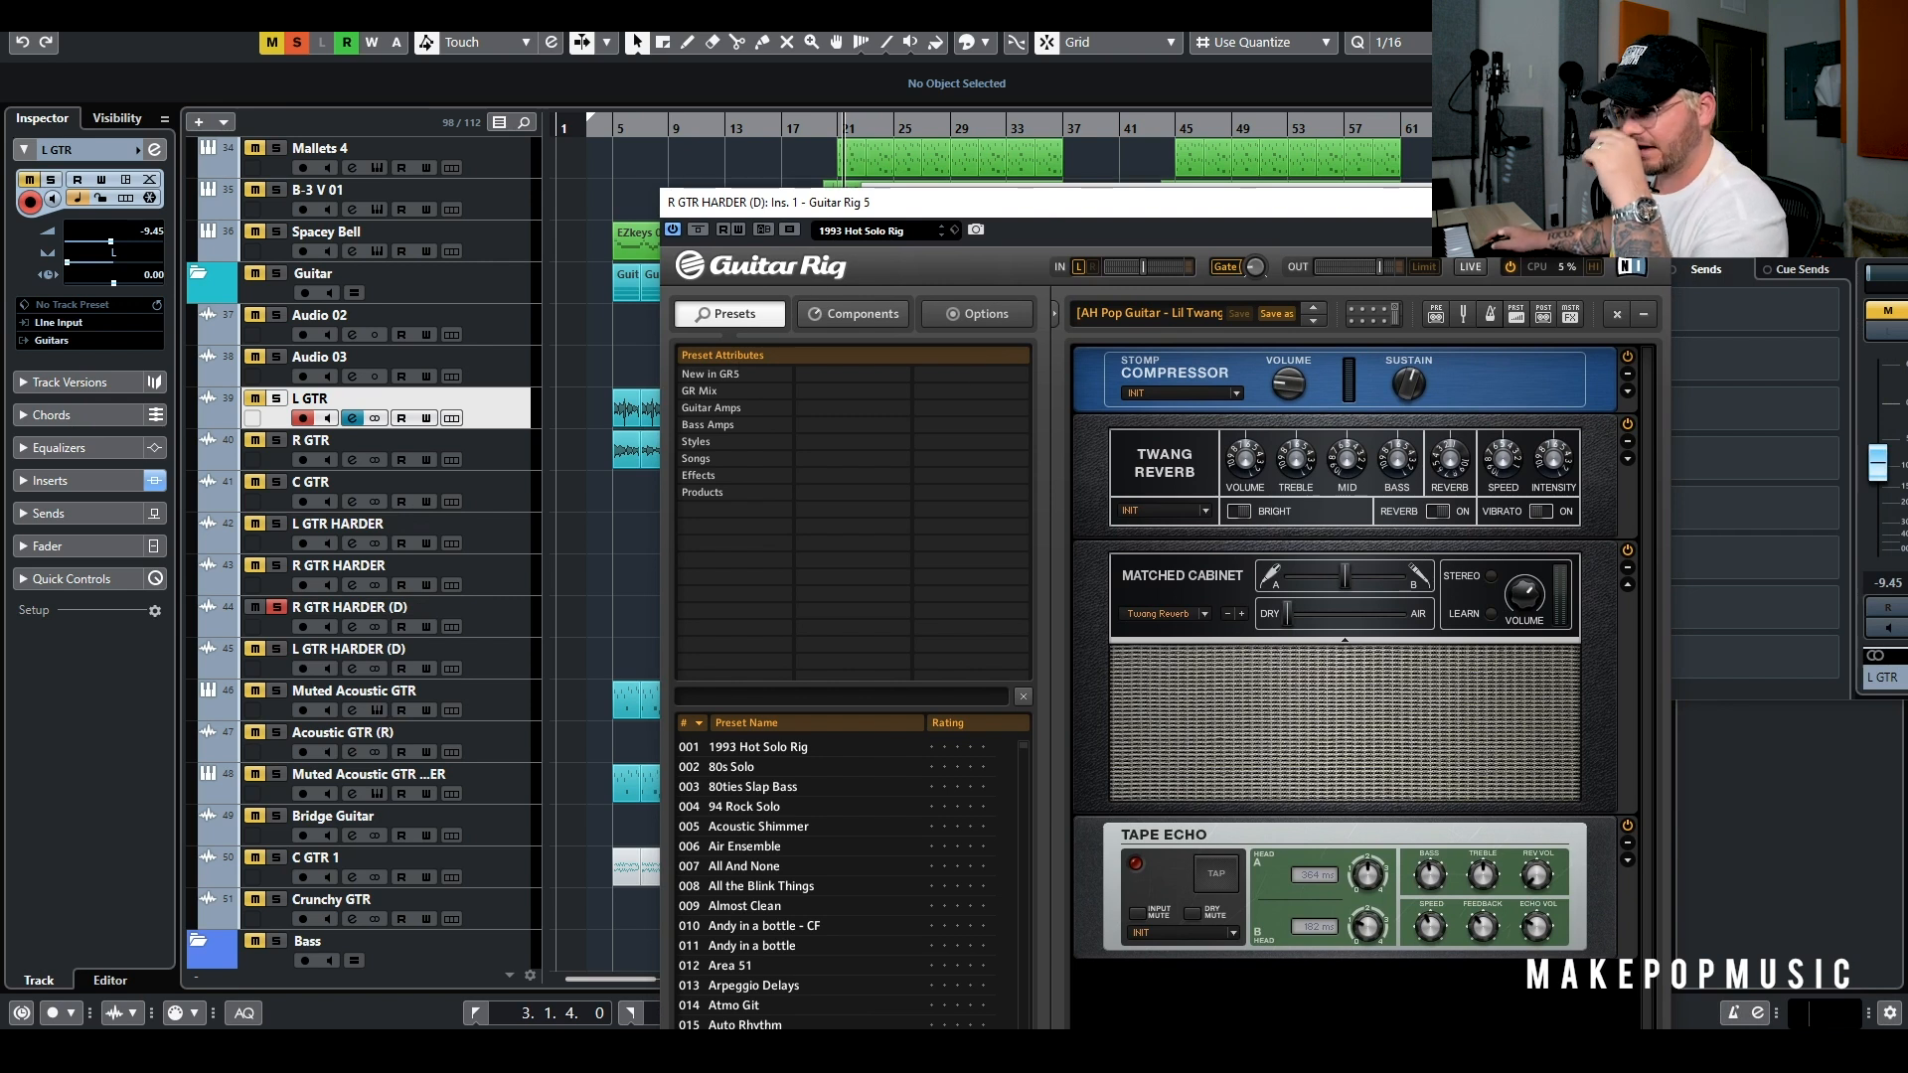
click(1647, 202)
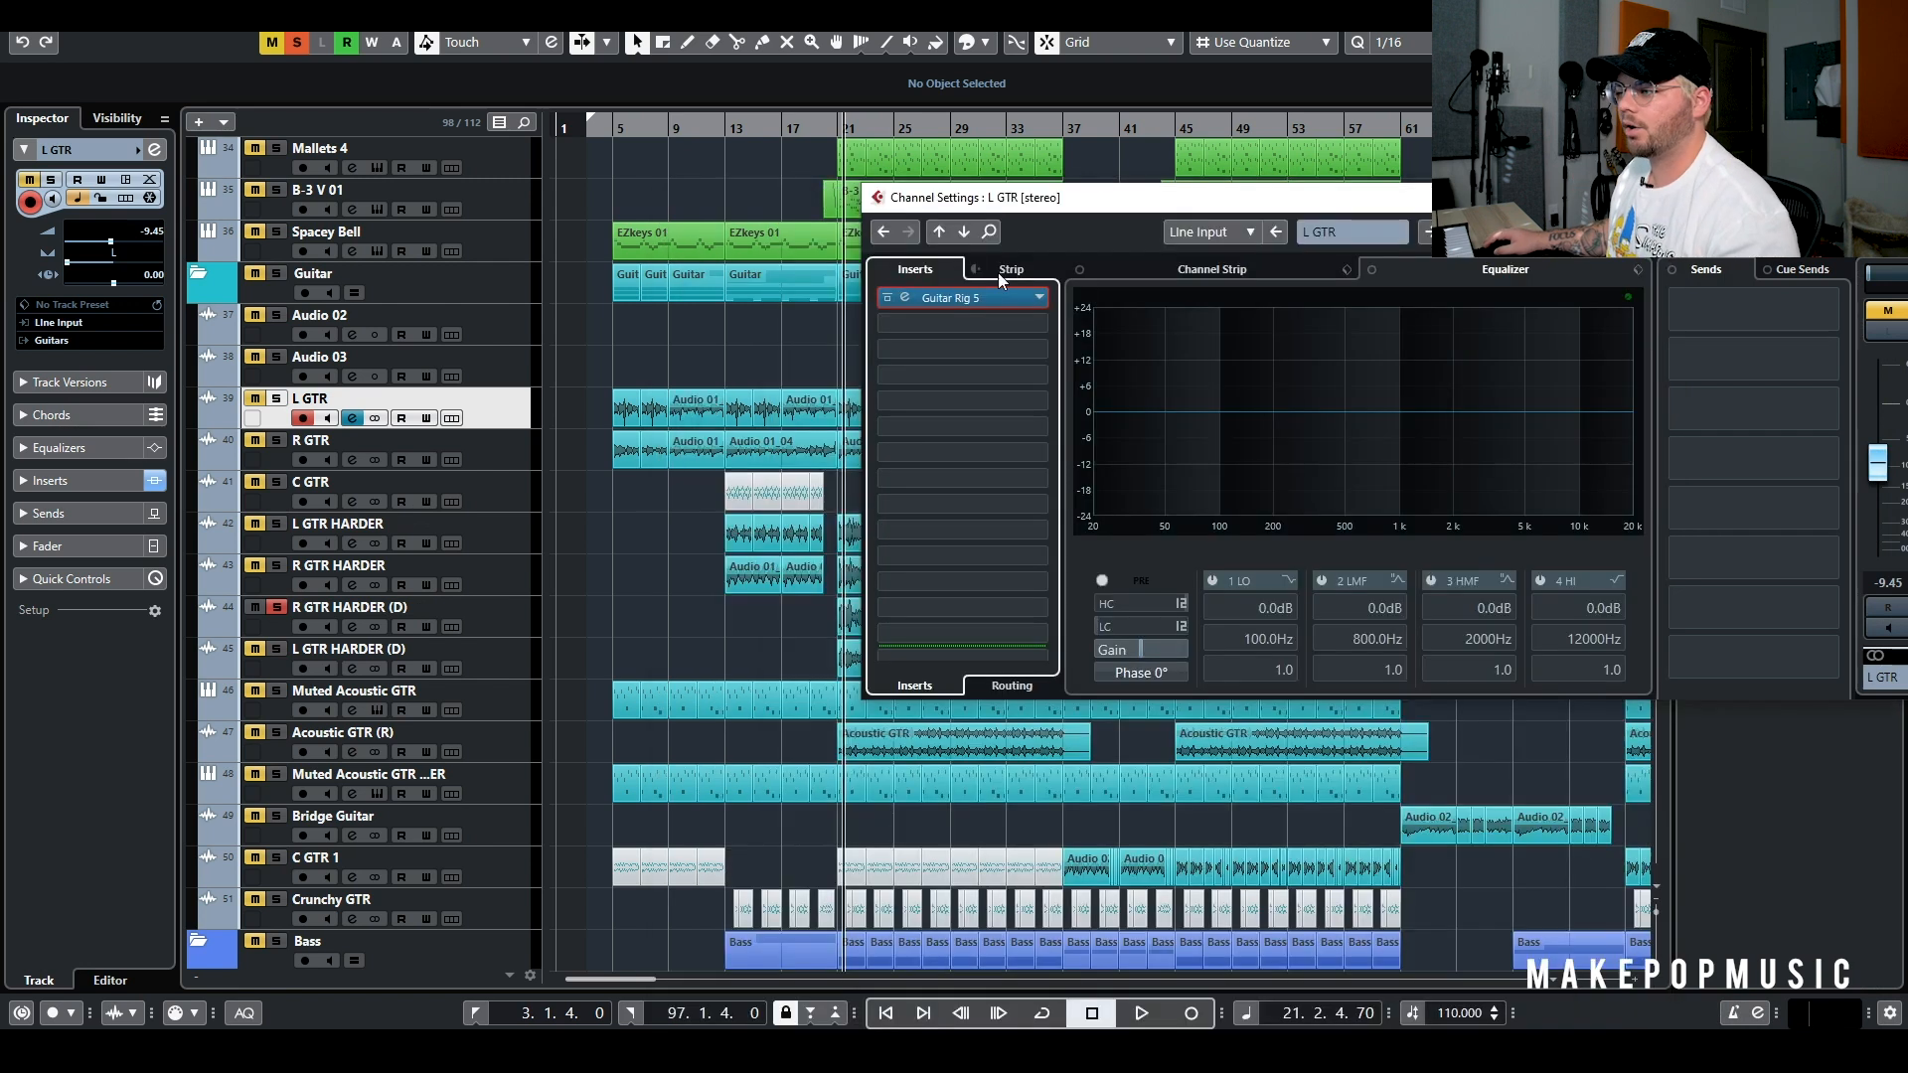
click(1895, 197)
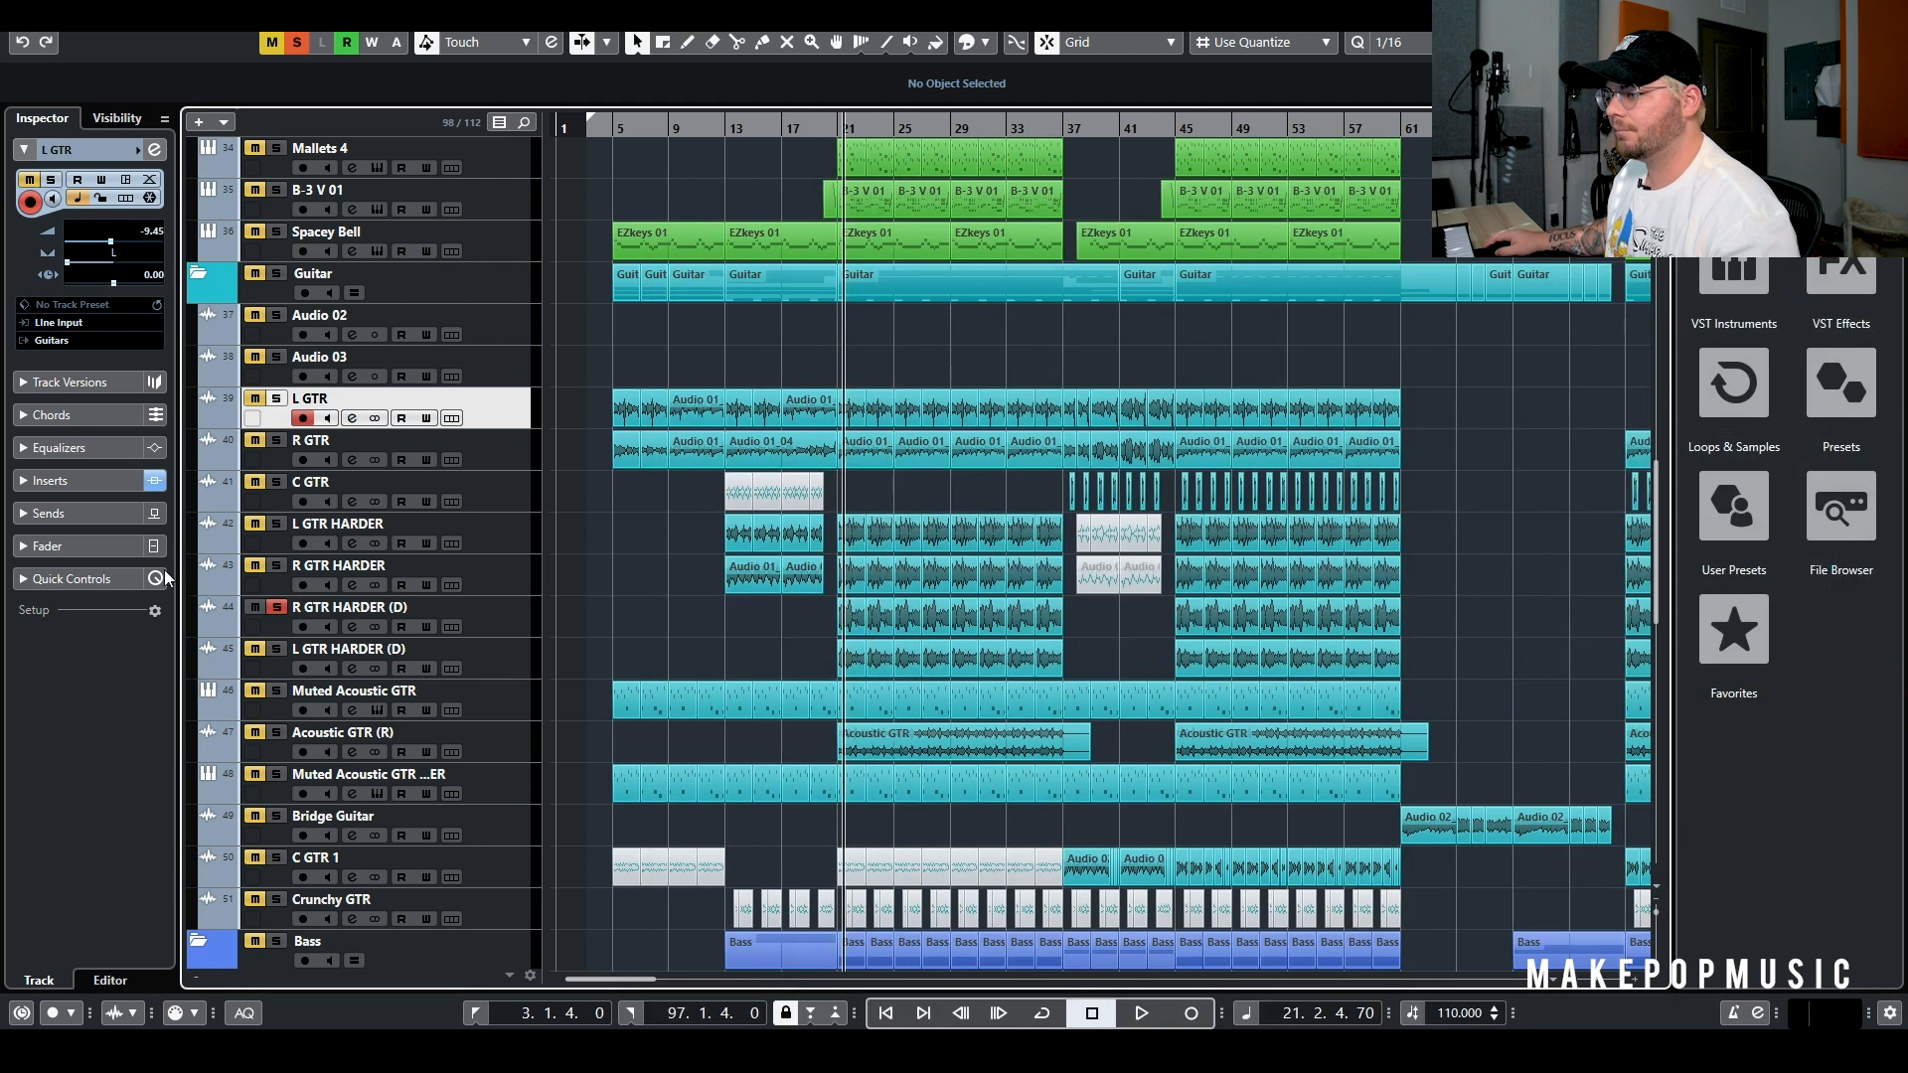
Play the soloed R GTR HARDER (D) from bar 21 and add L GTR HARDER (D) to the solo
click(489, 533)
click(516, 500)
click(526, 576)
click(519, 608)
key(space)
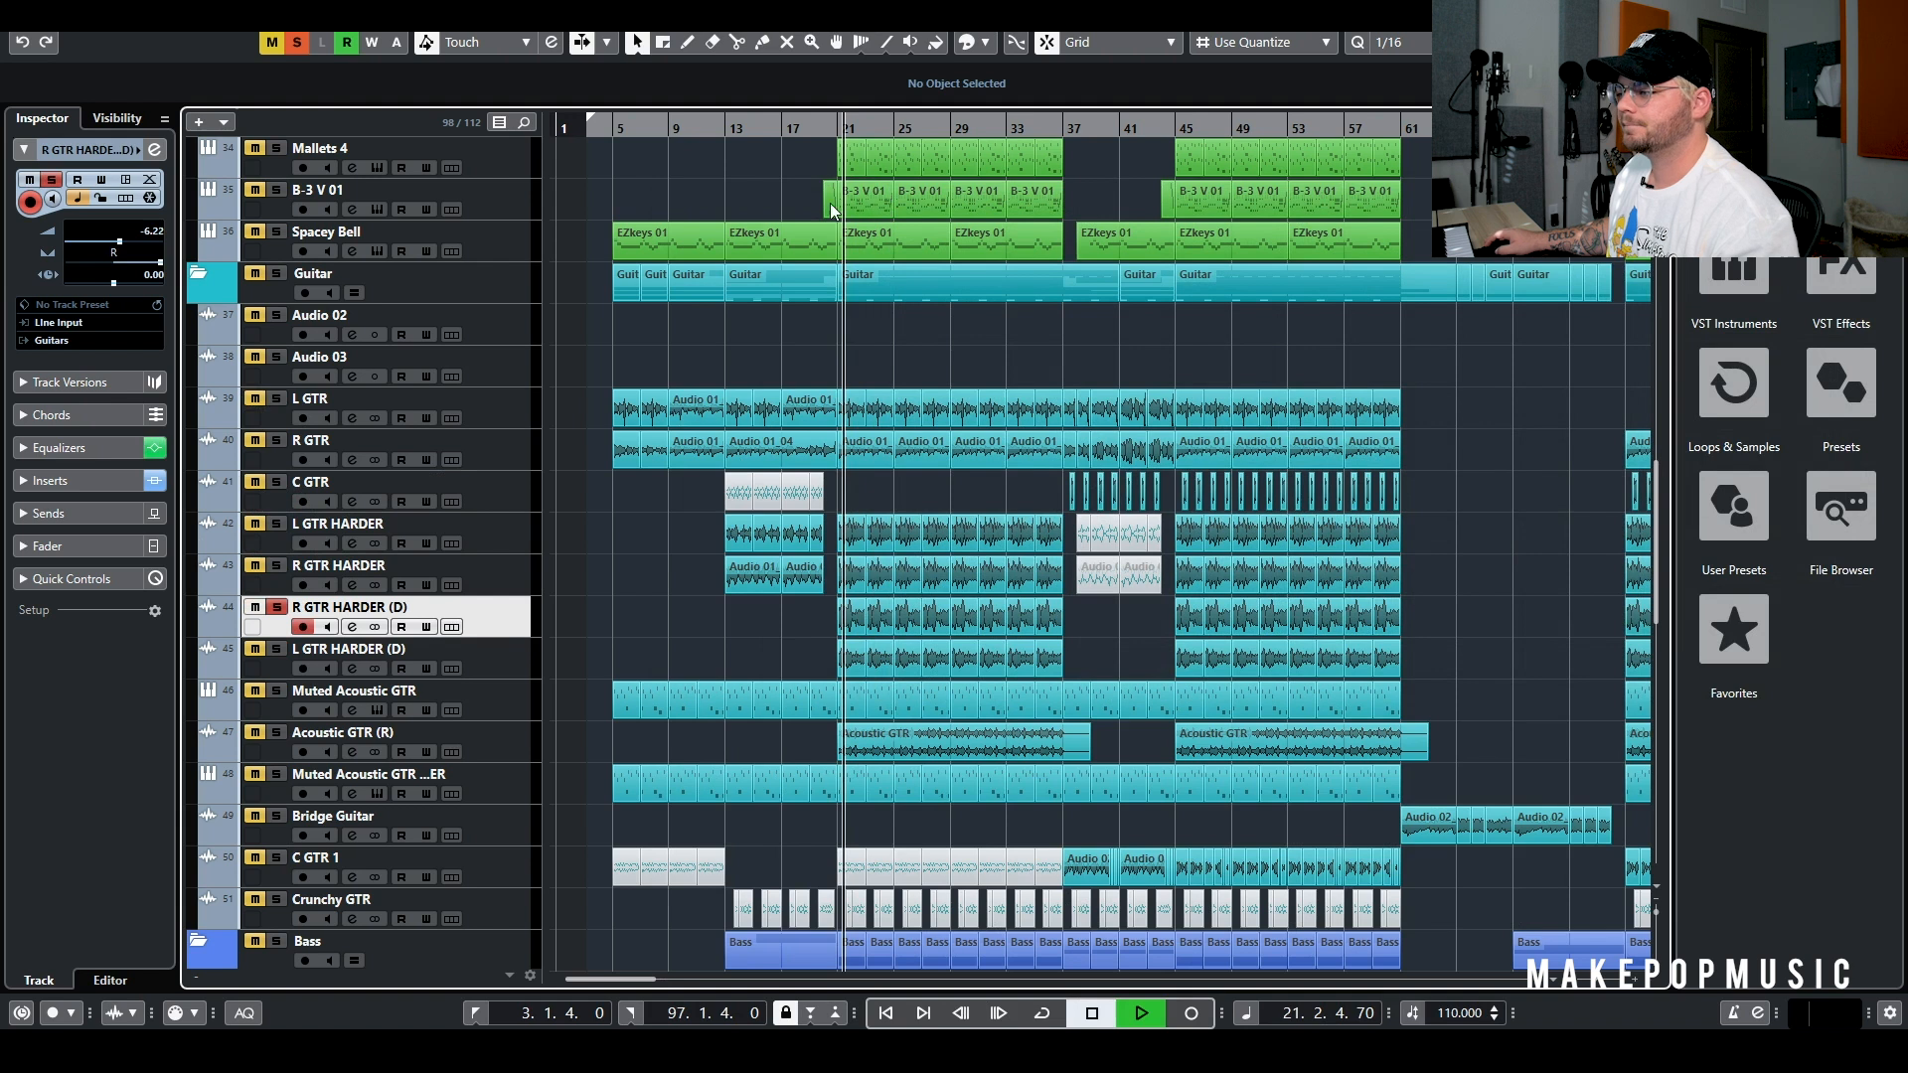
click(276, 649)
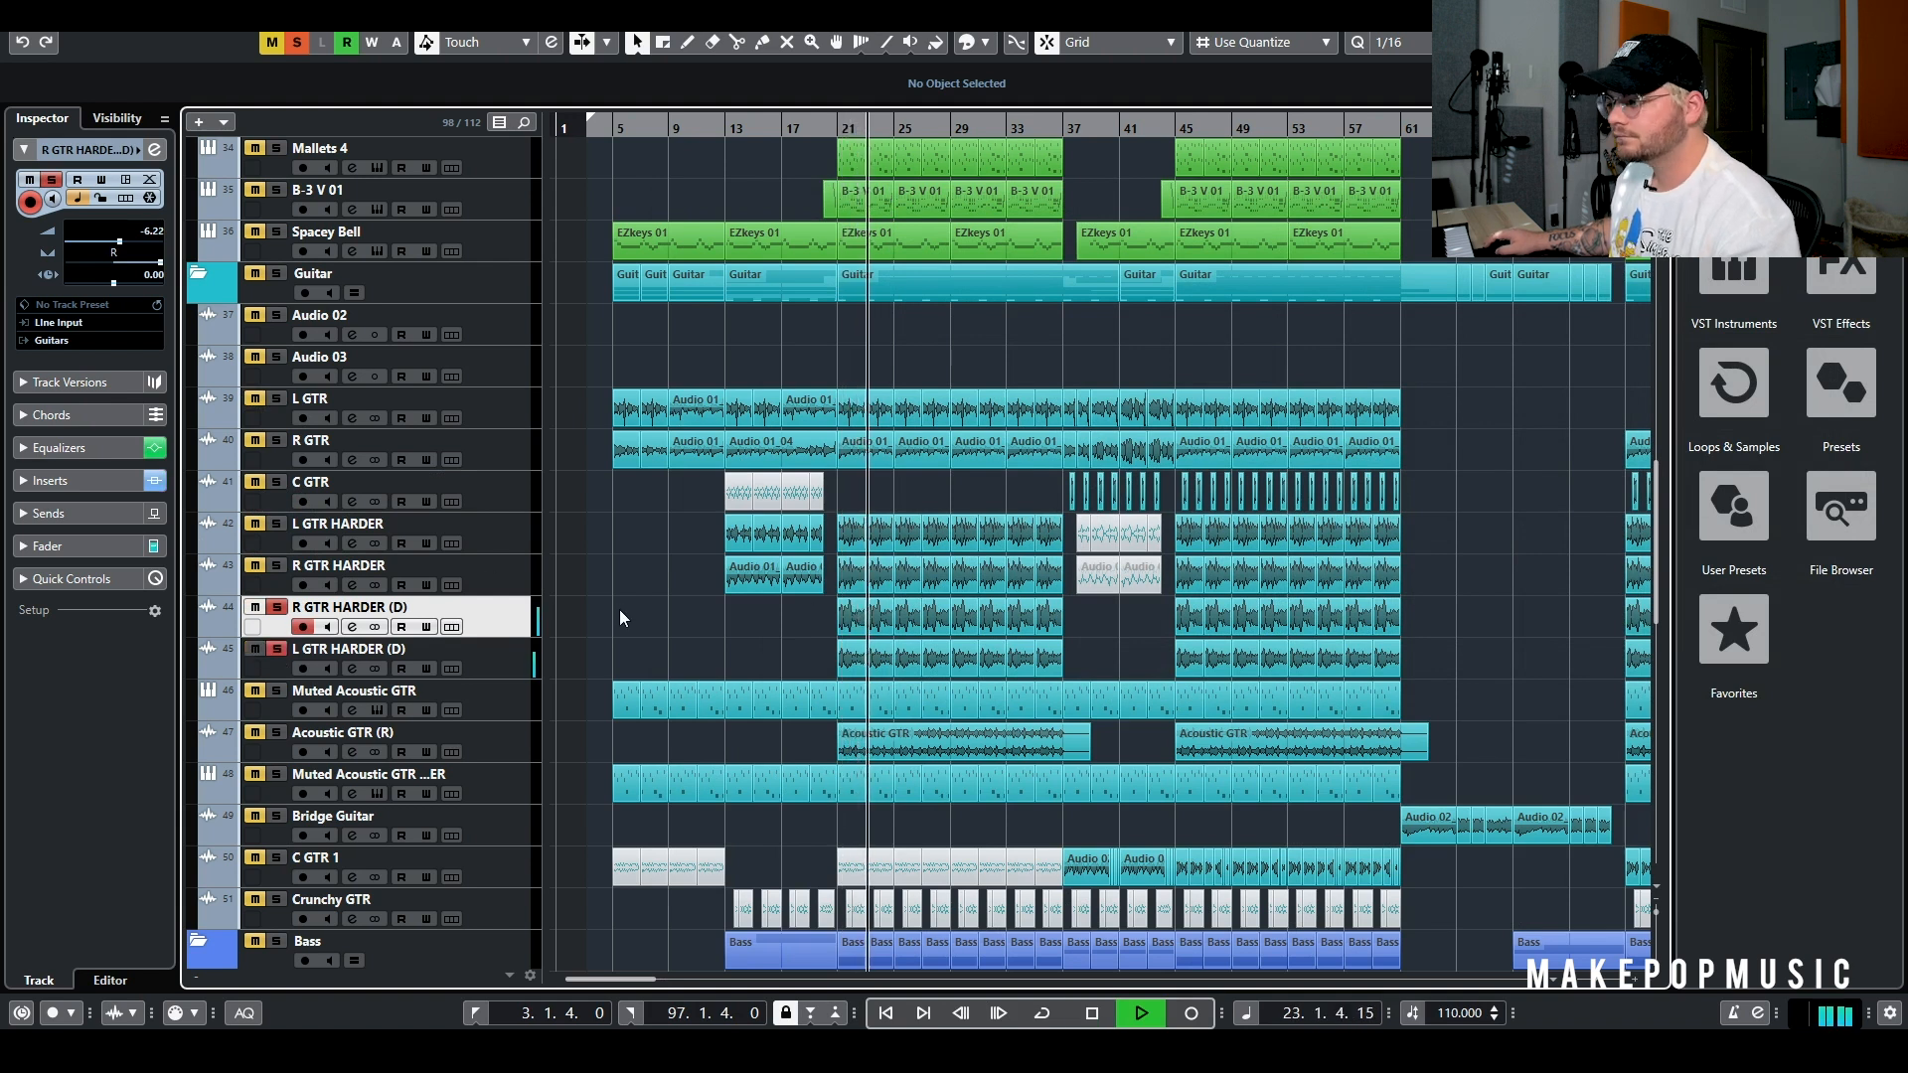
Add R and L GTR HARDER, R GTR and L GTR to the solo during playback, and stop
click(276, 565)
click(276, 524)
click(276, 440)
click(278, 401)
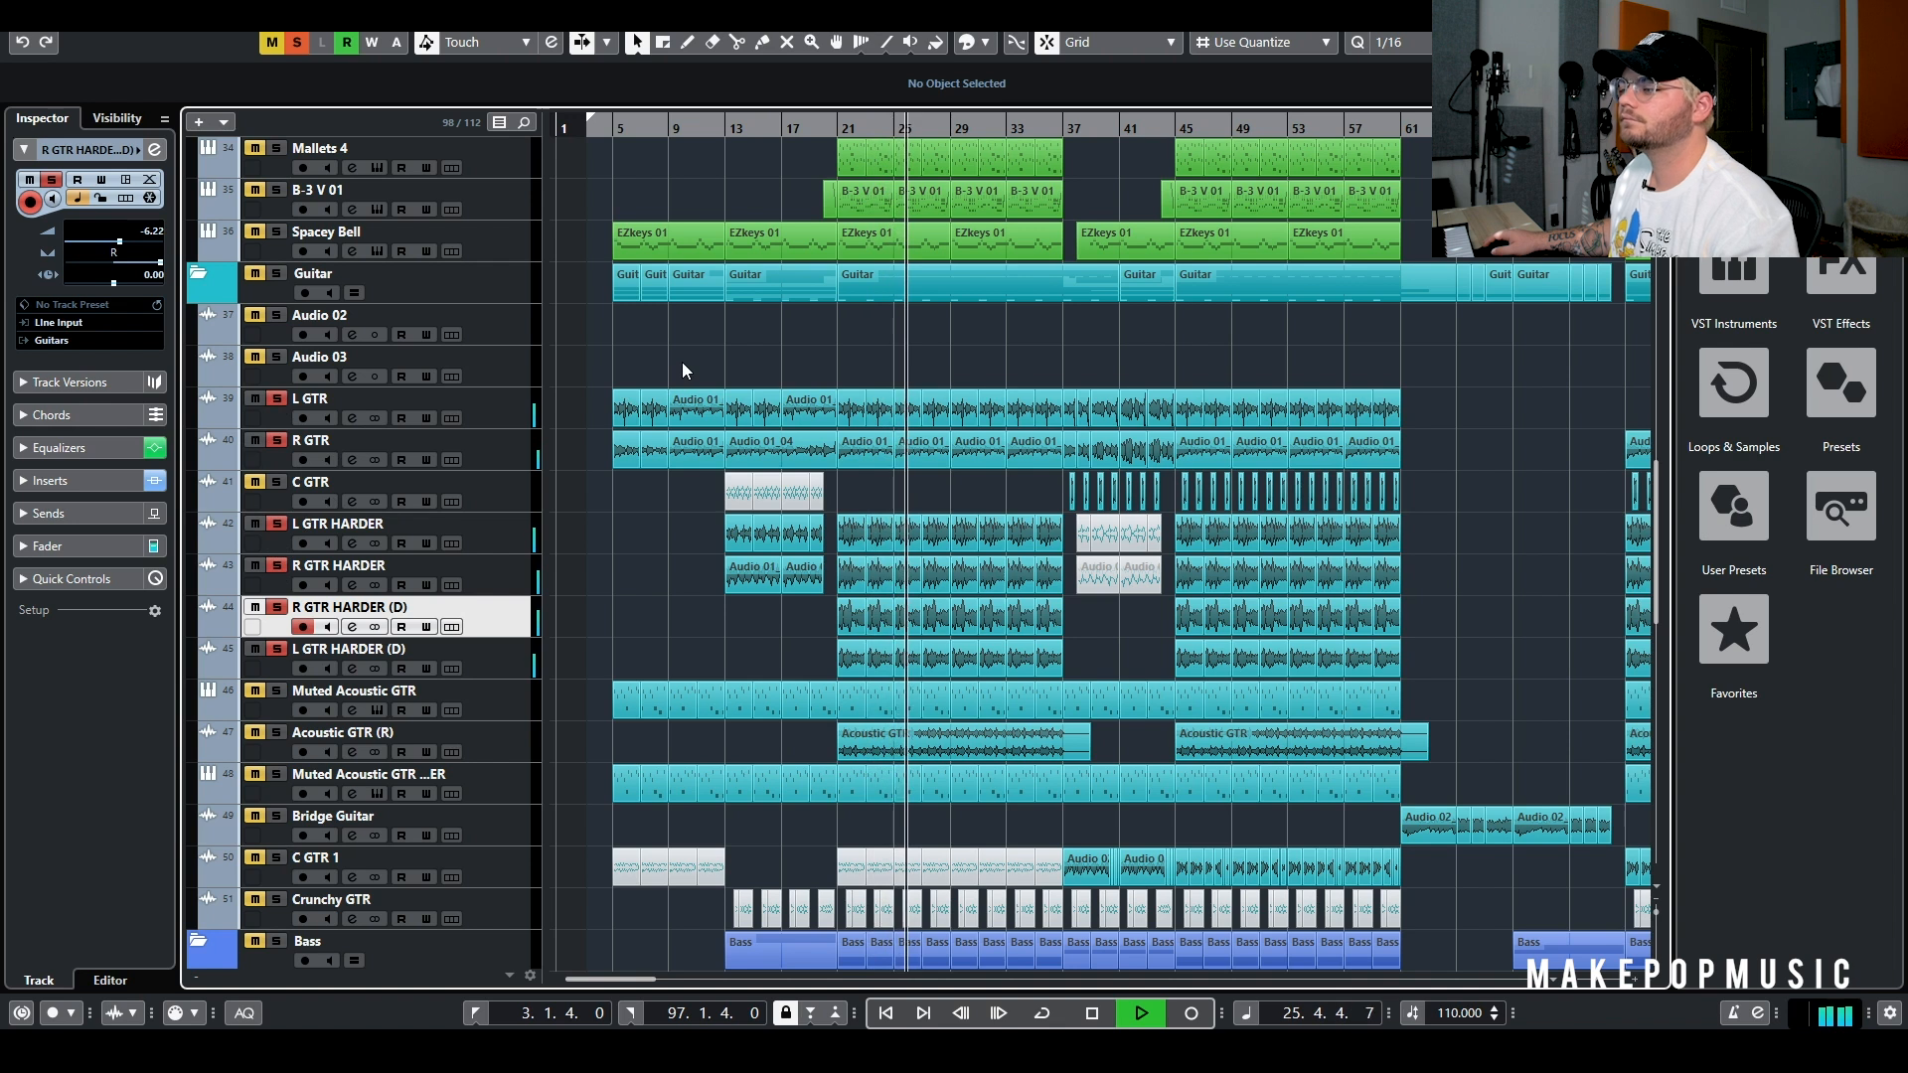
key(space)
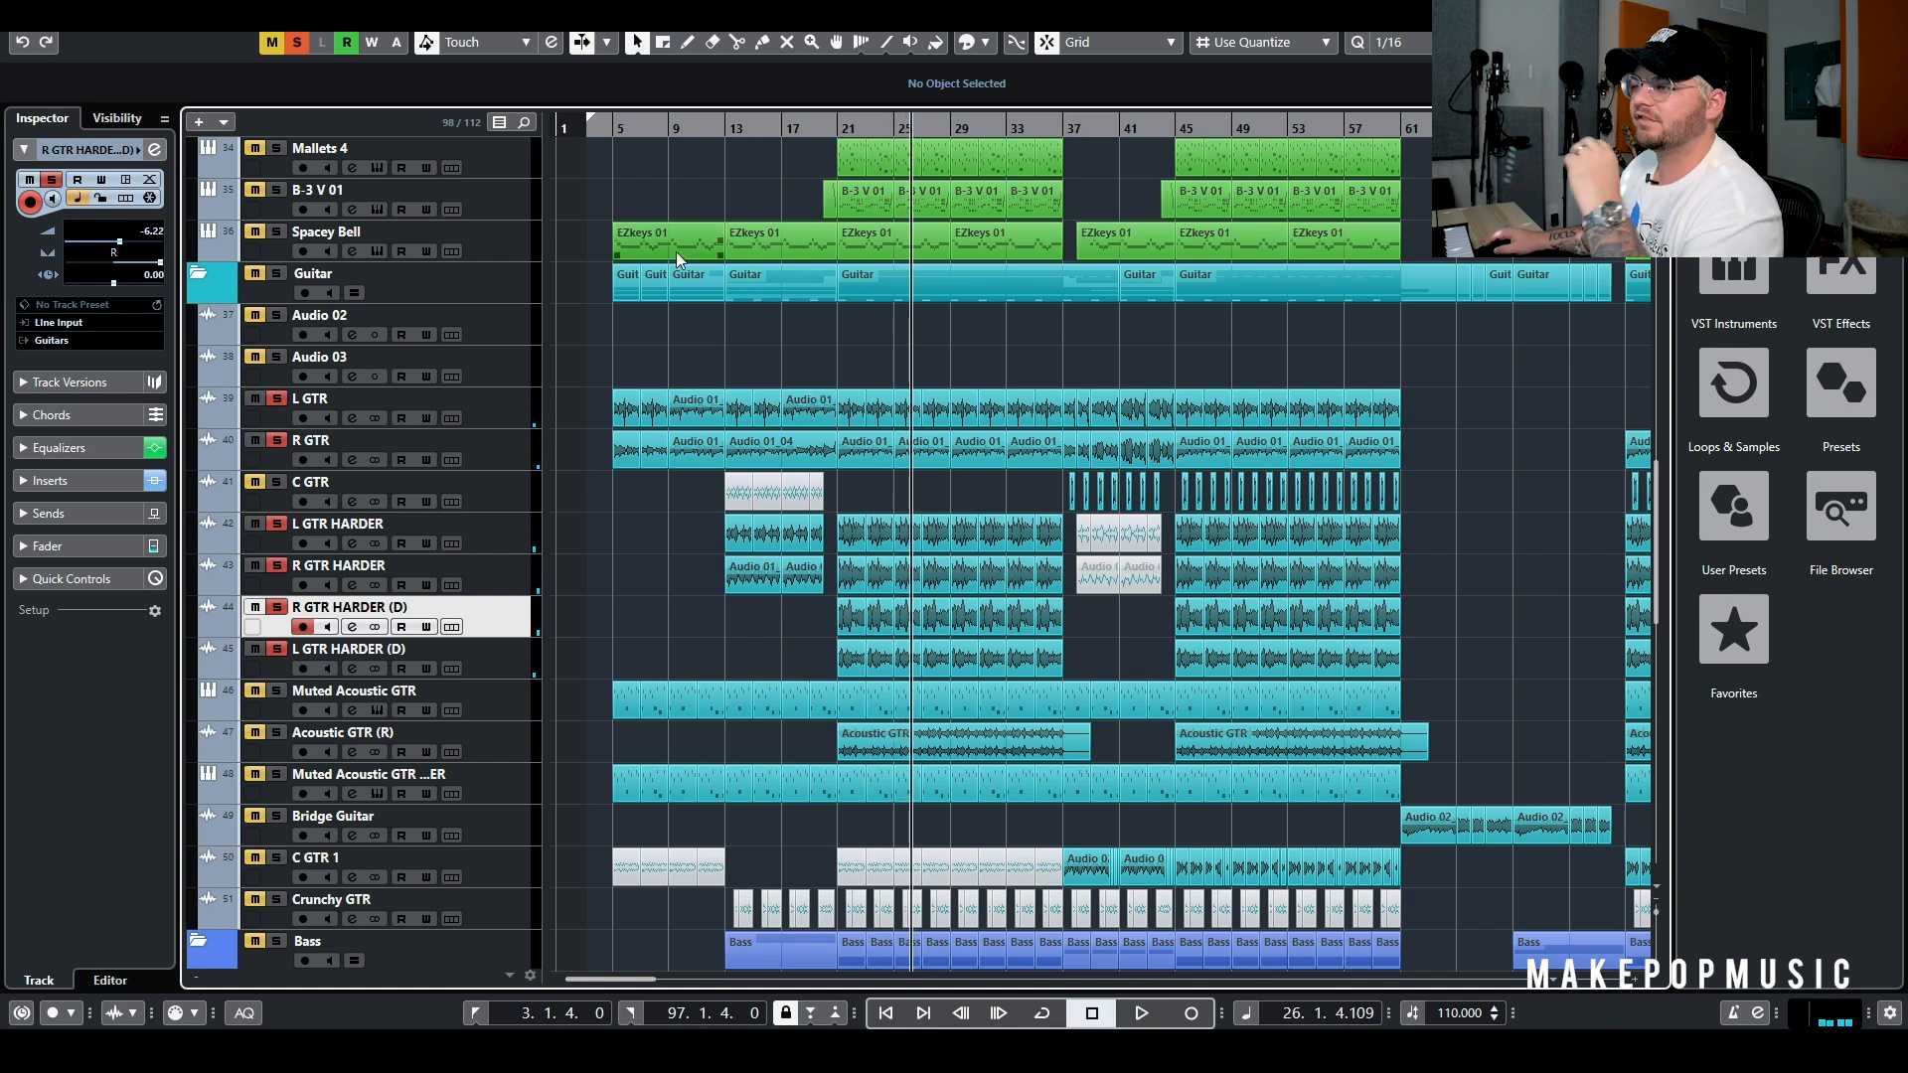
Clear all solos and select the L and R GTR HARDER events in bars 21 to 37, followed by their (D) doubles
click(302, 44)
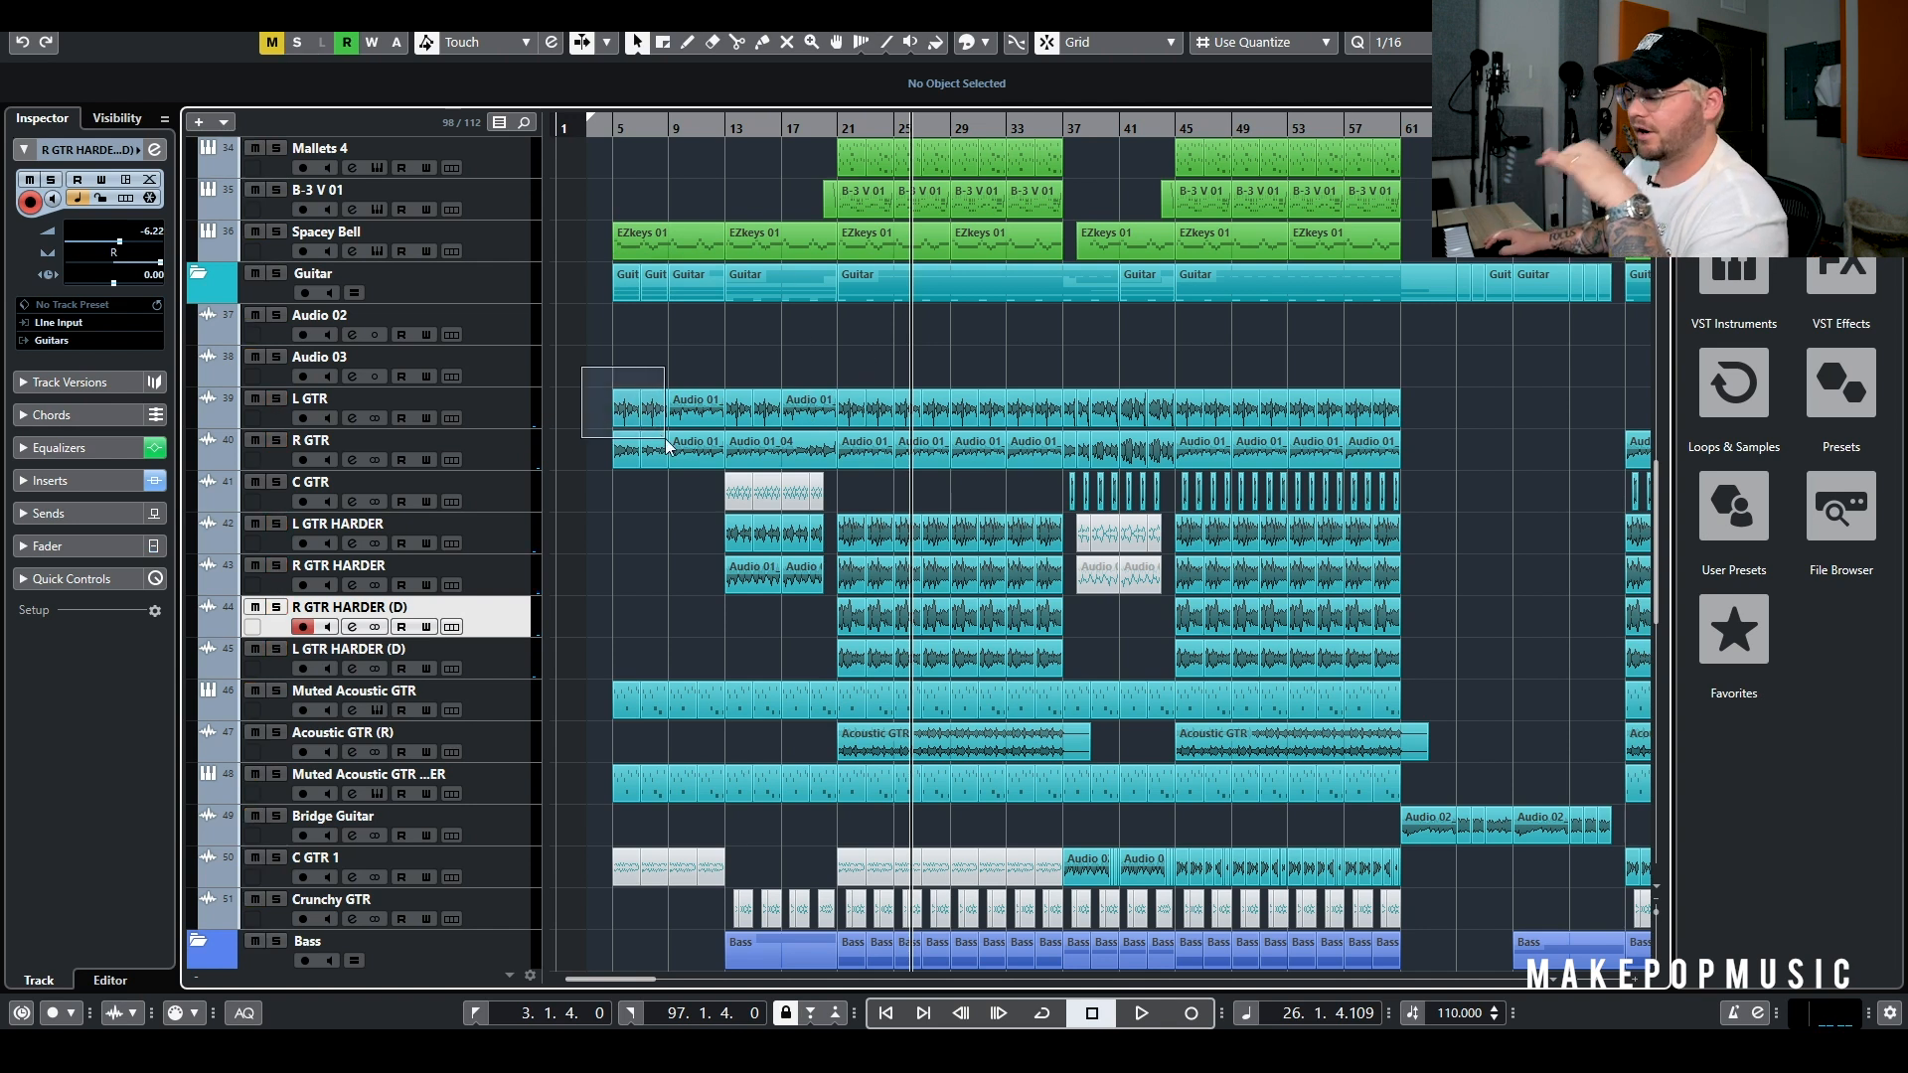
drag(664, 438, 667, 440)
drag(999, 566, 1033, 561)
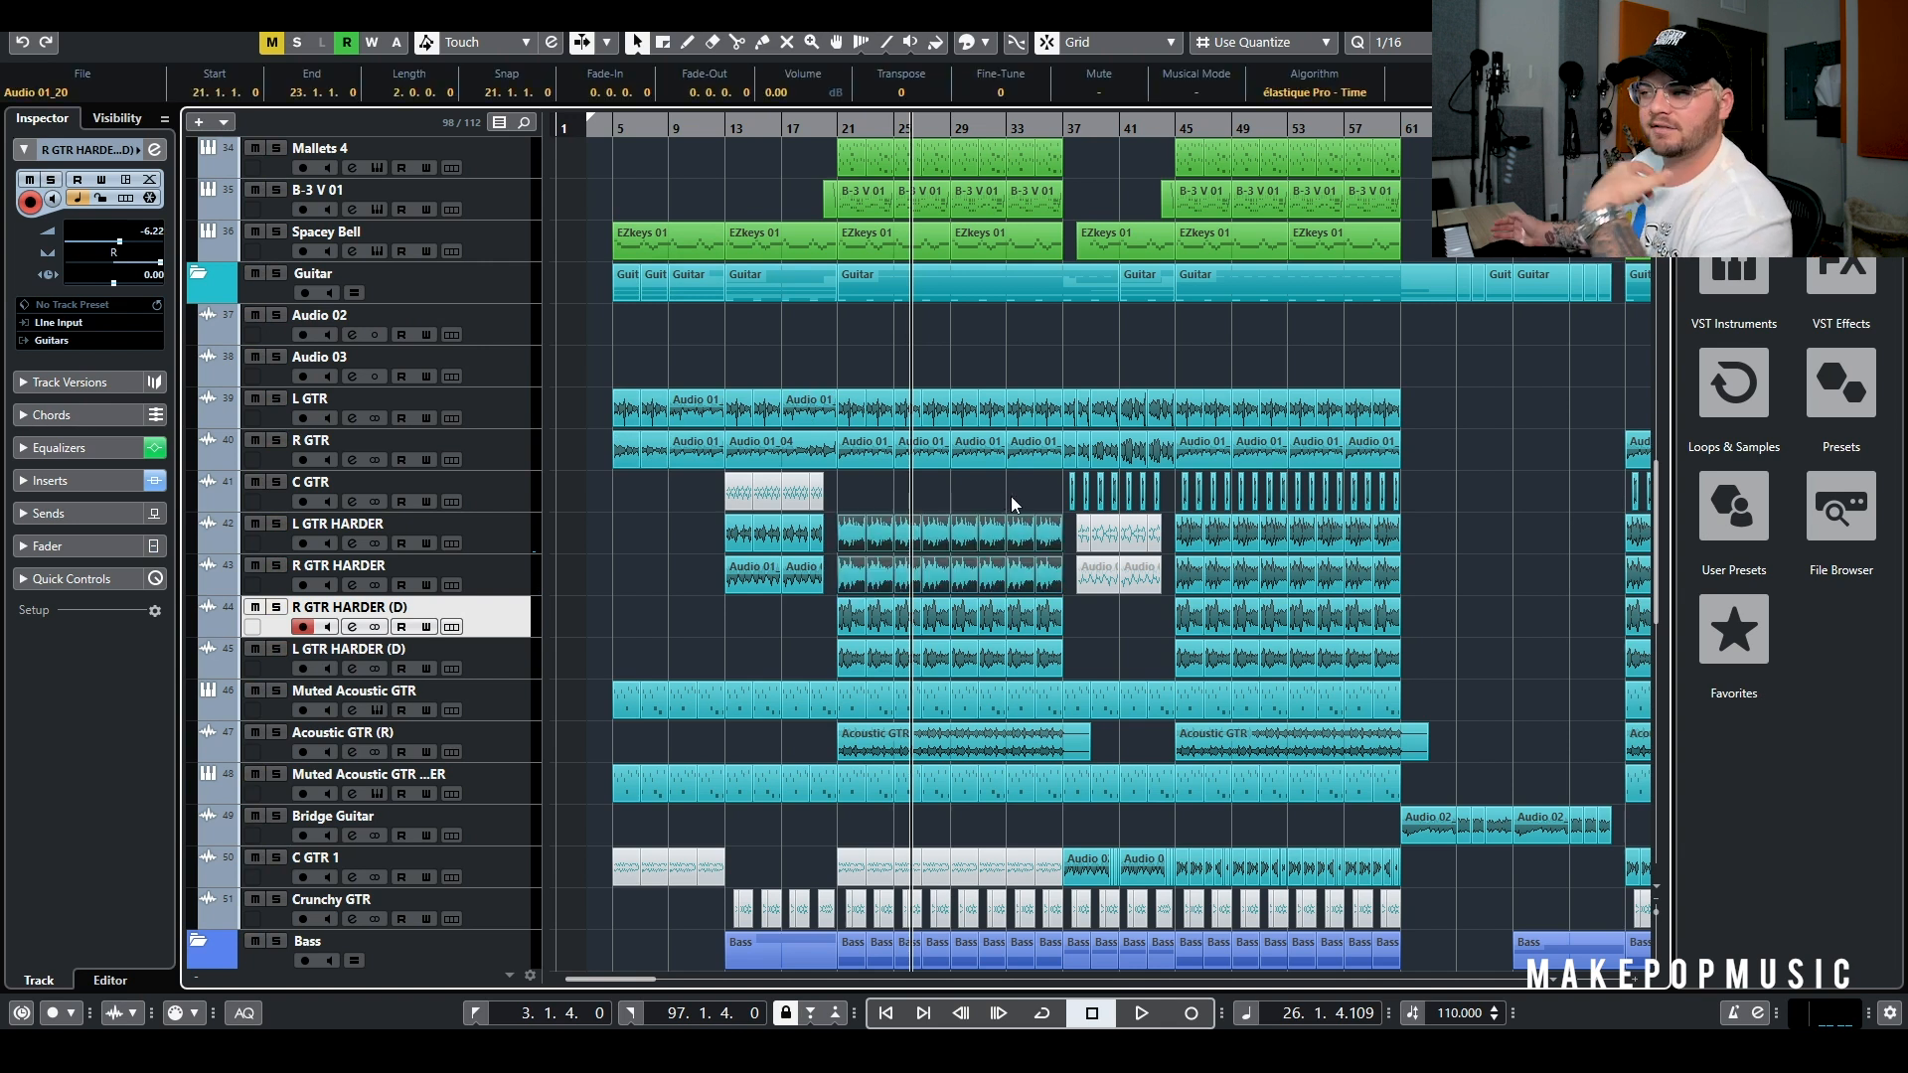
drag(1073, 619, 803, 660)
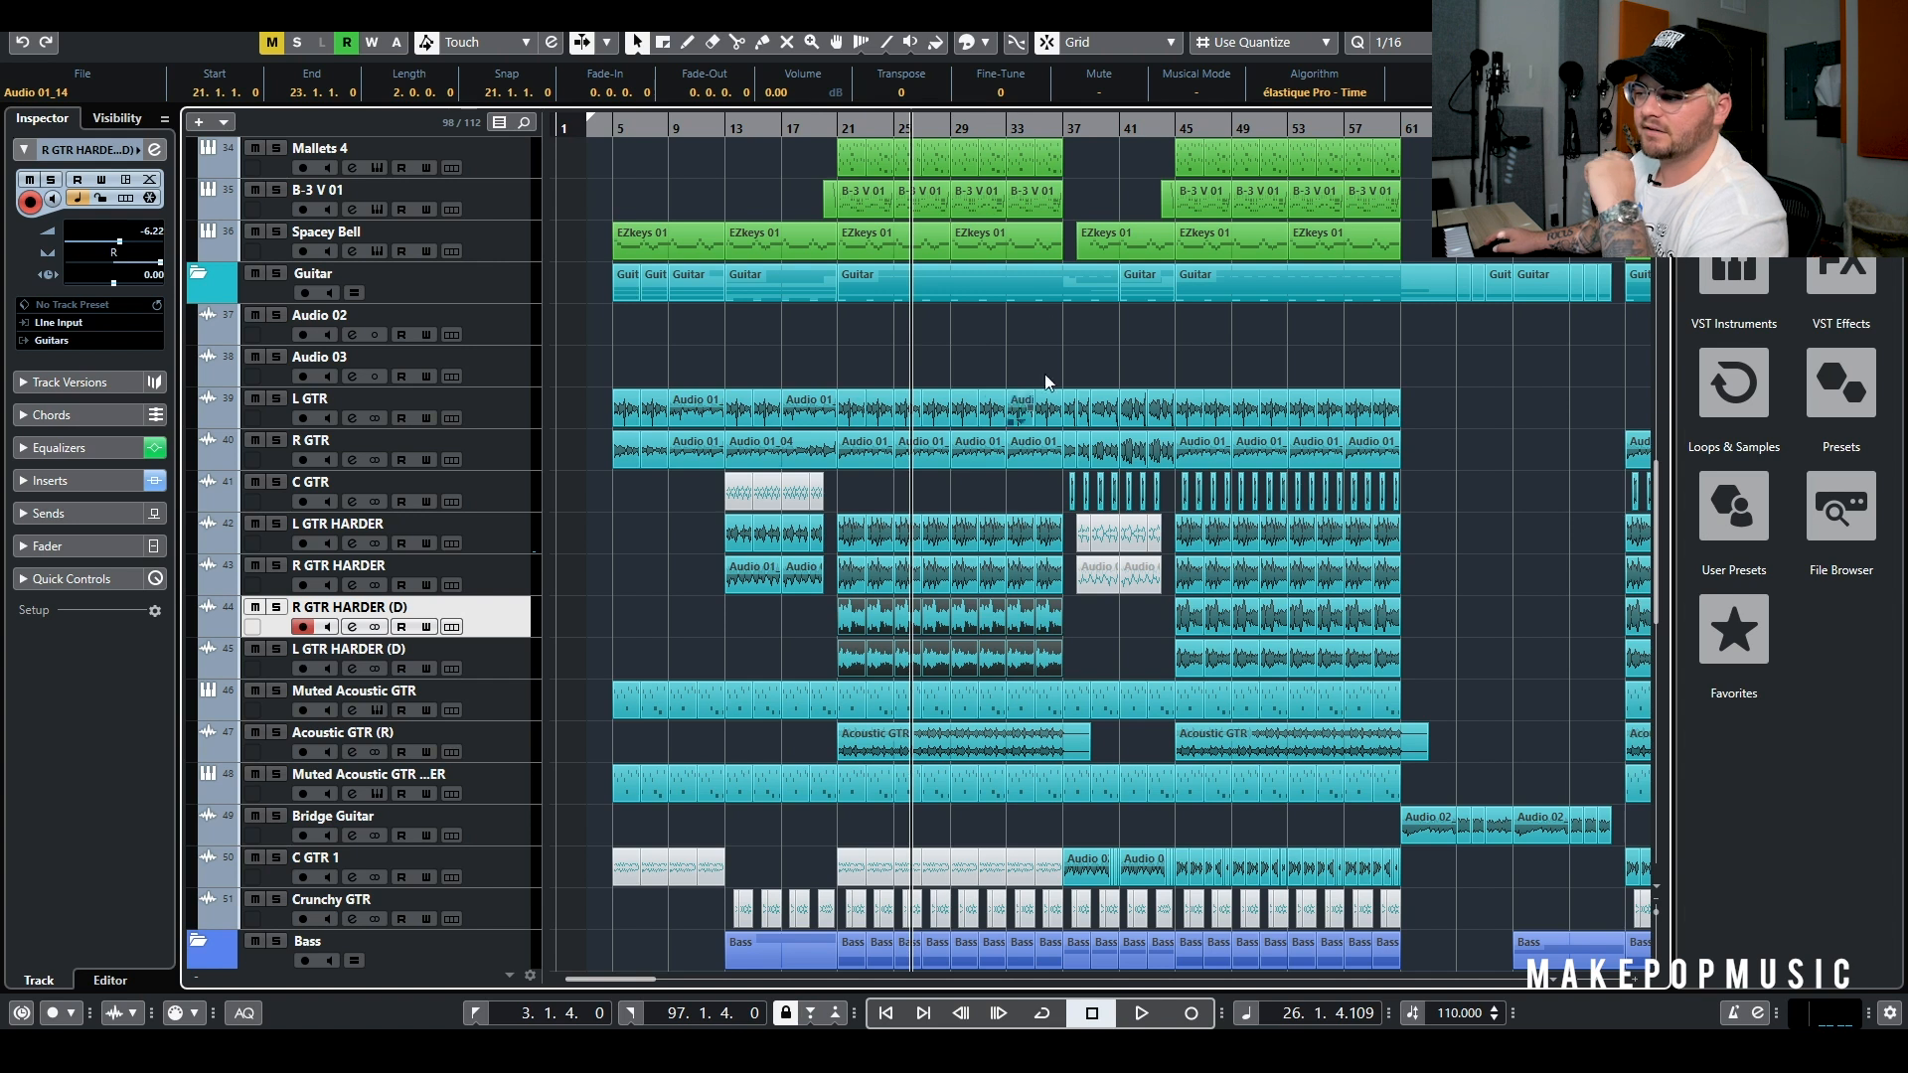
Solo C GTR with the cursor at bar 37, bypass its H-Delay Stereo insert, and open its Guitar Rig 5 plug-in
click(1059, 130)
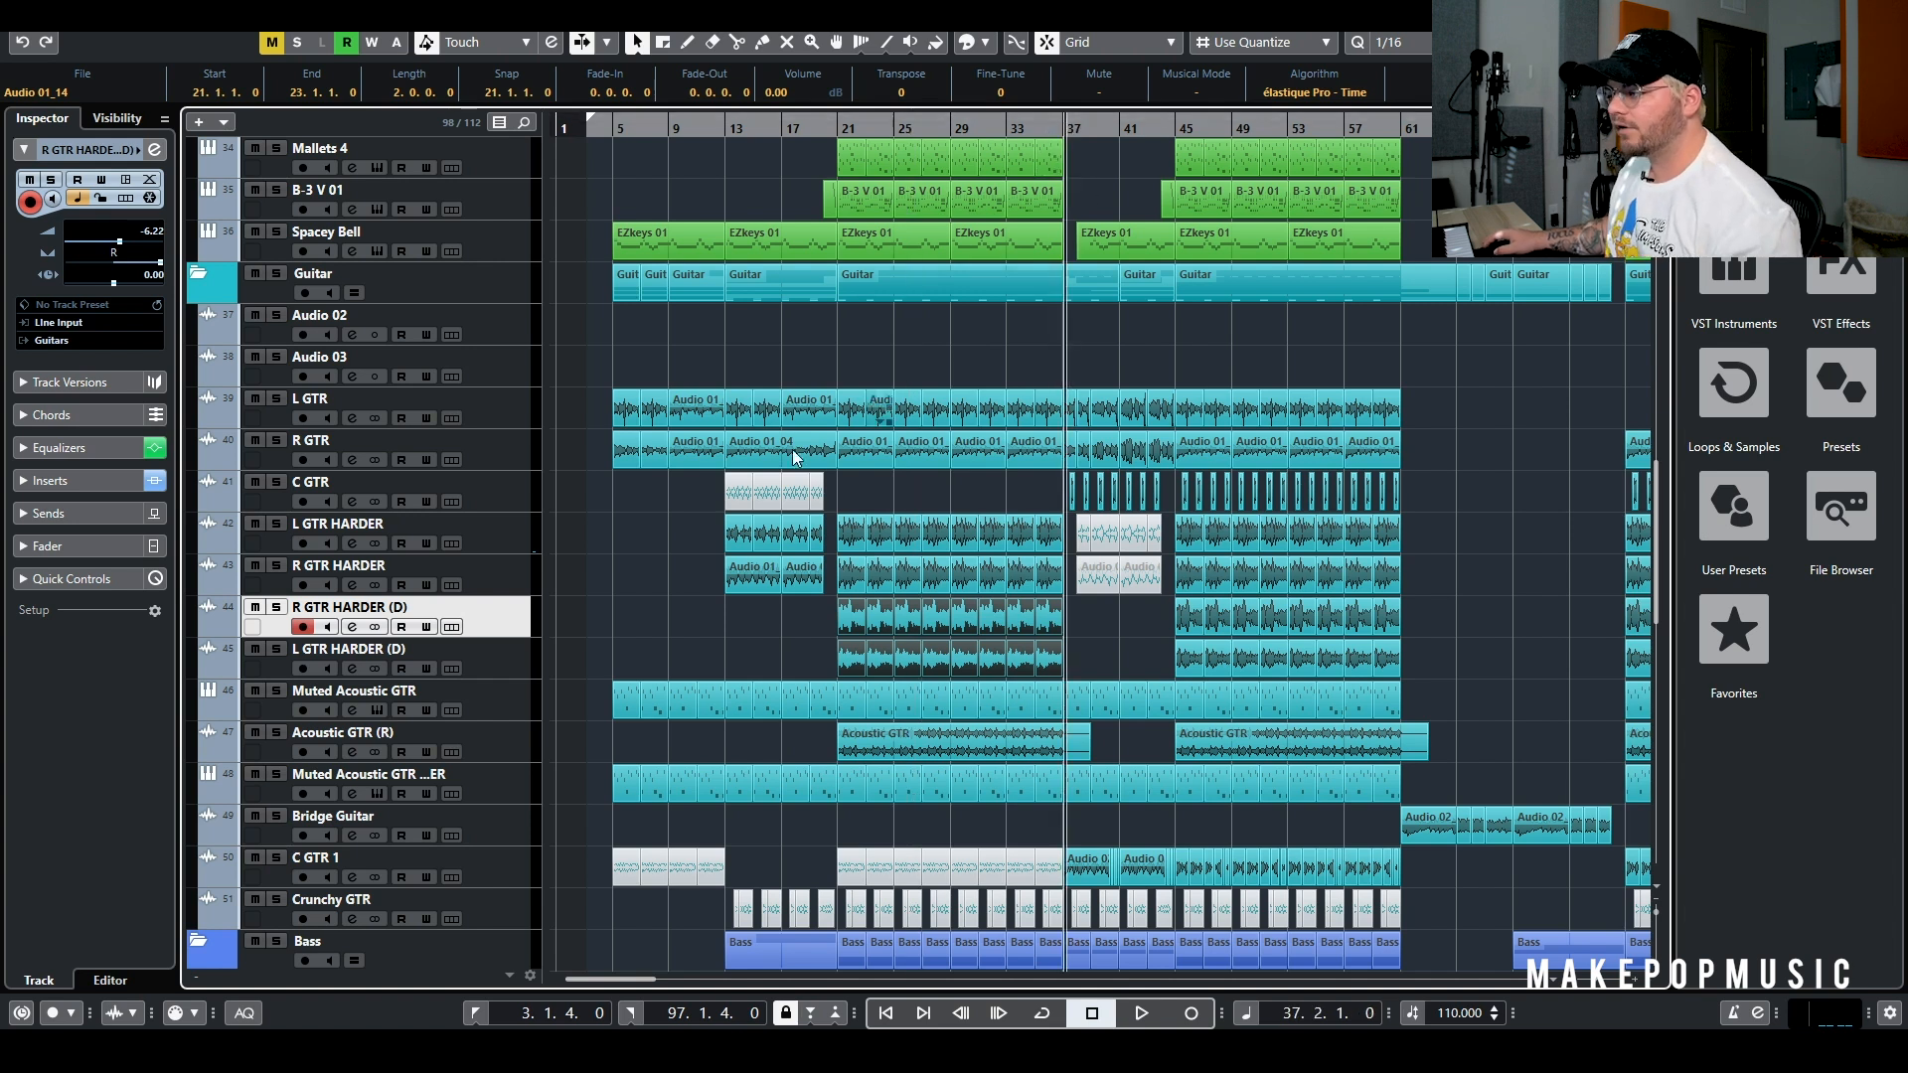
click(278, 482)
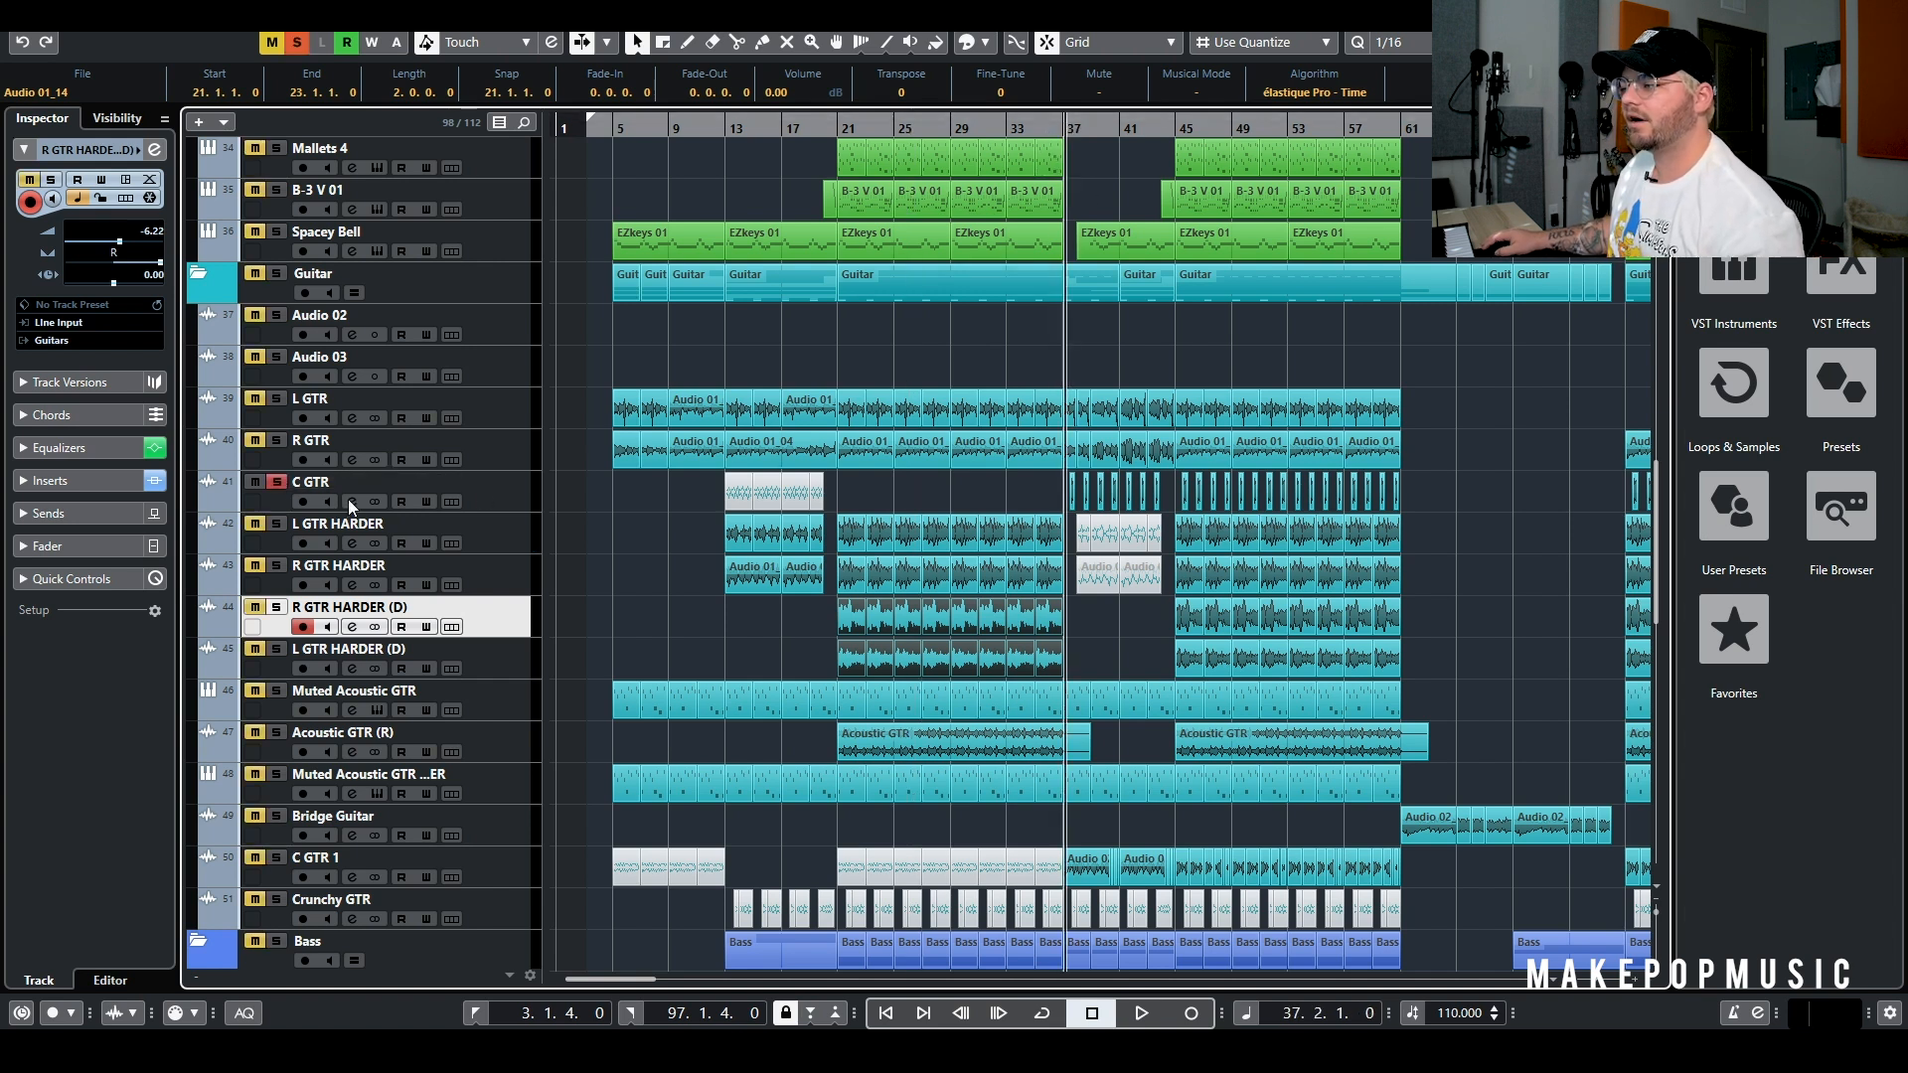
click(348, 501)
click(885, 324)
click(980, 299)
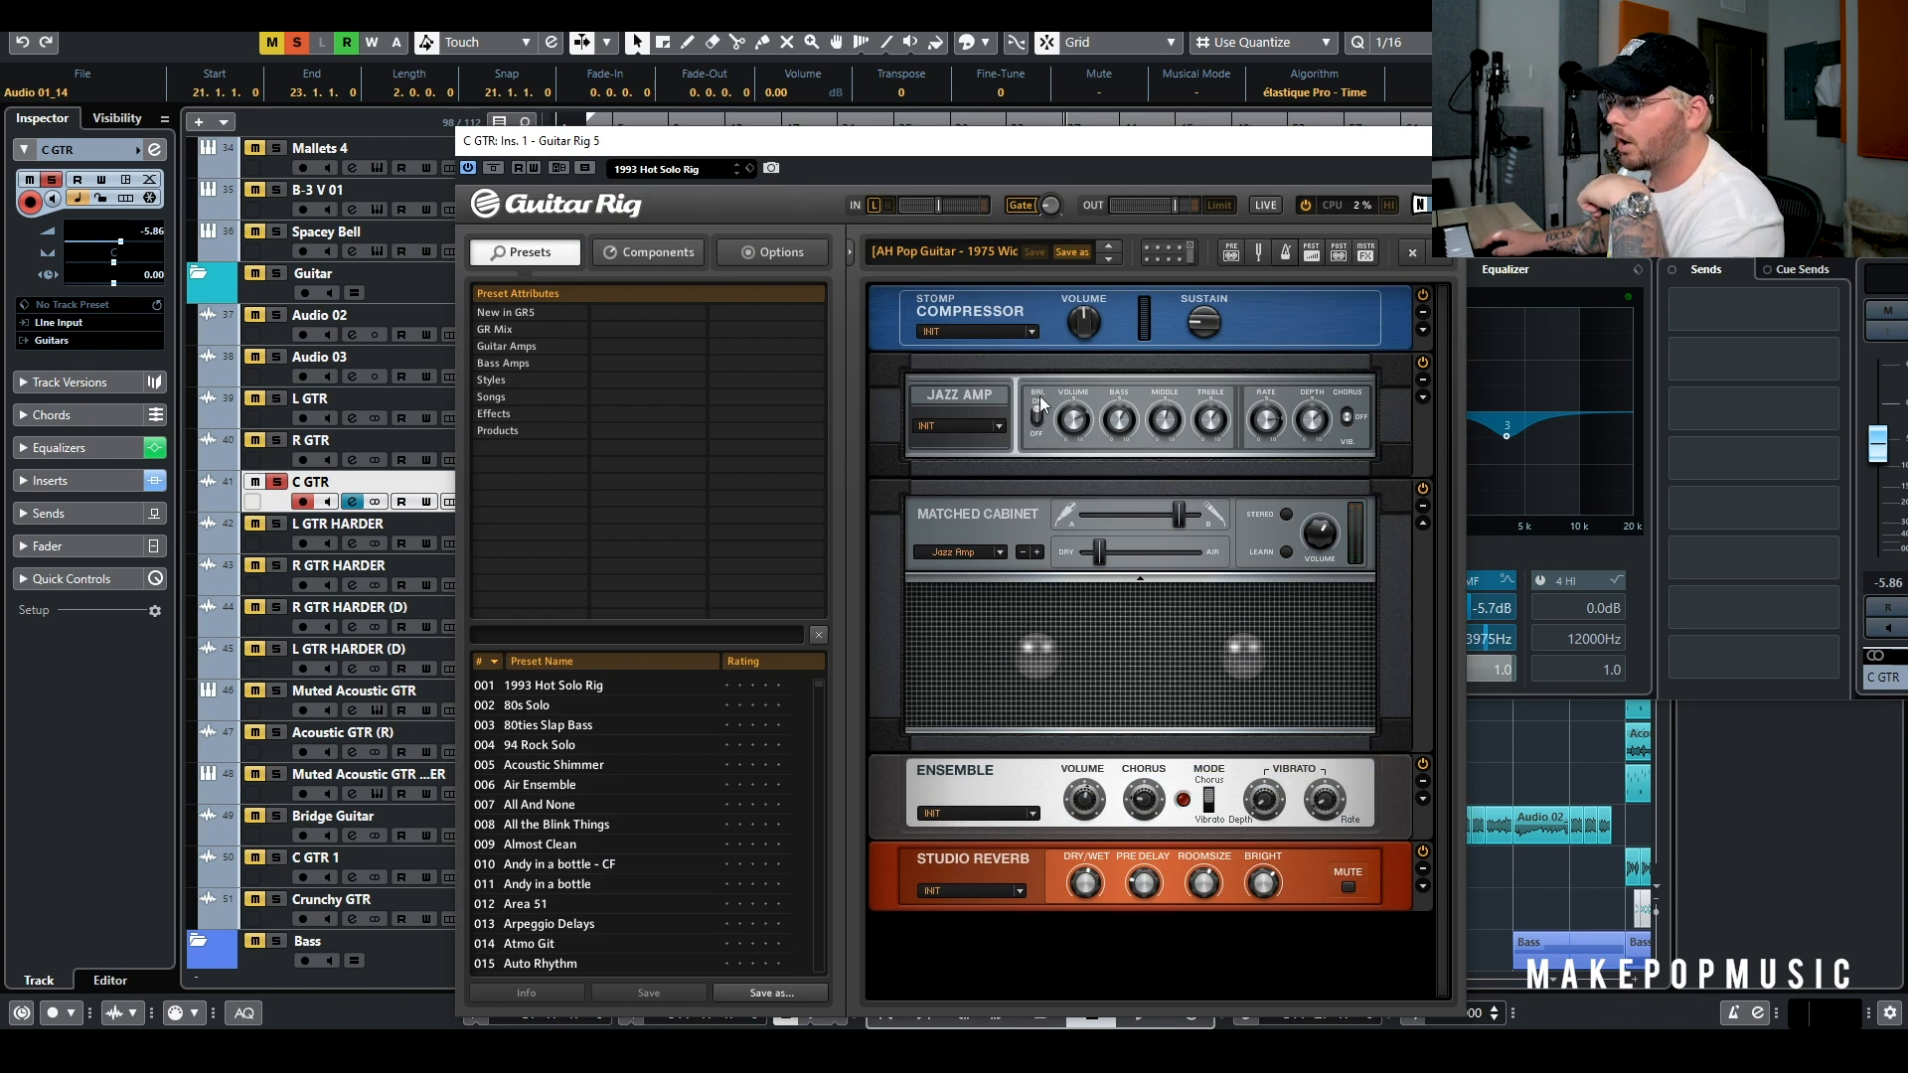
Review the Jazz Amp's tone controls and the Matched Cabinet settings in C GTR's Guitar Rig 5
mouse_move(1112, 427)
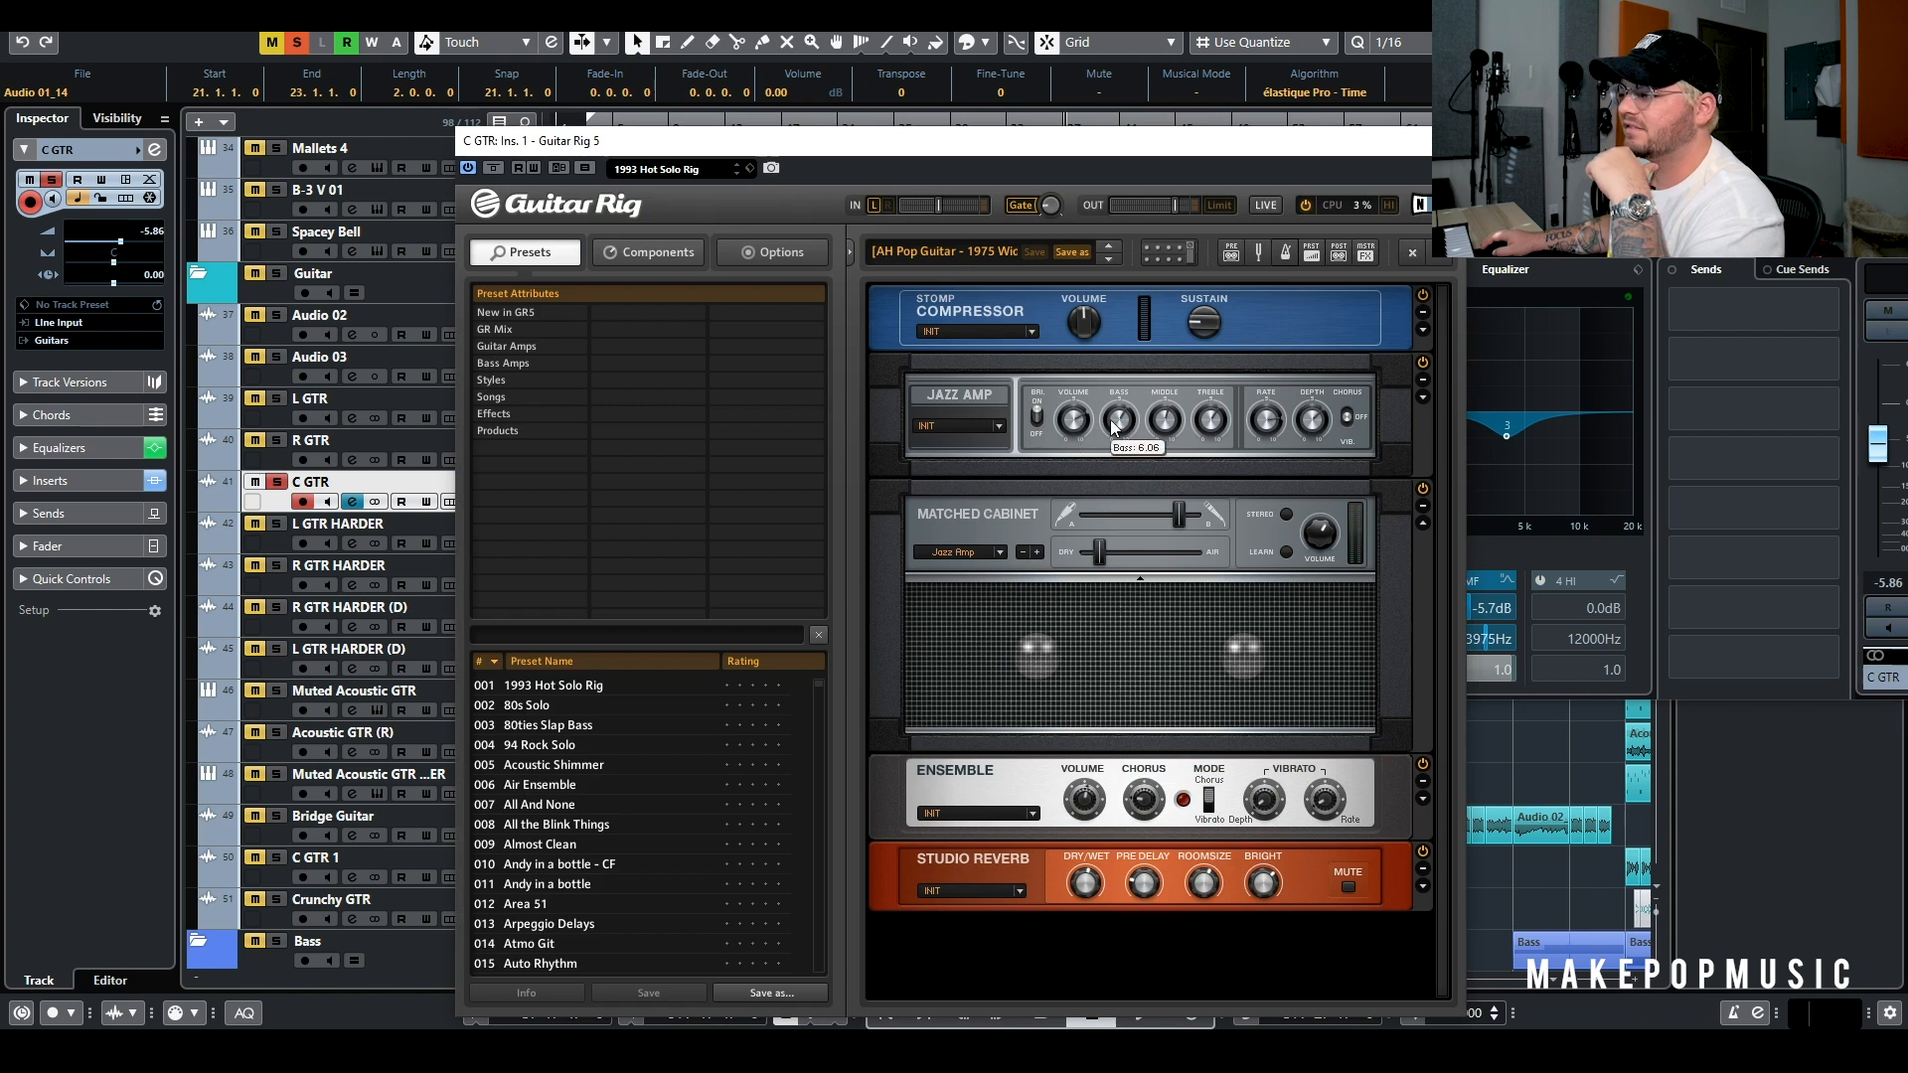
mouse_move(1205, 429)
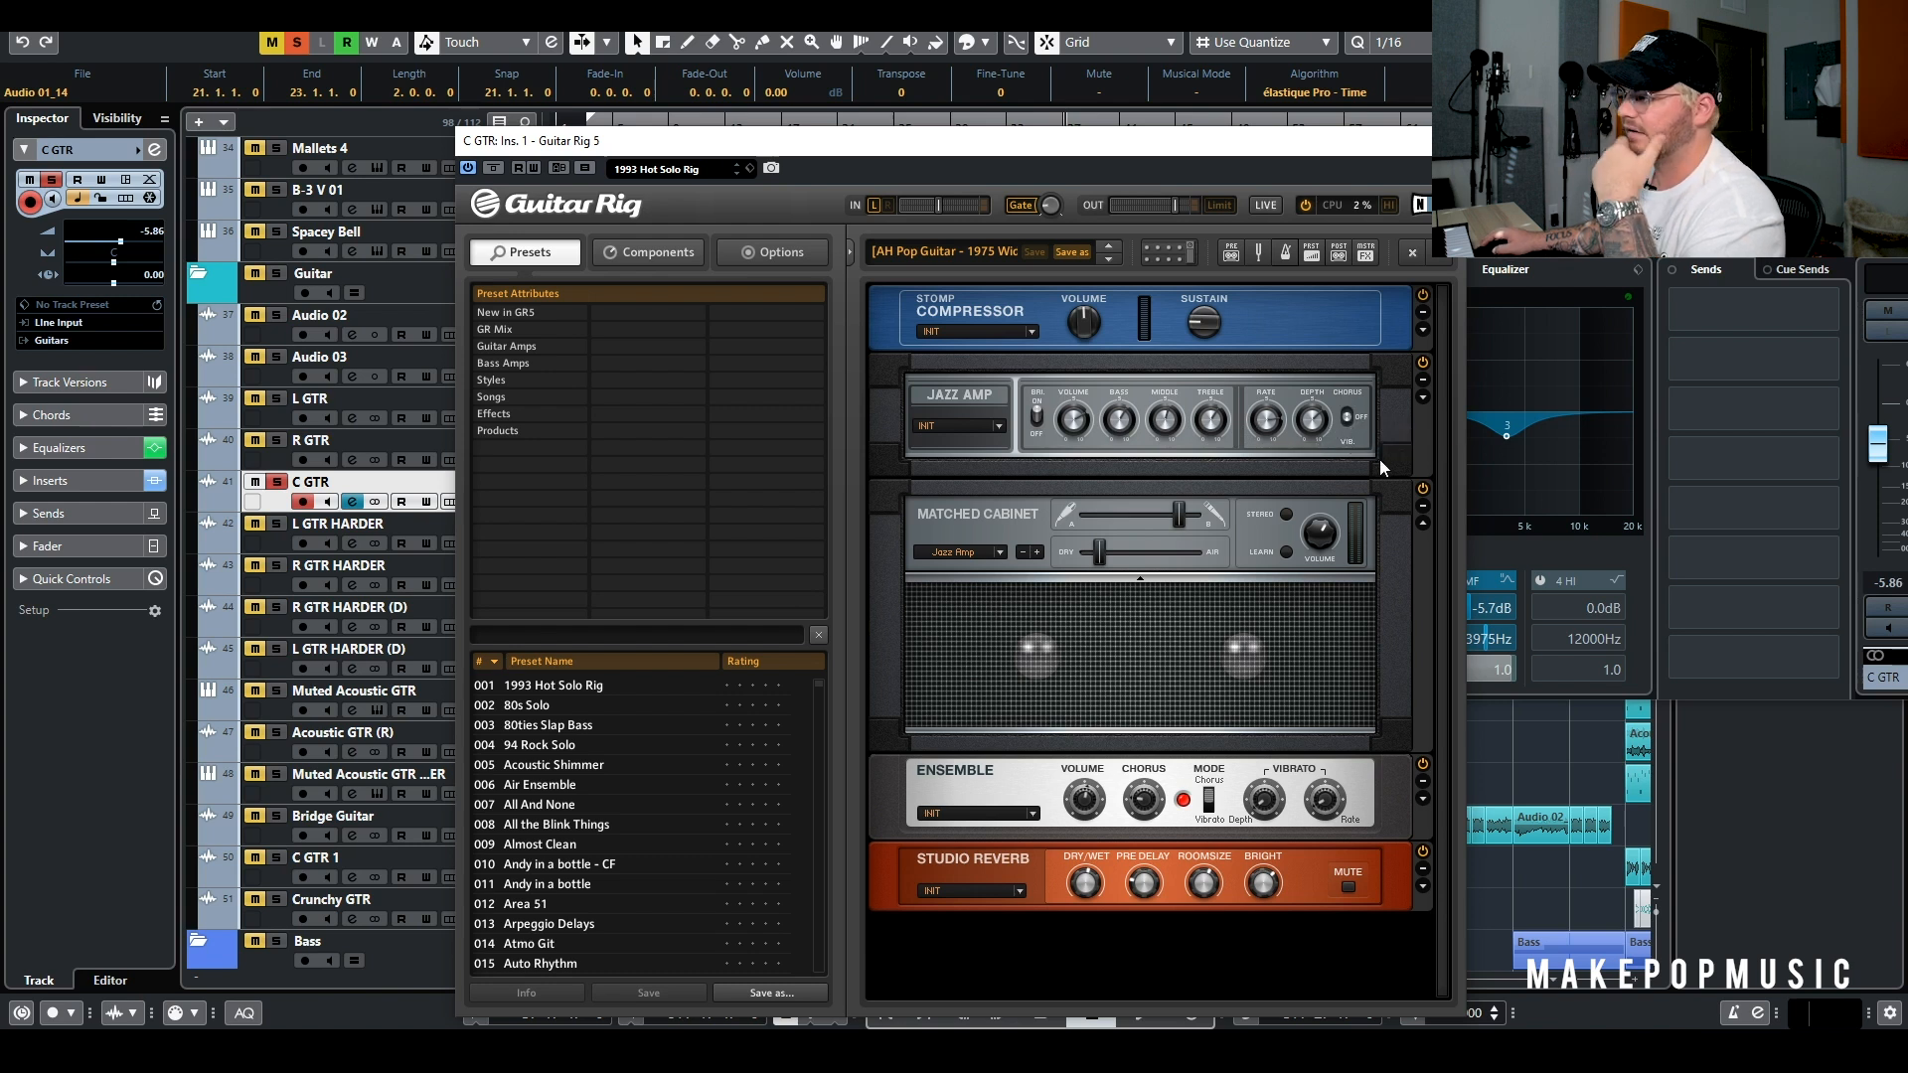
mouse_move(1208, 514)
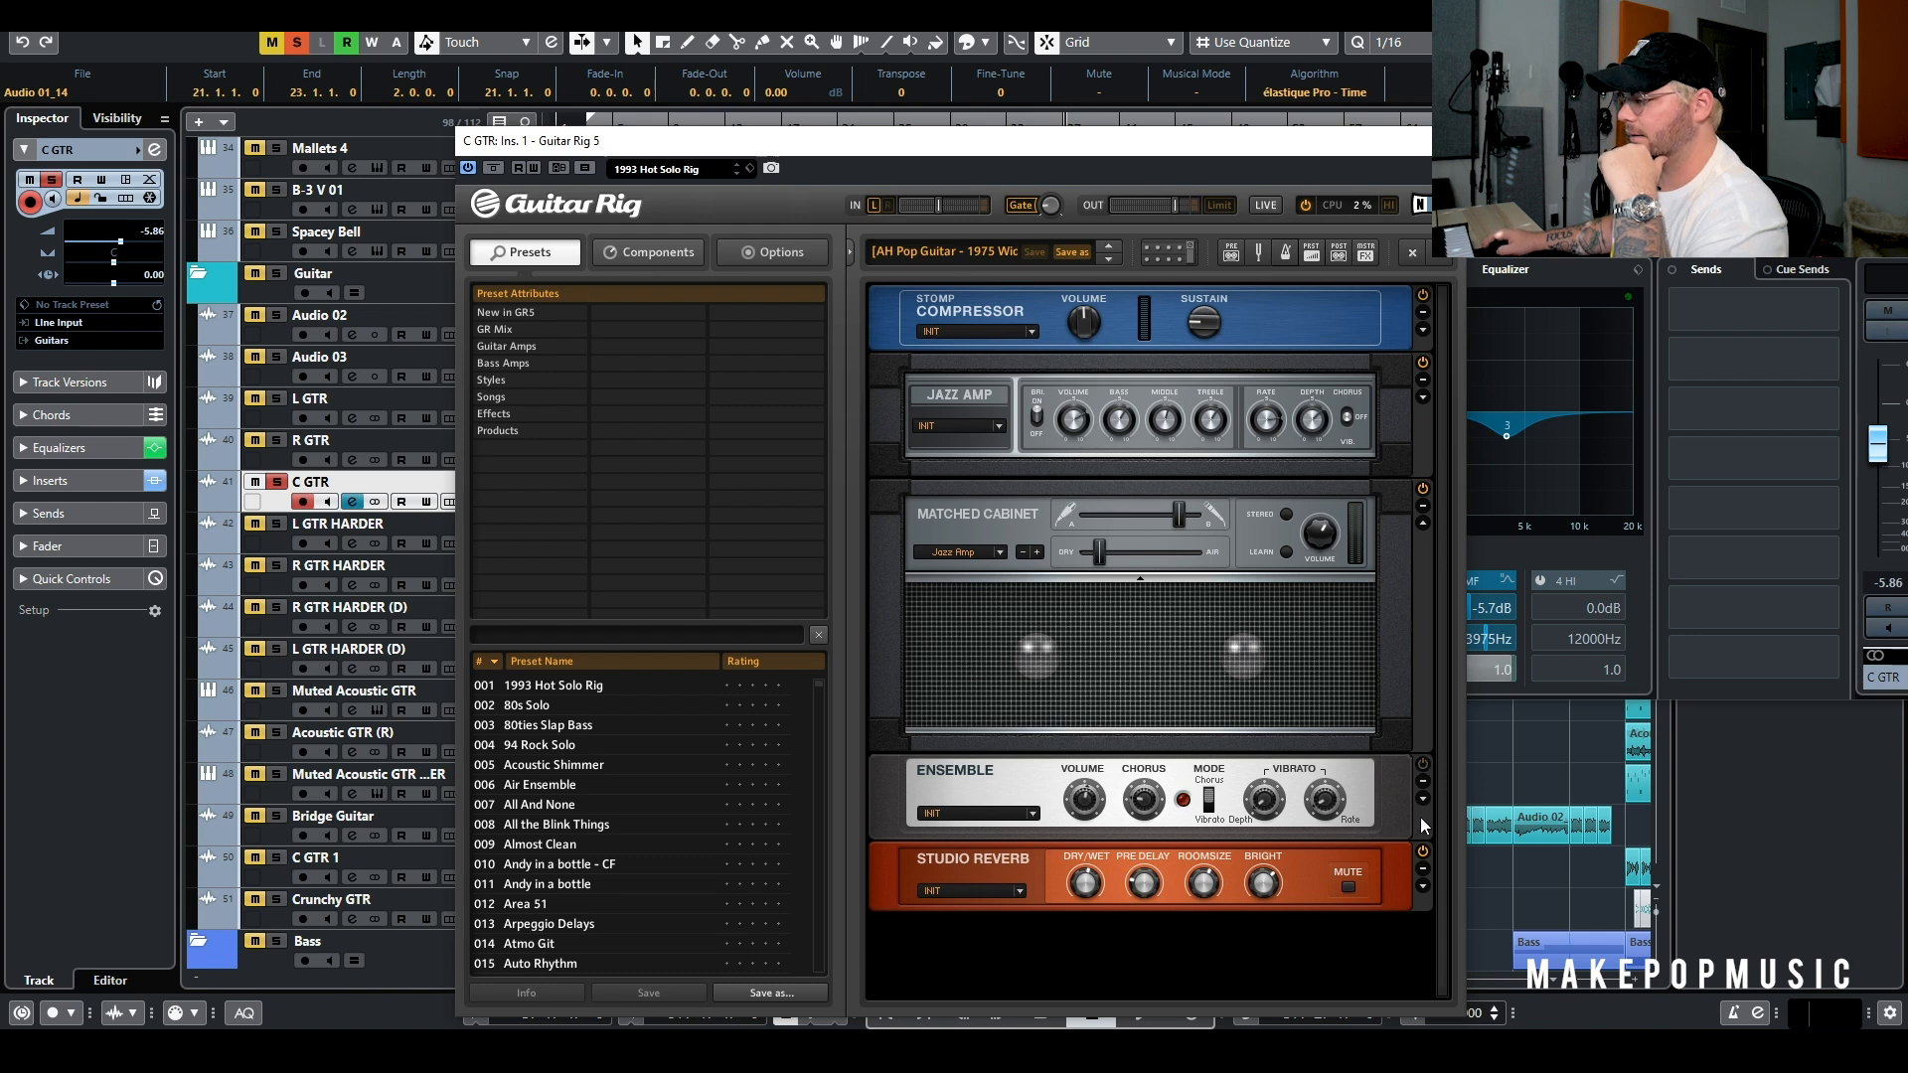
Move the Guitar Rig 5 window clear of the tracks, close C GTR's channel settings, and play the soloed part
drag(1329, 141, 1259, 532)
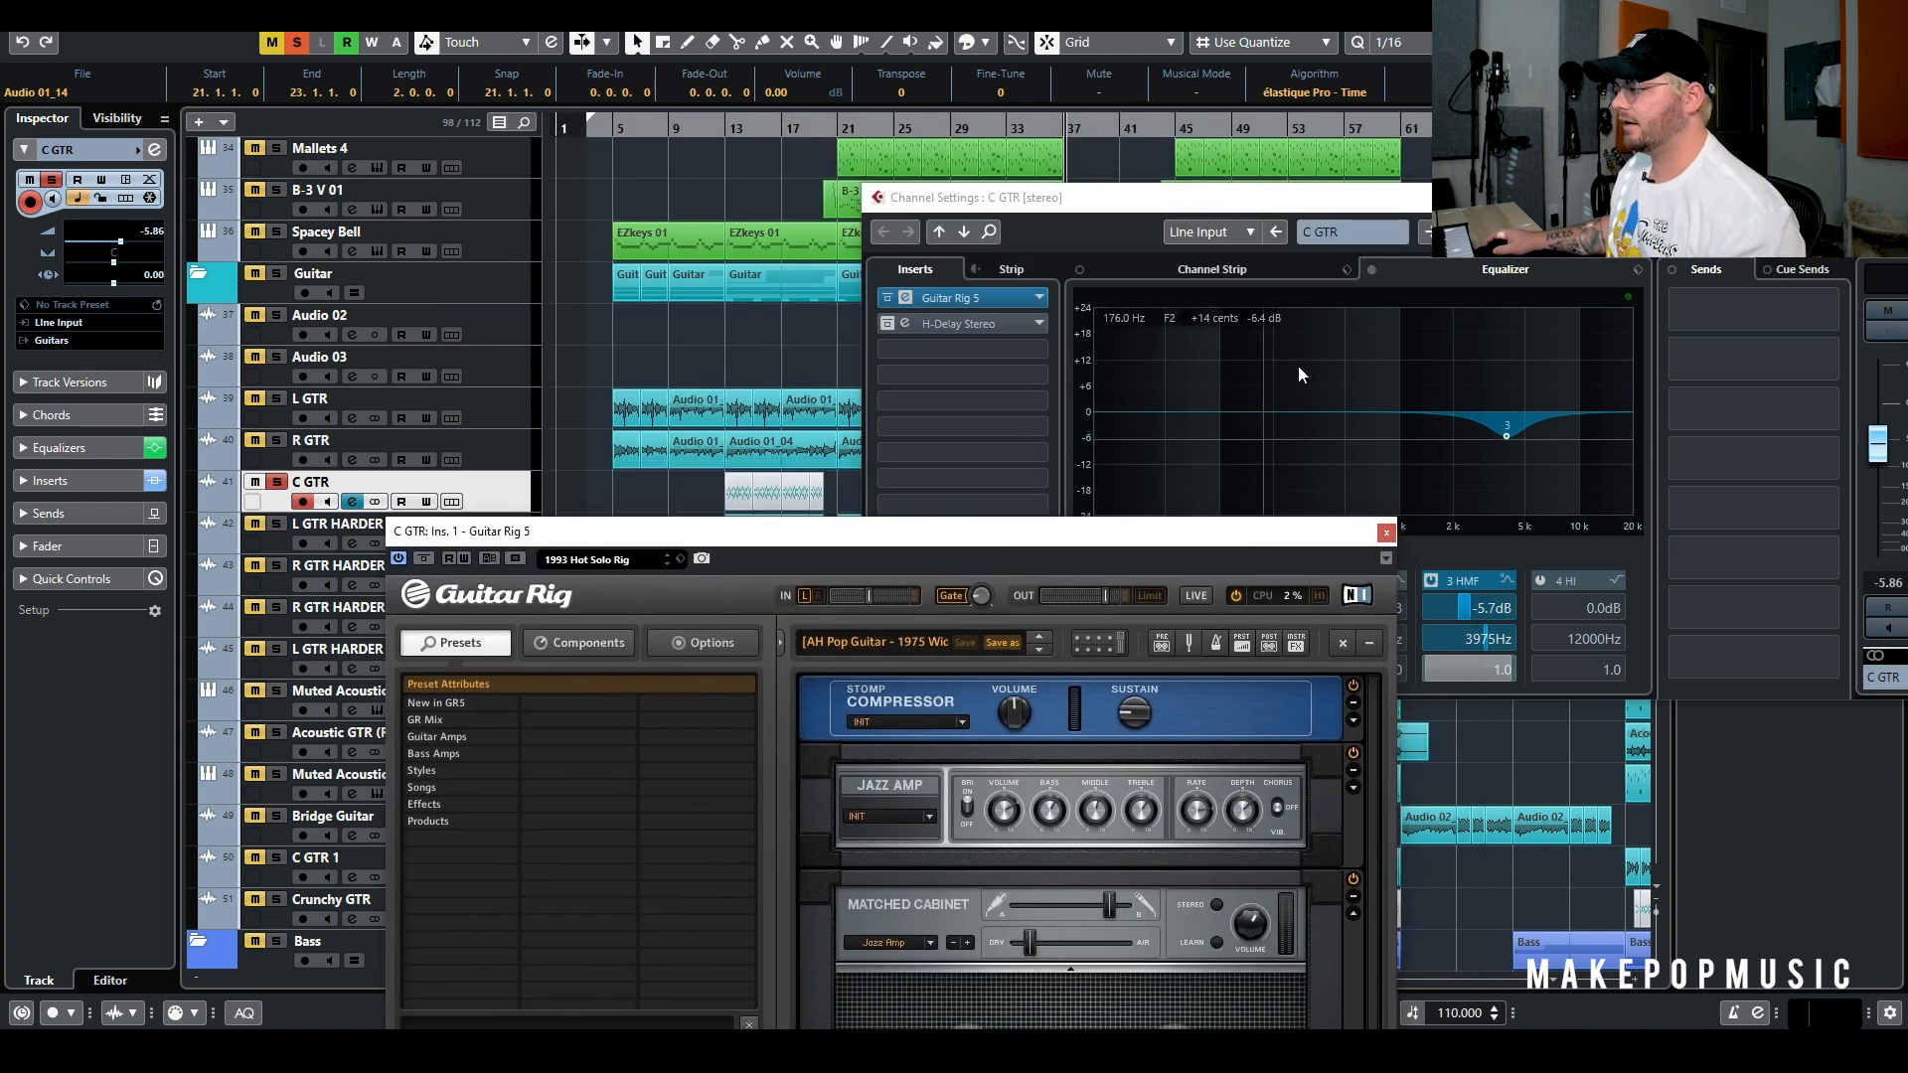
drag(1739, 197, 1088, 212)
click(1307, 213)
key(space)
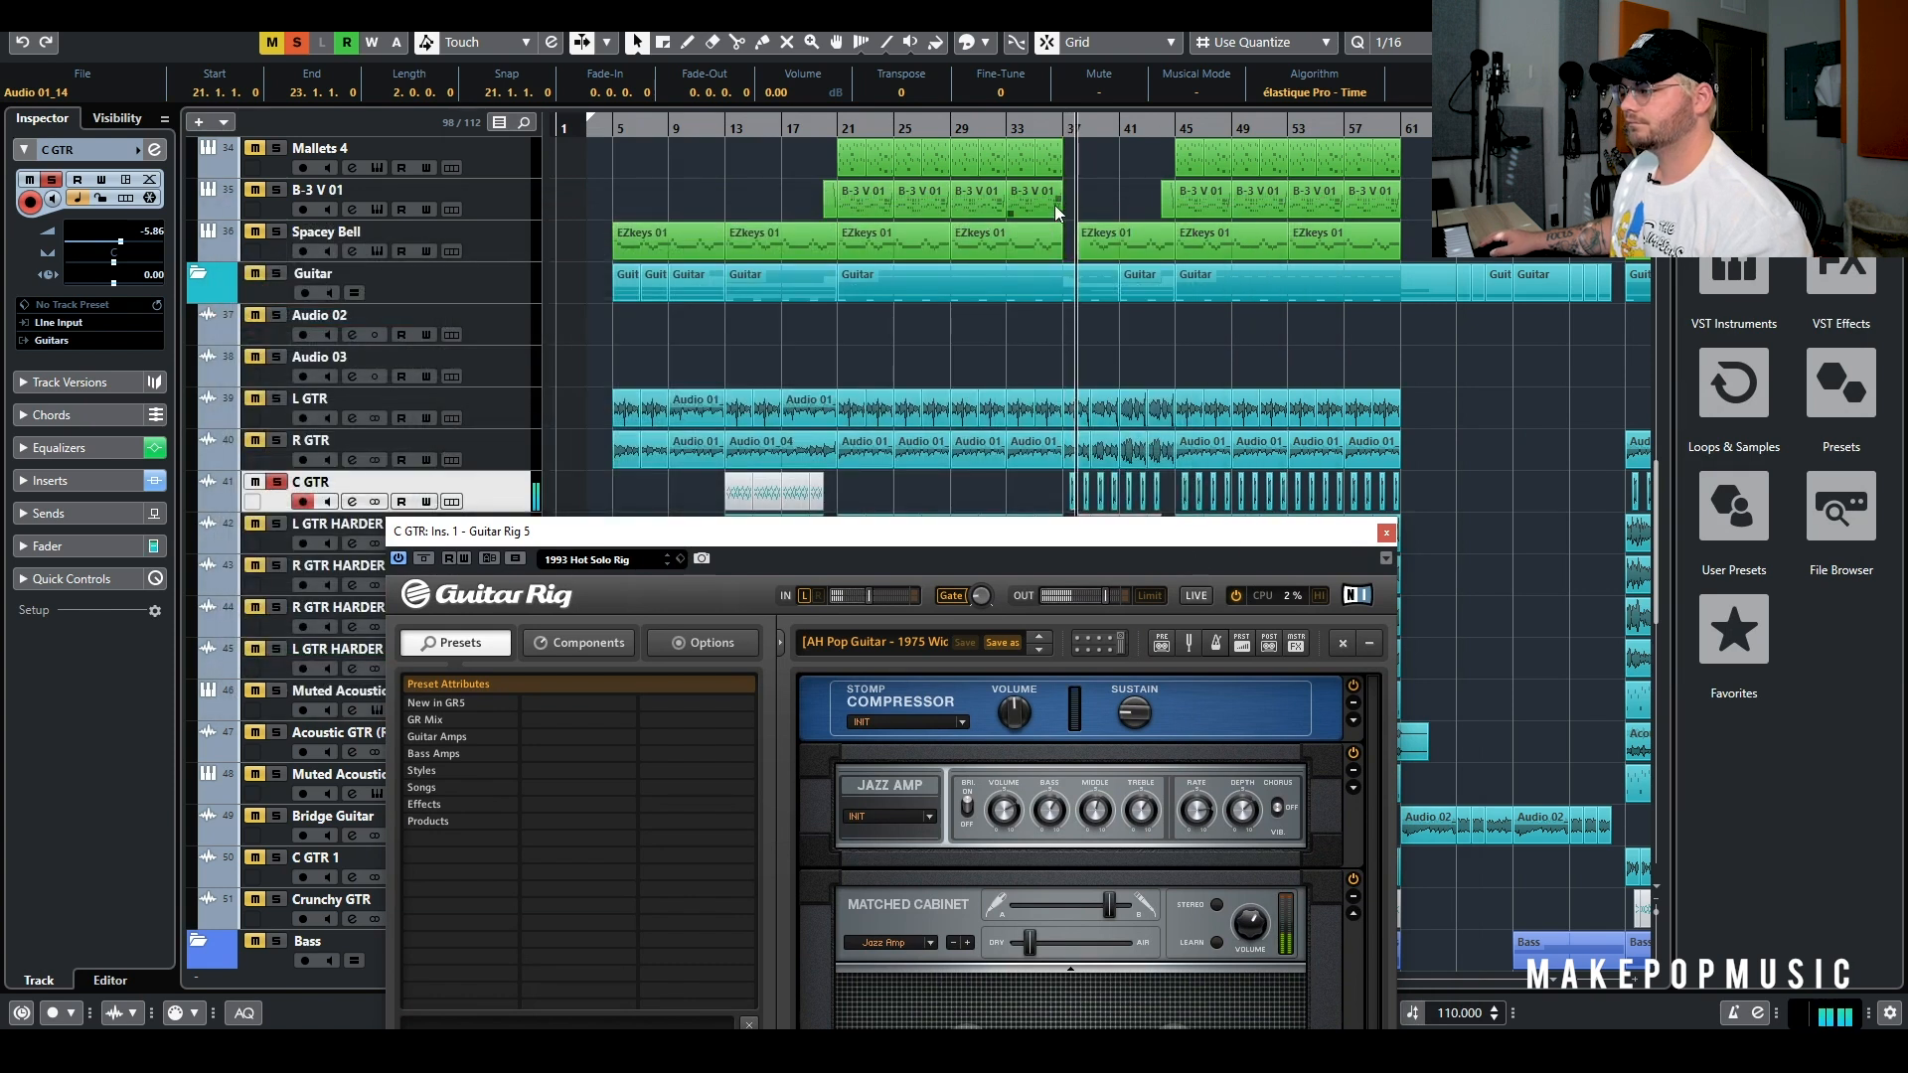
Bring the full Guitar Rig 5 rack into view, close it, and play the soloed C GTR from bar 37
drag(1232, 538, 1073, 156)
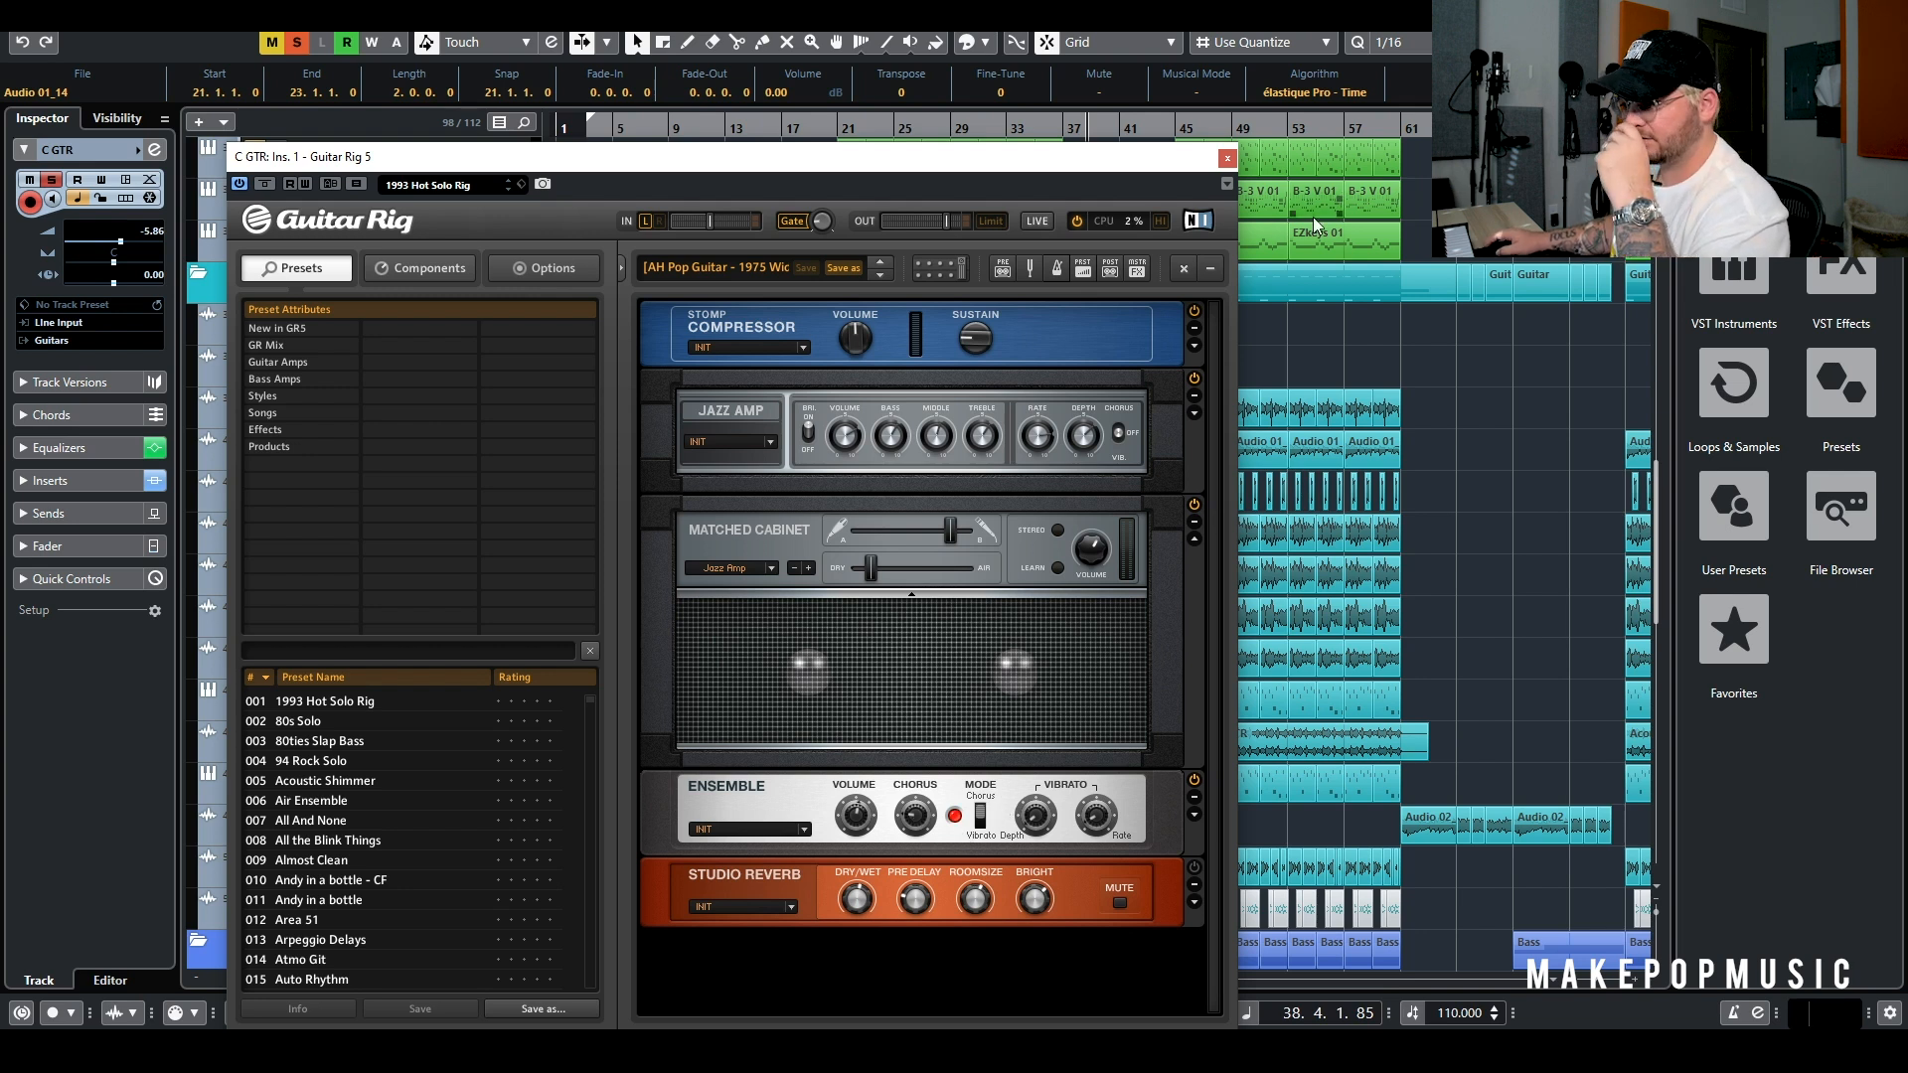
click(1227, 157)
click(1069, 121)
key(space)
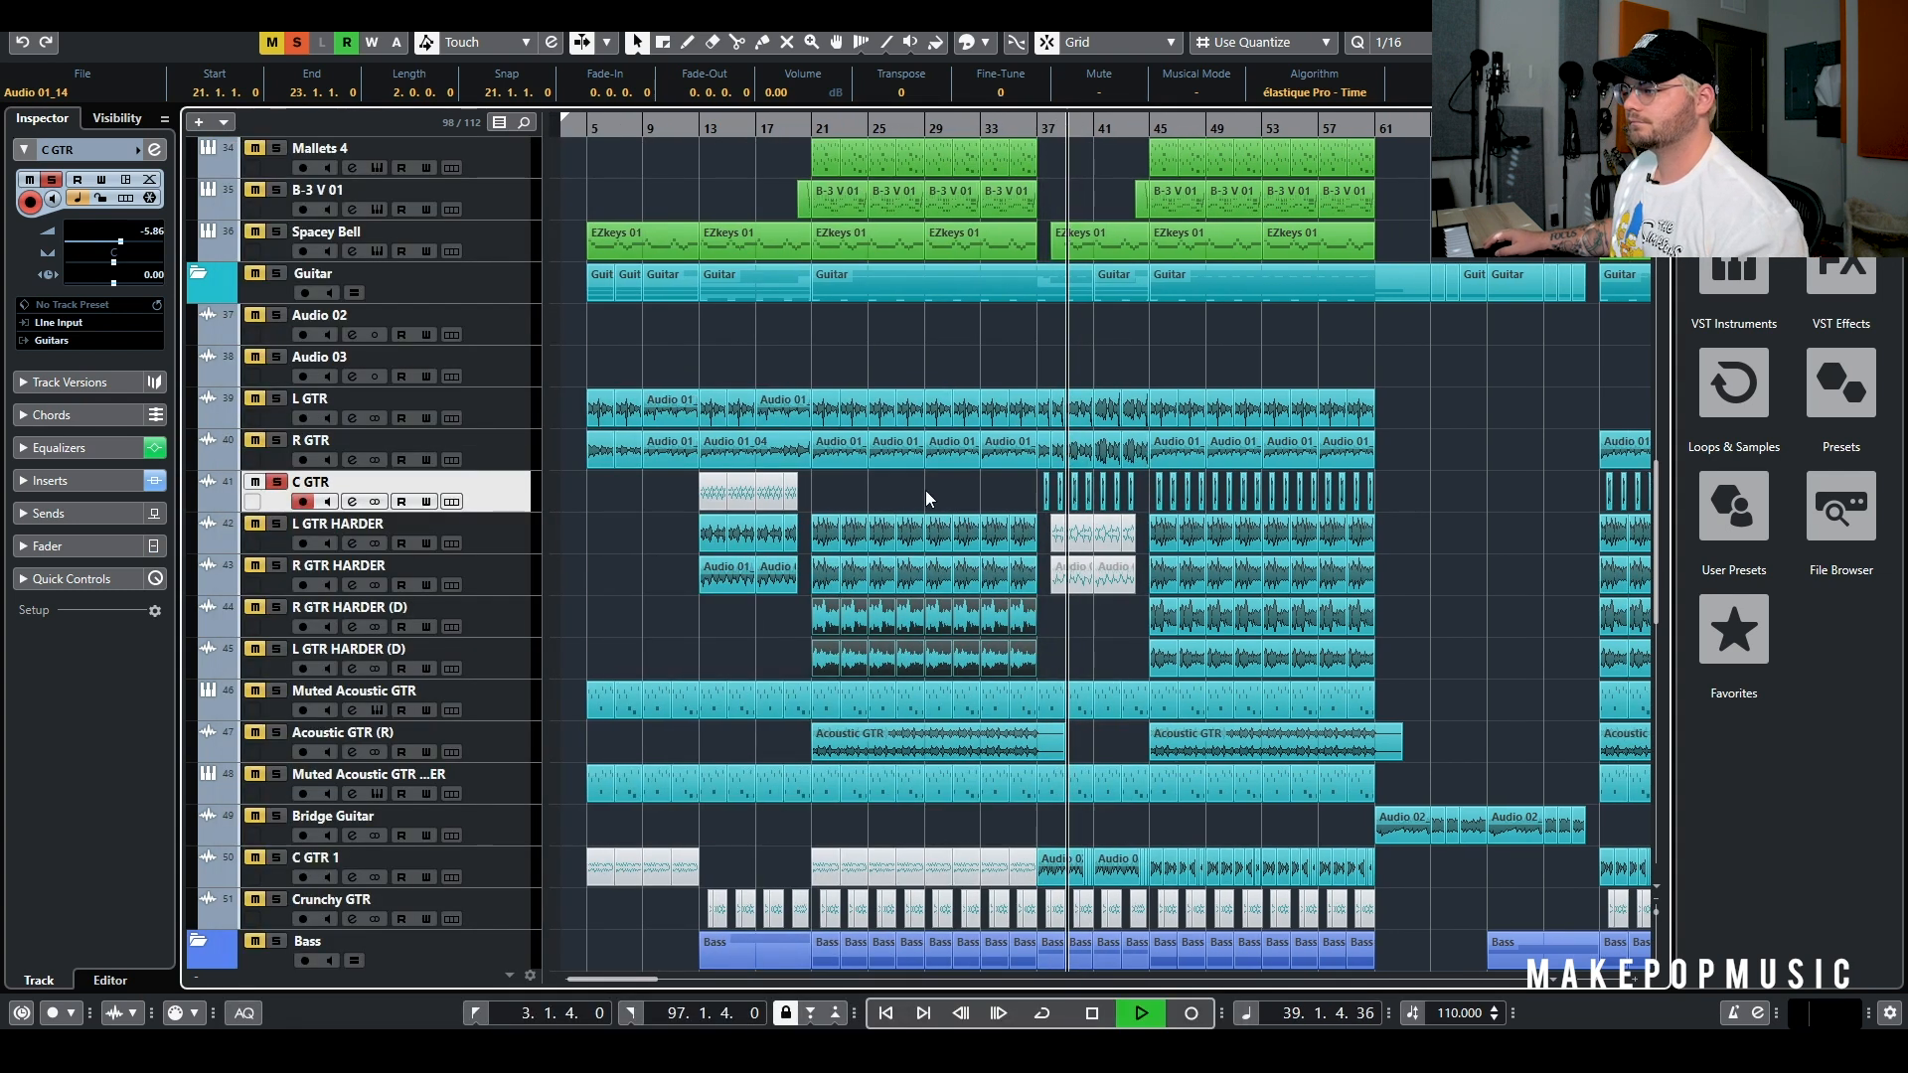
Open C GTR's channel settings during playback, stop, and move the window clear of the upper tracks
click(352, 501)
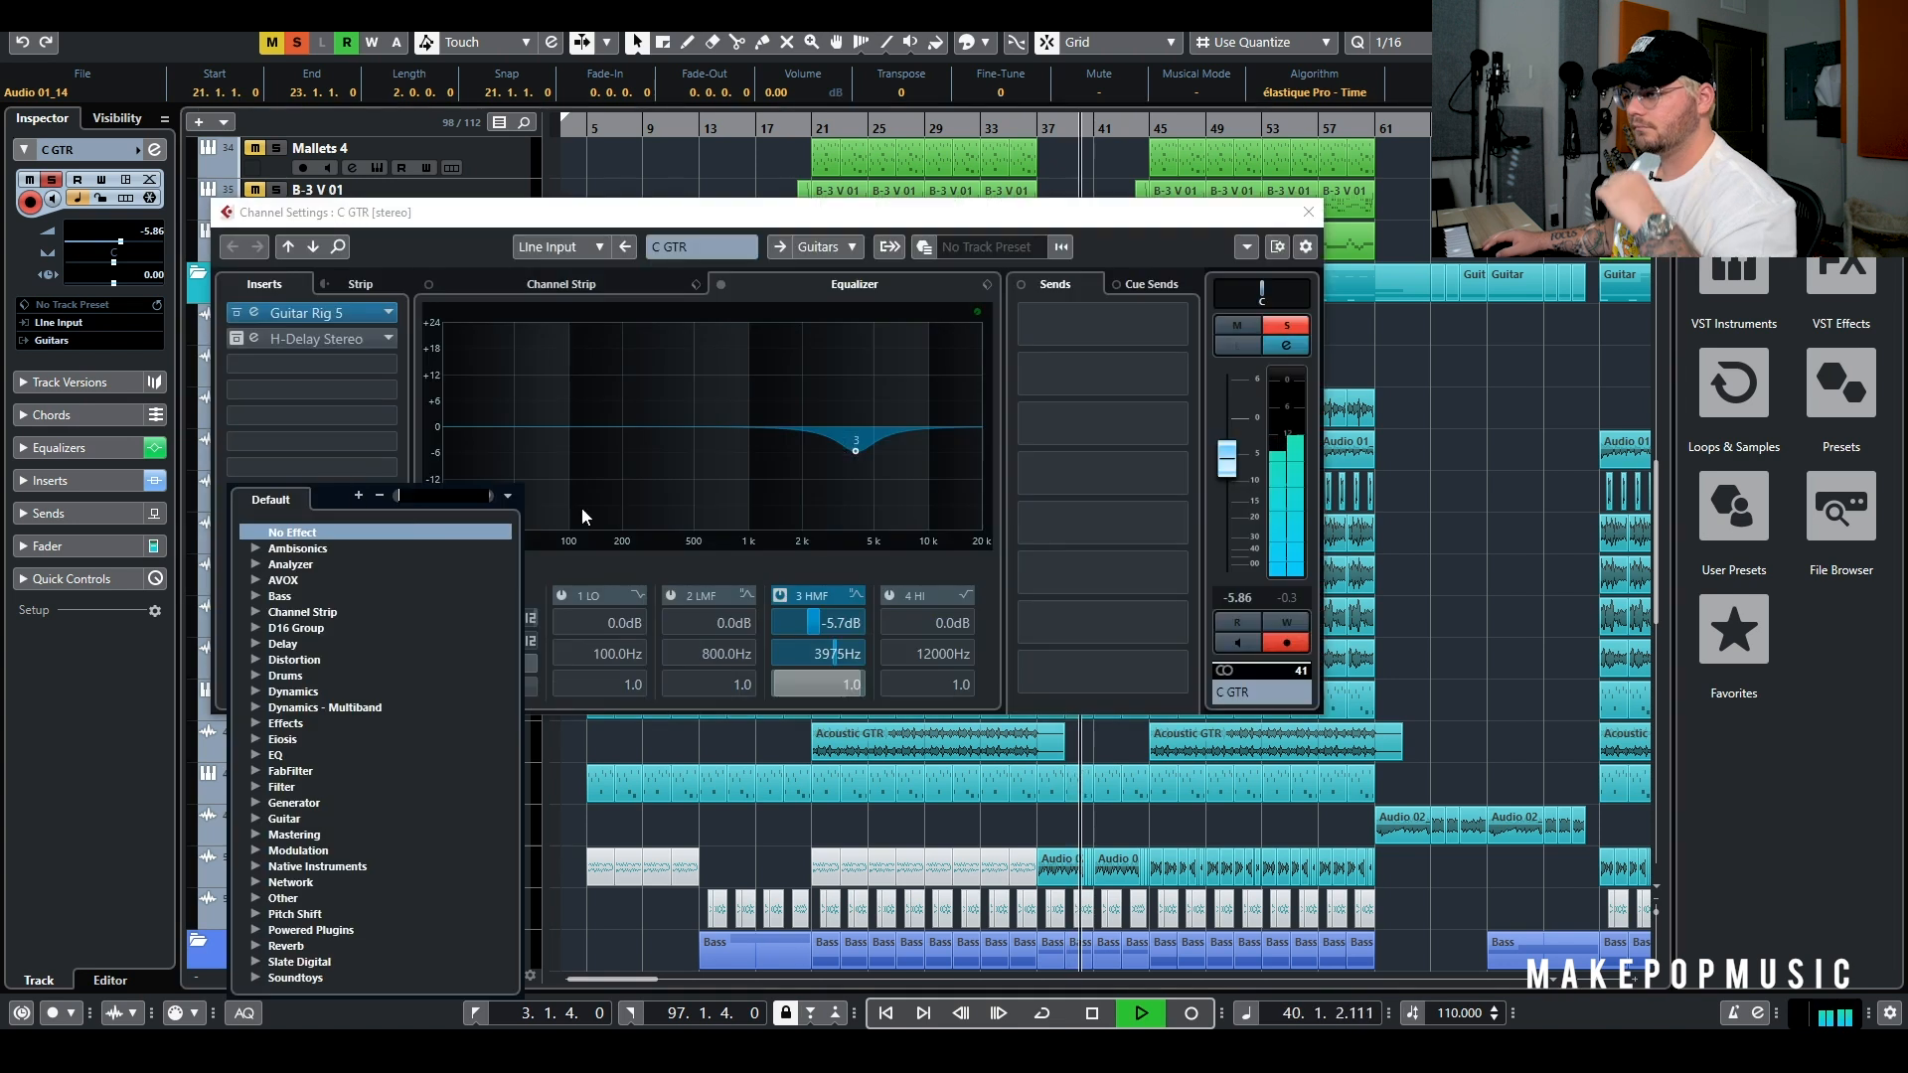
click(743, 224)
key(space)
drag(748, 226, 824, 450)
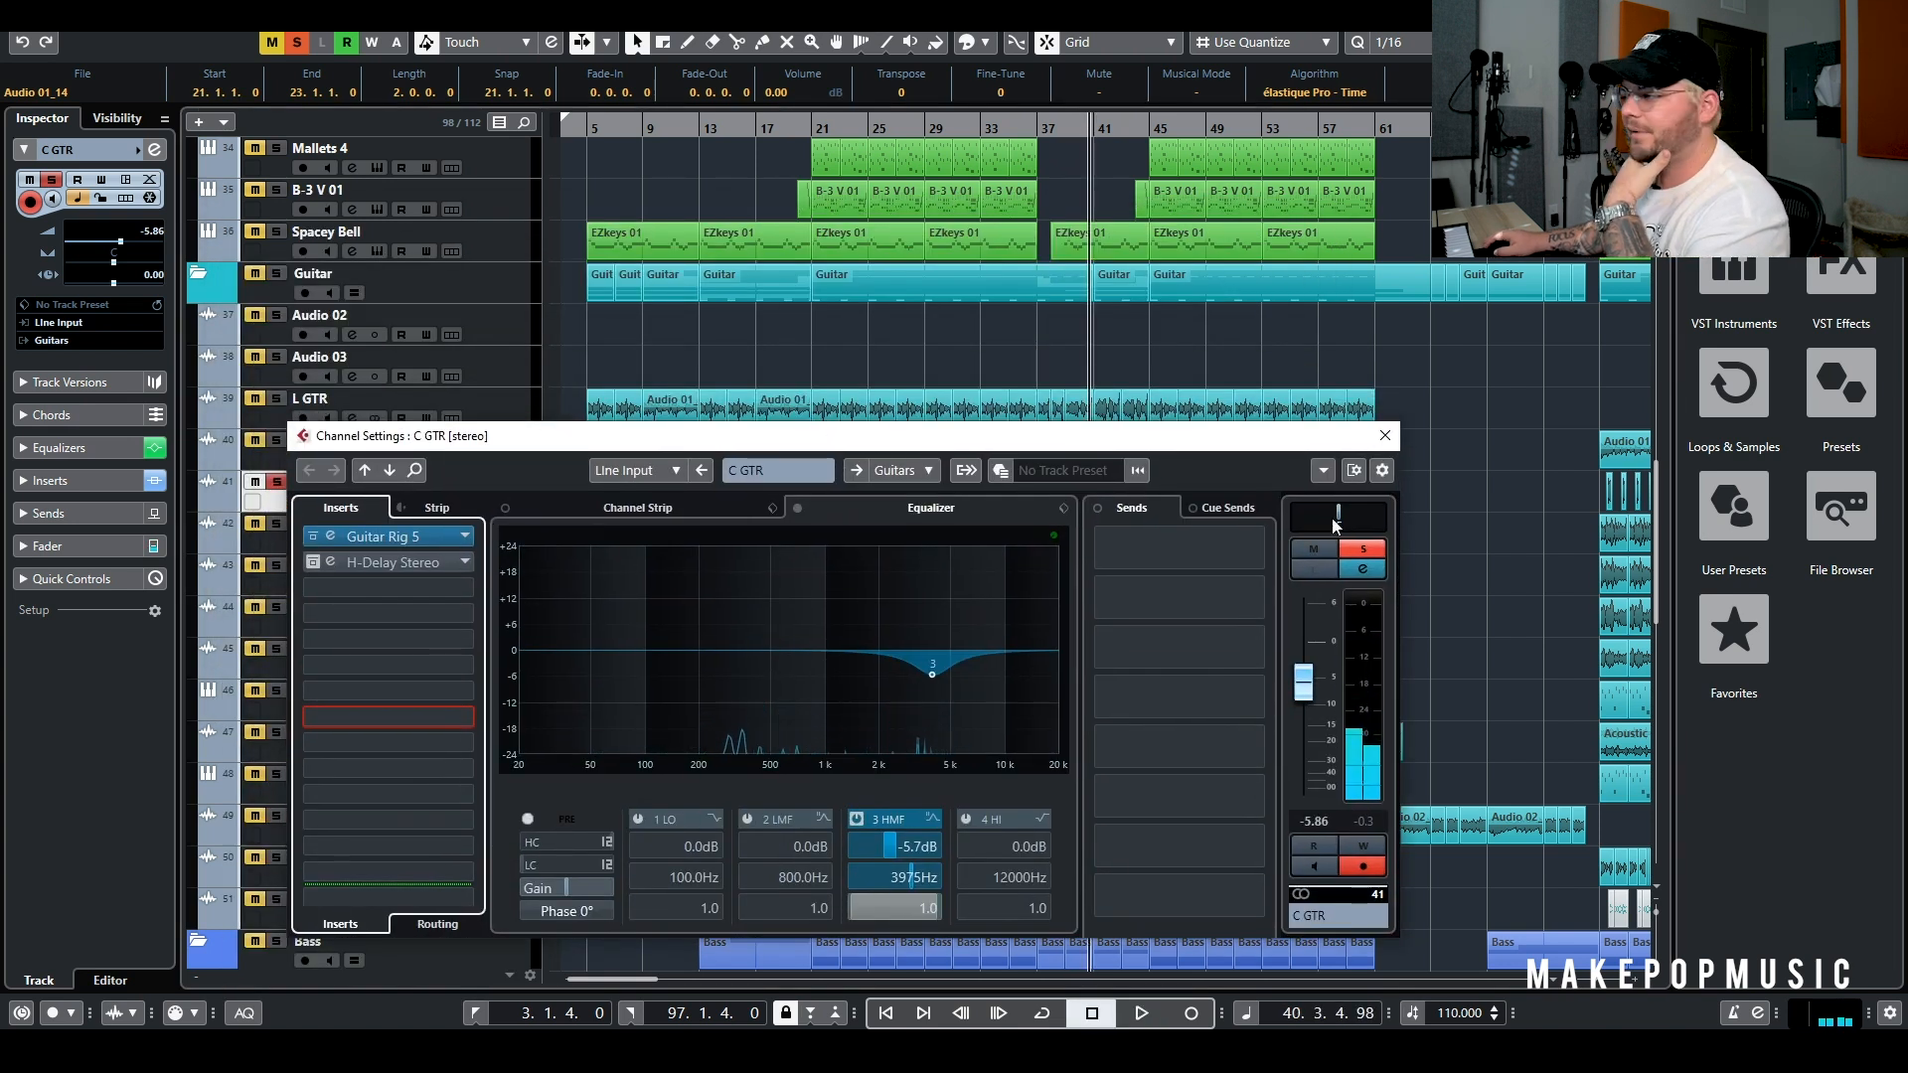
Reopen C GTR's Guitar Rig 5, review the Studio Reverb's dry/wet, room size and bright settings, and close it
click(409, 537)
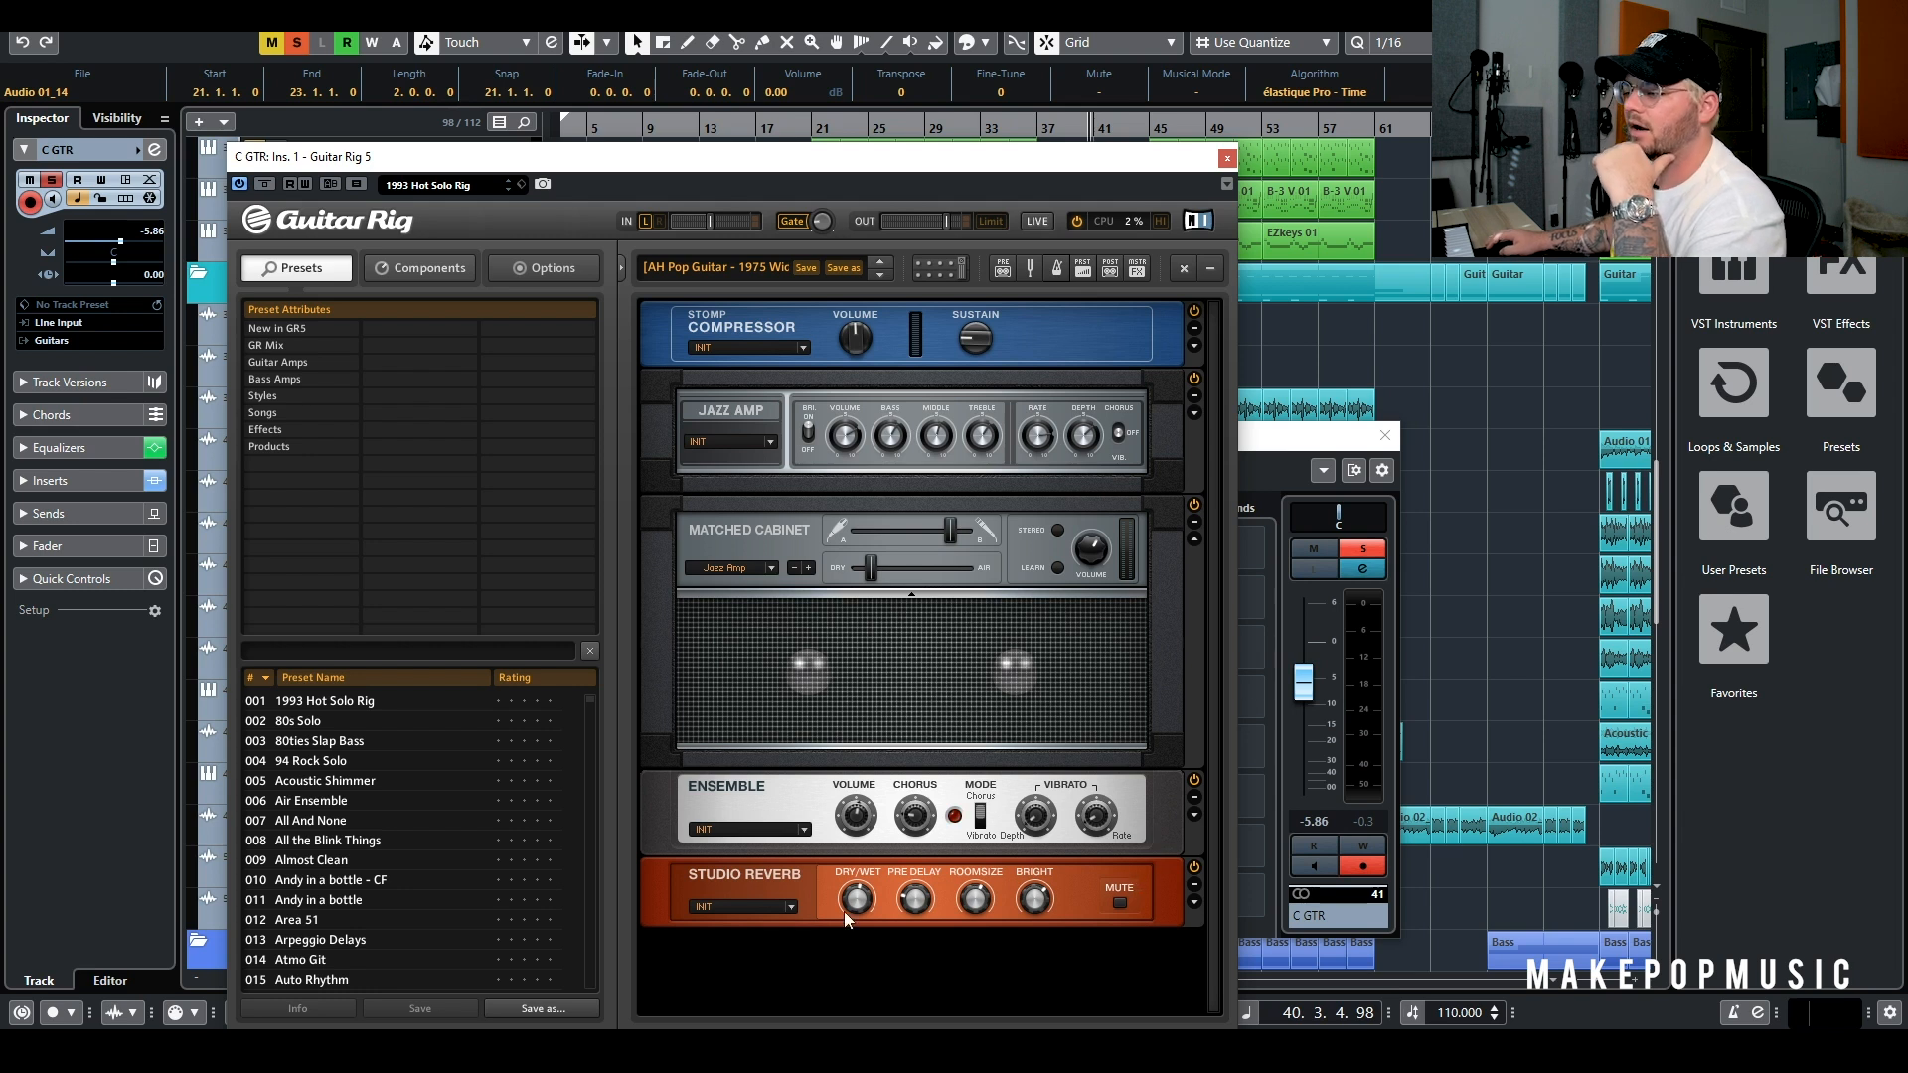
mouse_move(854, 908)
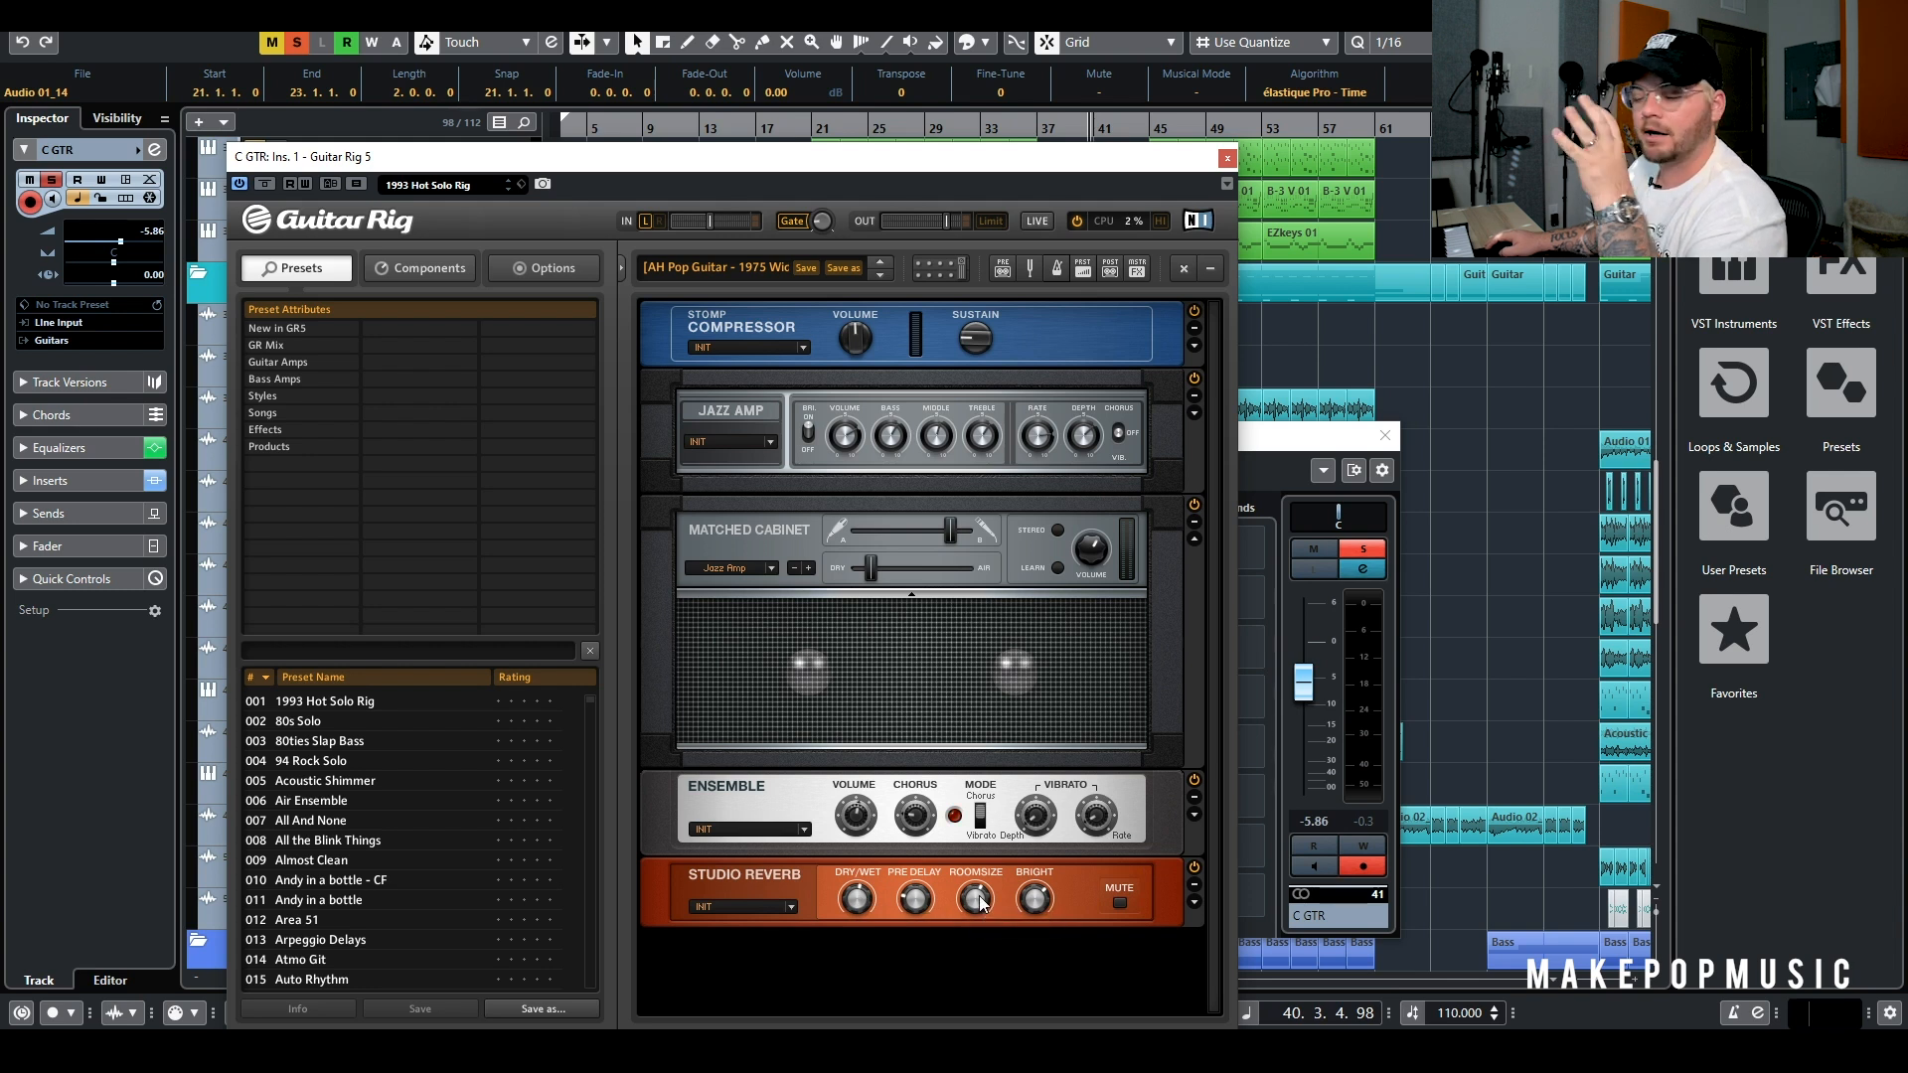
mouse_move(980, 904)
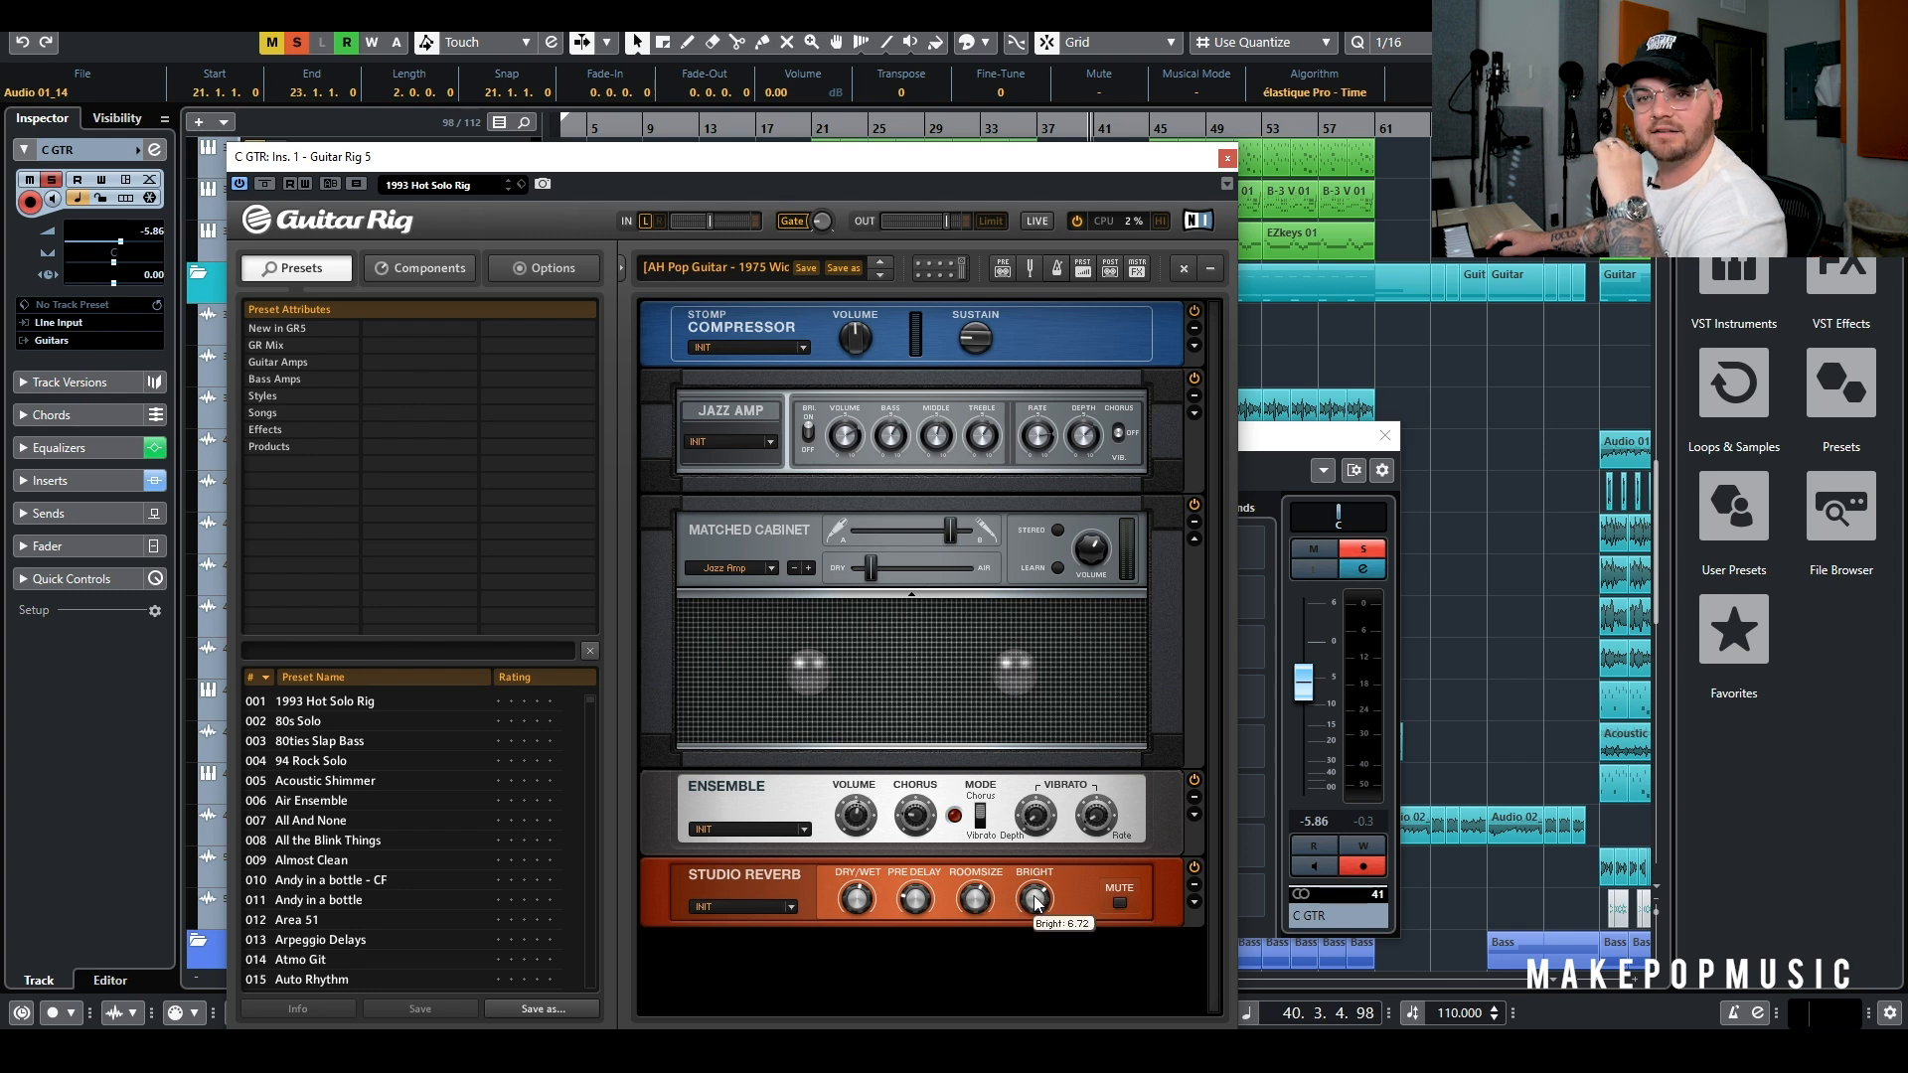
click(1228, 159)
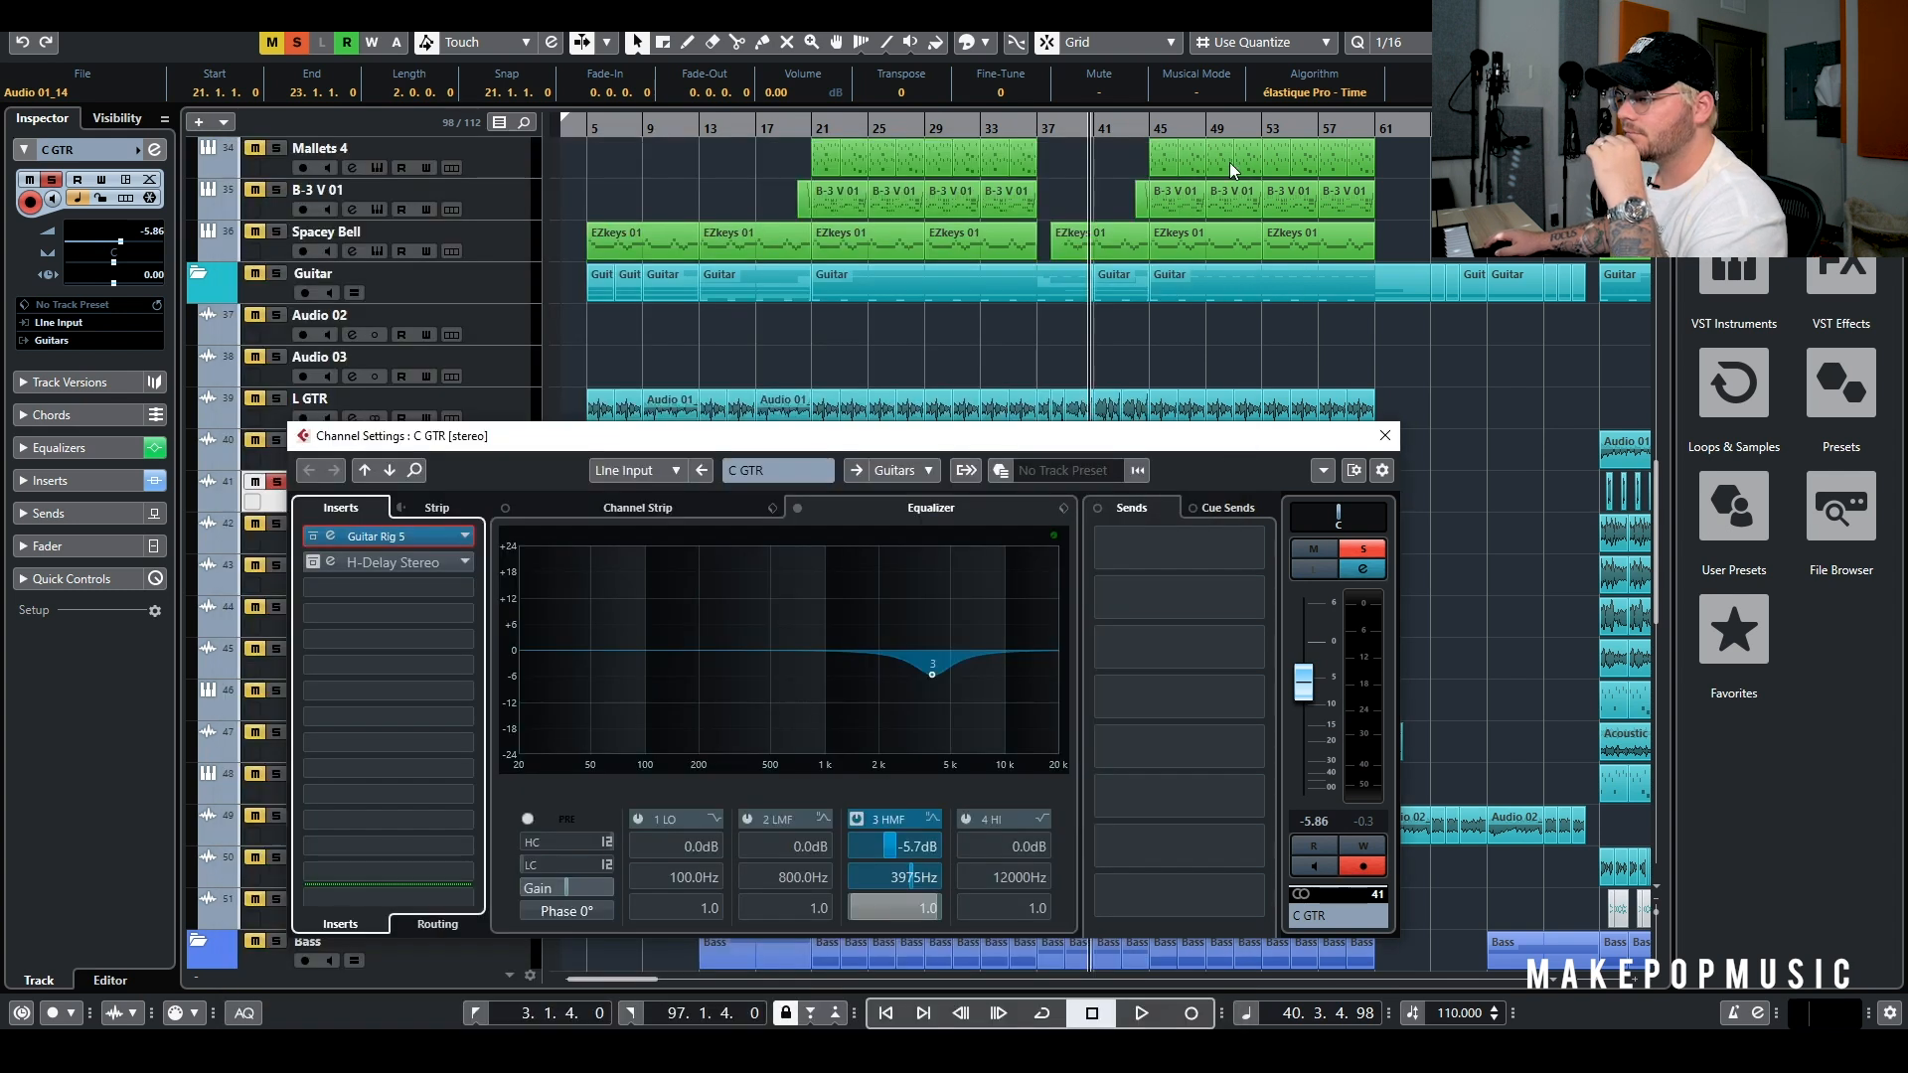
Review C GTR's H-Delay Stereo settings, close the plug-in and channel windows, and play the part from bar 37
click(374, 562)
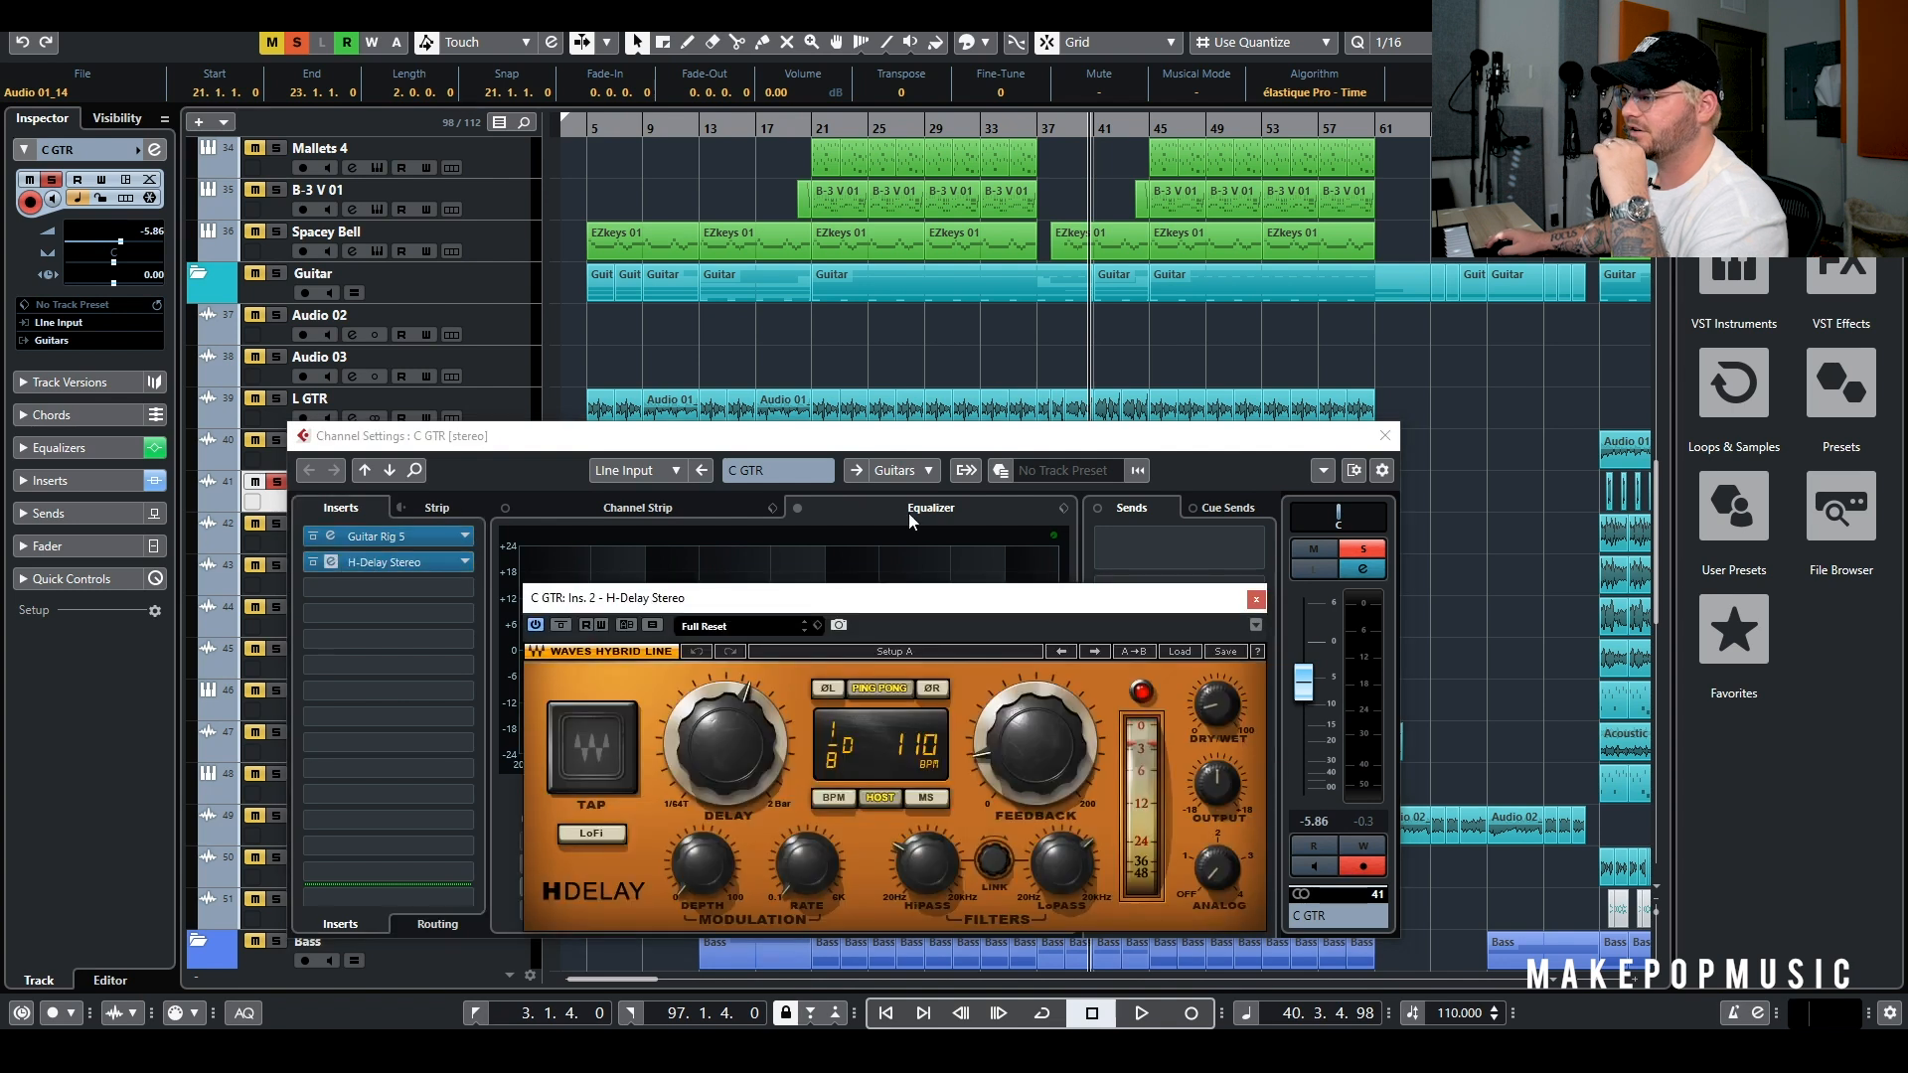
click(1255, 599)
click(1385, 436)
click(1040, 125)
key(space)
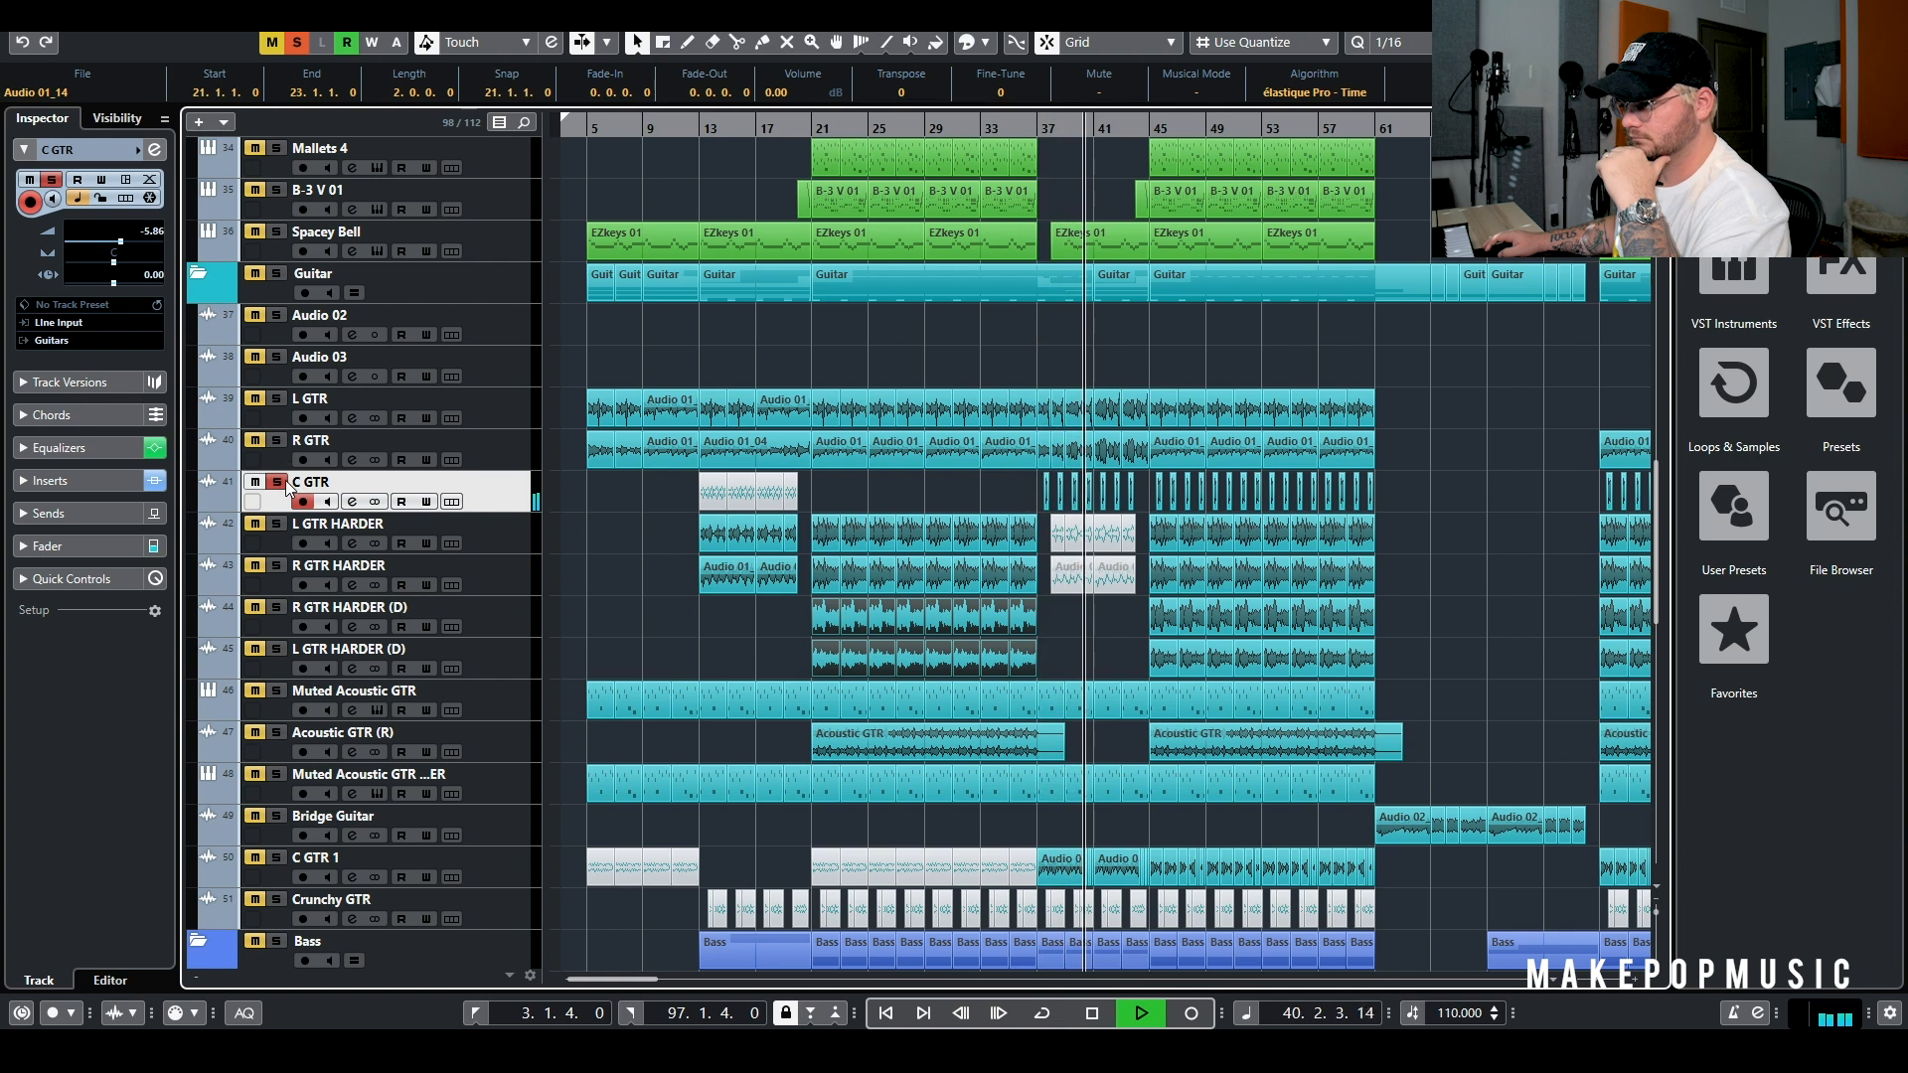
Stop playback and unmute the C GTR events starting at bar 13
key(space)
click(747, 490)
key(shift+u)
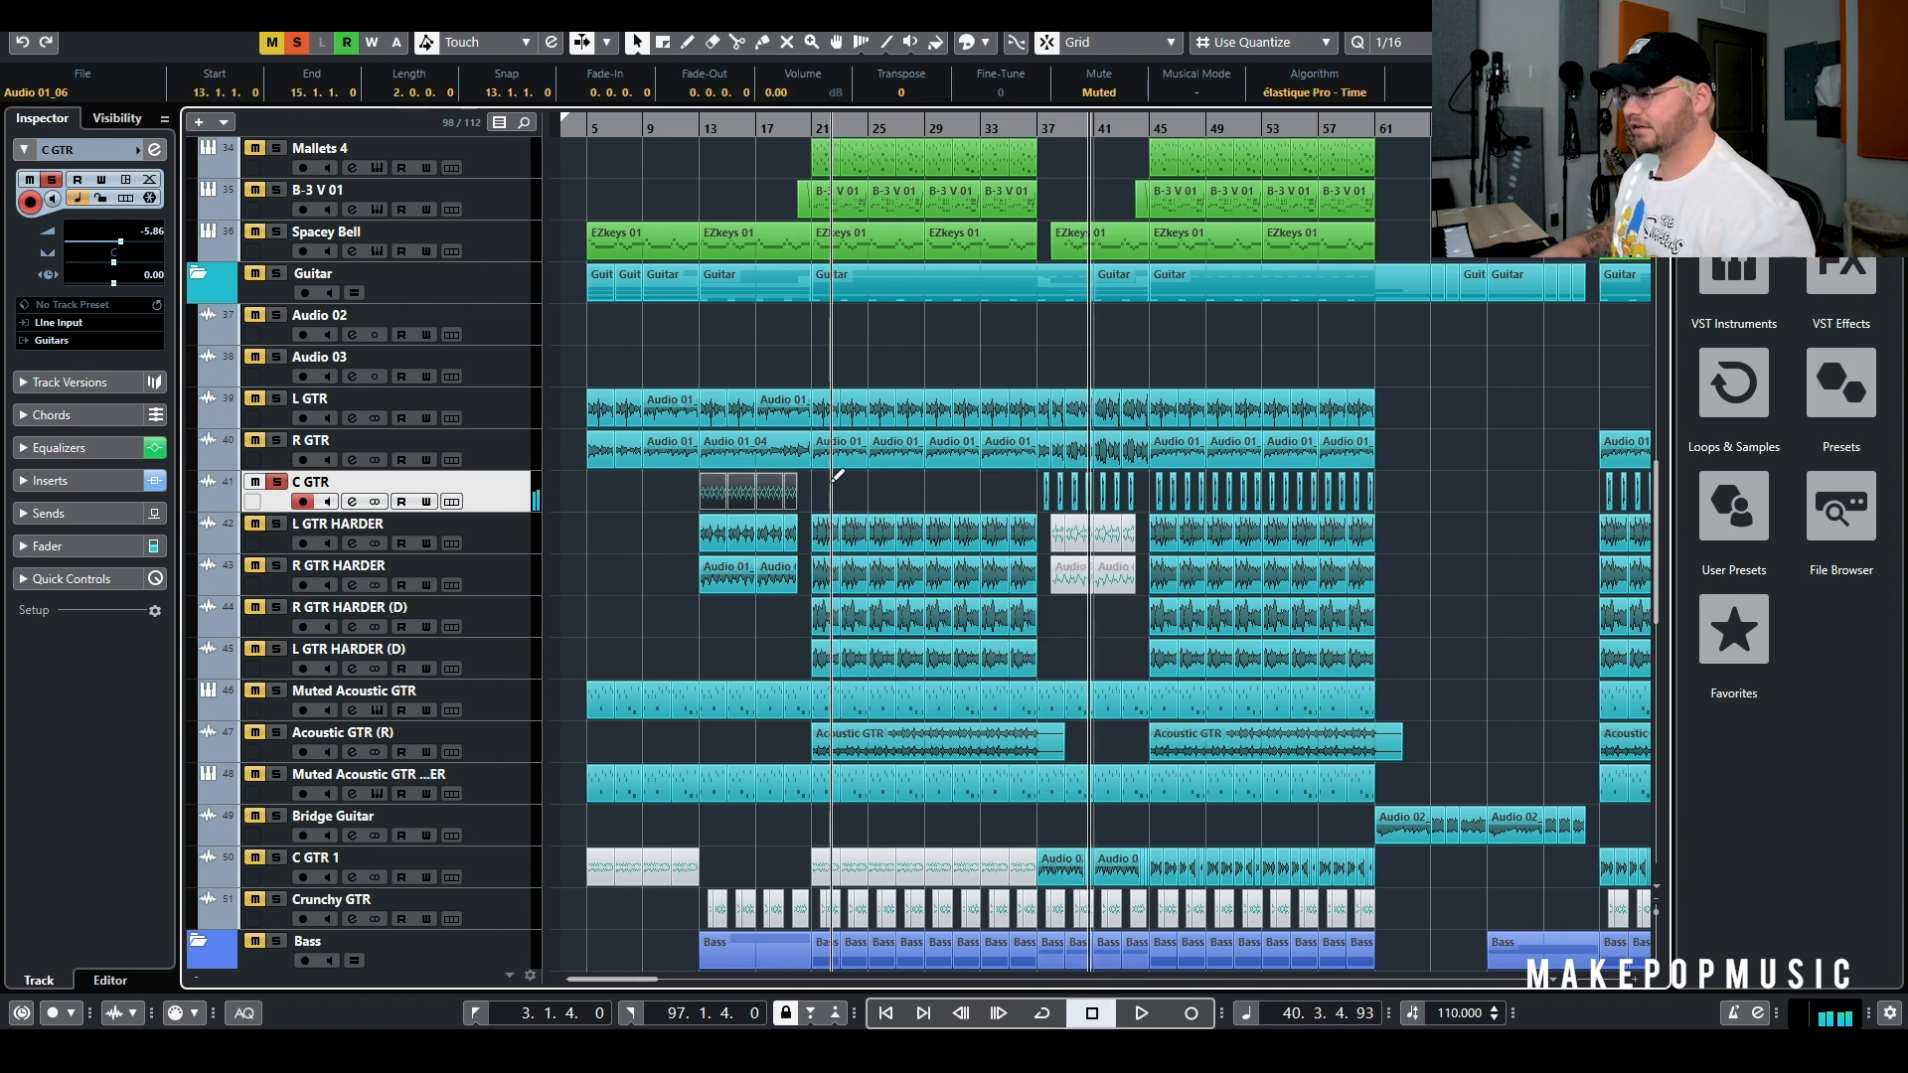
Play C GTR from bar 13 and remove its solo during playback to hear it in the full mix
click(700, 124)
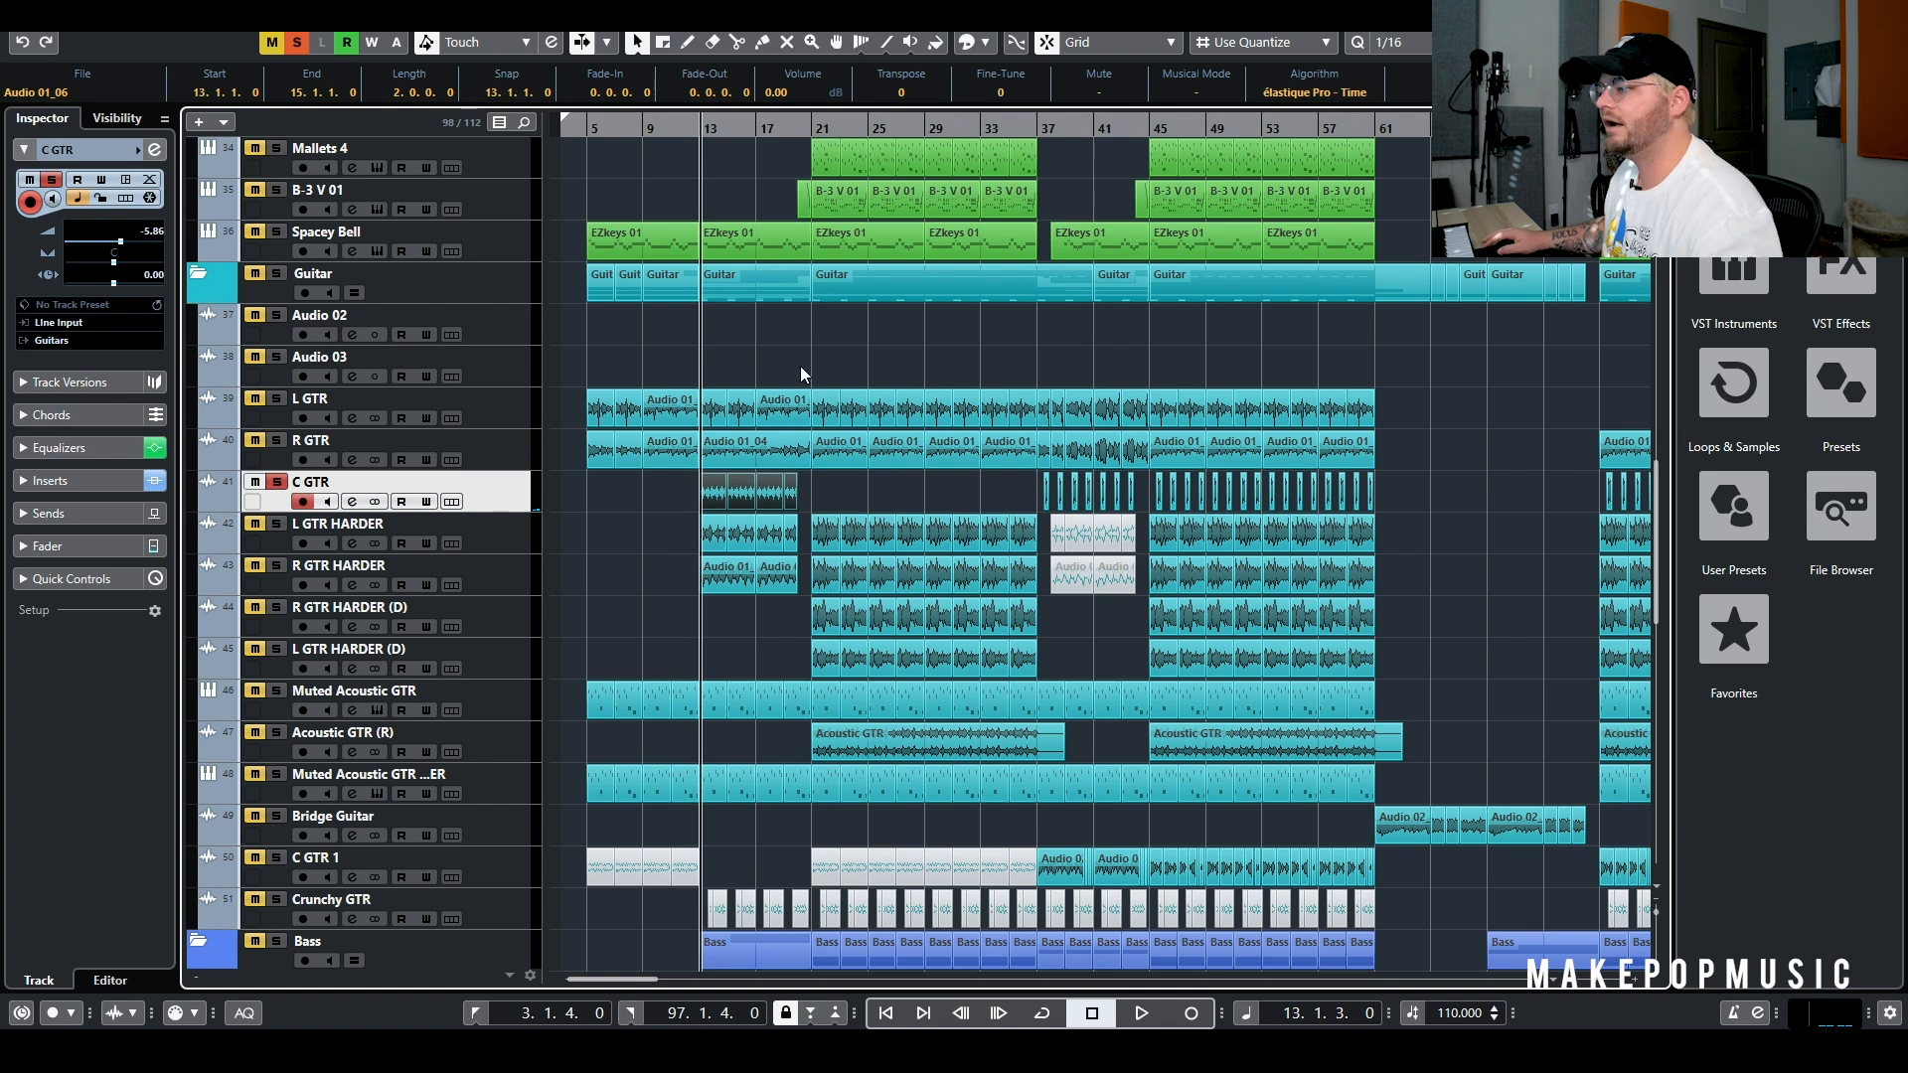
key(space)
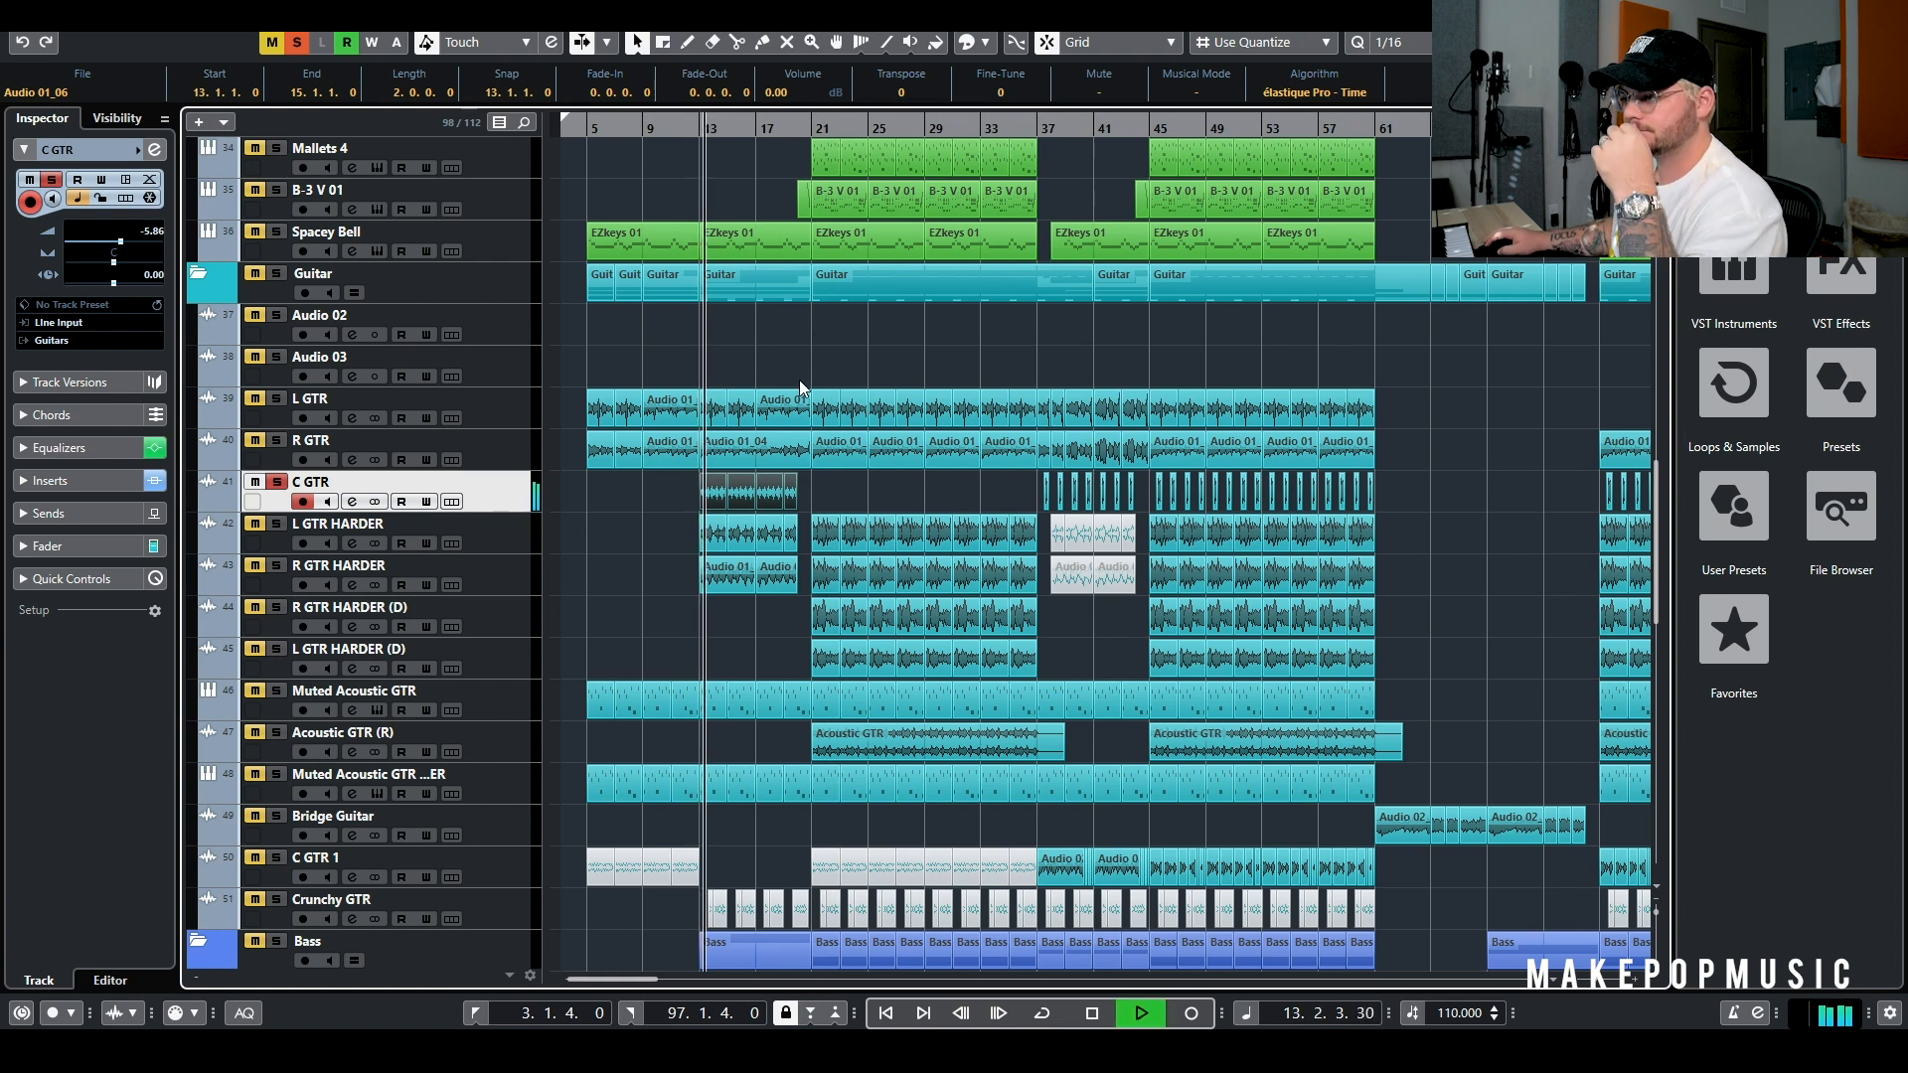
click(276, 481)
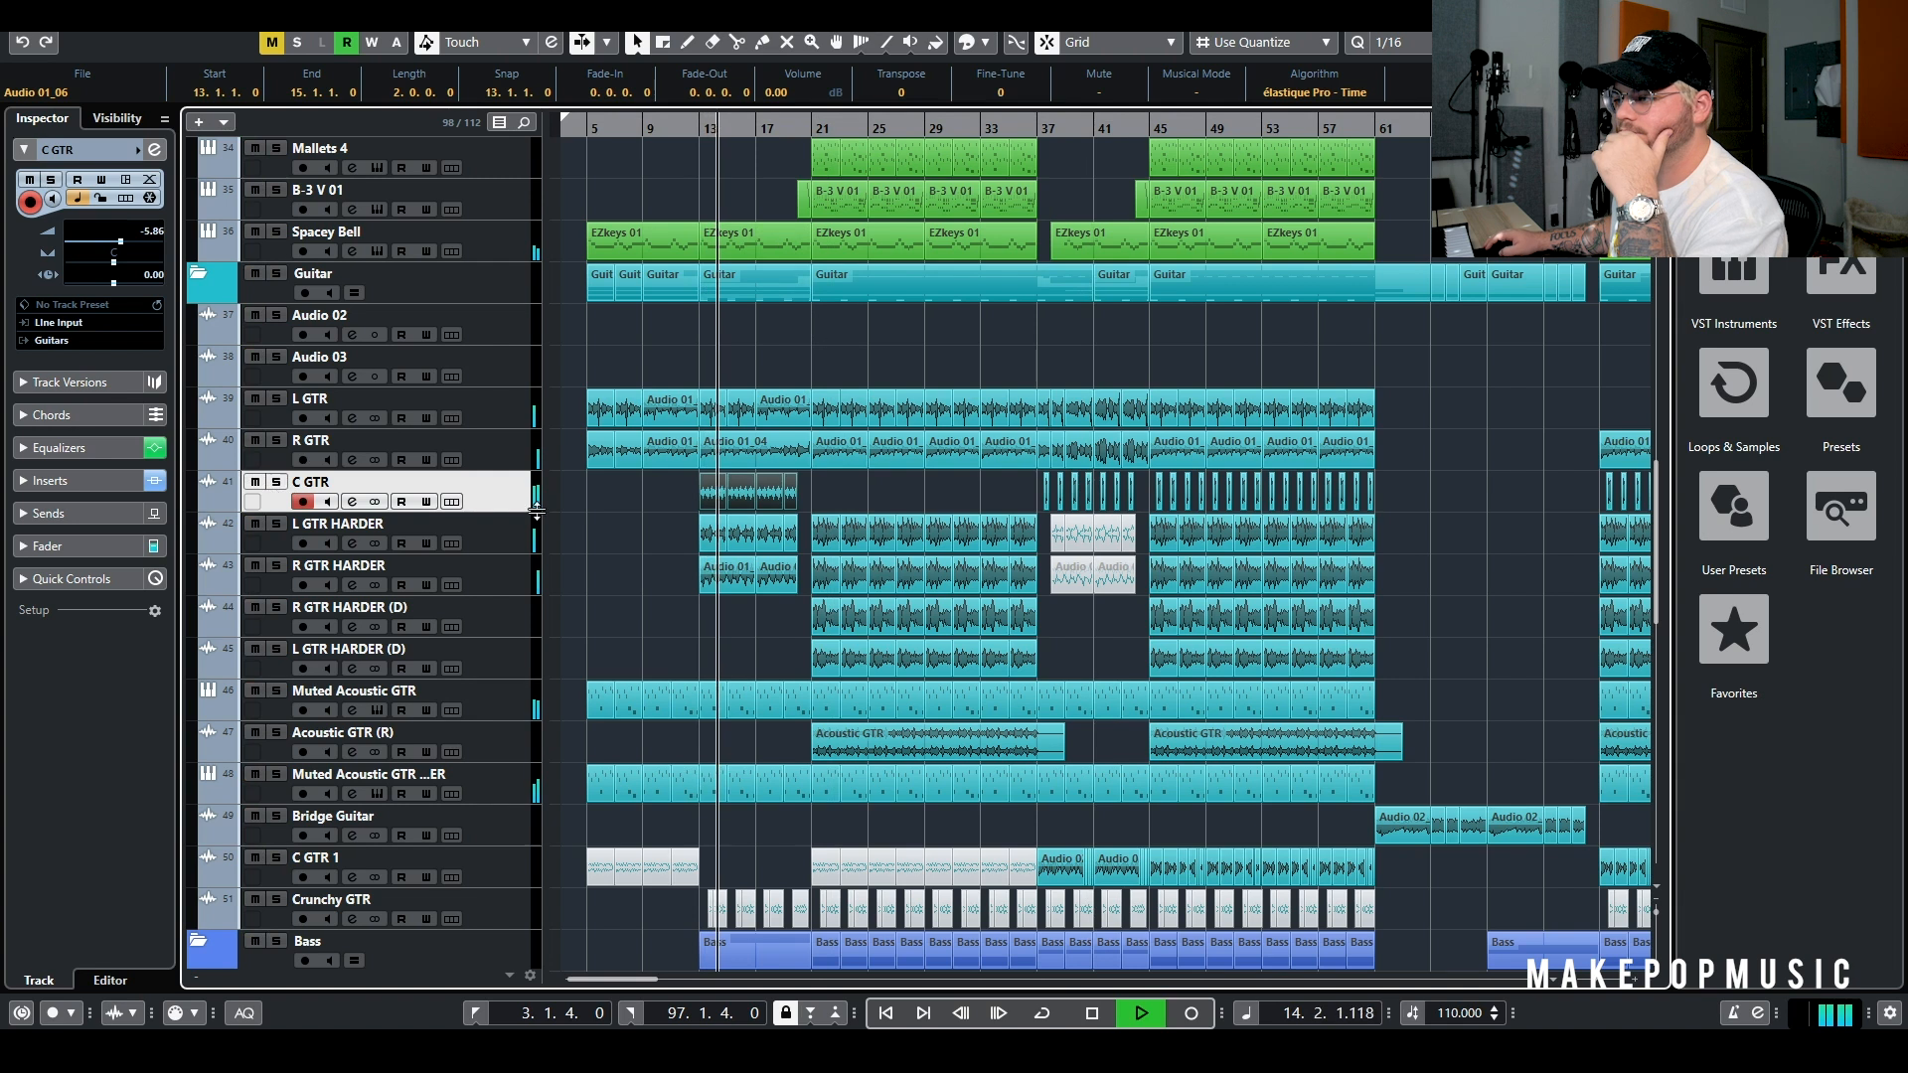
Mute the C GTR events between bars 13 and 20 again during playback and stop the transport
drag(650, 502, 807, 491)
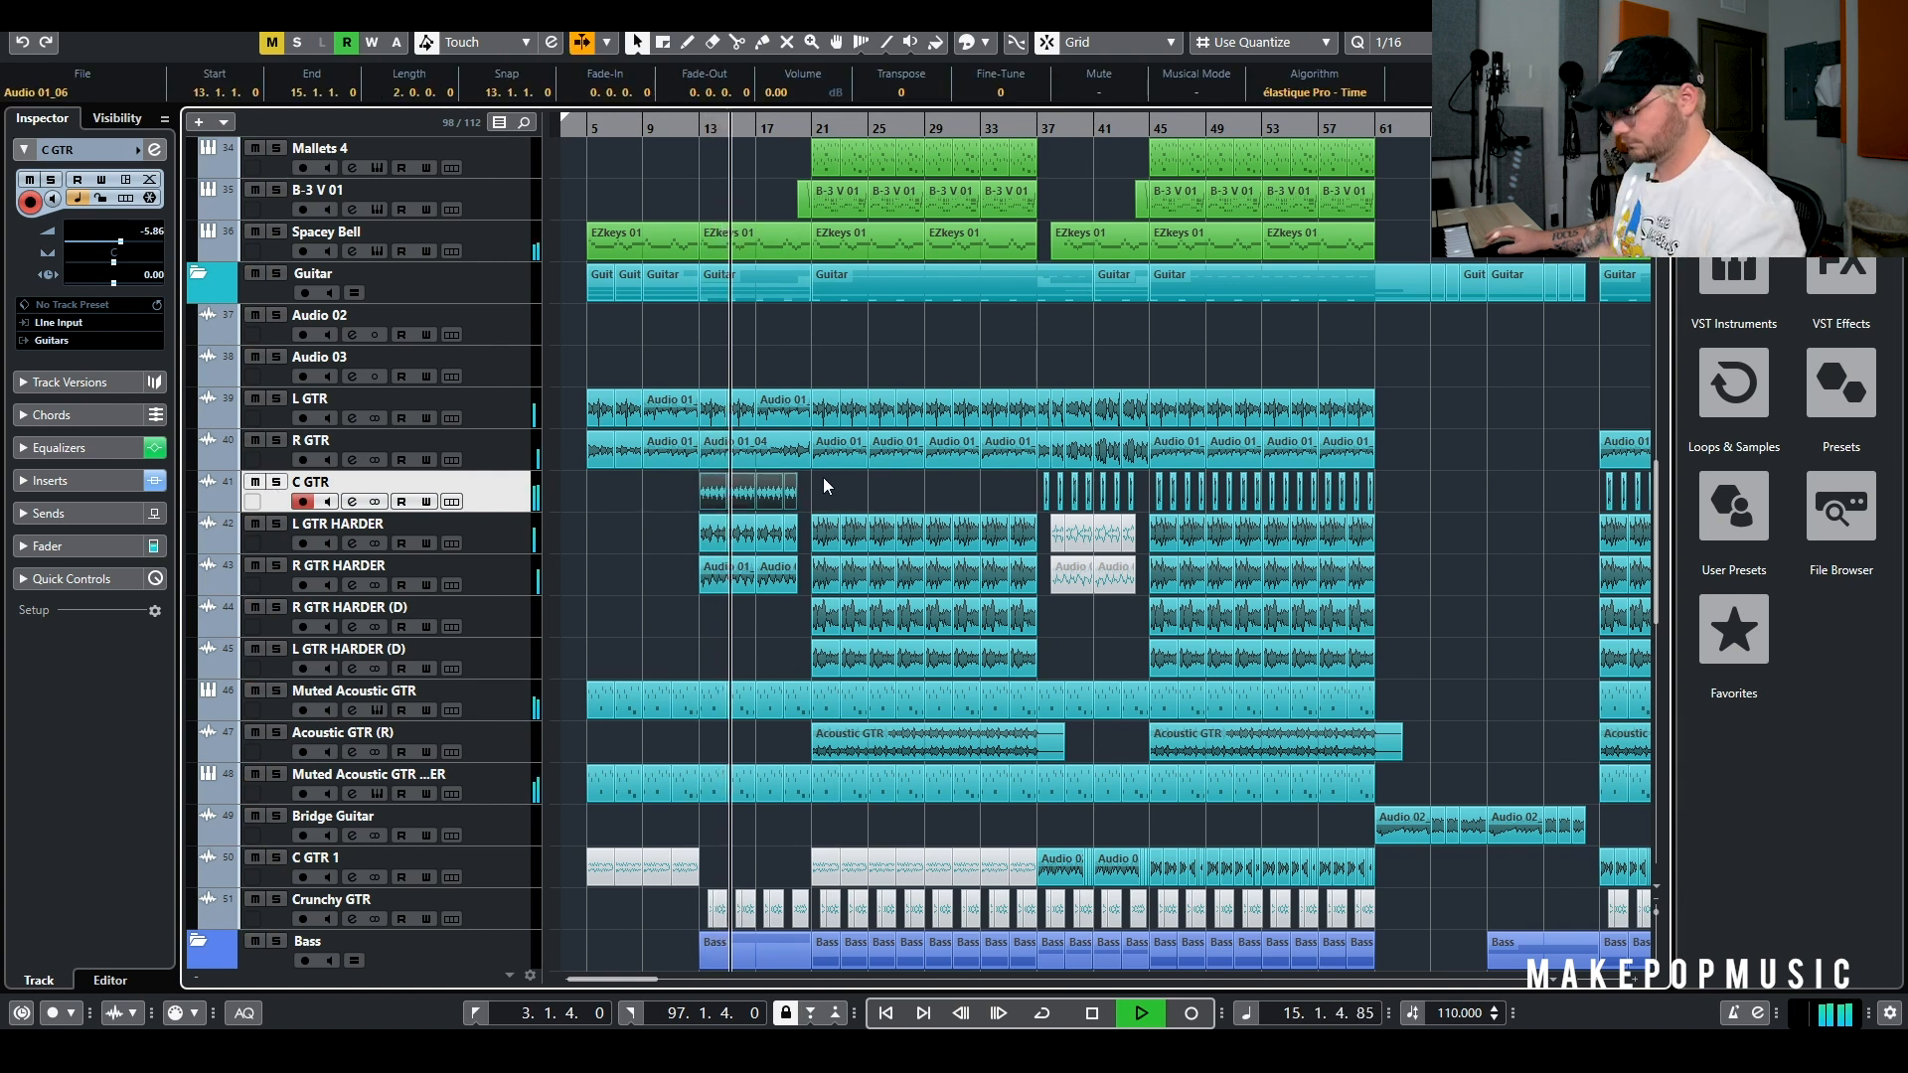
key(shift+m)
key(space)
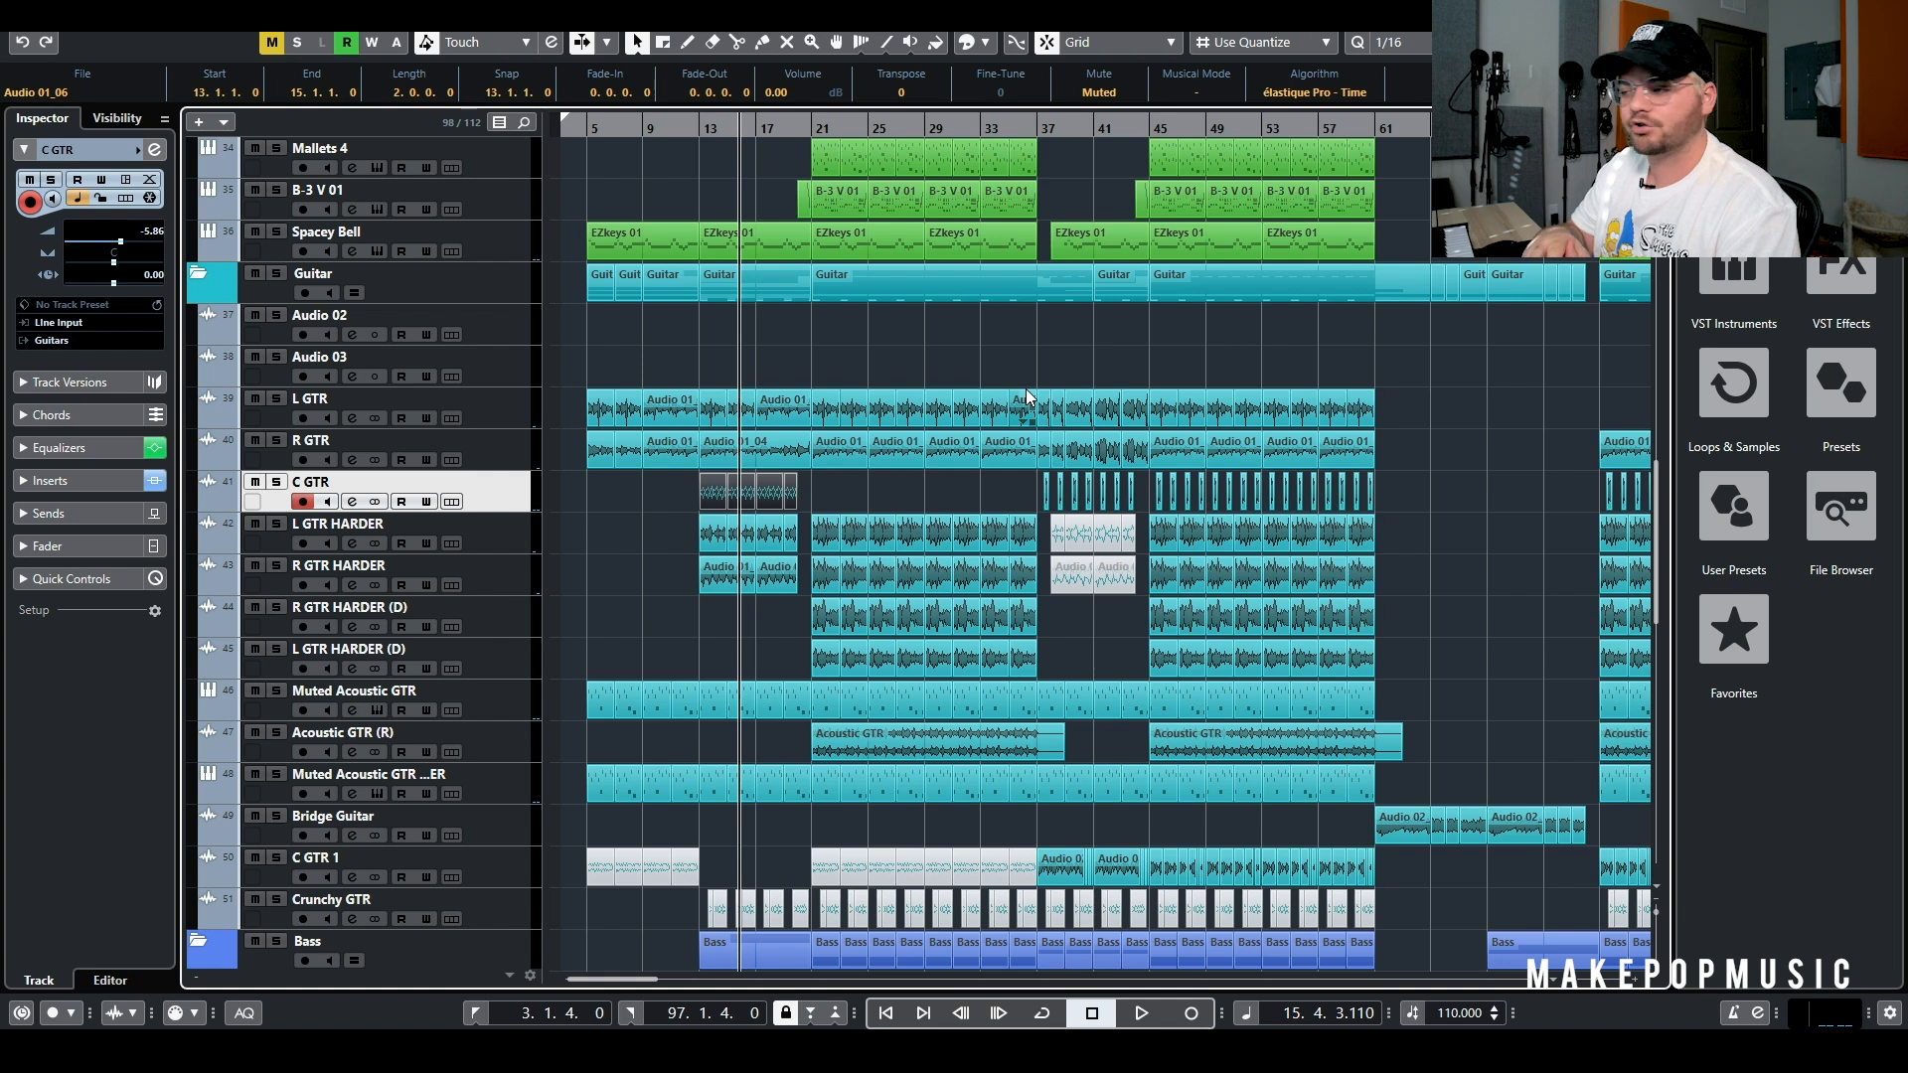
Play the full mix from bar 37 and raise C GTR's volume to -2.75 during playback
click(1042, 129)
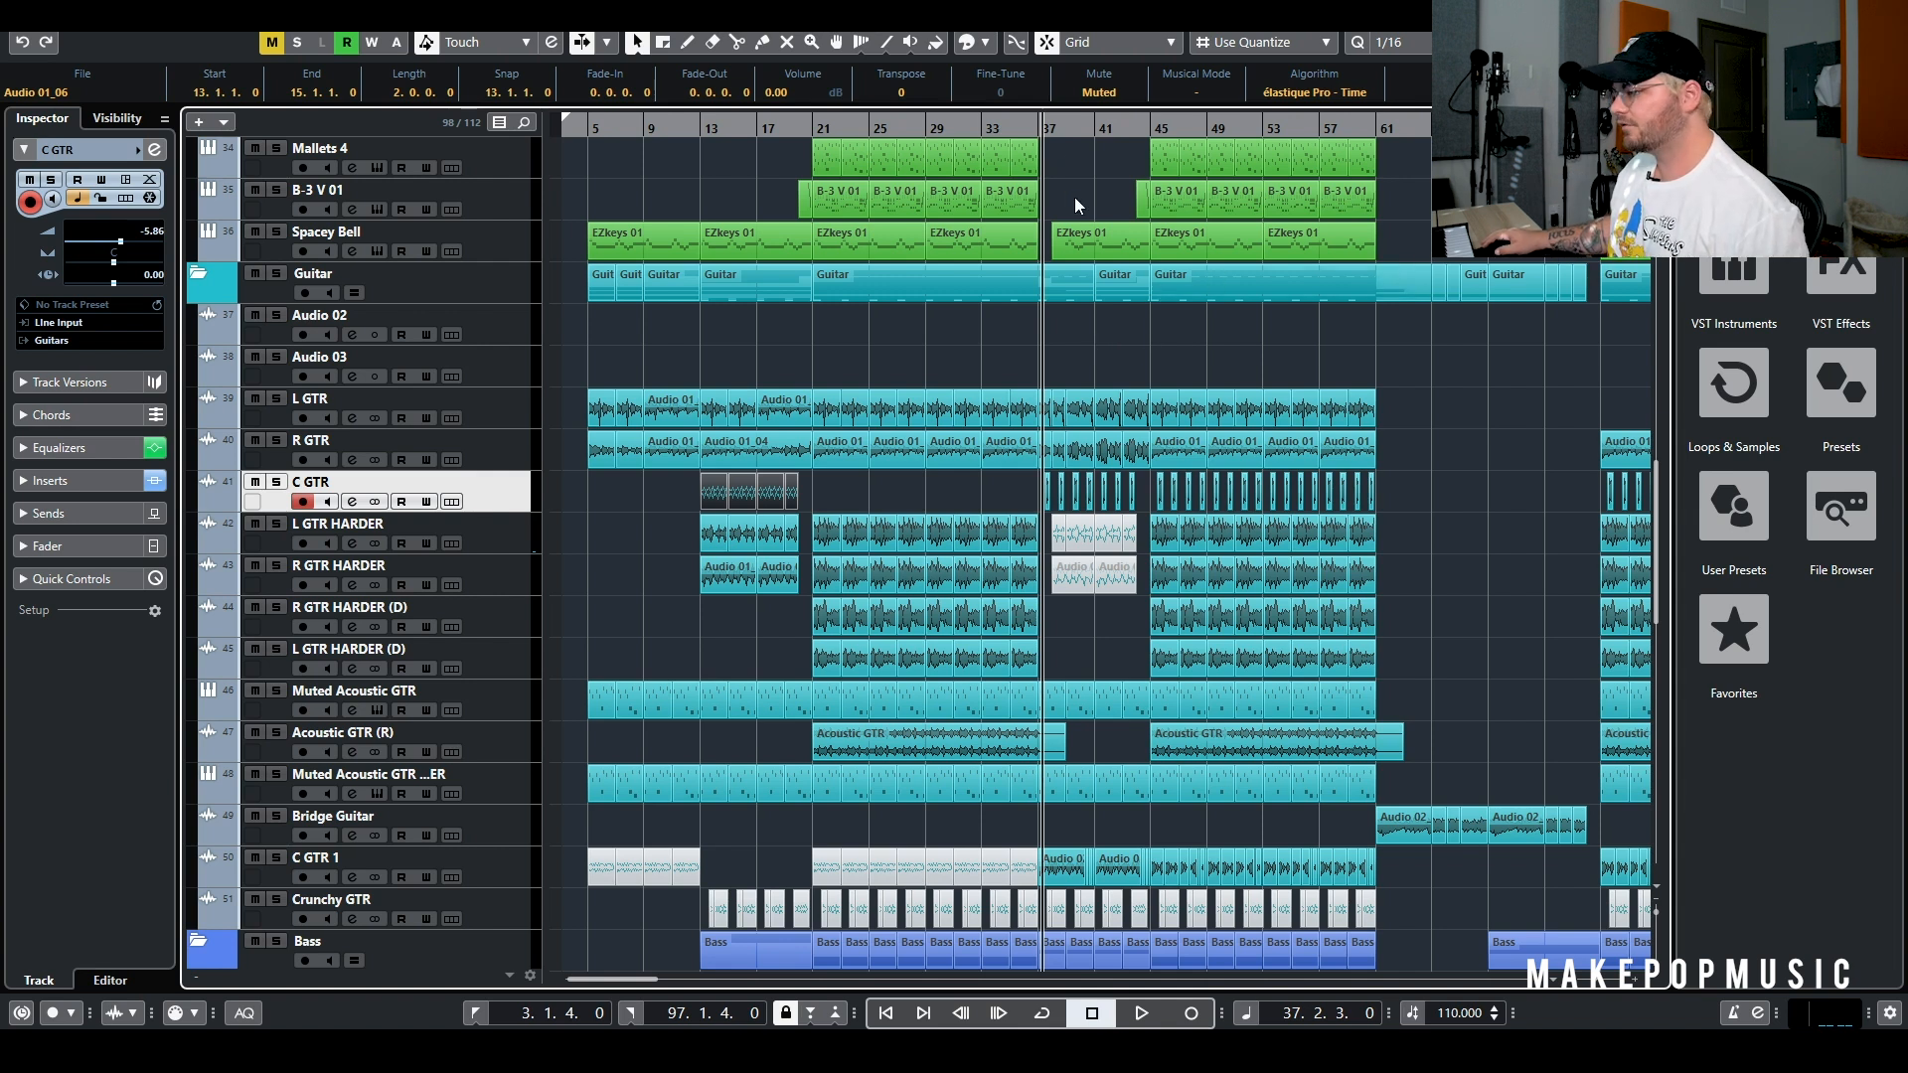
key(space)
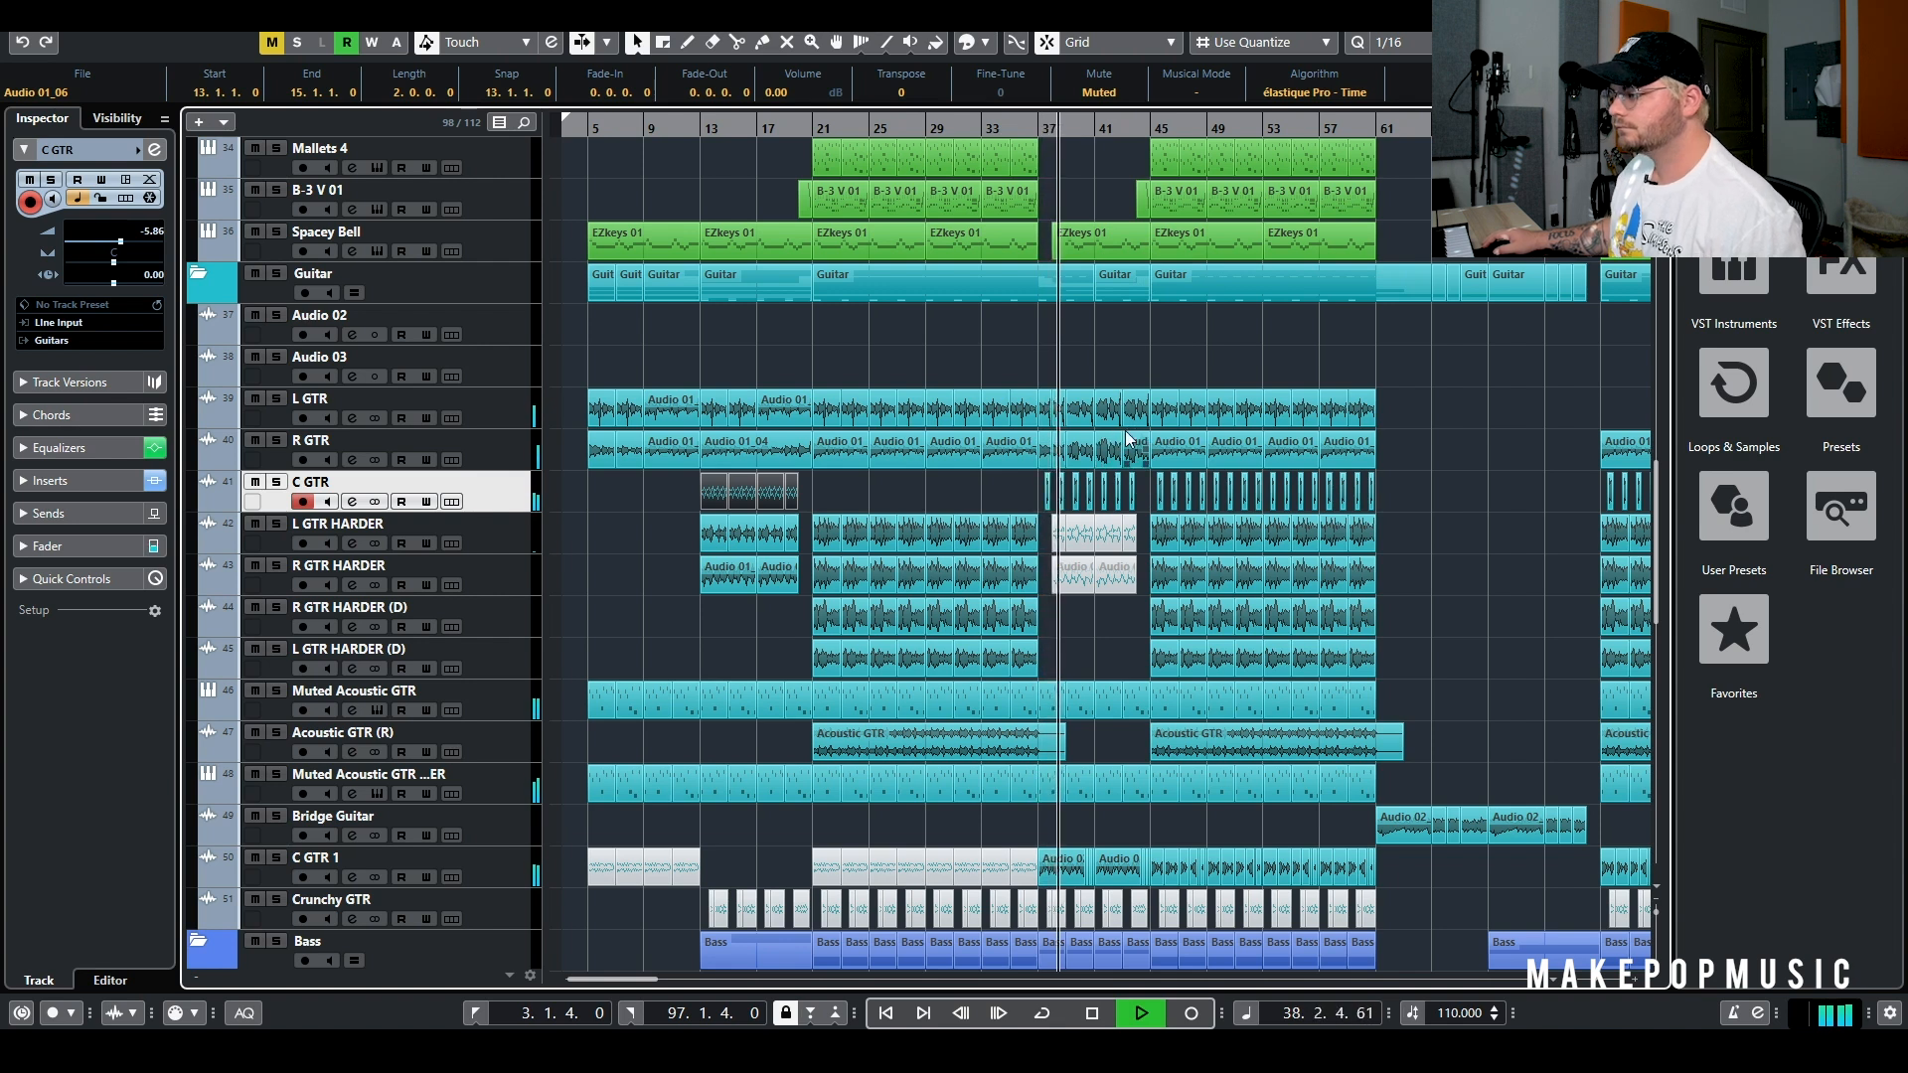
drag(121, 241, 129, 241)
key(space)
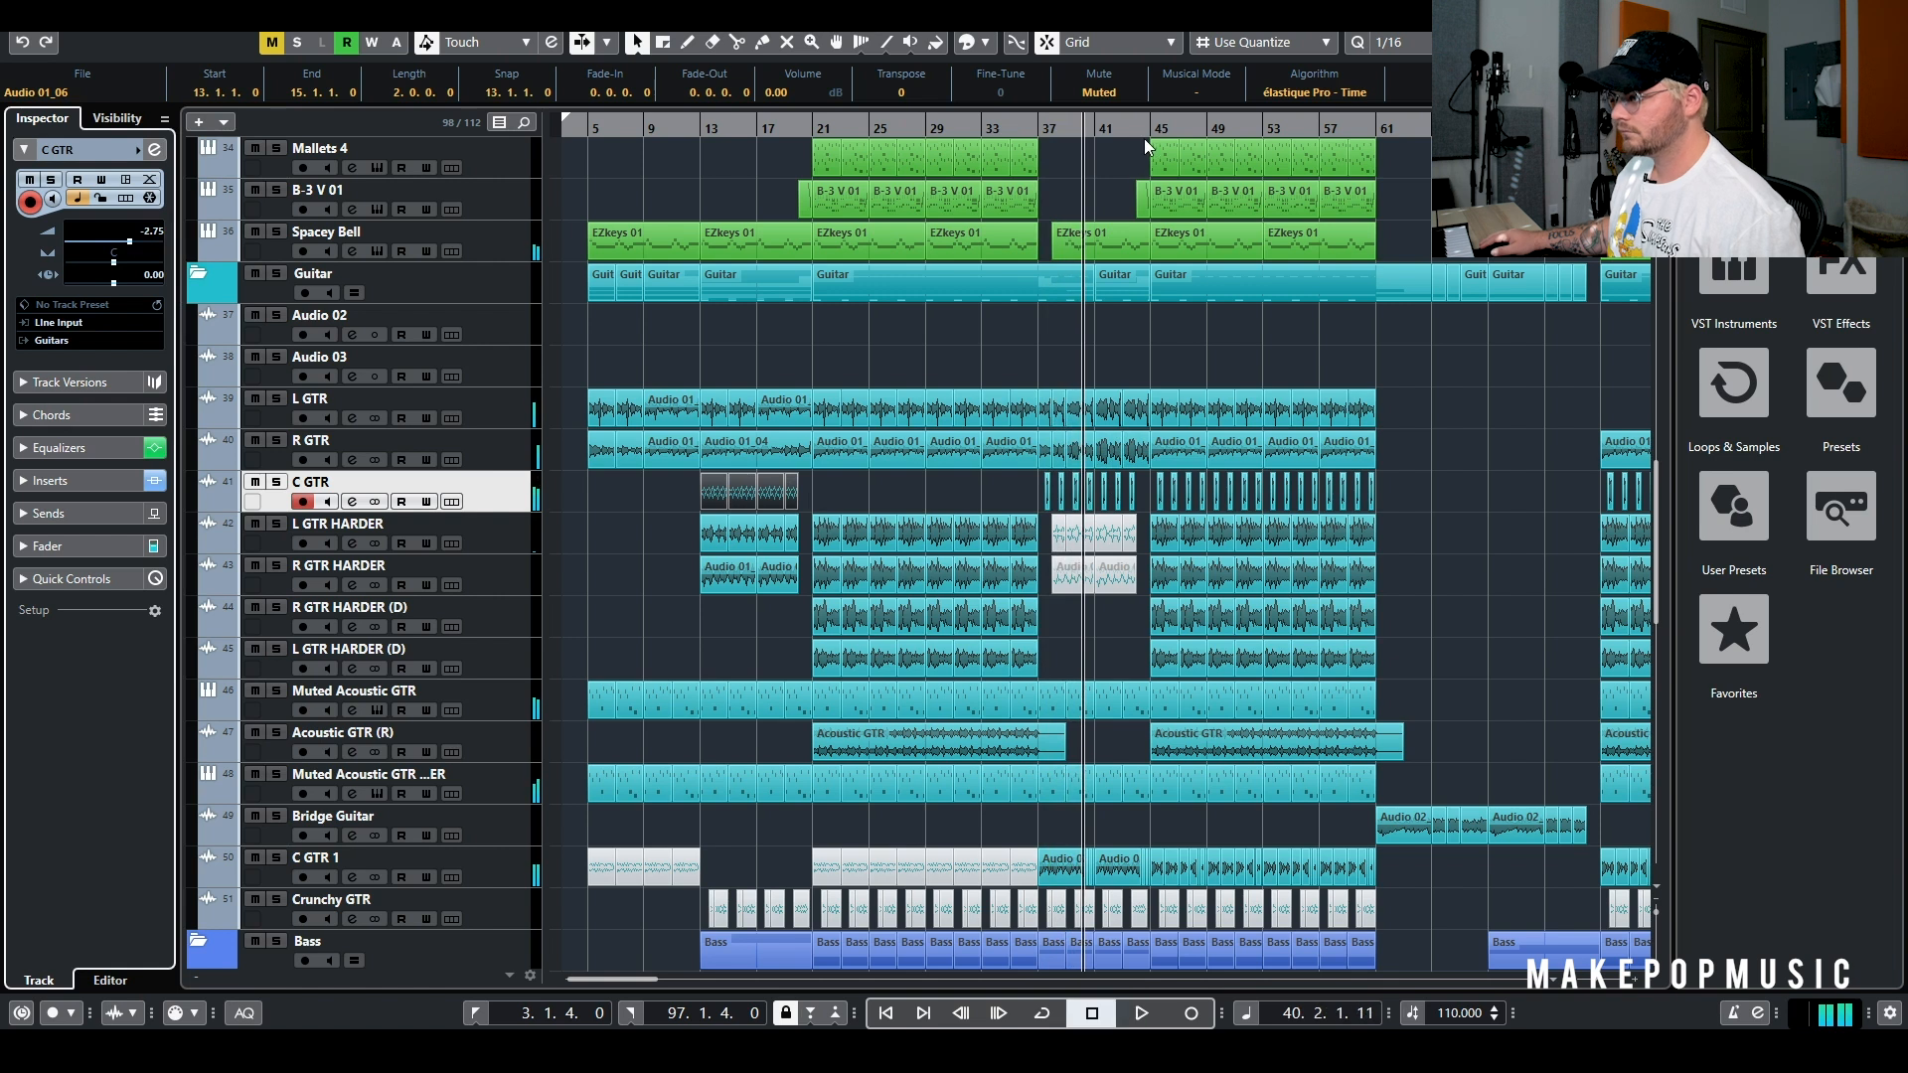
Play the full mix from bar 44 to hear C GTR among the layered guitars, and stop playback
click(1147, 132)
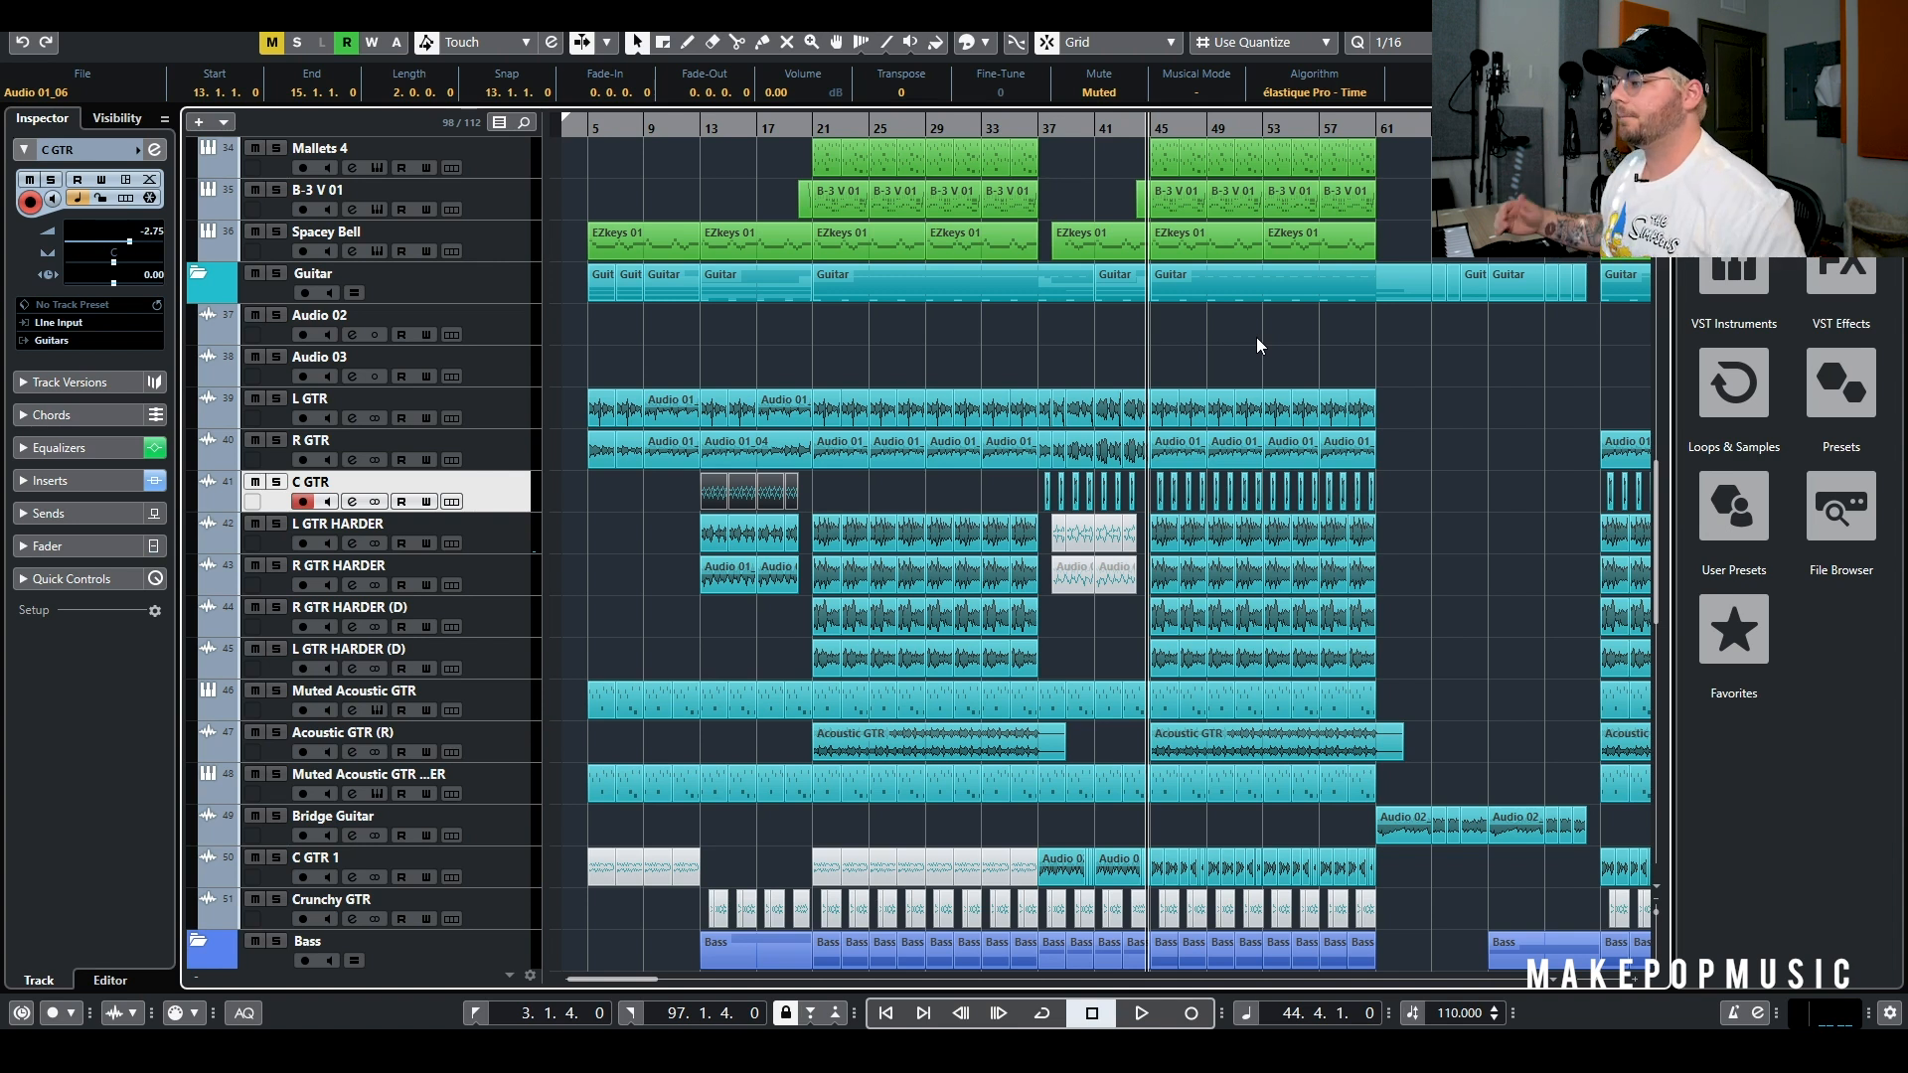
key(space)
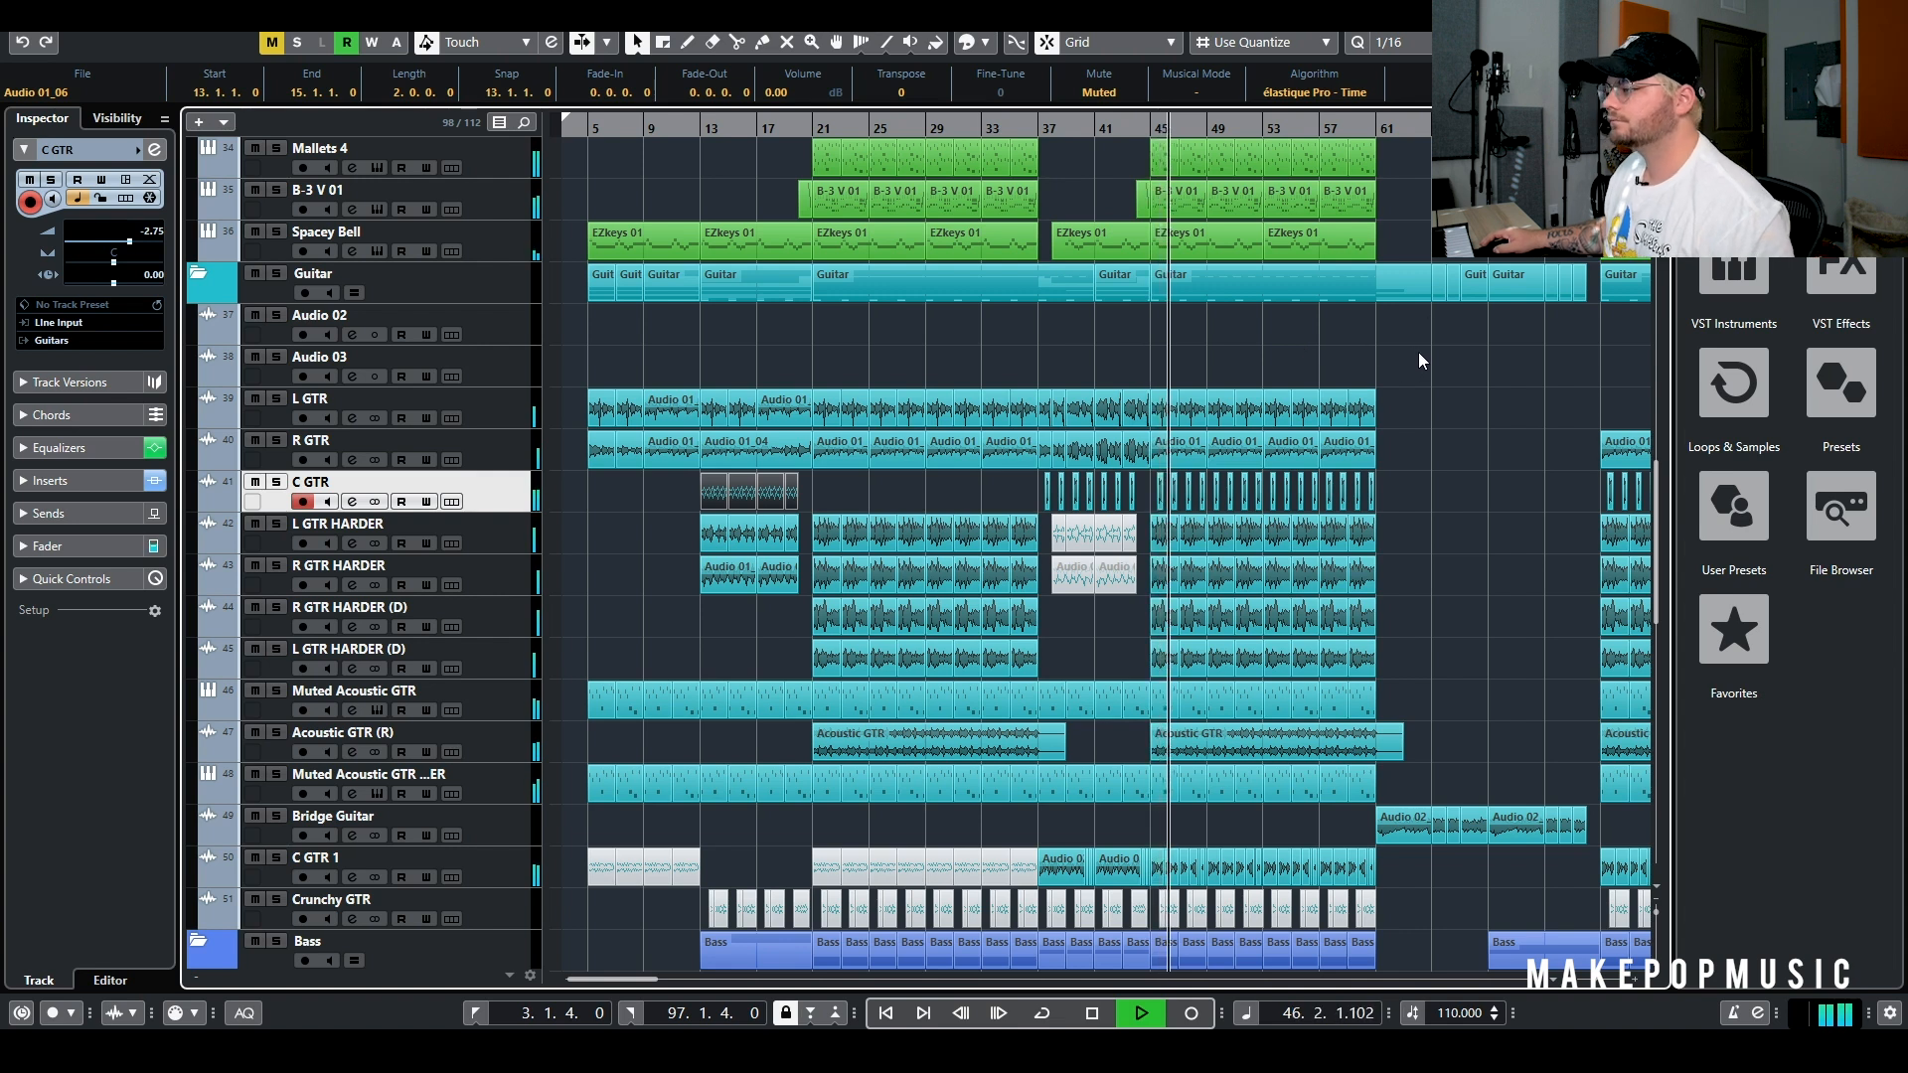
scroll(1431, 383, up, 10)
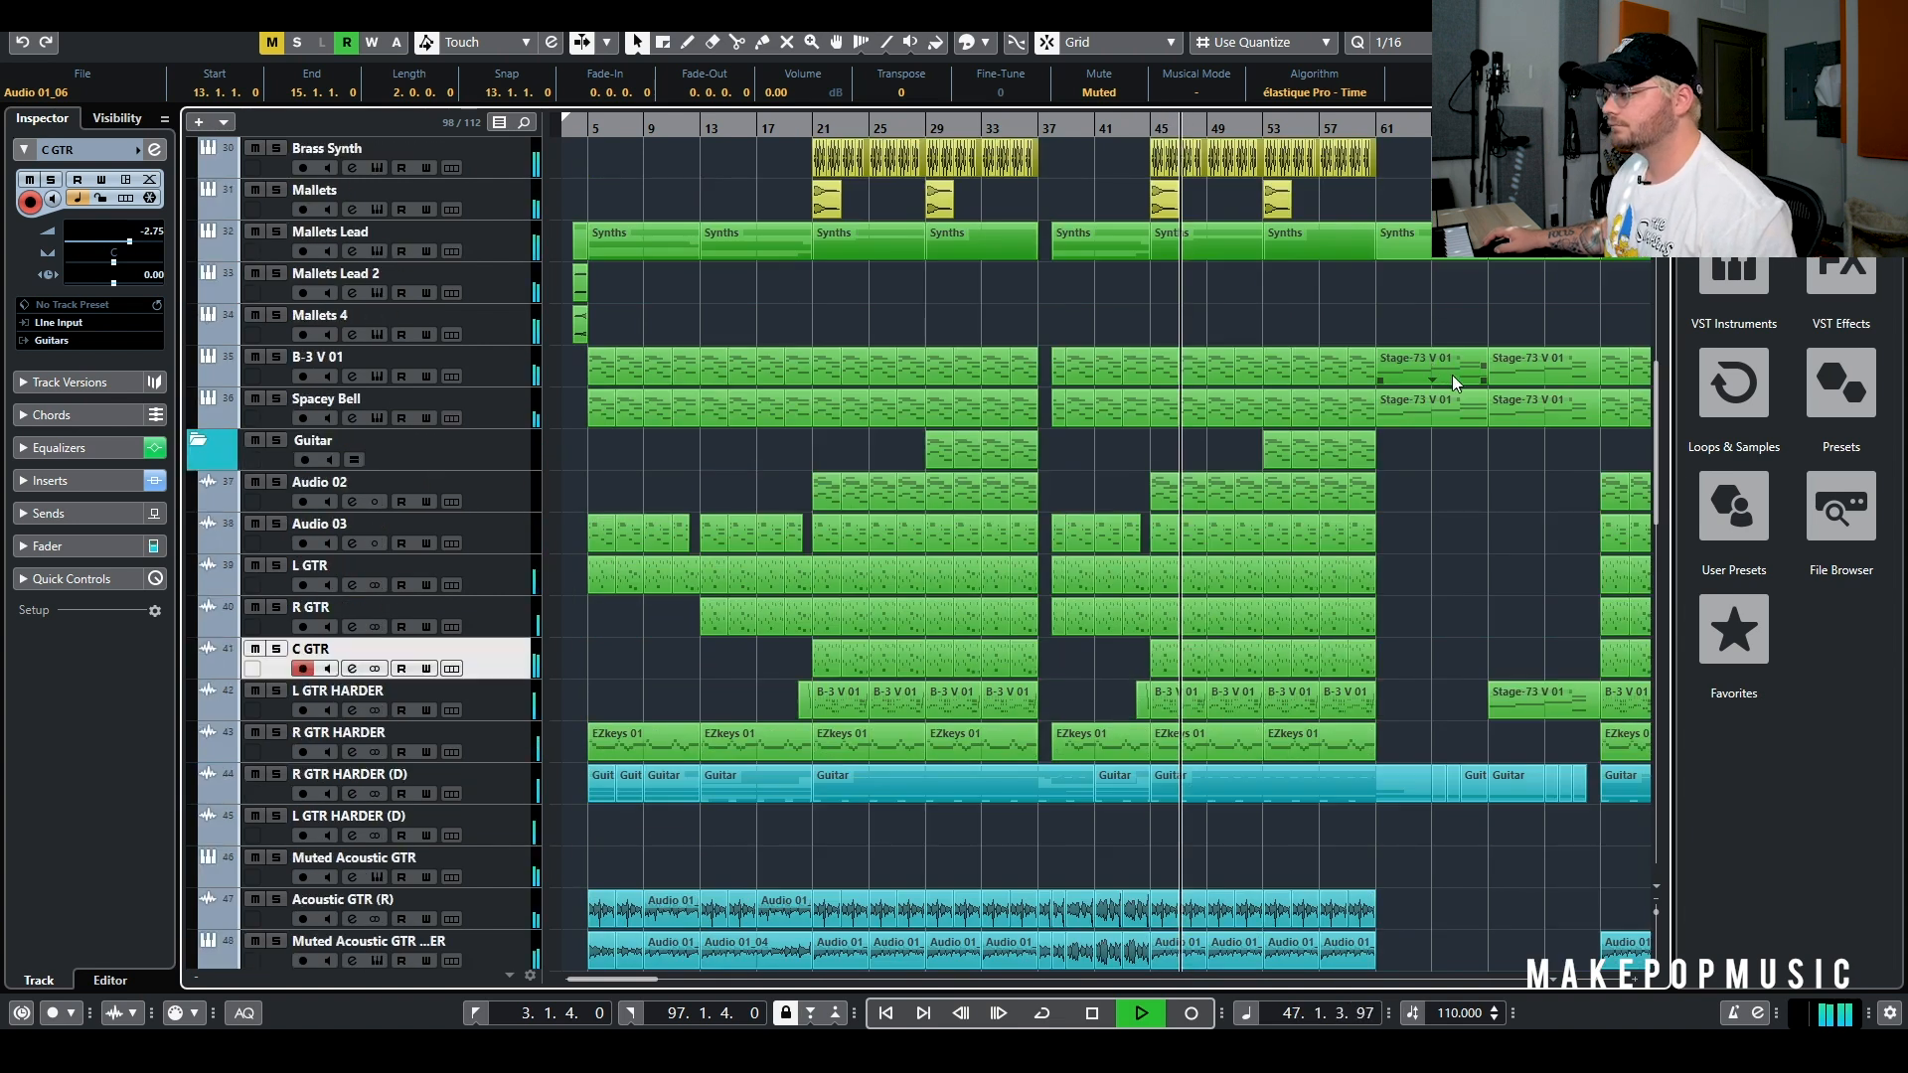
scroll(1451, 375, down, 5)
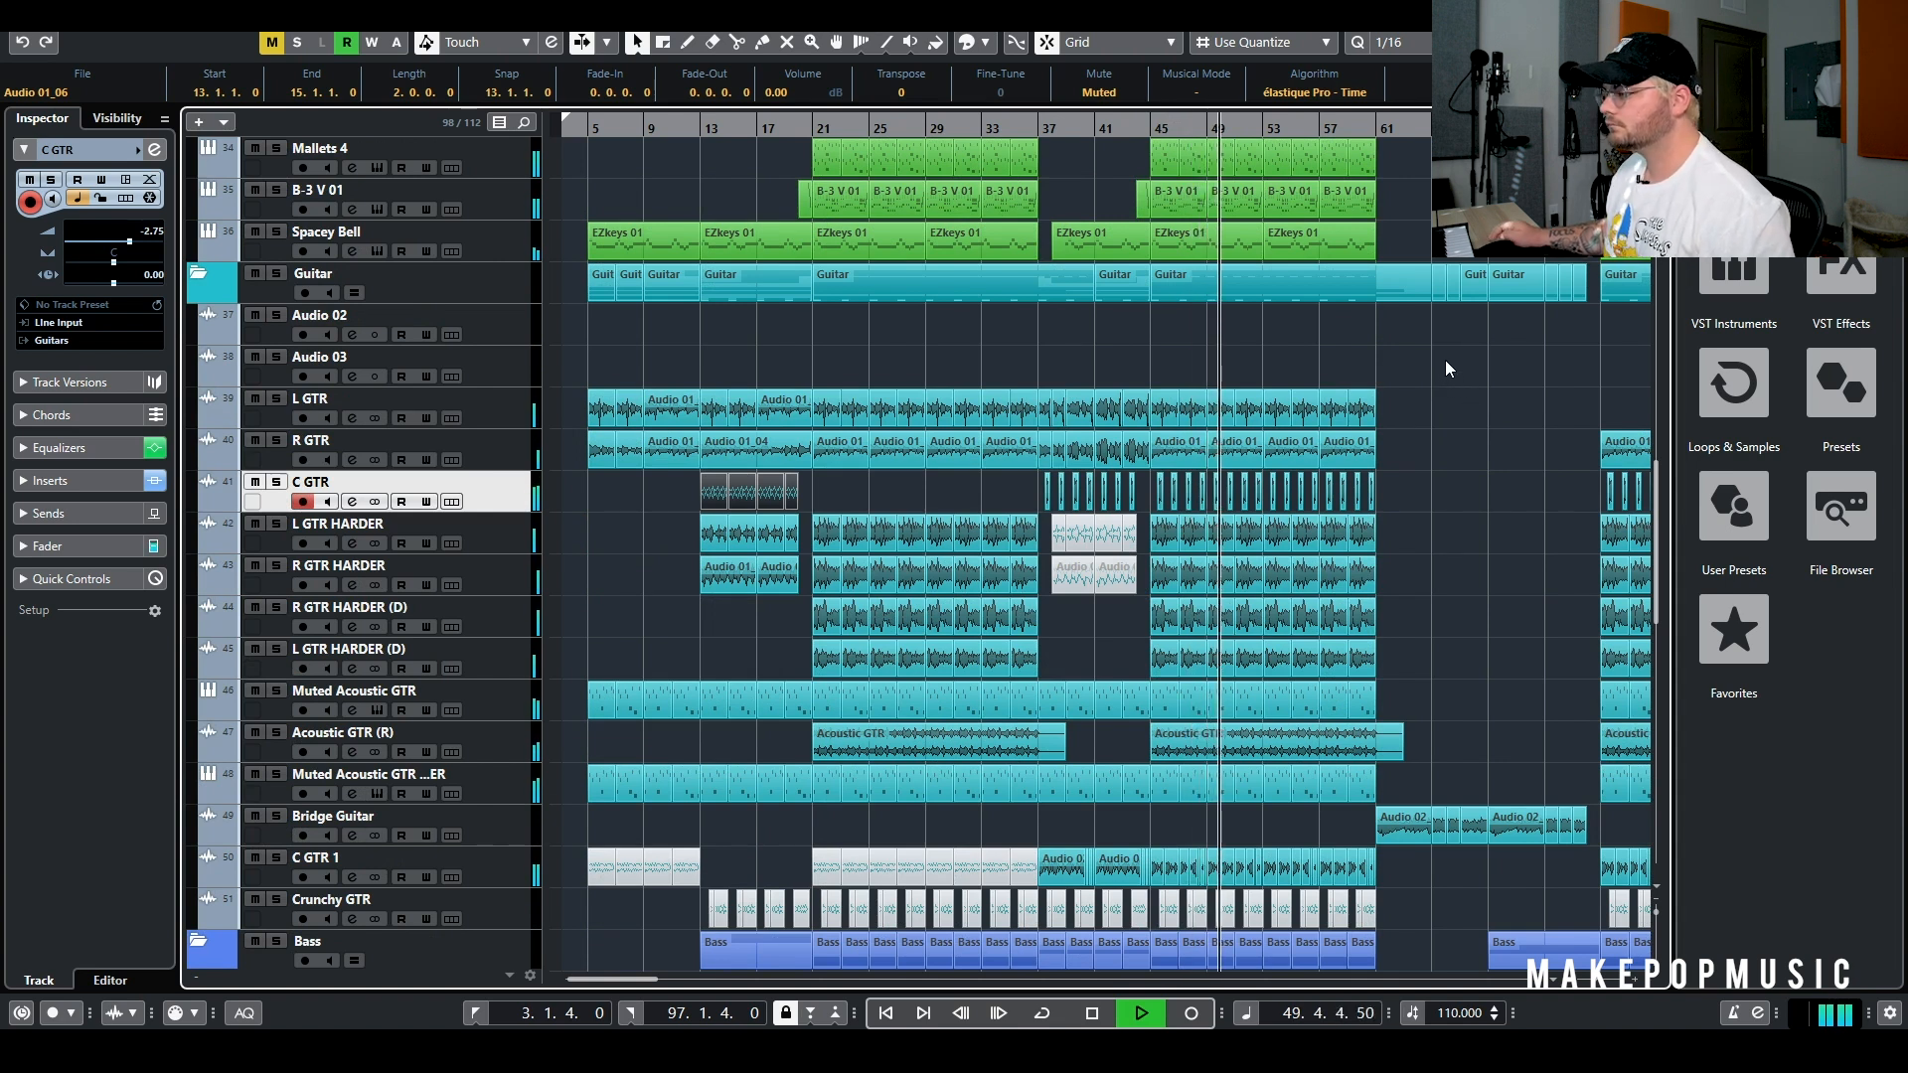
key(space)
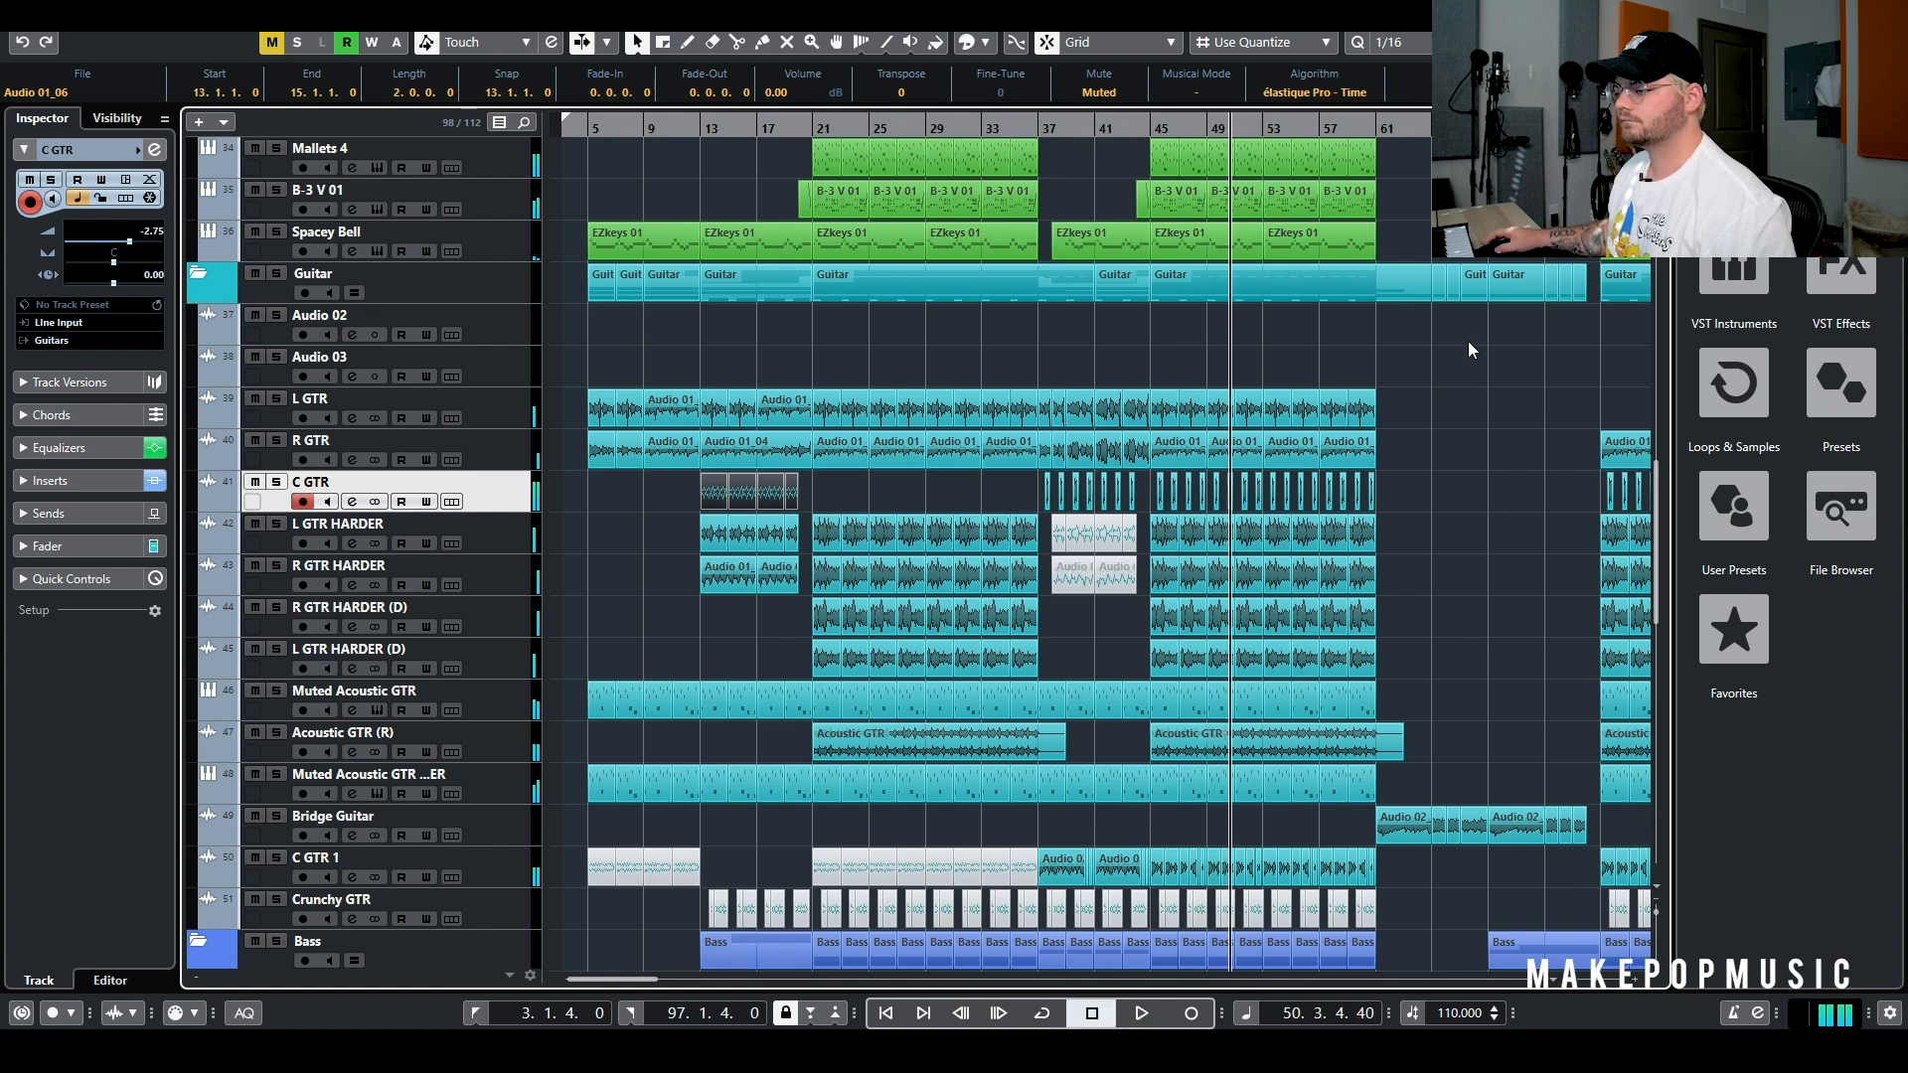
scroll(1456, 366, down, 3)
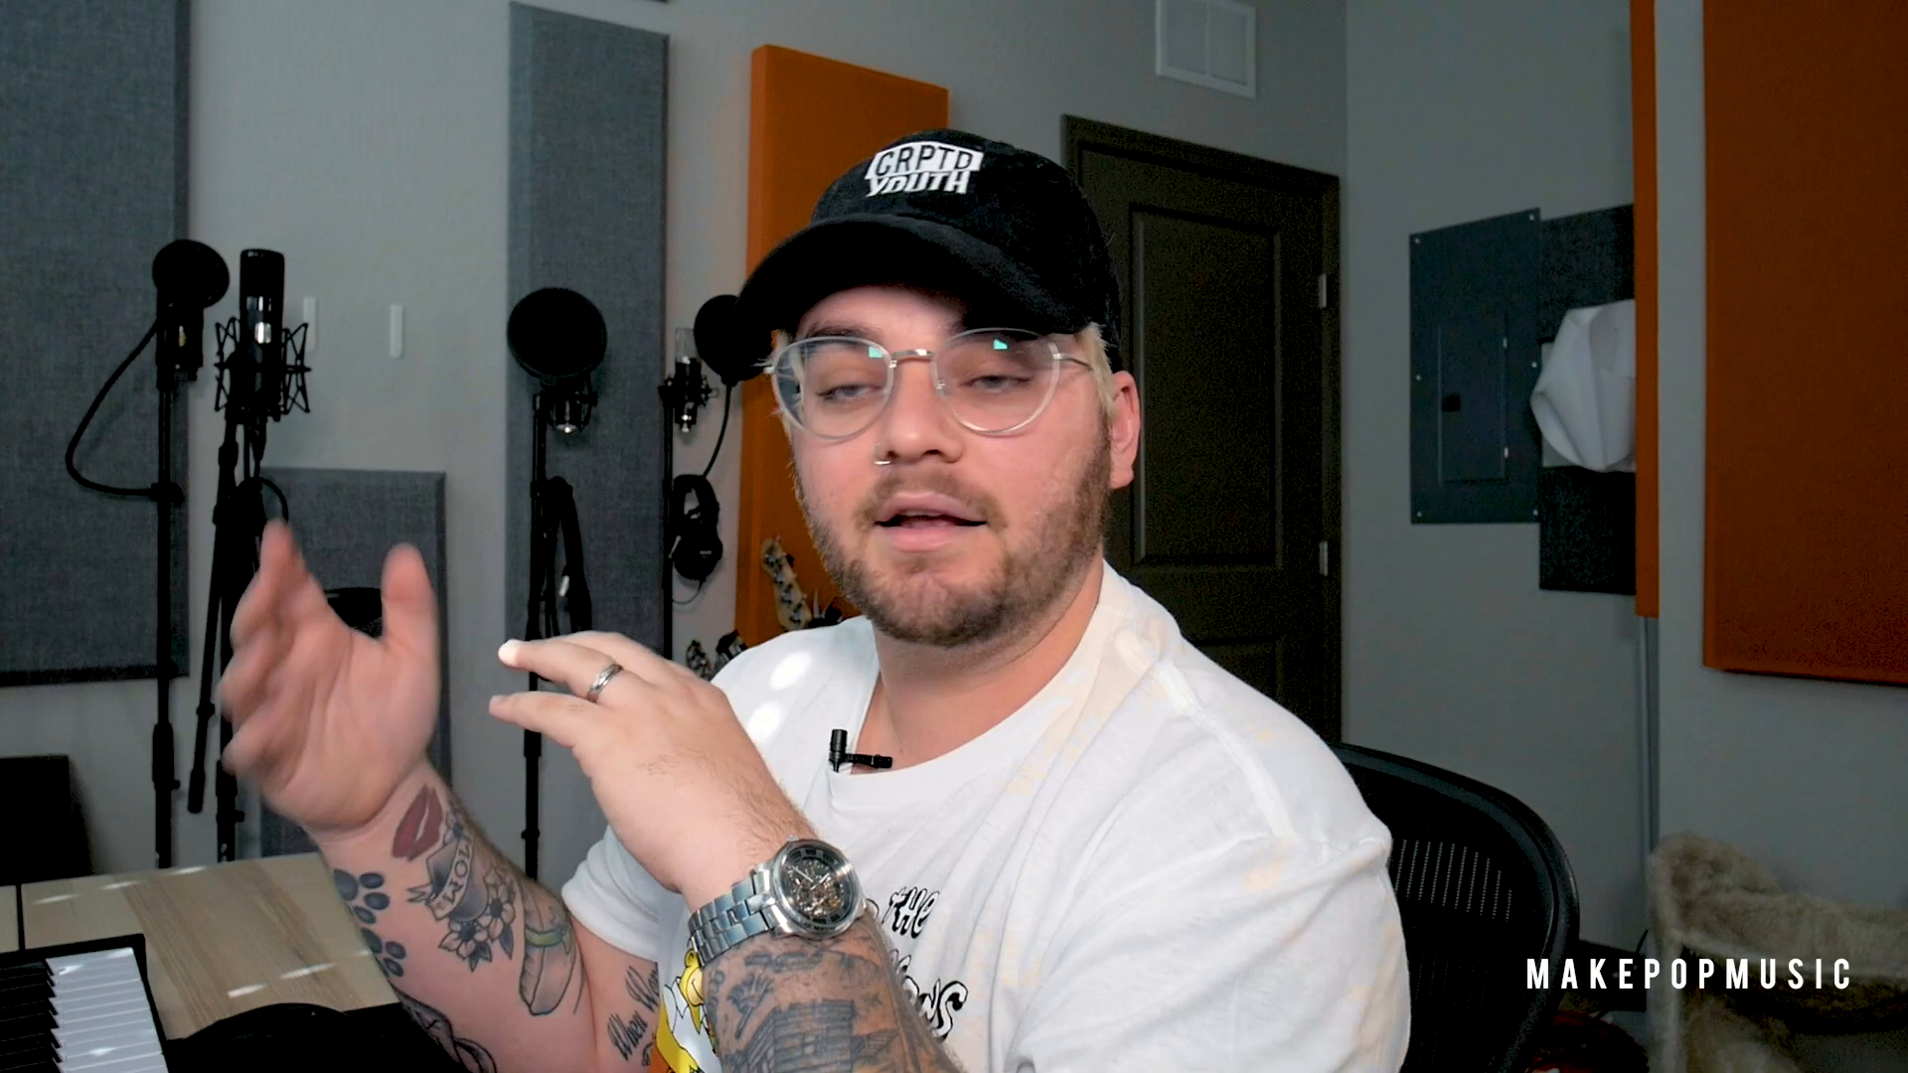